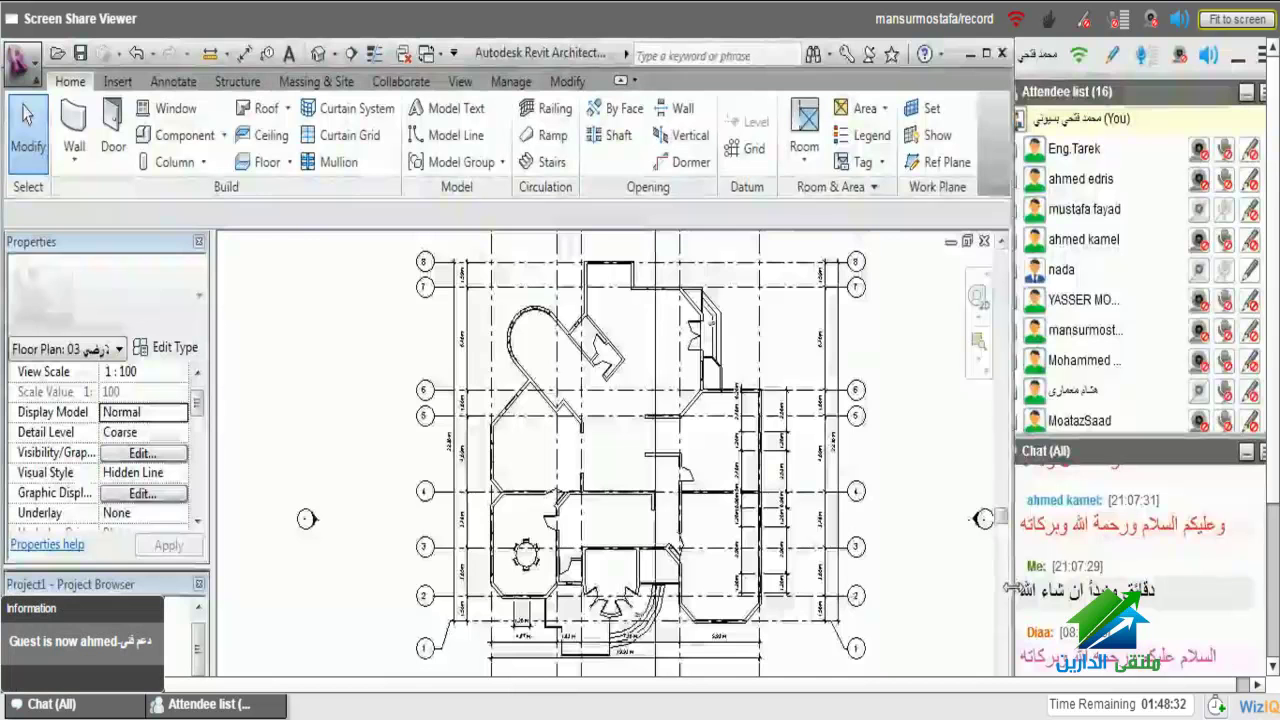
# - Fit the shared screen in the viewer, then open floor plan 05 with its walls centred
pyautogui.moveTo(1012, 588); pyautogui.dragTo(990, 590)
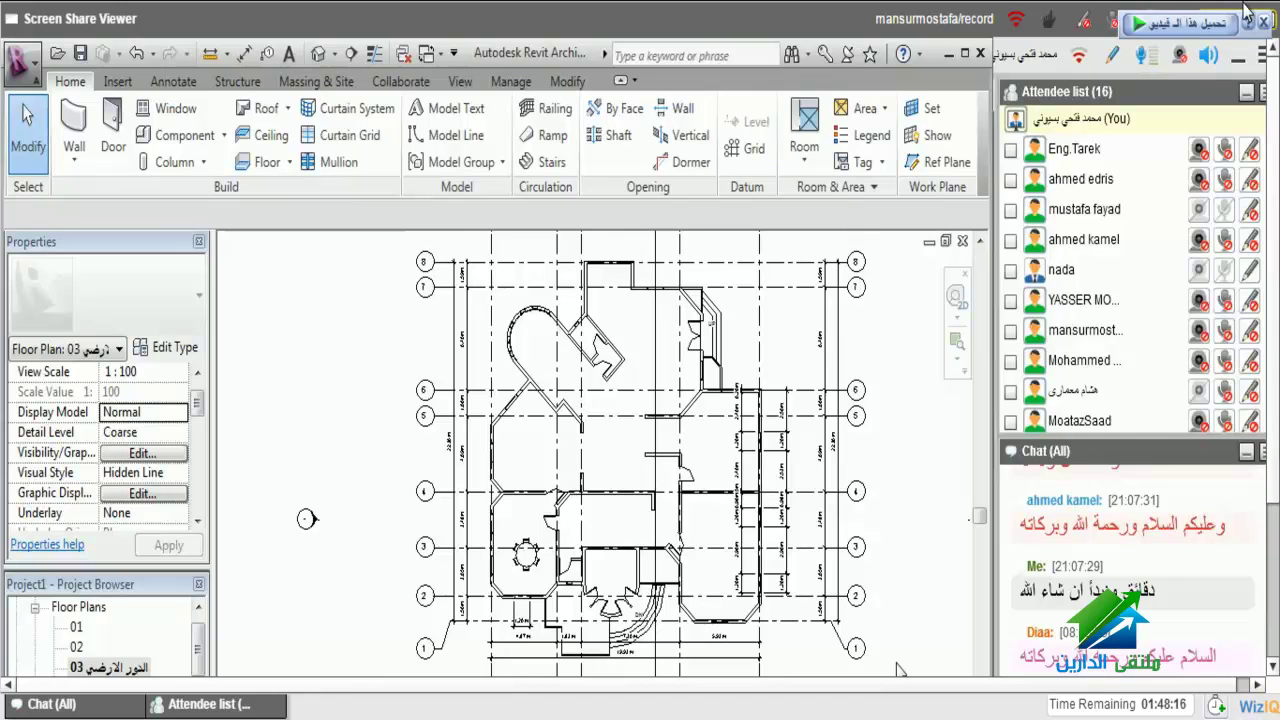
pyautogui.click(1265, 25)
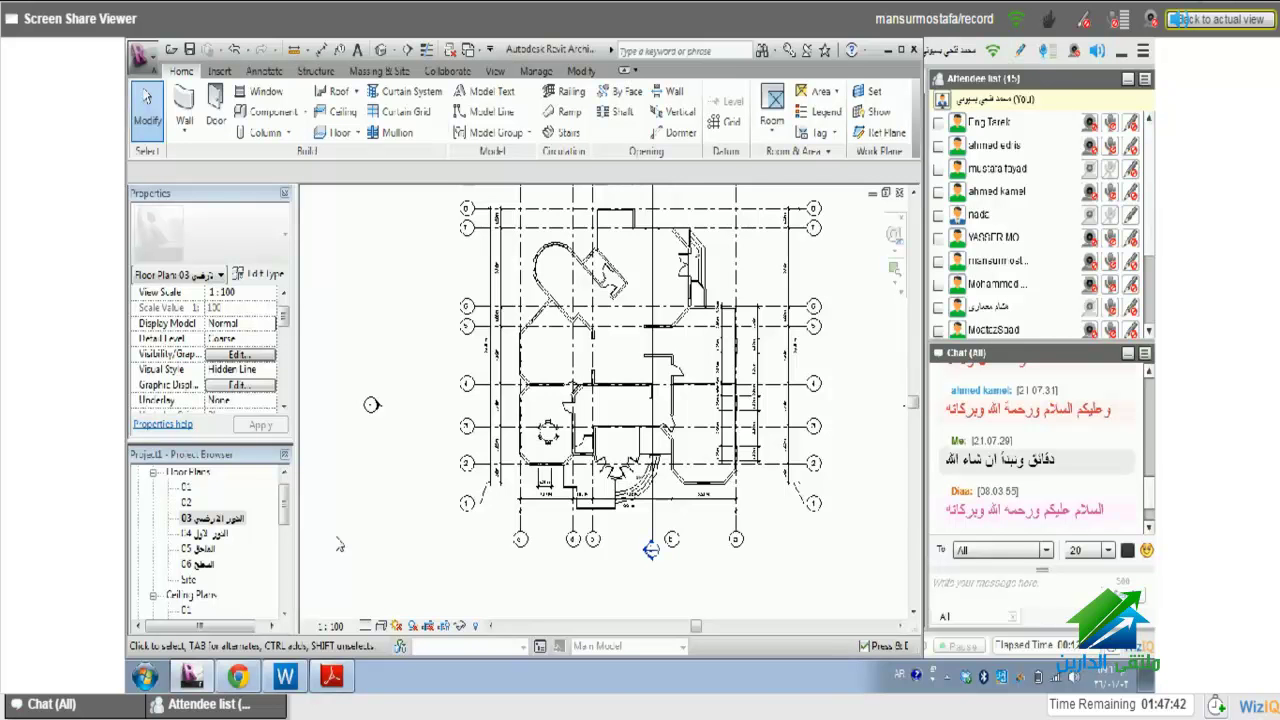
pyautogui.doubleClick(218, 551)
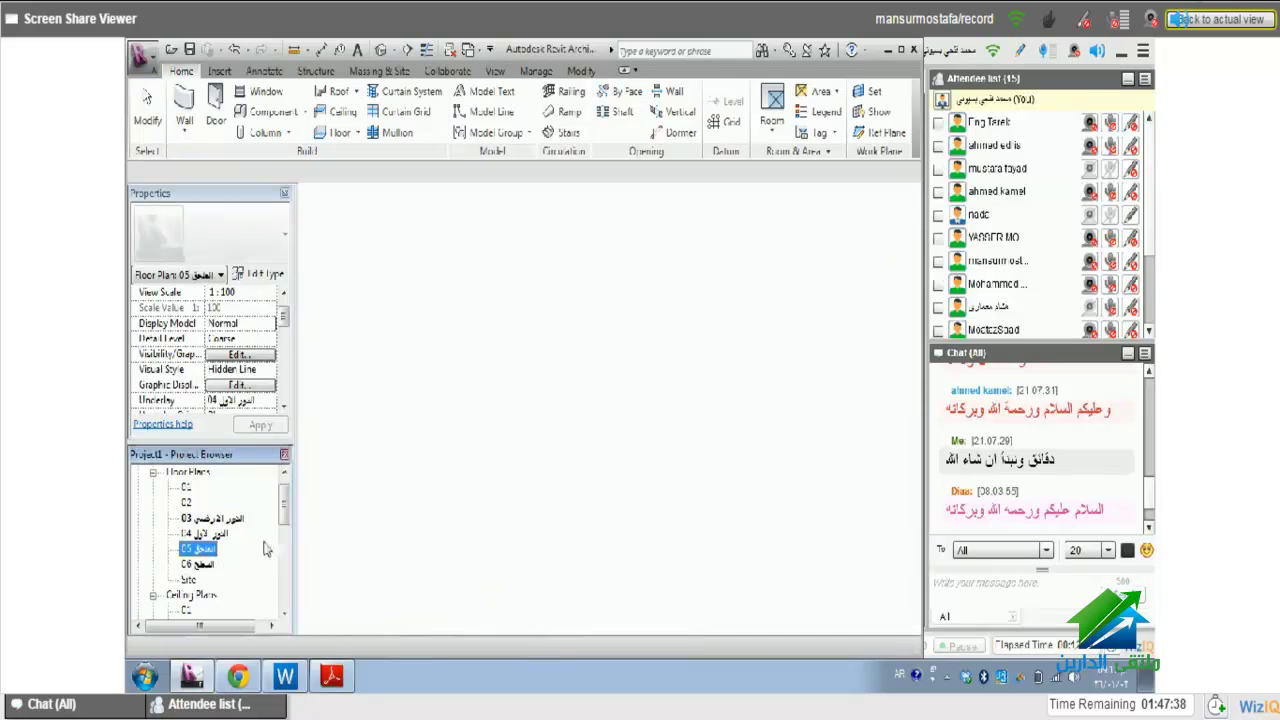
pyautogui.scroll(2, 680, 466)
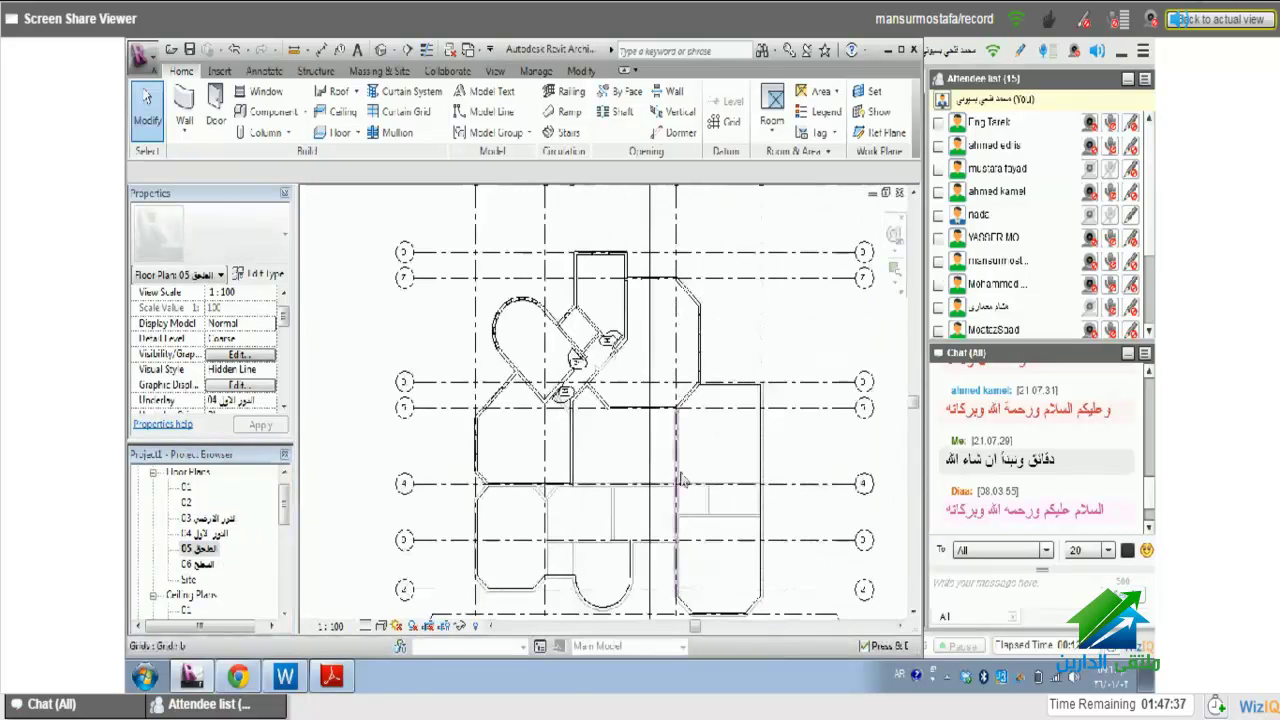
pyautogui.moveTo(652, 450); pyautogui.dragTo(697, 478, button='middle')
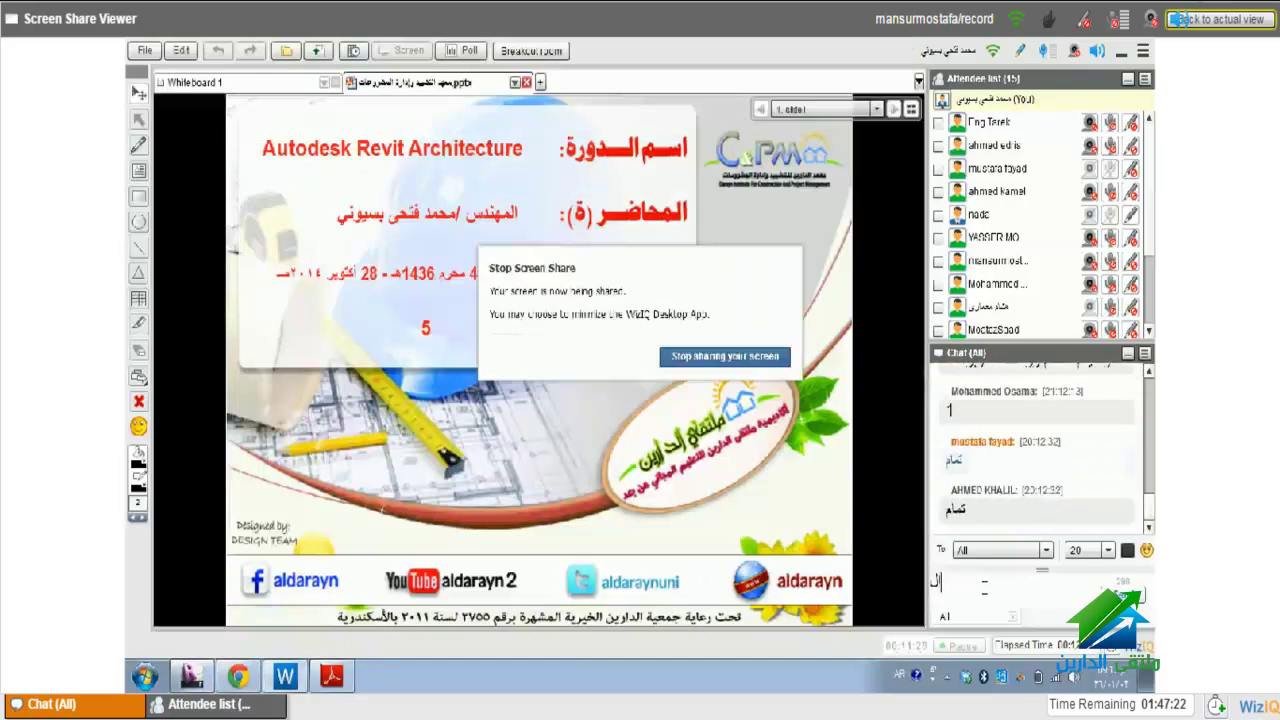
# - Delete the partially typed text from the chat input
pyautogui.write('ال')
pyautogui.press('BackSpace')
pyautogui.press('BackSpace')
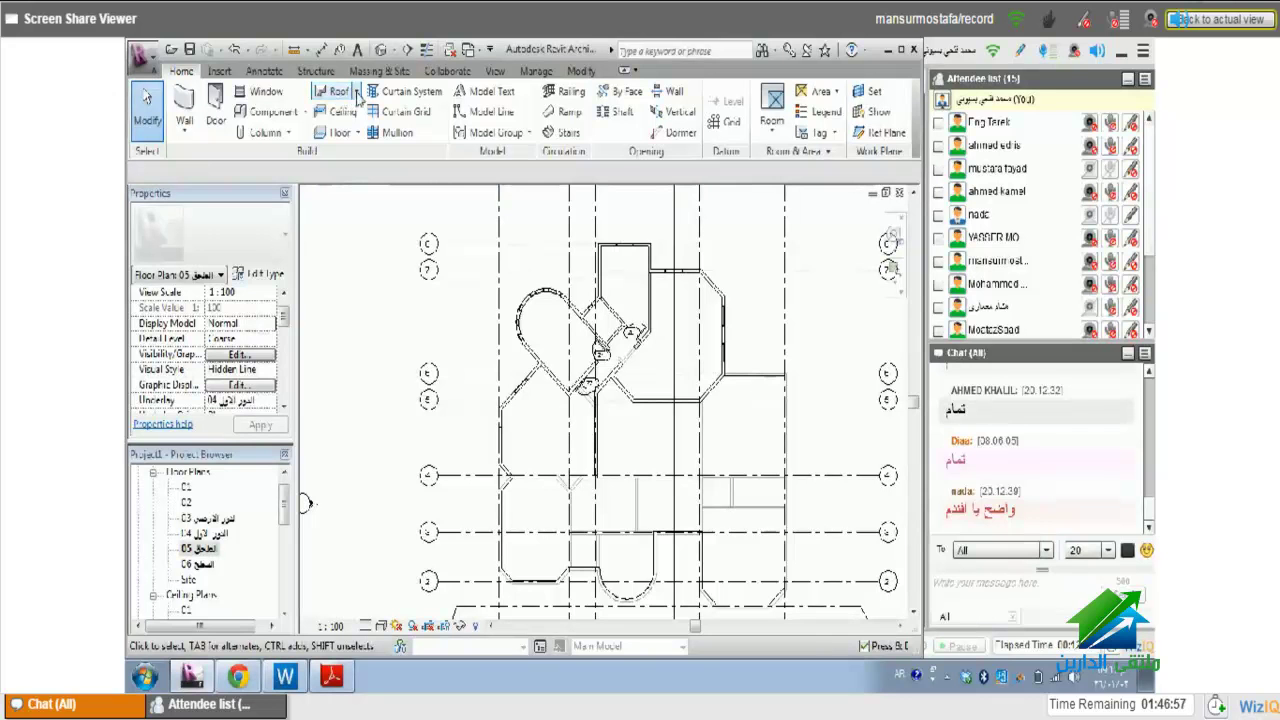
# - Start a Roof by Footprint sketch on floor plan 05, restarting it once after cancelling
pyautogui.click(356, 91)
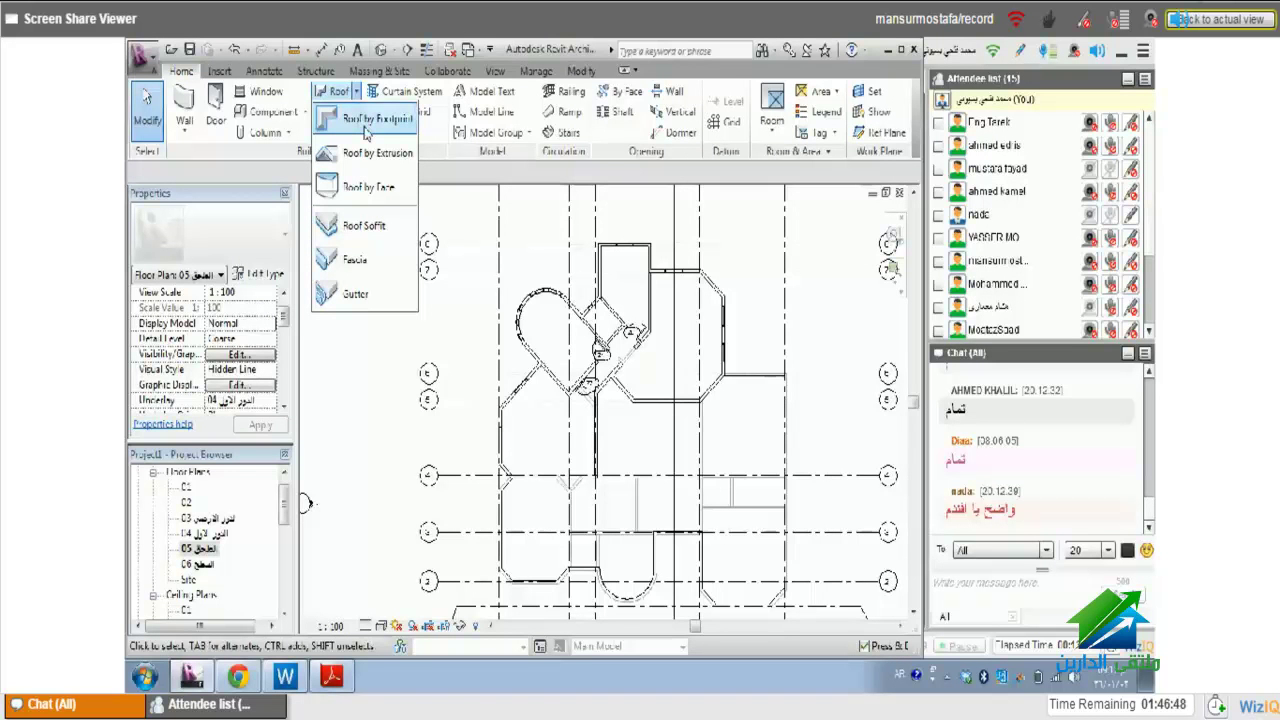
pyautogui.click(366, 122)
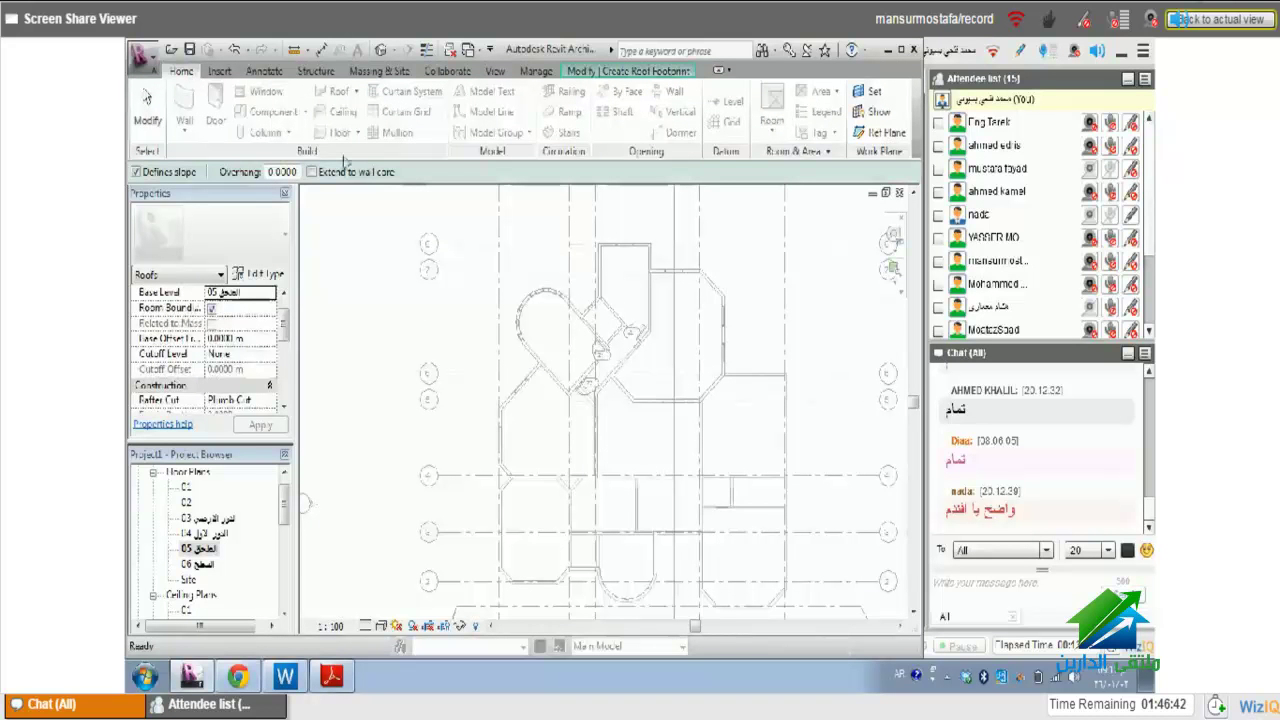
pyautogui.click(628, 70)
pyautogui.click(732, 108)
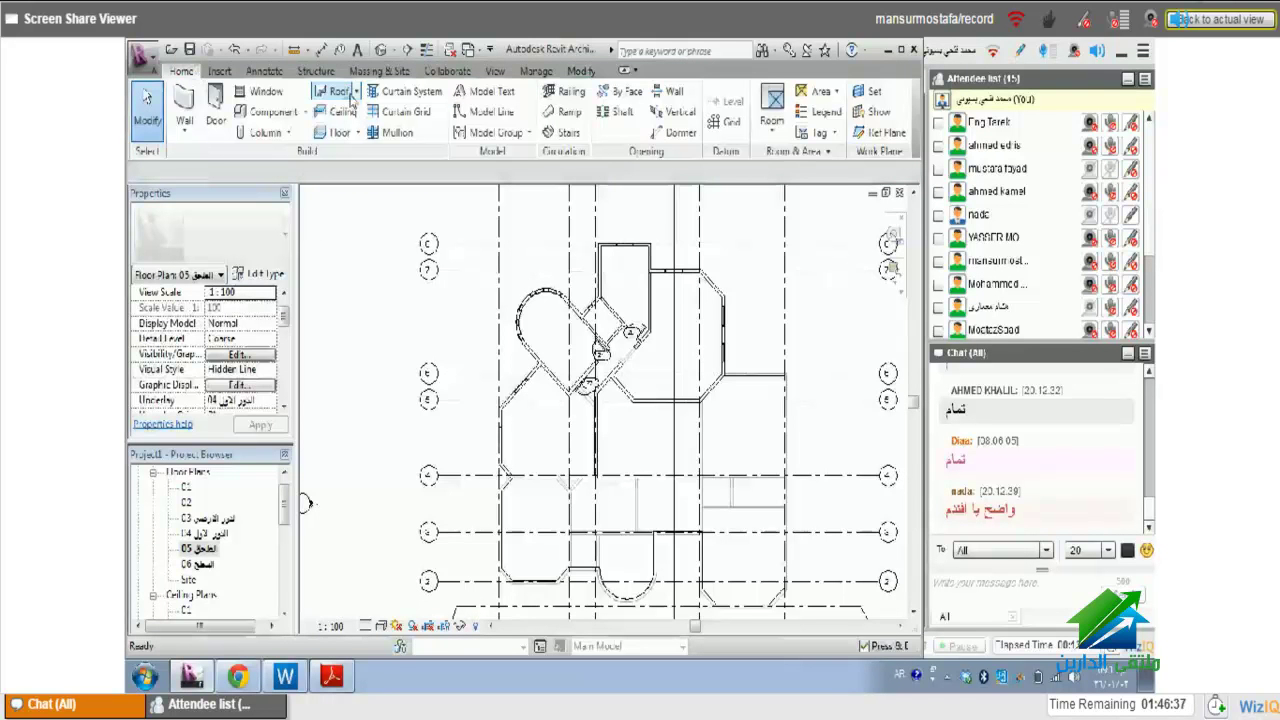
pyautogui.click(353, 93)
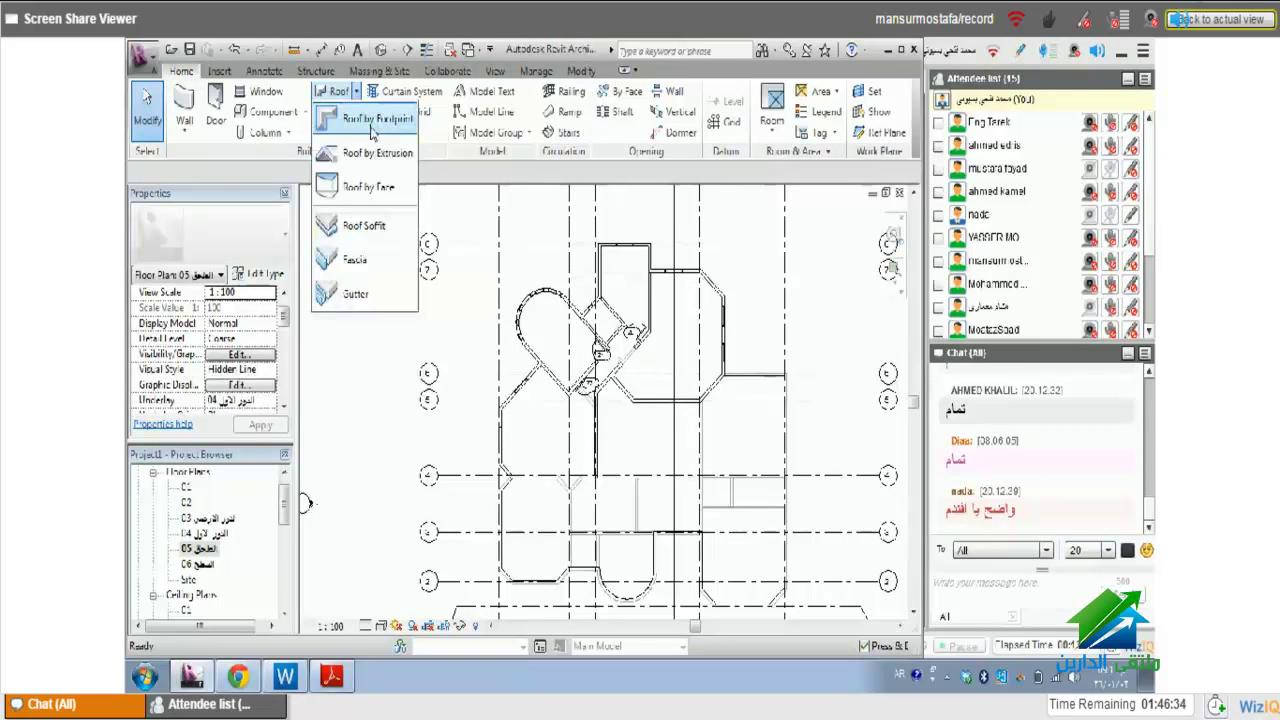
pyautogui.click(372, 131)
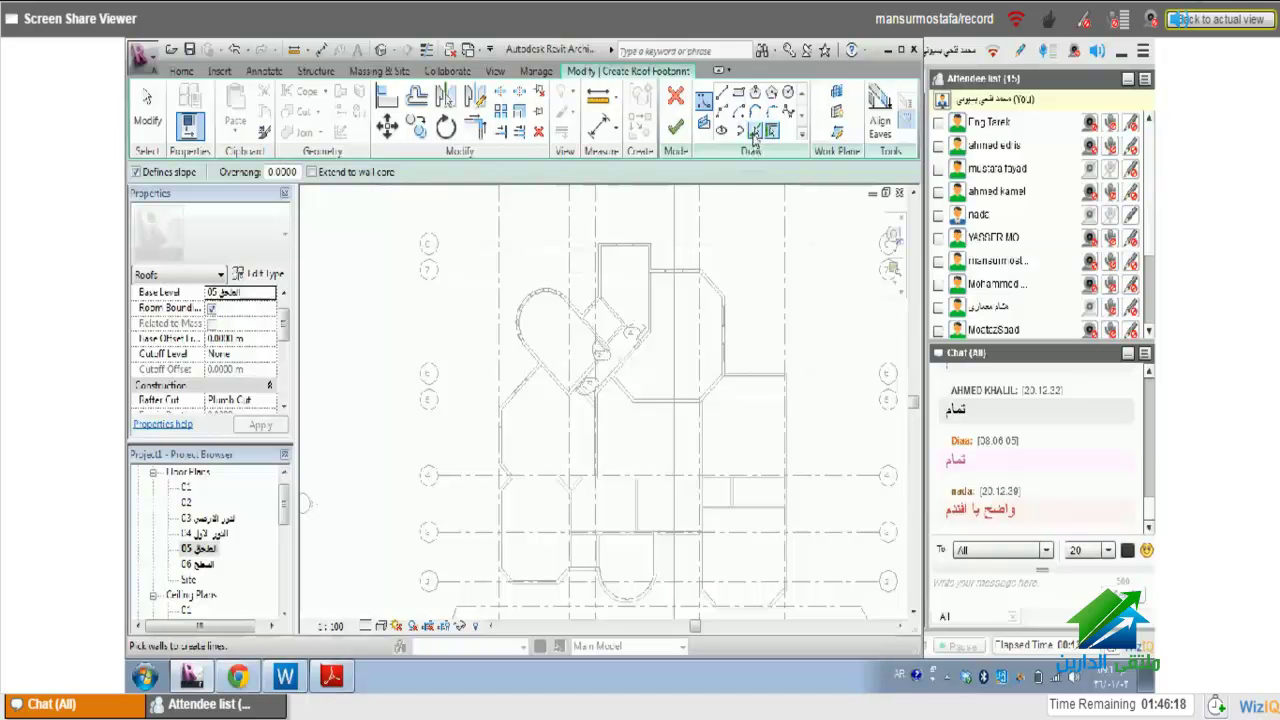
# - Pick the bottom, left and diagonal outer walls as roof boundary lines
pyautogui.click(755, 132)
pyautogui.scroll(2, 740, 334)
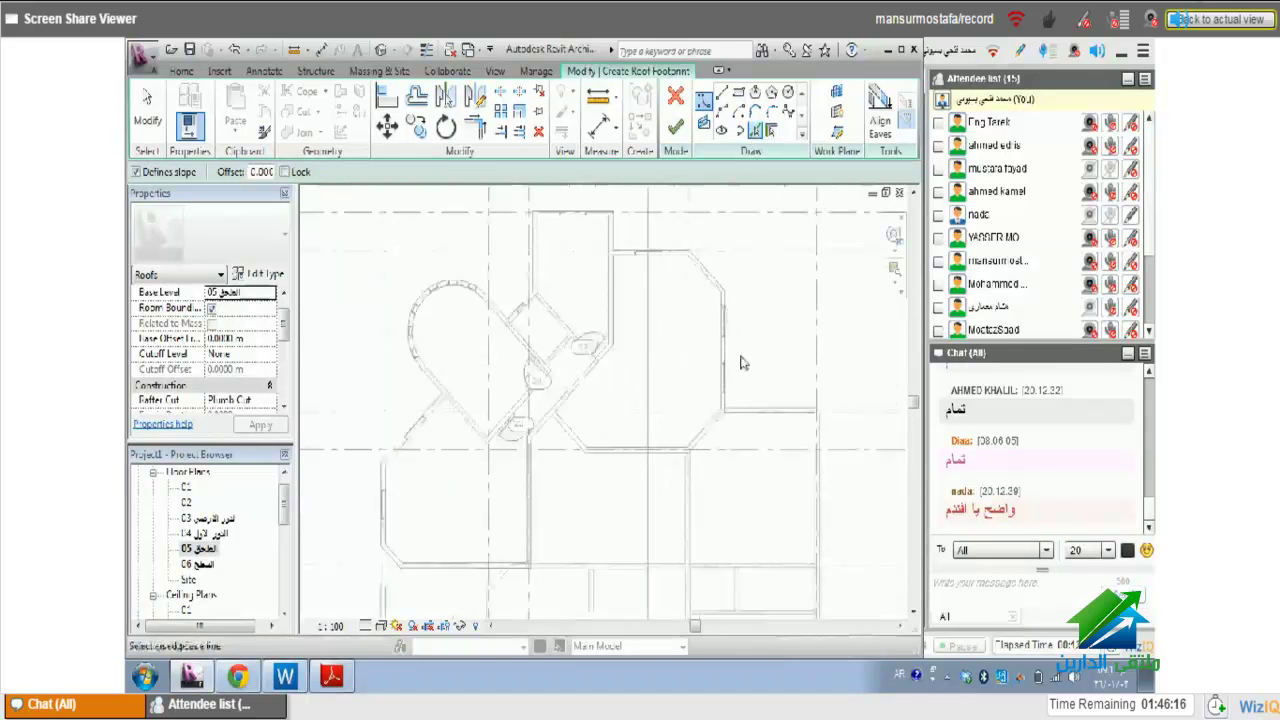
pyautogui.scroll(1, 707, 462)
pyautogui.scroll(1, 566, 483)
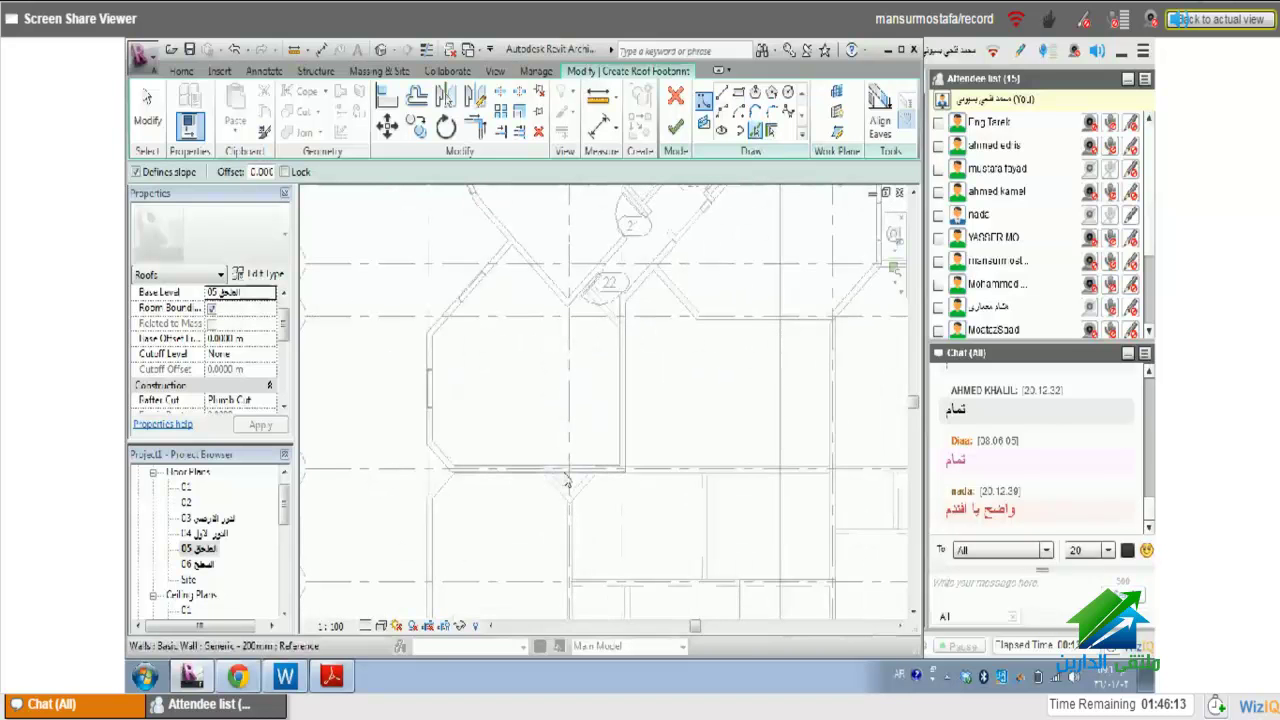
pyautogui.click(452, 466)
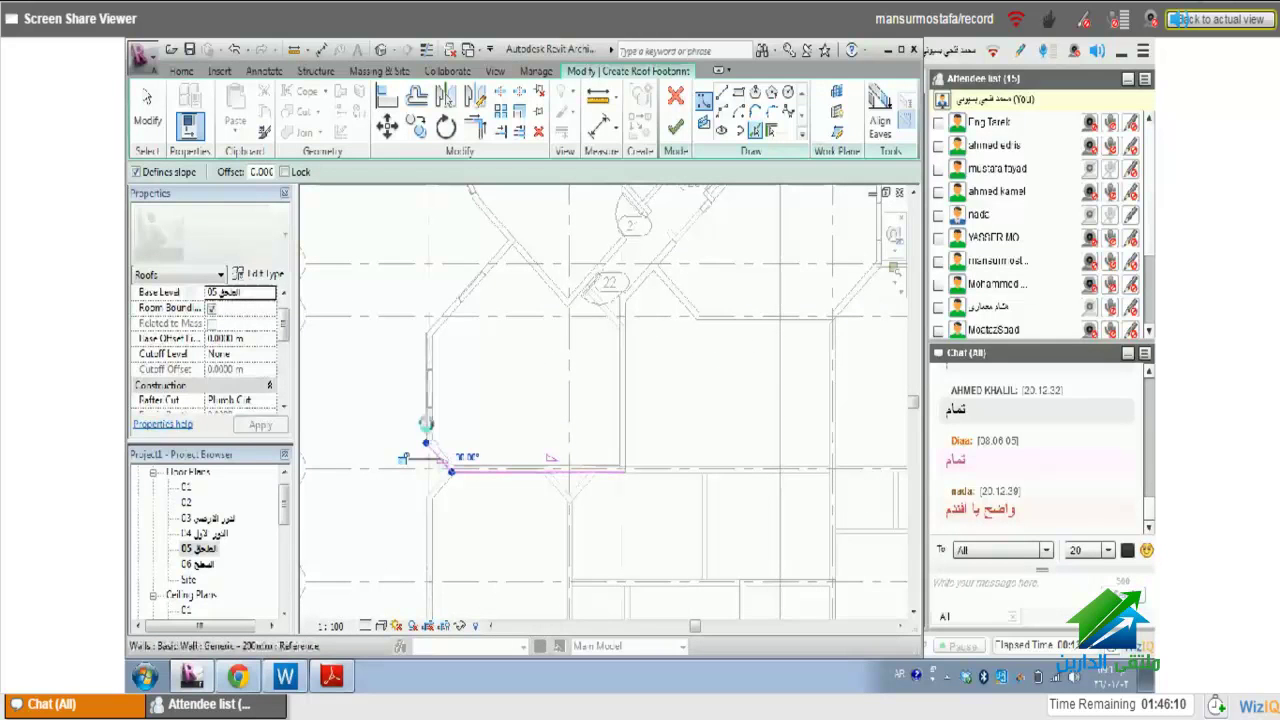
pyautogui.click(427, 395)
pyautogui.click(445, 316)
# - Add the curved top wall, short diagonals, top and right-side walls to the boundary
pyautogui.moveTo(586, 200); pyautogui.dragTo(576, 412, button='middle')
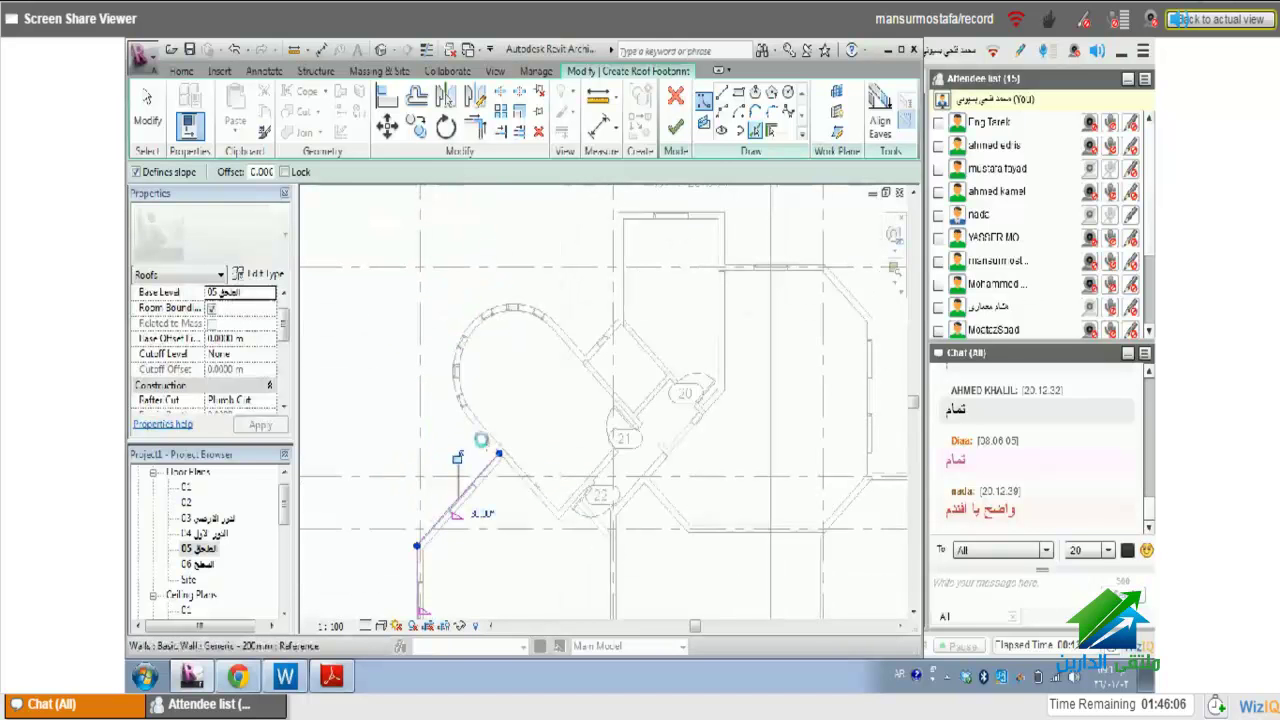
pyautogui.click(500, 462)
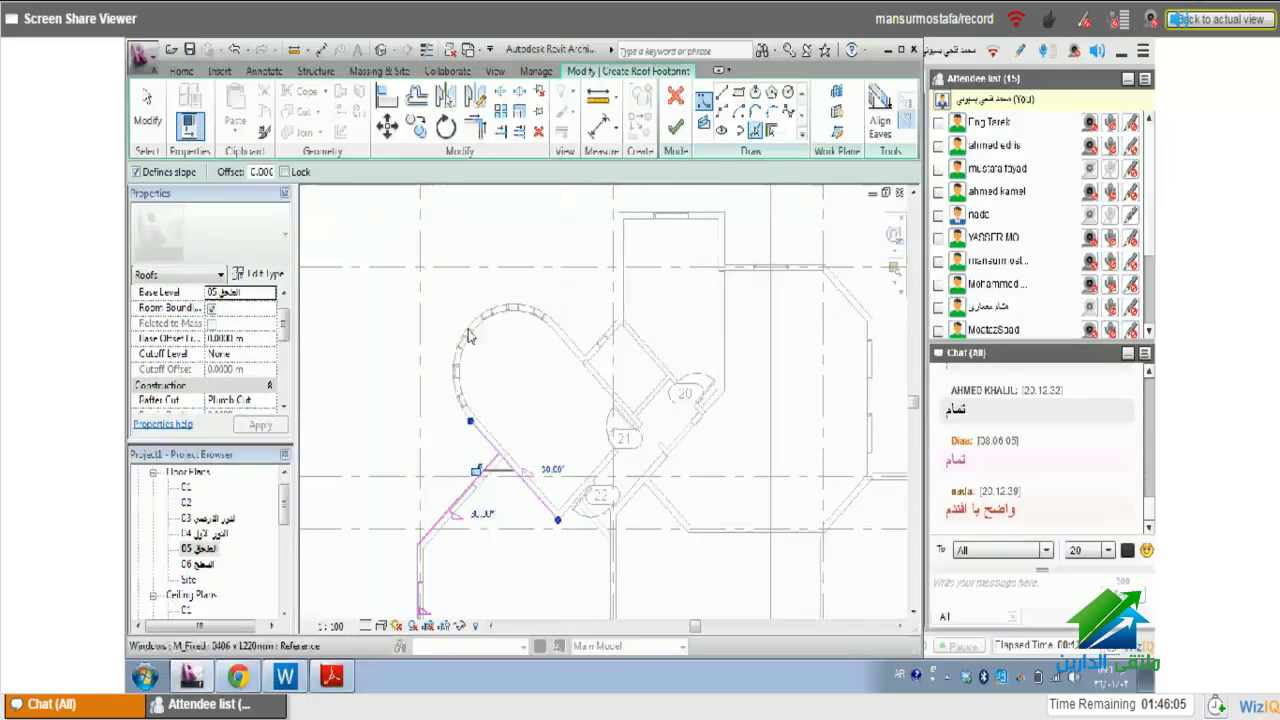
pyautogui.click(580, 340)
pyautogui.click(610, 328)
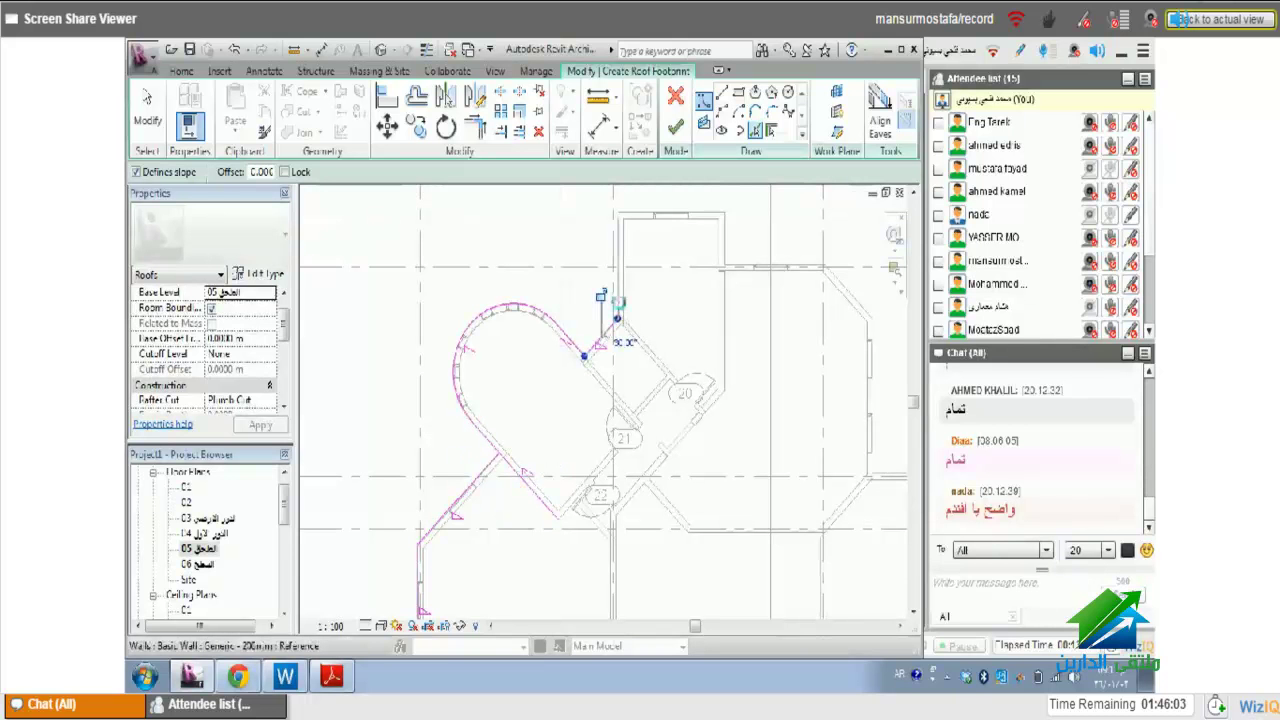
pyautogui.click(620, 255)
pyautogui.click(655, 214)
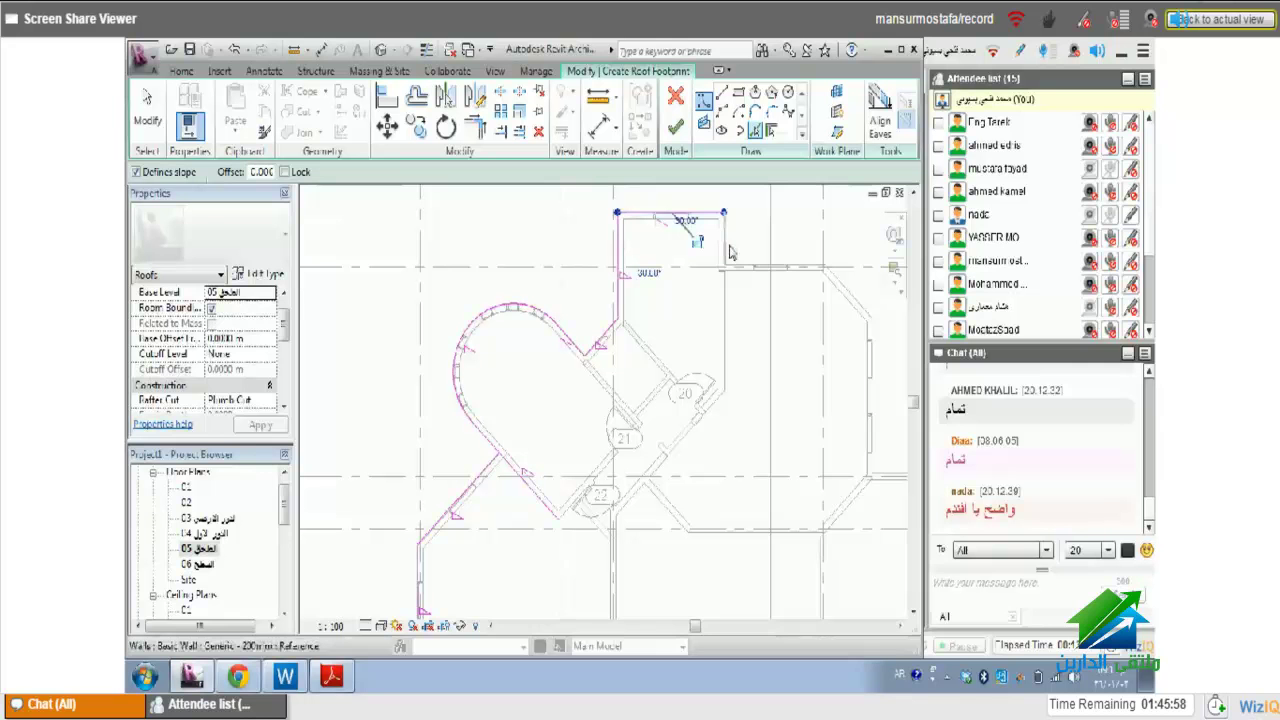
pyautogui.click(730, 252)
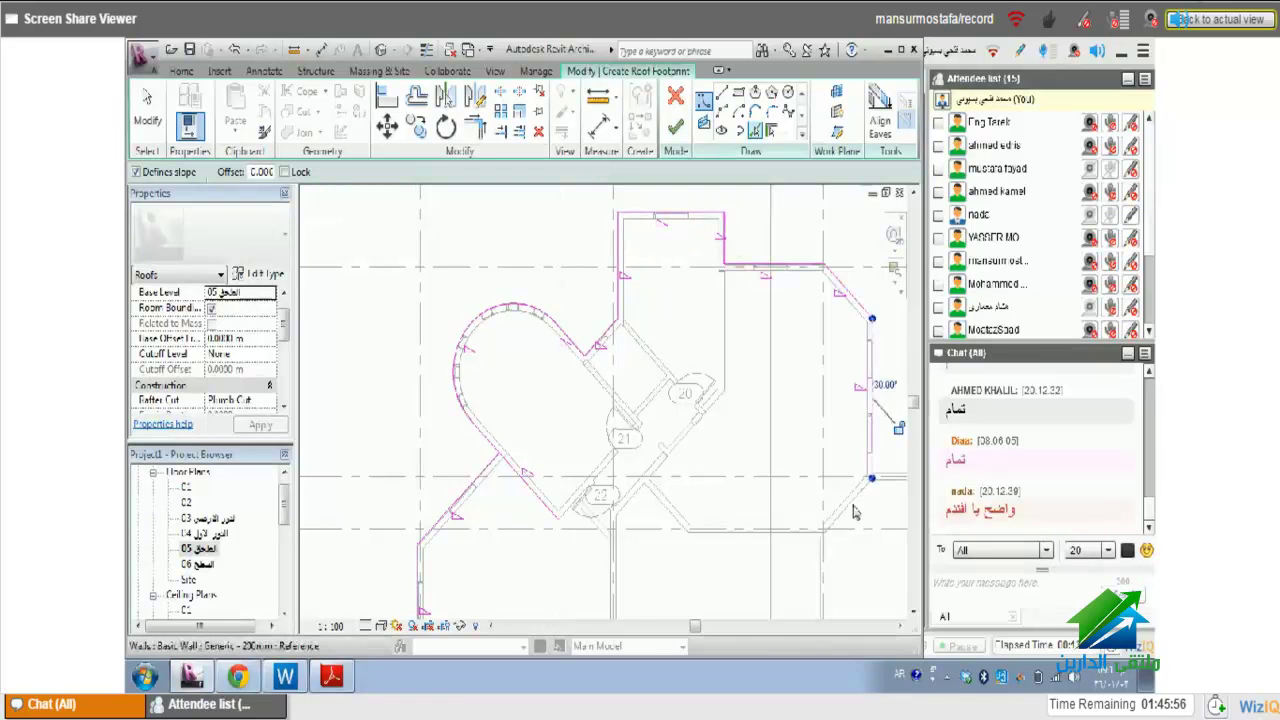
pyautogui.click(773, 533)
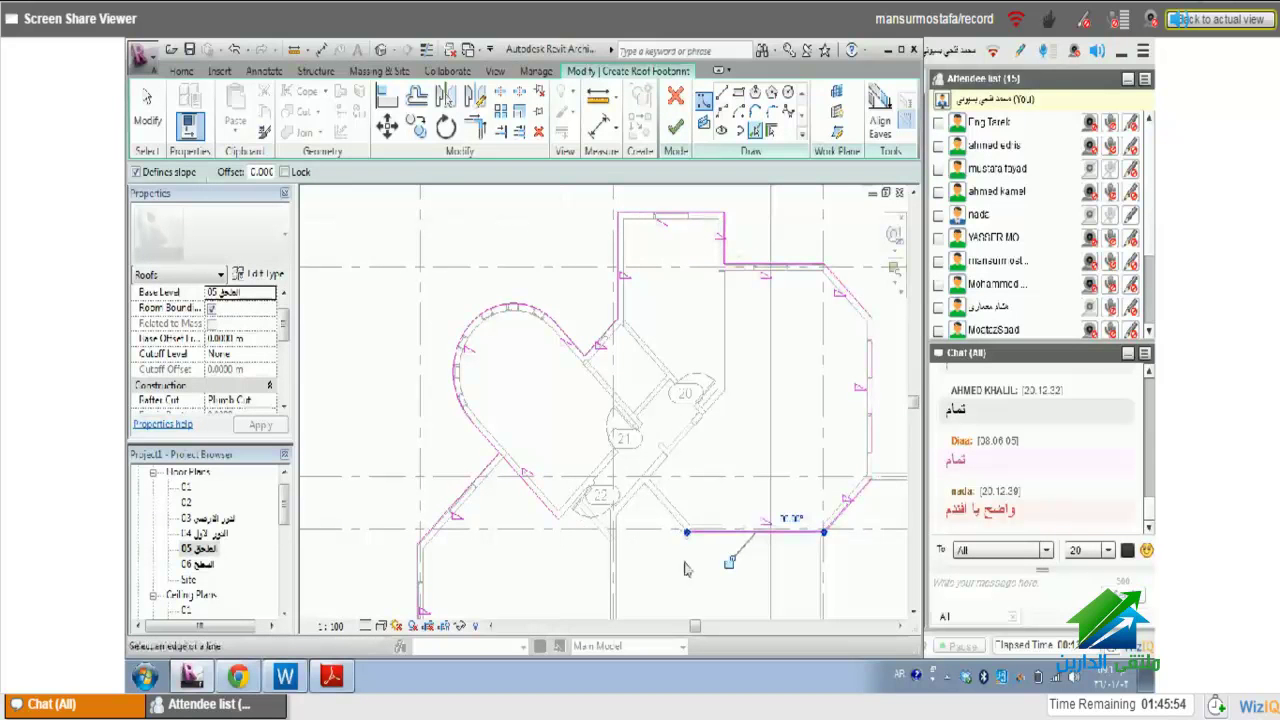
# - Trace the short diagonal wall and vertical edge near room tag 22
pyautogui.moveTo(746, 380); pyautogui.dragTo(777, 244, button='middle')
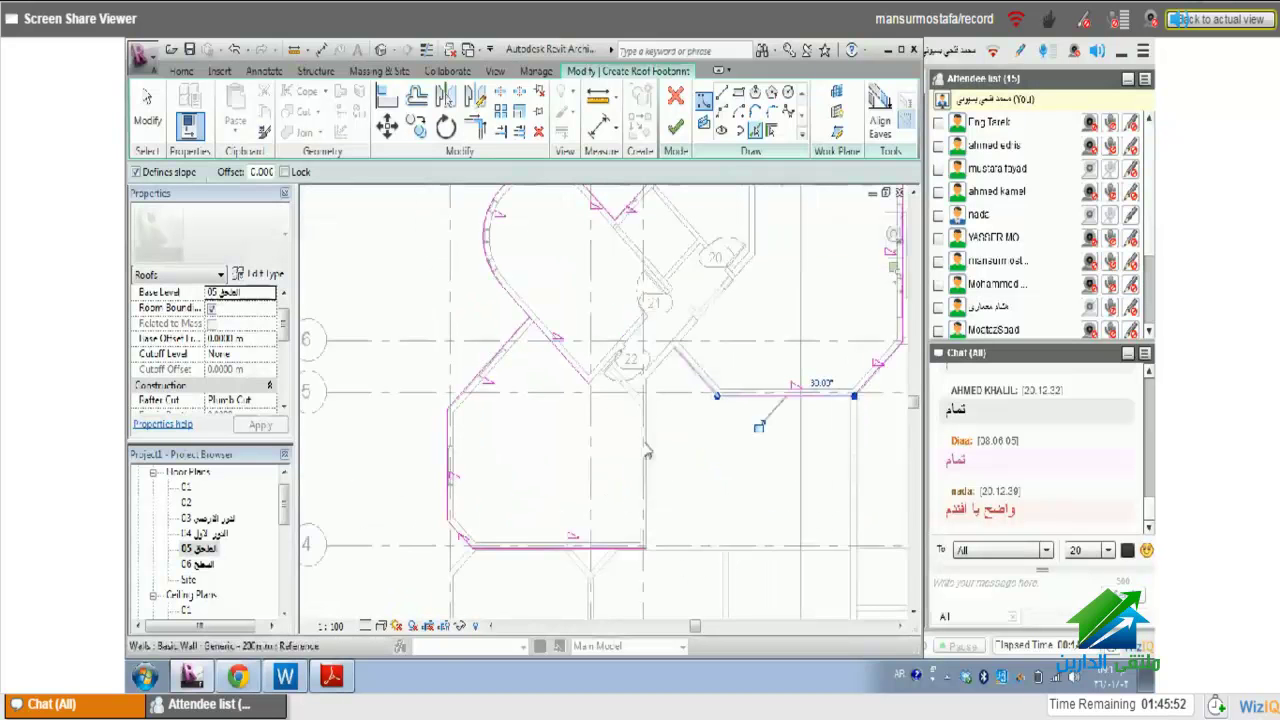
pyautogui.click(667, 369)
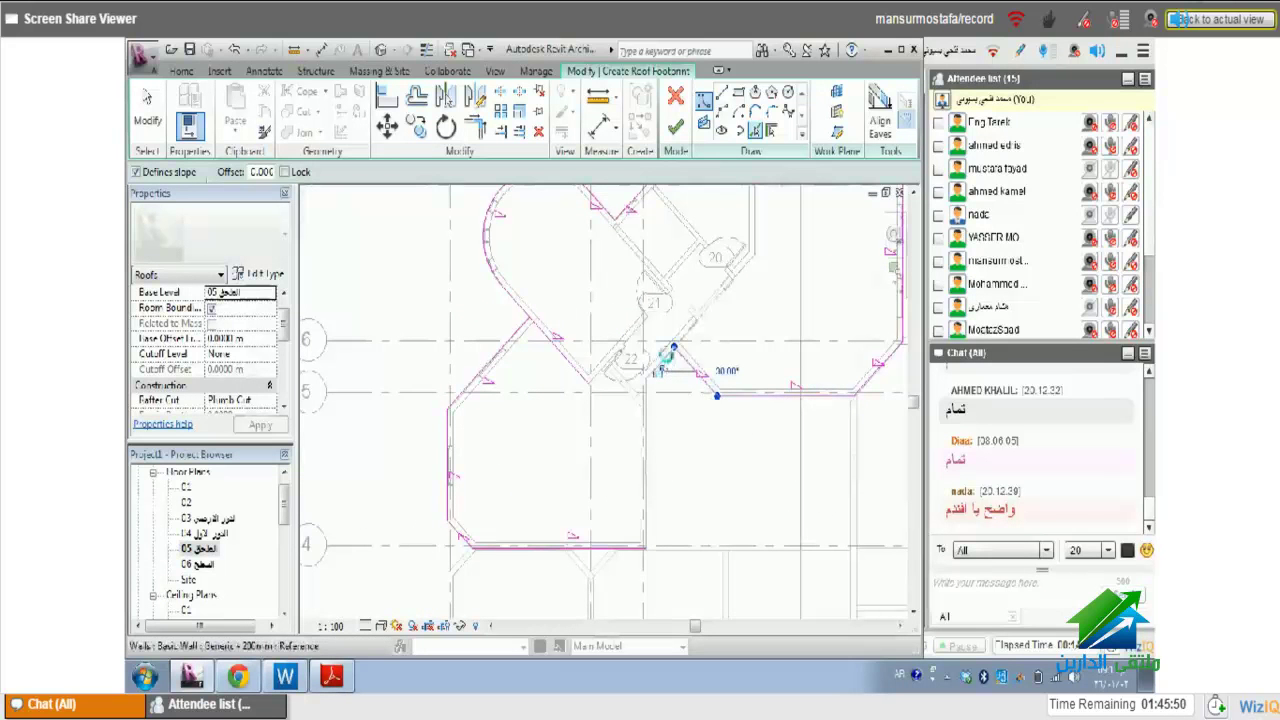
pyautogui.click(646, 450)
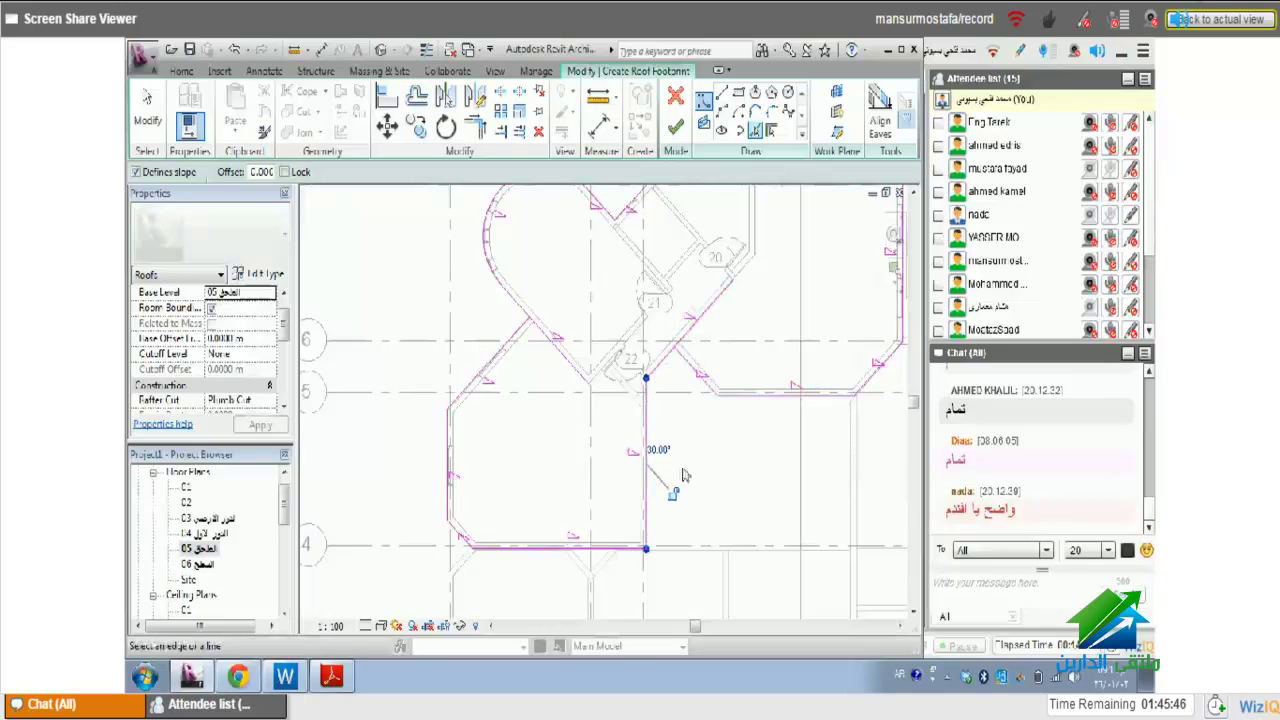
pyautogui.scroll(-2, 700, 475)
pyautogui.scroll(2, 651, 497)
pyautogui.scroll(3, 600, 540)
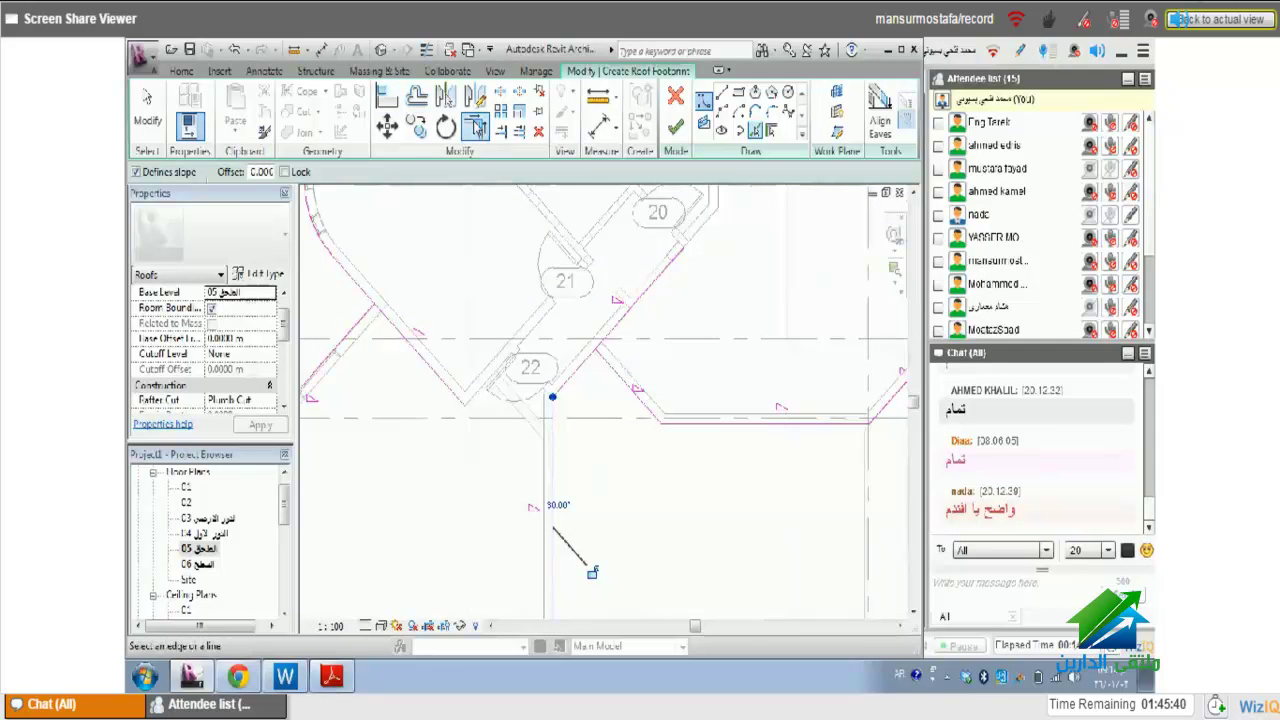
# - Activate Trim/Extend to Corner and pan around to review the traced outline
pyautogui.click(476, 126)
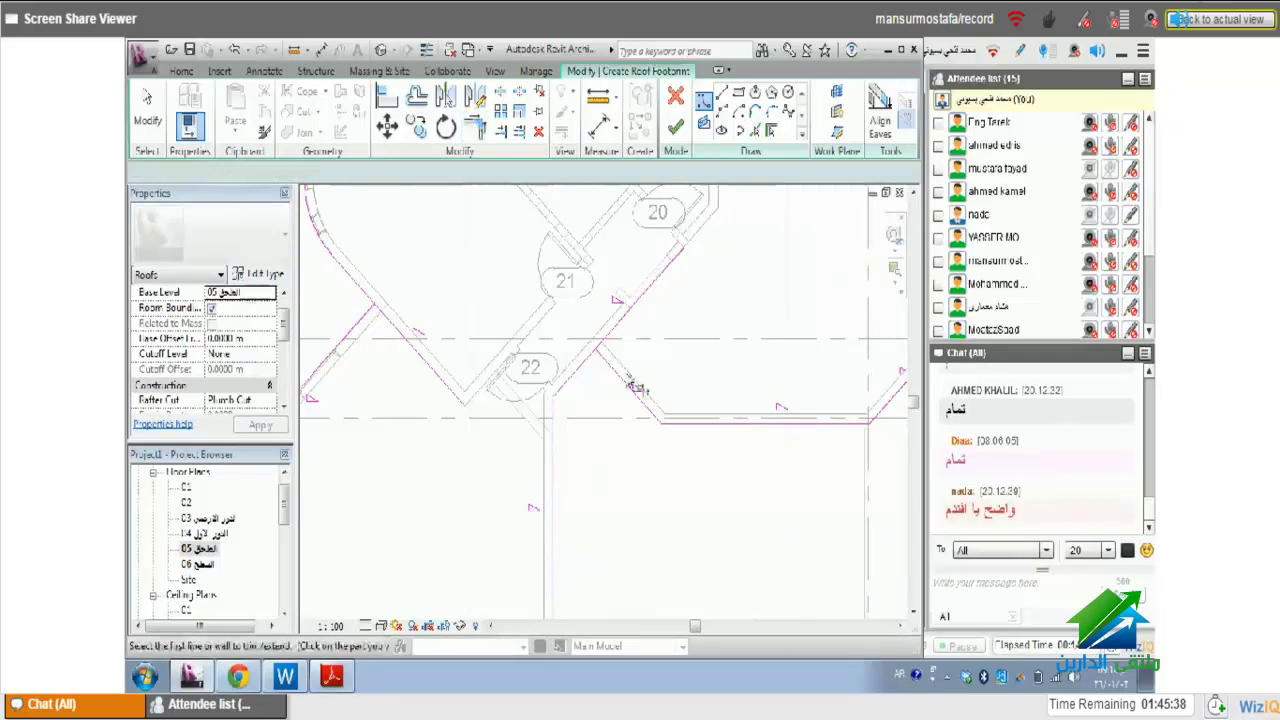
pyautogui.scroll(-2, 609, 414)
pyautogui.moveTo(632, 416)
pyautogui.mouseDown(button='middle')
pyautogui.moveTo(680, 467)
pyautogui.moveTo(720, 440)
pyautogui.mouseUp(button='middle')
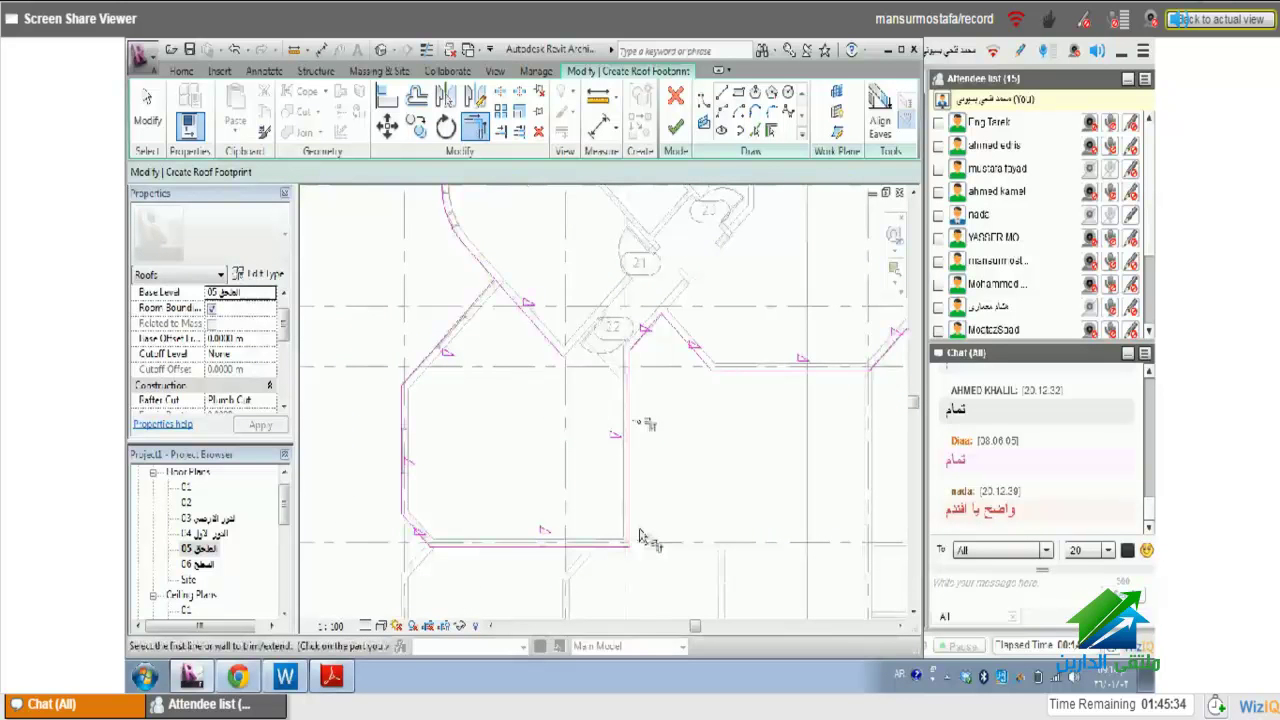
pyautogui.scroll(2, 600, 495)
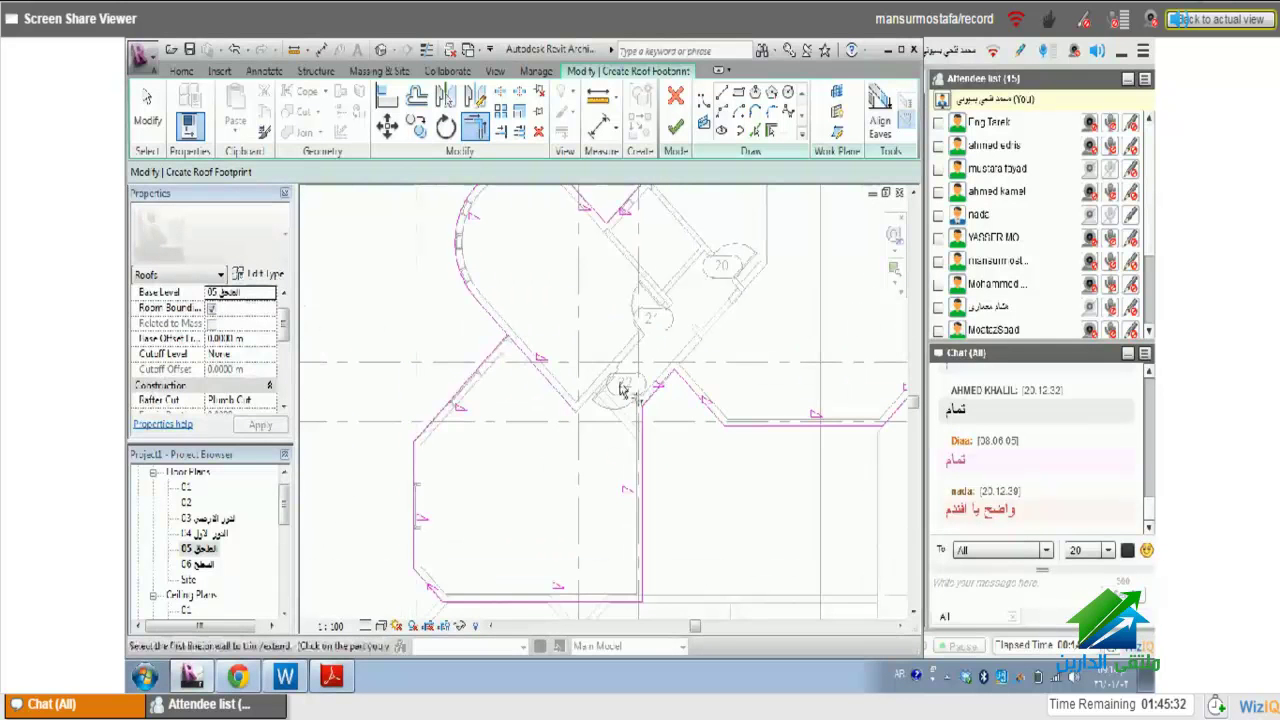
pyautogui.scroll(2, 570, 403)
pyautogui.moveTo(570, 403); pyautogui.dragTo(585, 357, button='middle')
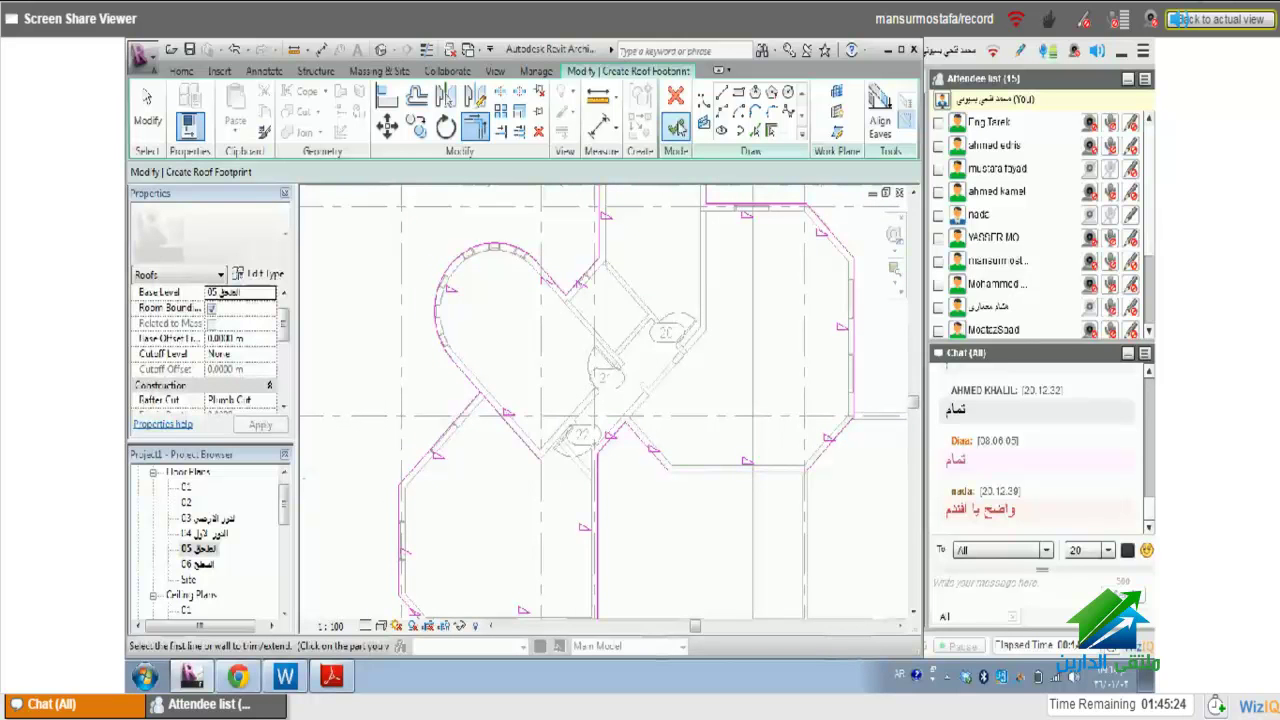
# - After the open-loop error, trim the diagonal line and arc into a corner, then check the corners
pyautogui.click(676, 125)
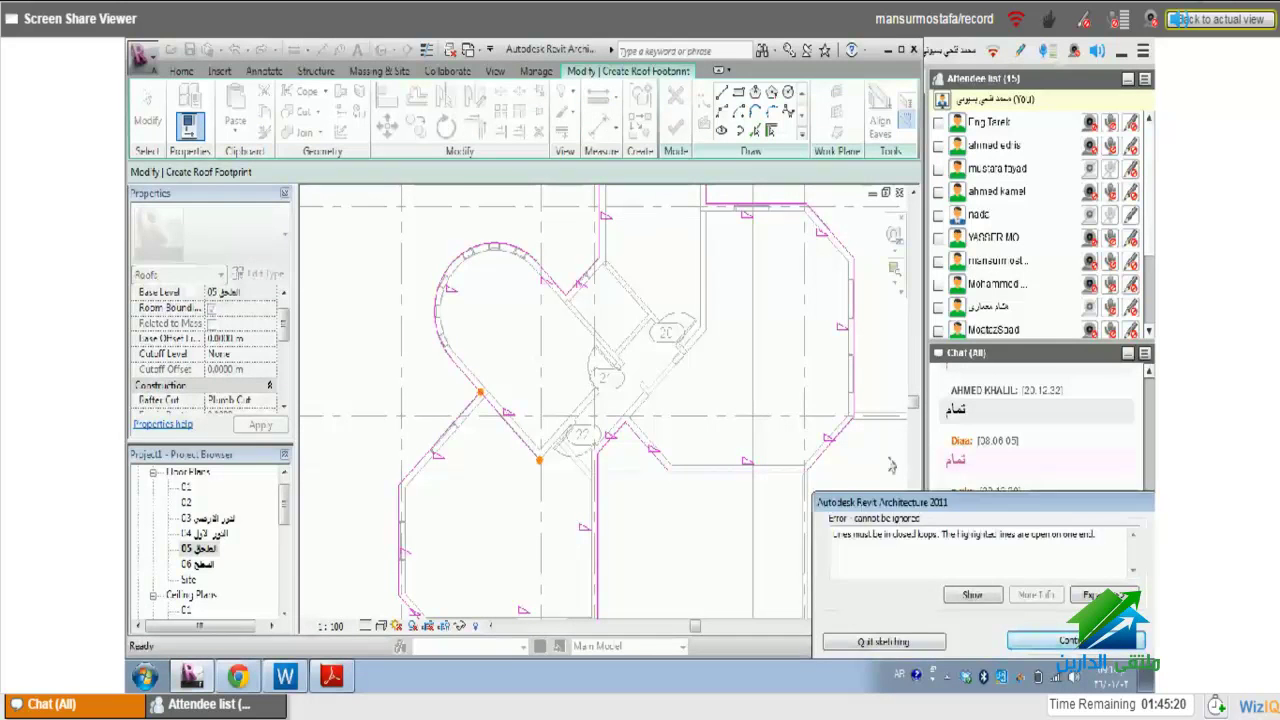
pyautogui.click(1060, 645)
pyautogui.press('t')
pyautogui.press('r')
pyautogui.click(468, 414)
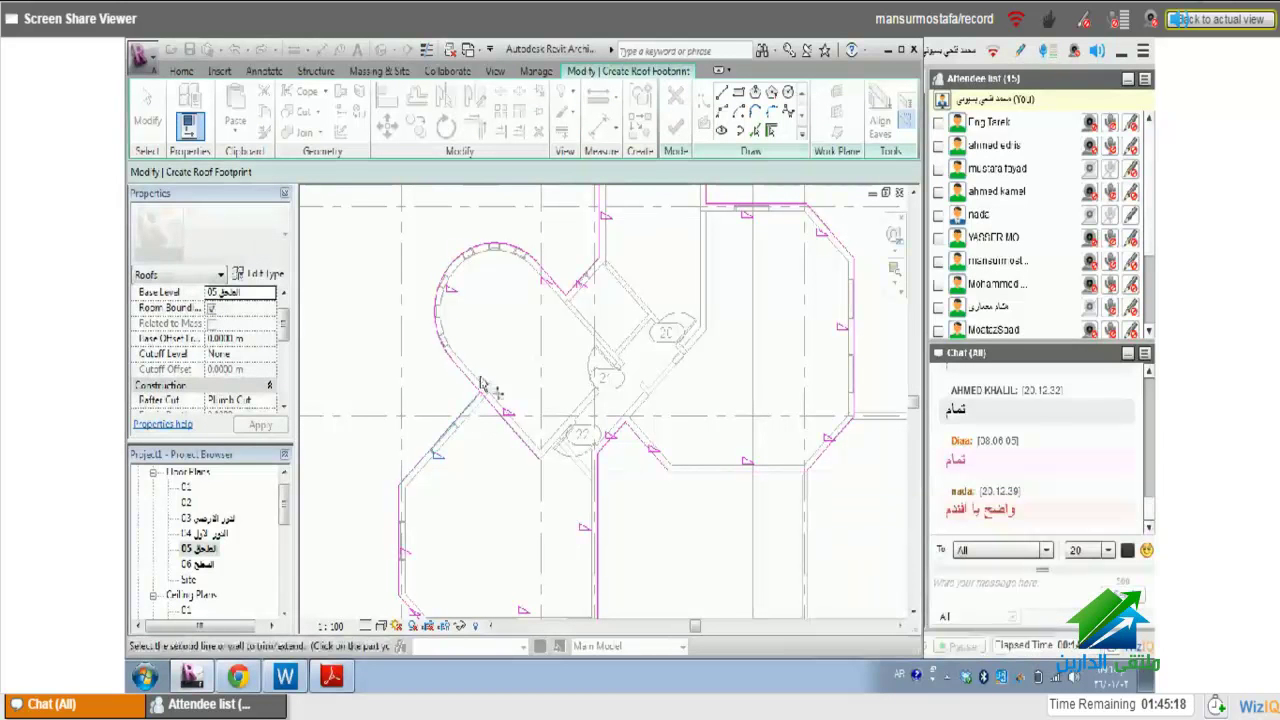
pyautogui.click(478, 382)
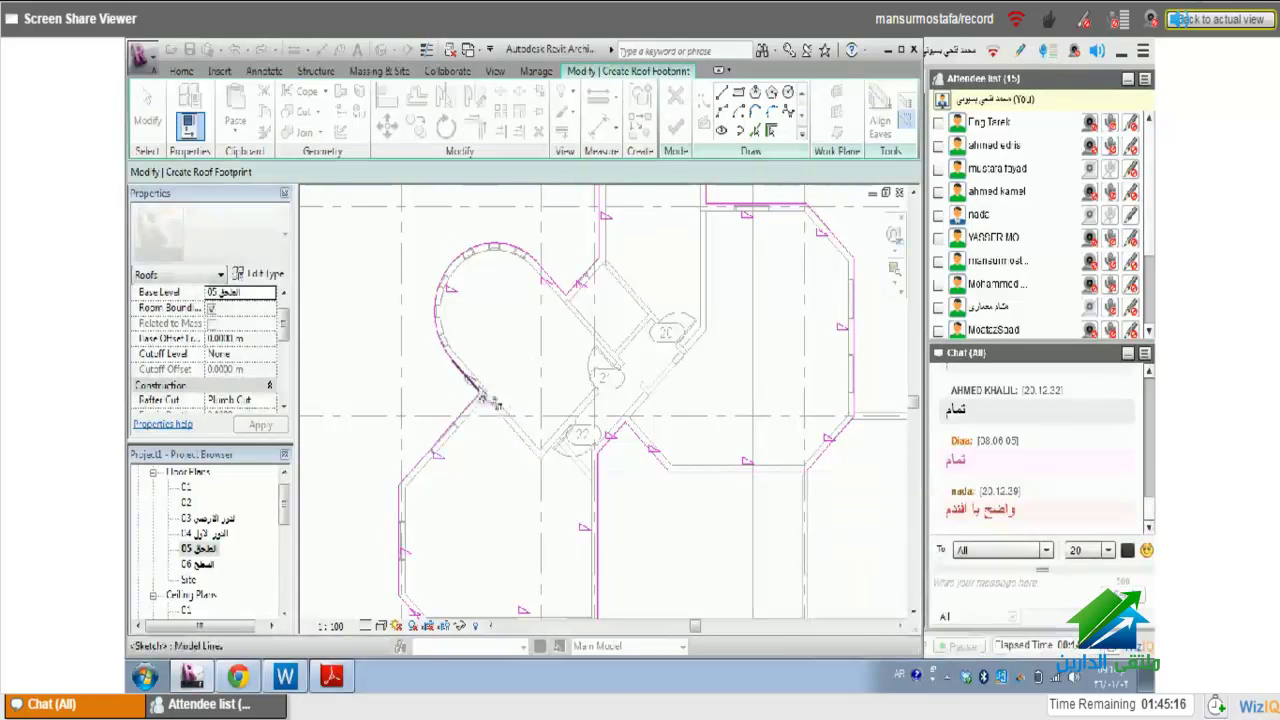
pyautogui.scroll(-1, 520, 420)
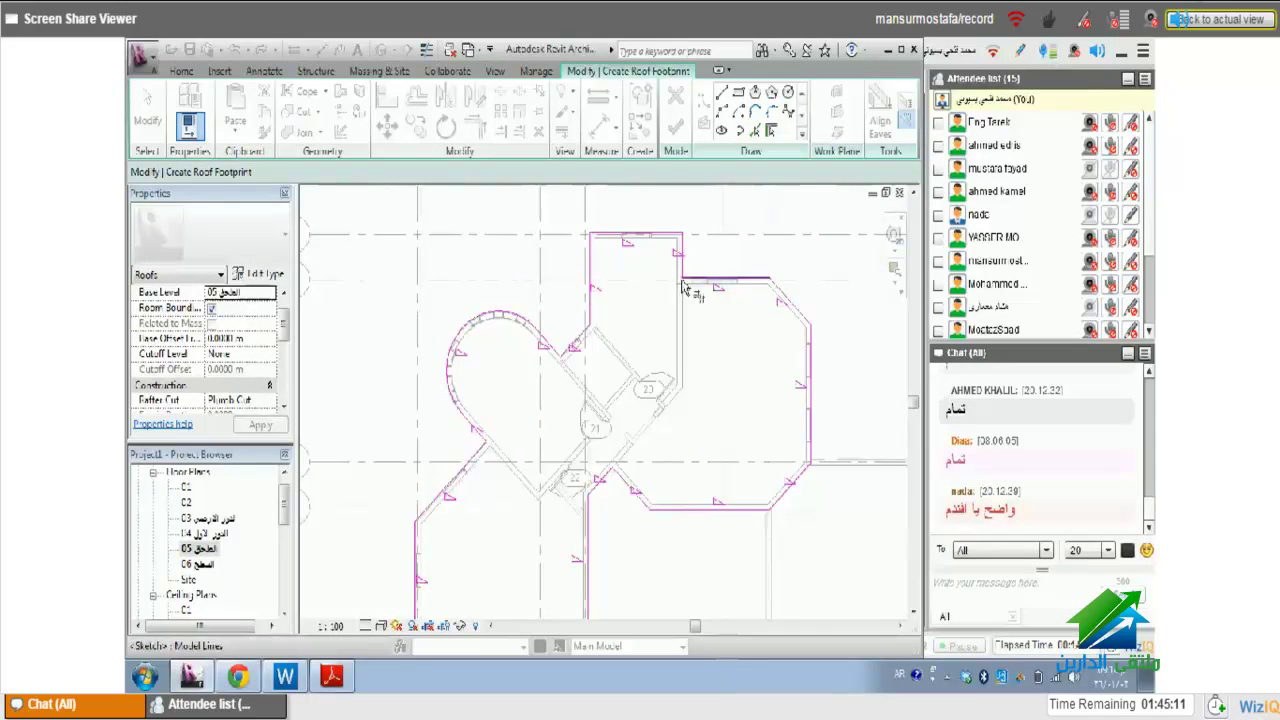
pyautogui.scroll(2, 683, 287)
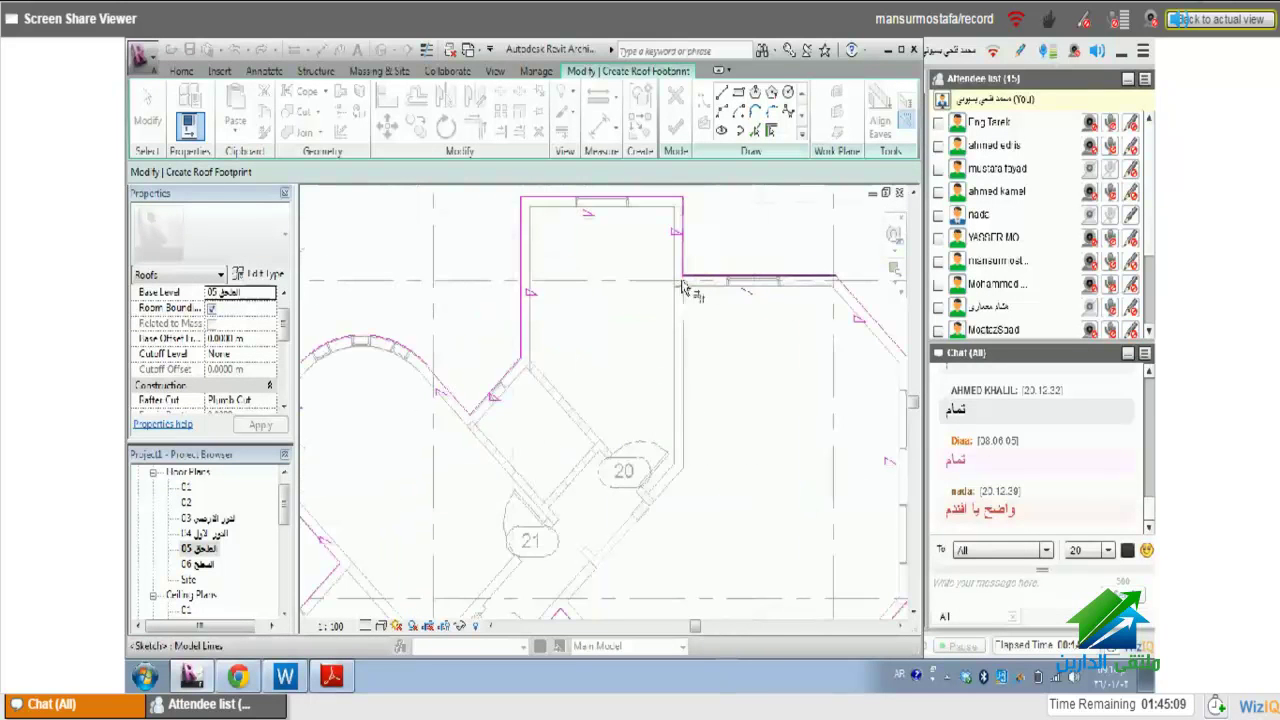
pyautogui.scroll(2, 683, 287)
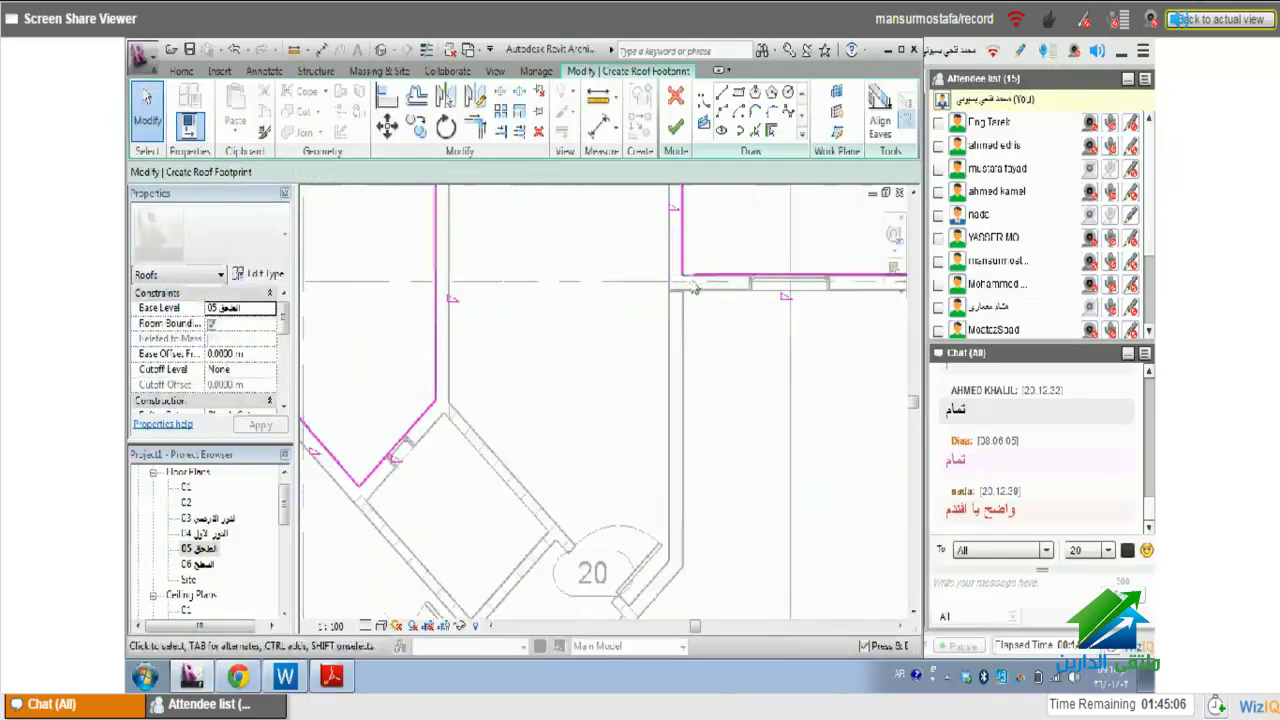
pyautogui.scroll(3, 695, 287)
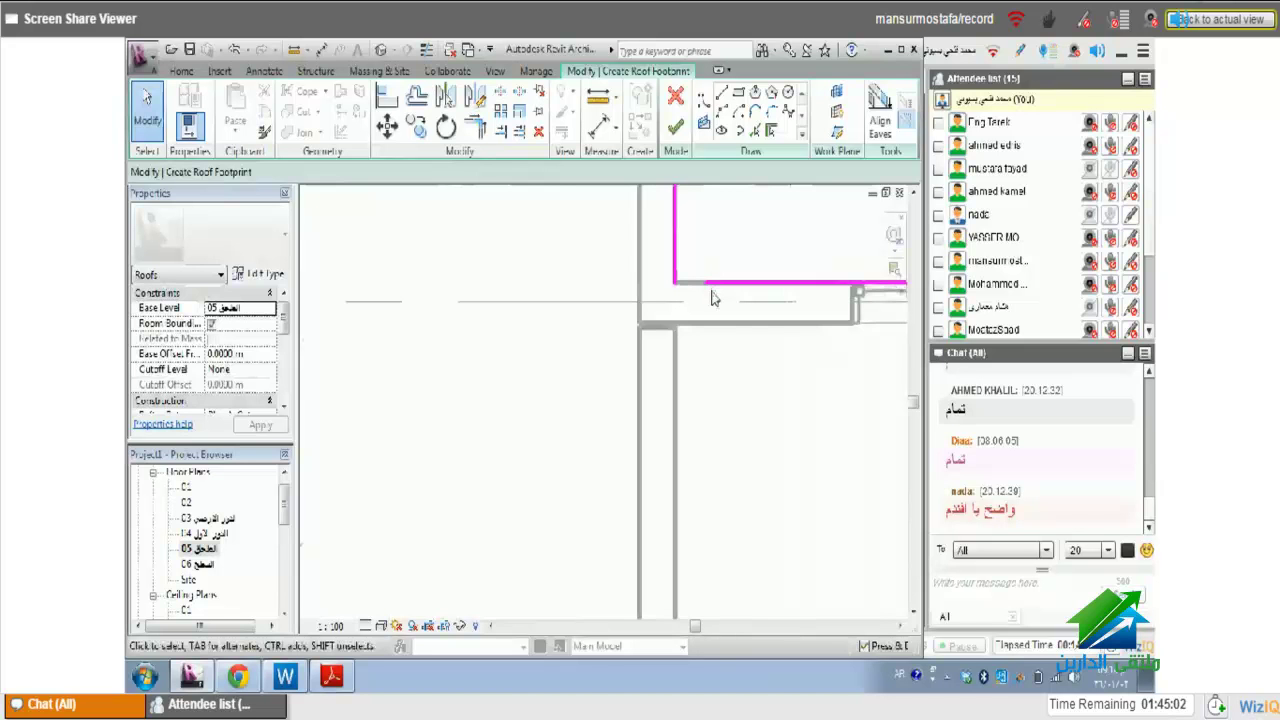
pyautogui.scroll(-1, 700, 320)
pyautogui.scroll(-5, 691, 357)
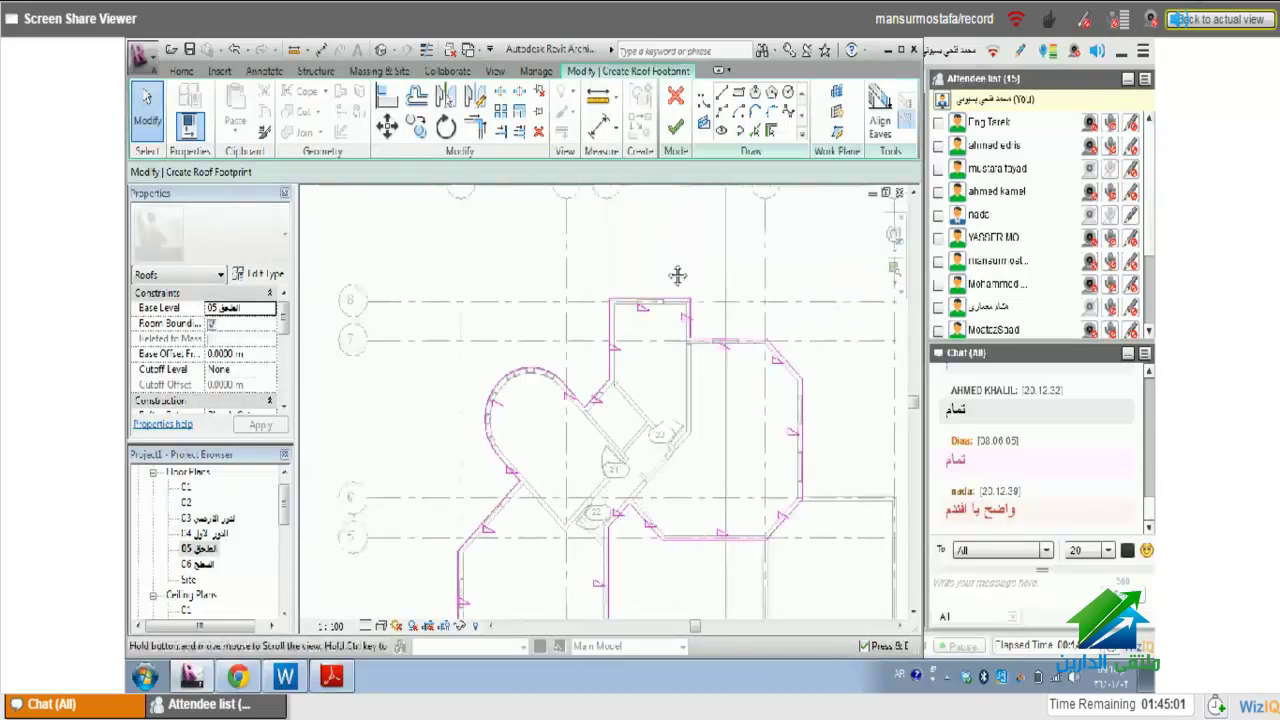
pyautogui.click(678, 134)
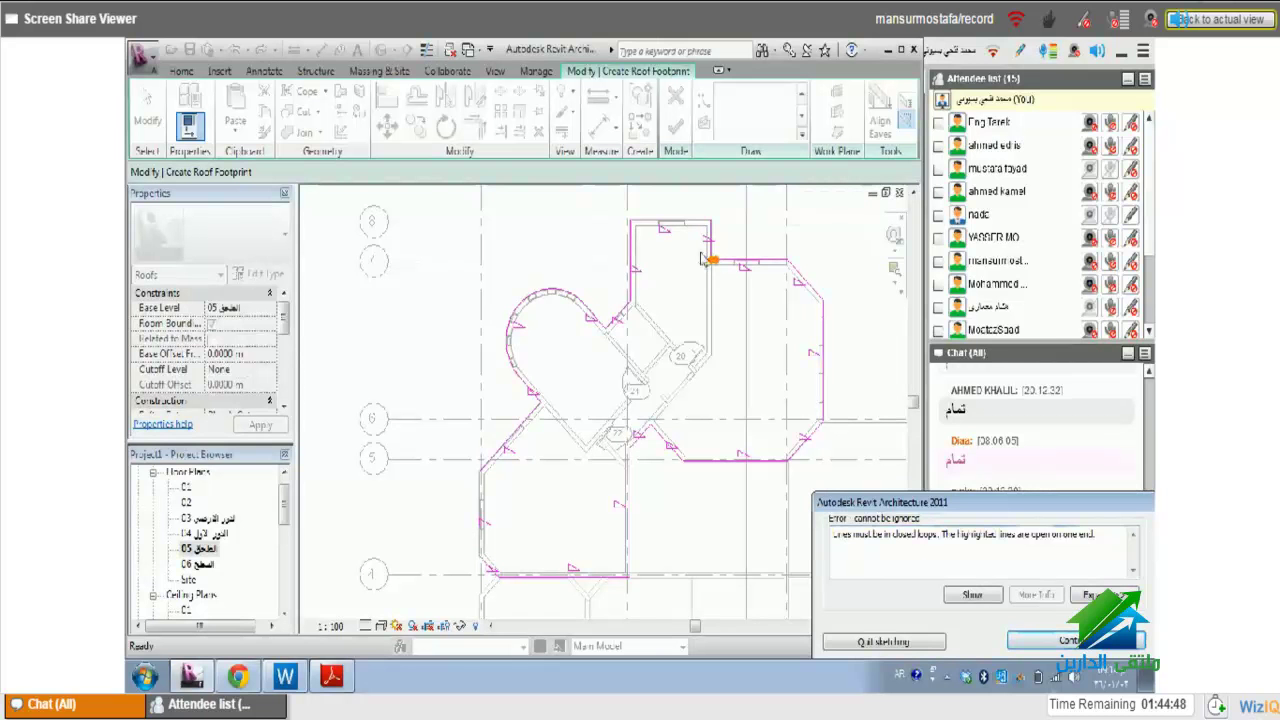
pyautogui.click(1046, 642)
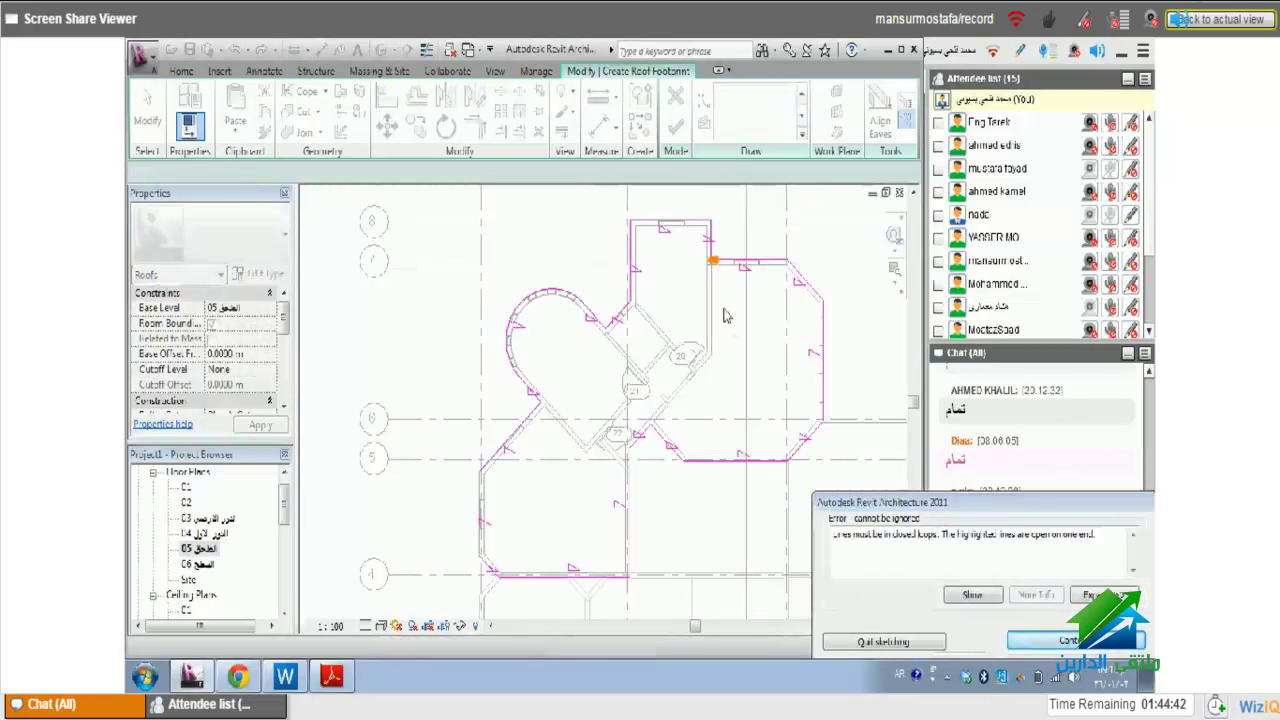
pyautogui.scroll(2, 728, 265)
pyautogui.scroll(2, 716, 270)
pyautogui.scroll(2, 710, 270)
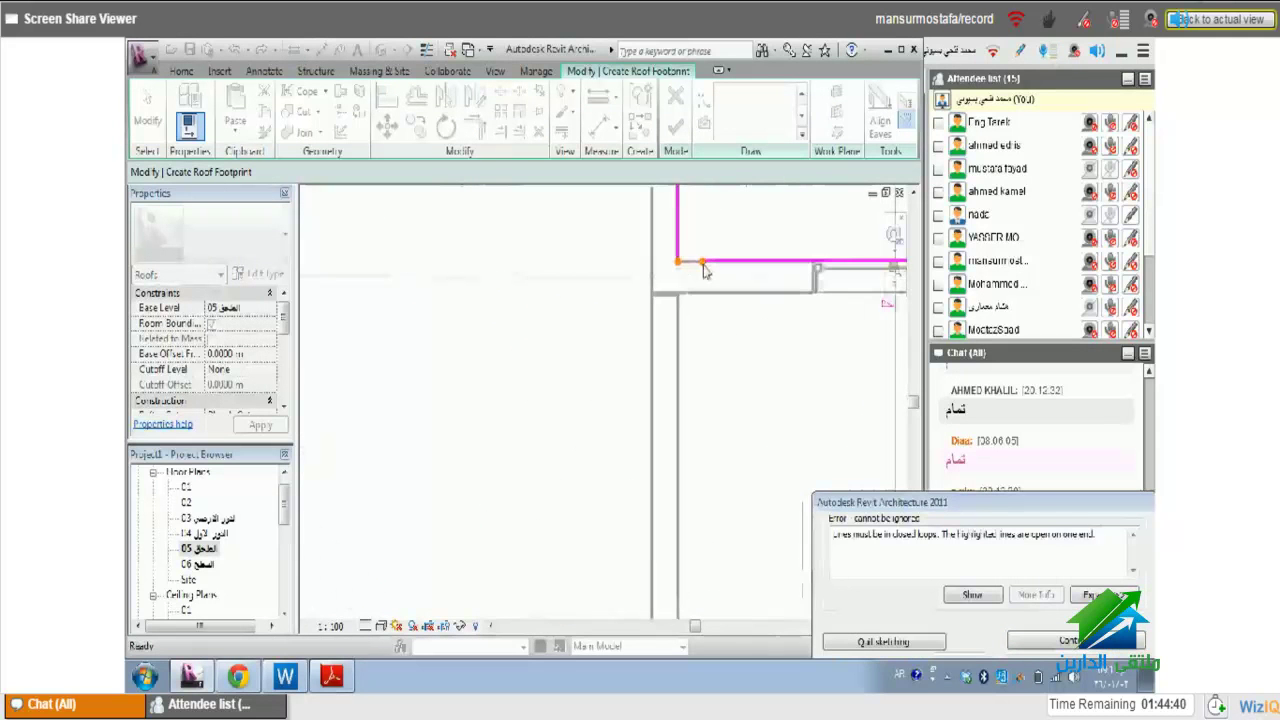
pyautogui.scroll(2, 704, 270)
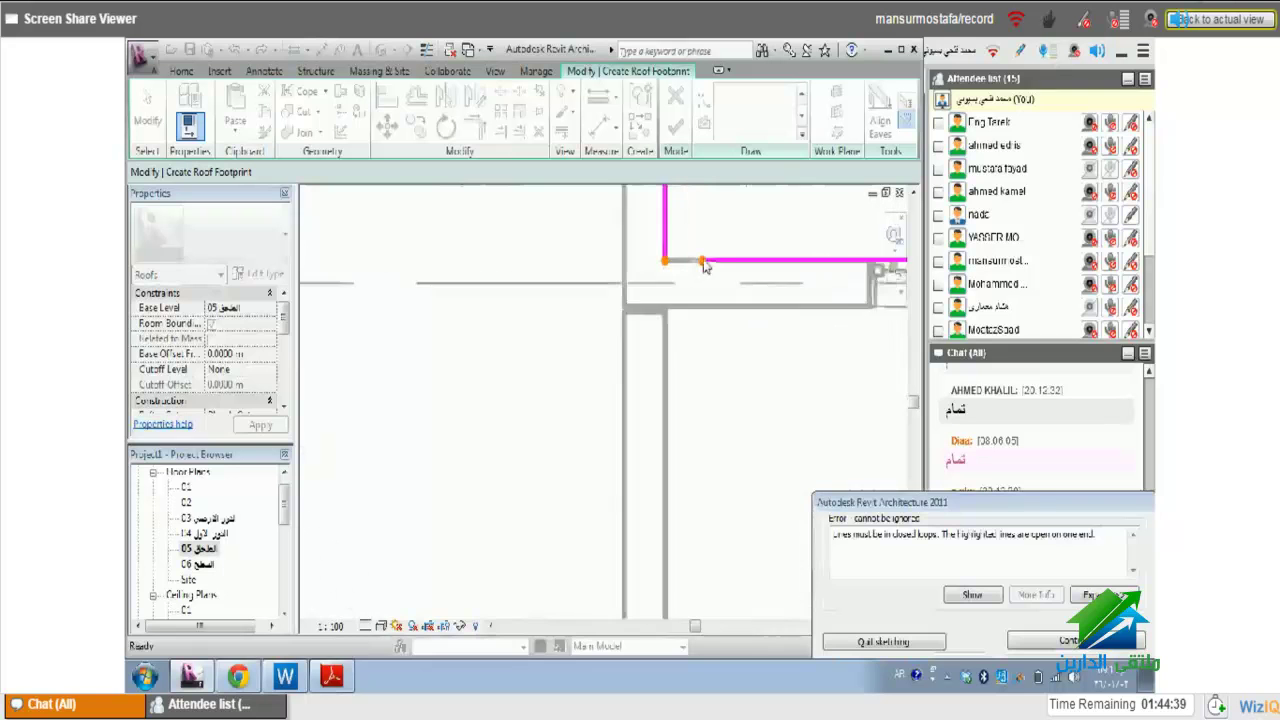
pyautogui.scroll(1, 704, 270)
pyautogui.click(1018, 638)
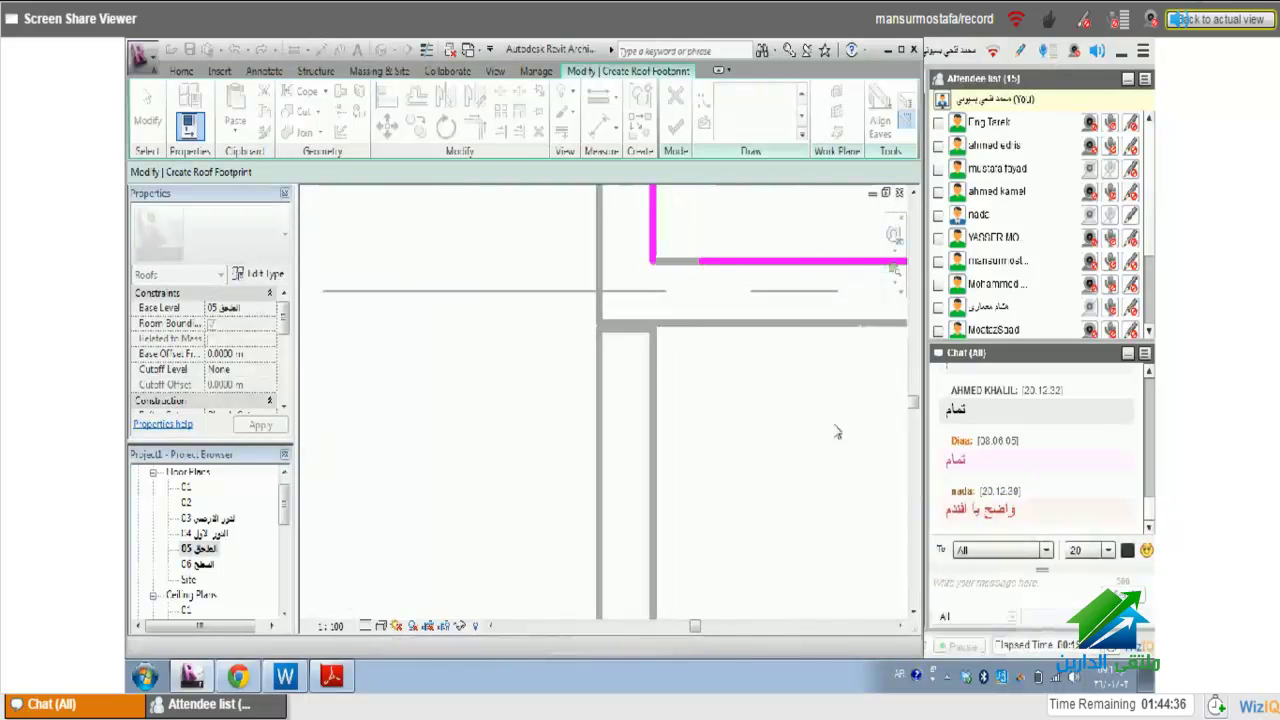
pyautogui.scroll(-1, 786, 358)
pyautogui.scroll(-2, 785, 360)
pyautogui.scroll(-2, 783, 361)
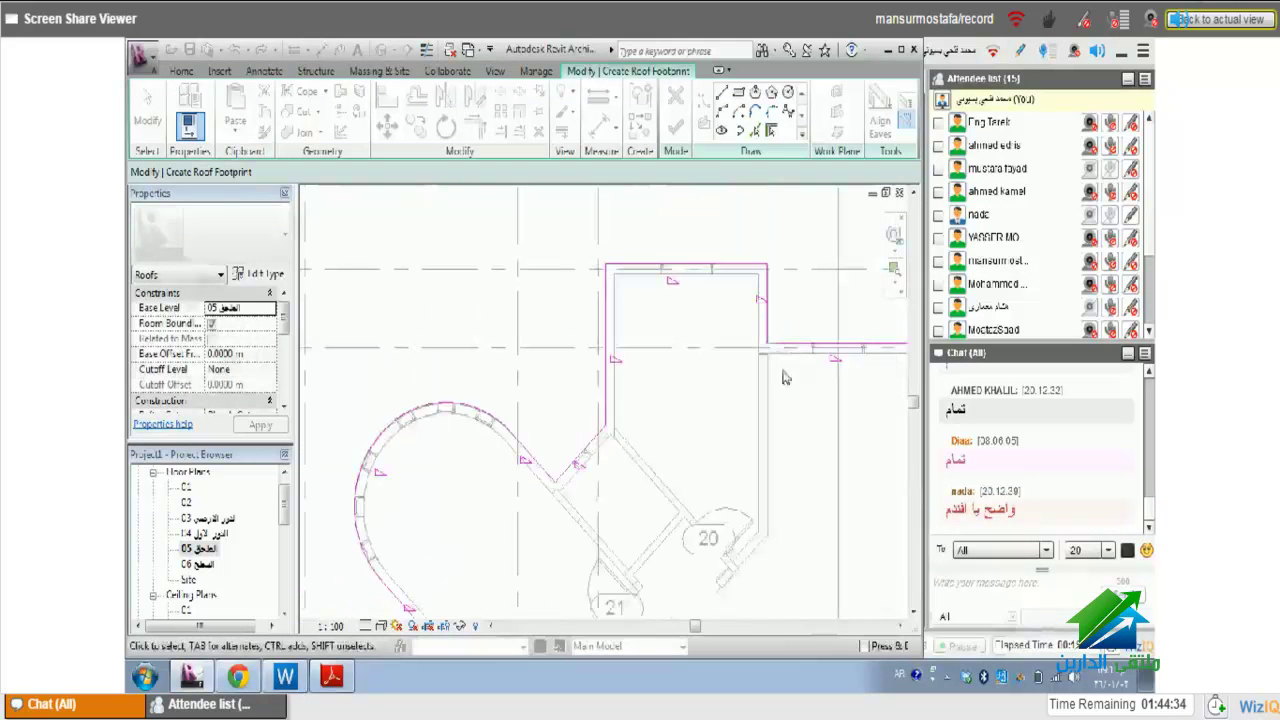
pyautogui.moveTo(796, 414); pyautogui.dragTo(770, 345, button='middle')
pyautogui.press('l')
pyautogui.press('i')
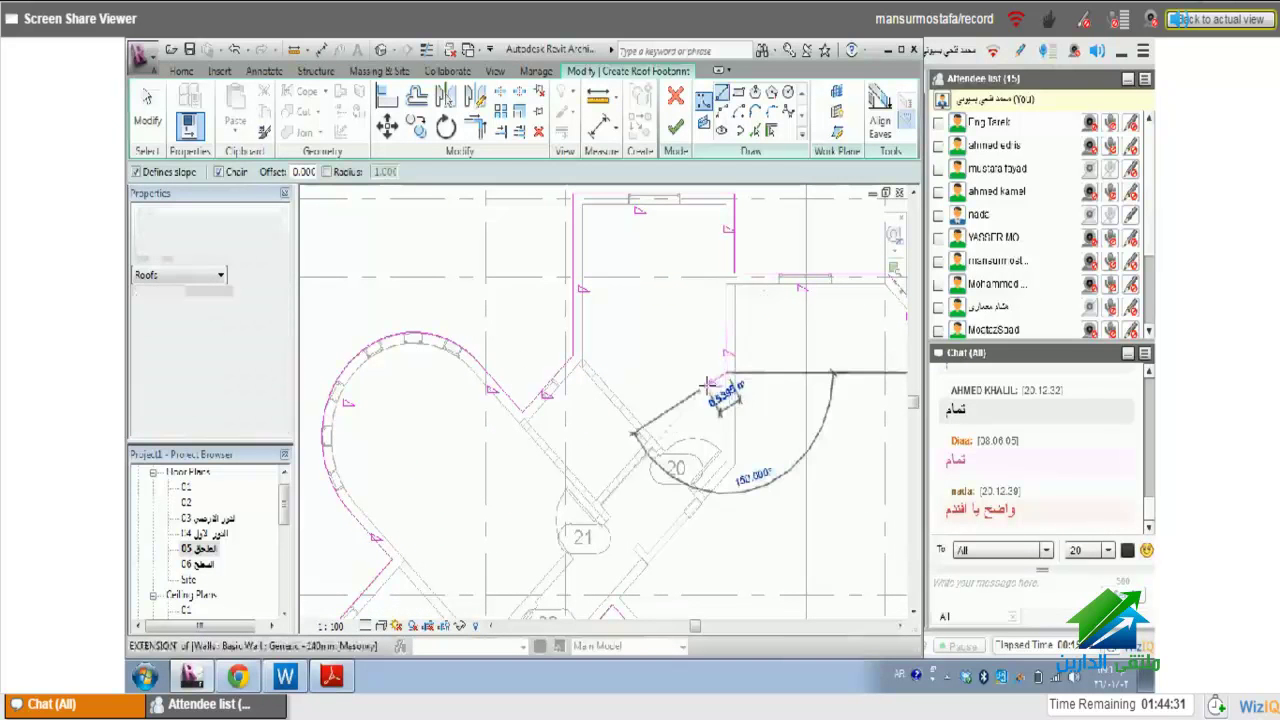
pyautogui.click(675, 126)
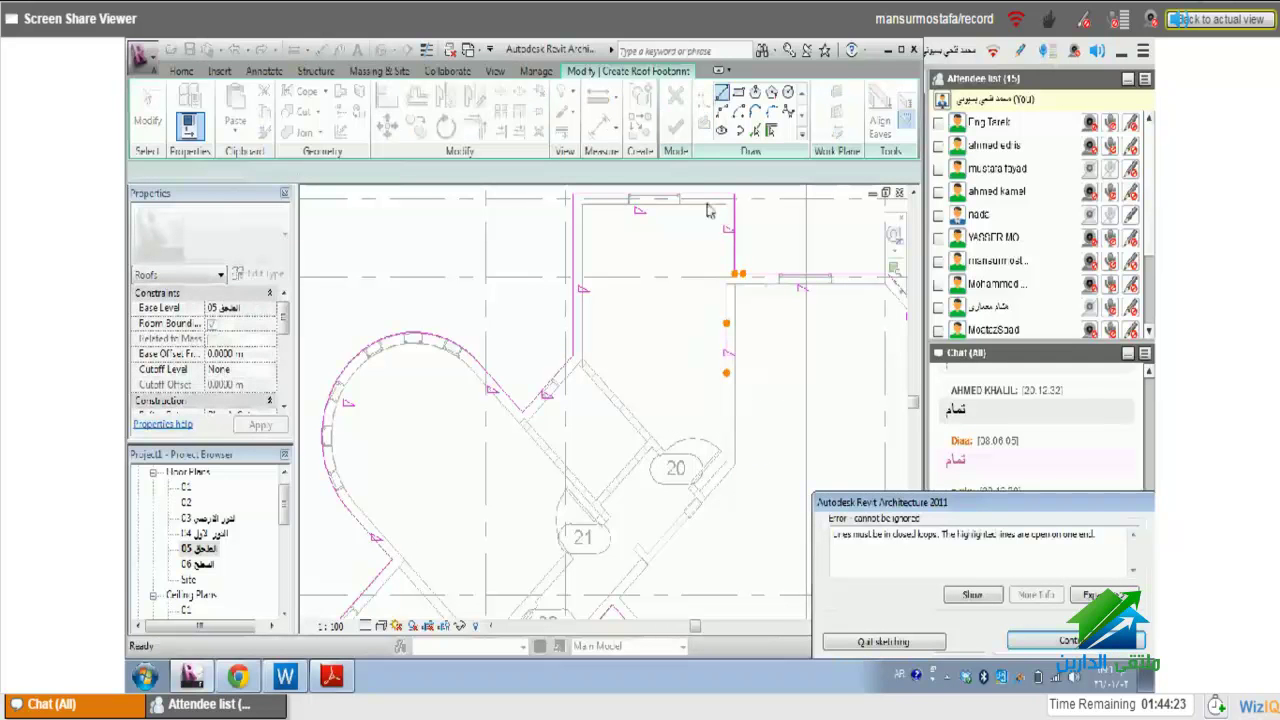
pyautogui.press('Return')
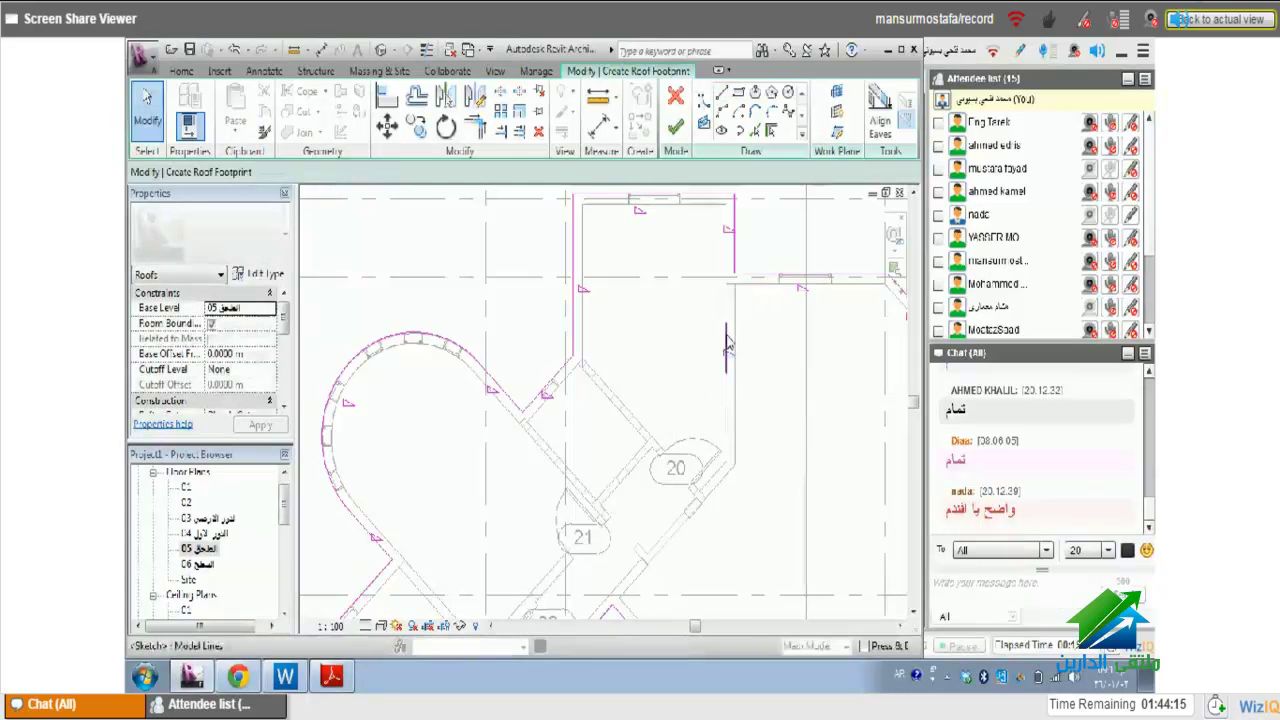
# - Inspect the short horizontal line at the open corner, then finish the sketch to create the Generic 400mm roof
pyautogui.click(727, 340)
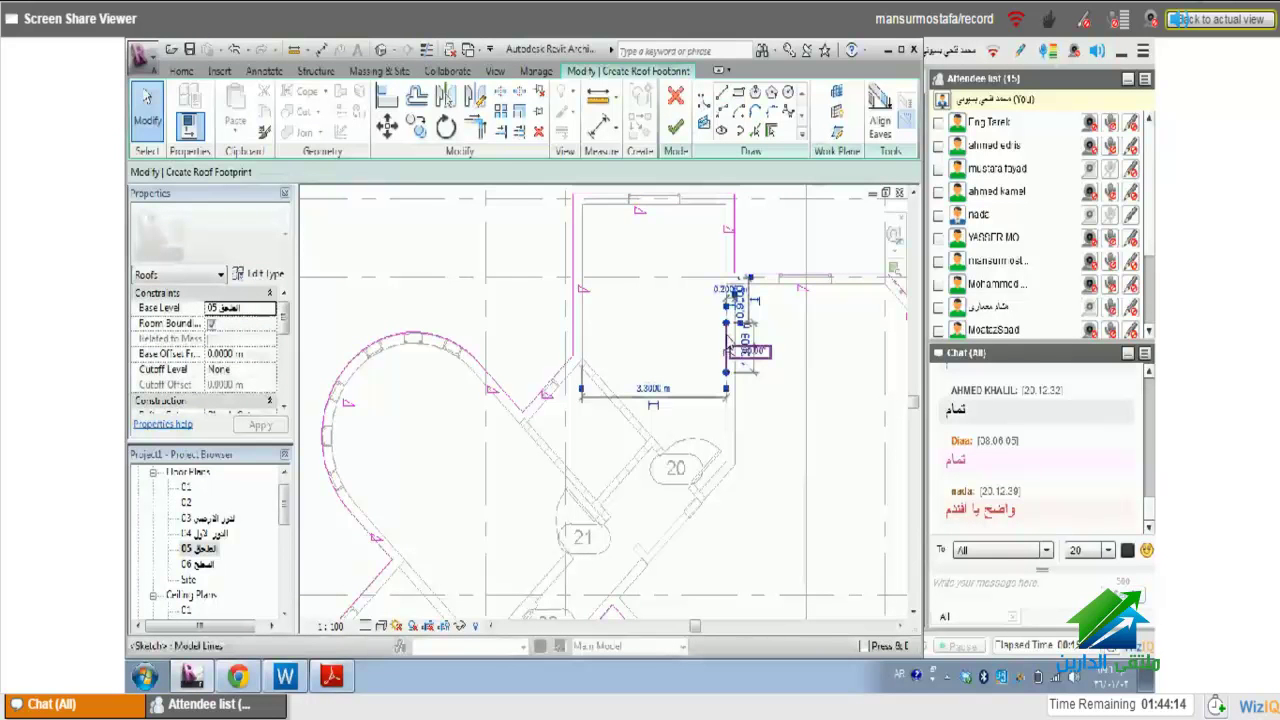
pyautogui.scroll(3, 729, 345)
pyautogui.scroll(3, 724, 280)
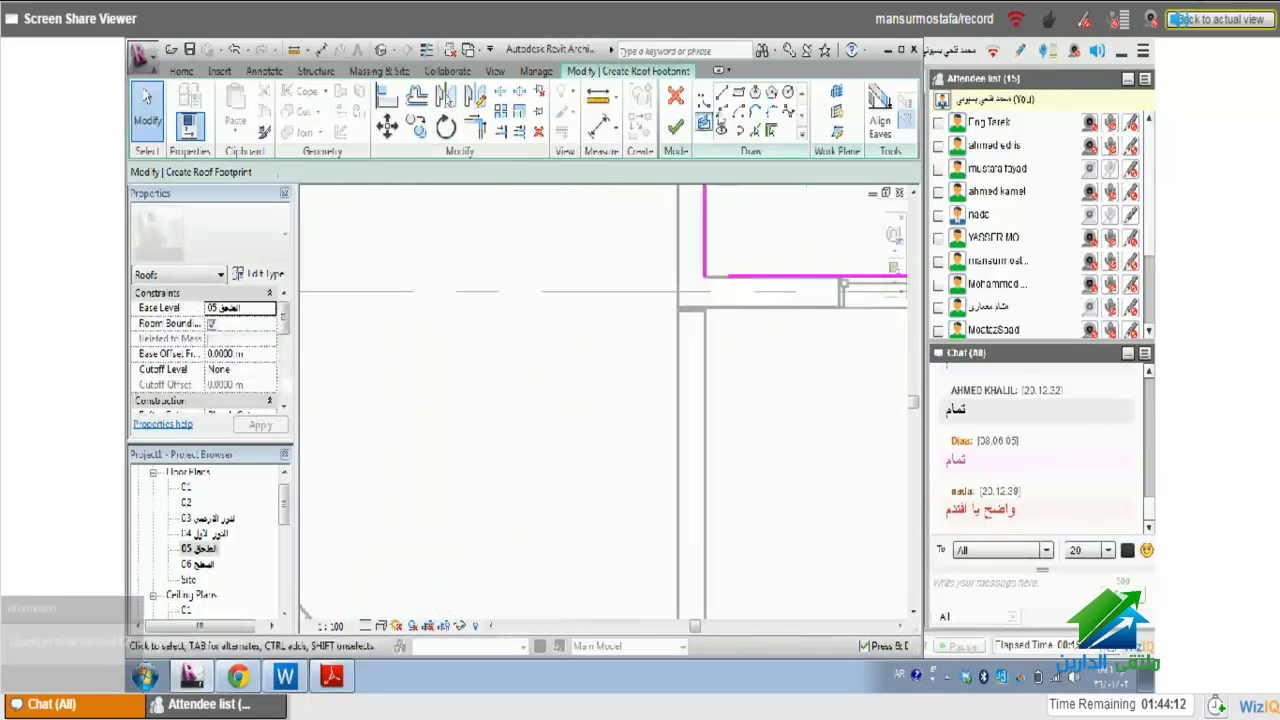
pyautogui.click(728, 277)
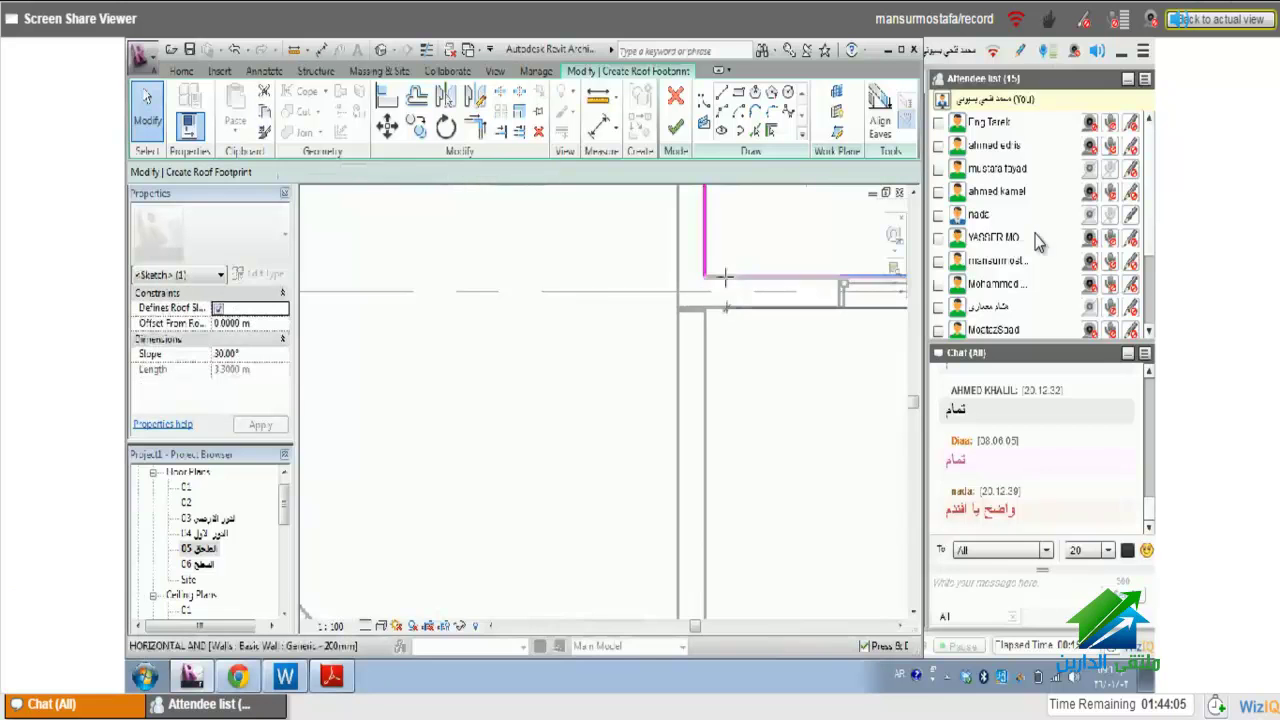
pyautogui.scroll(-5, 728, 340)
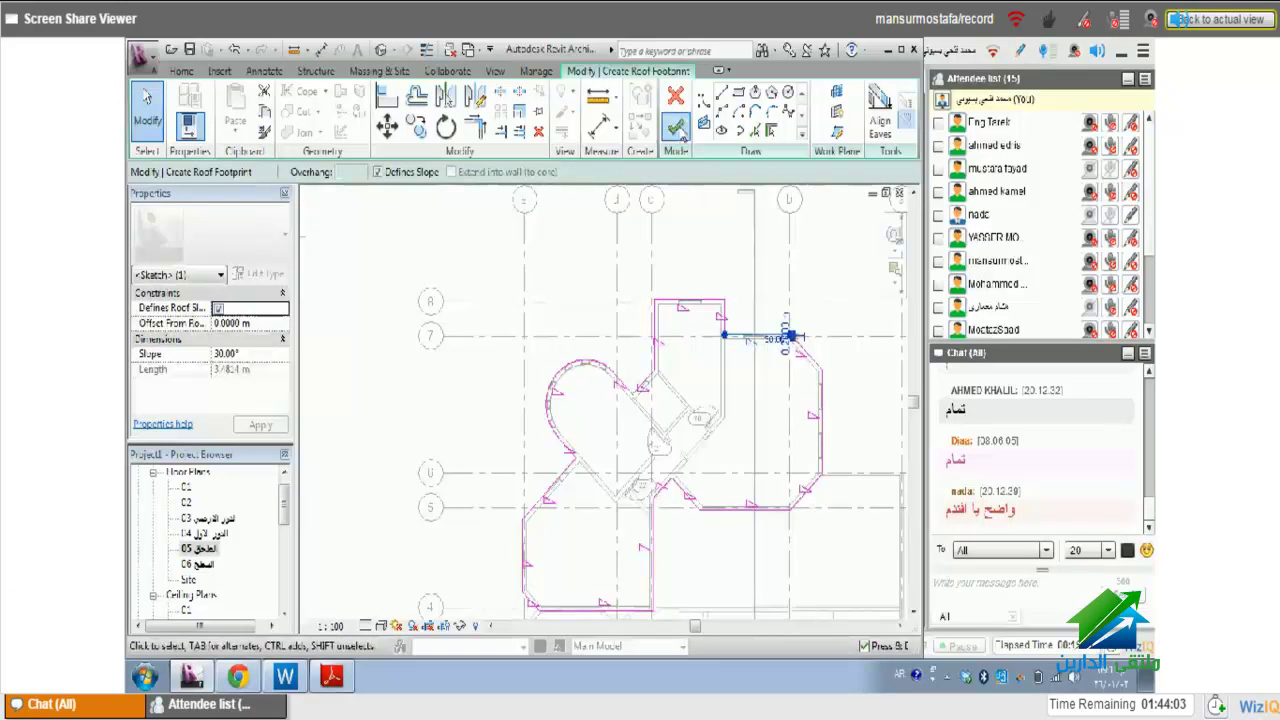
pyautogui.press('Escape')
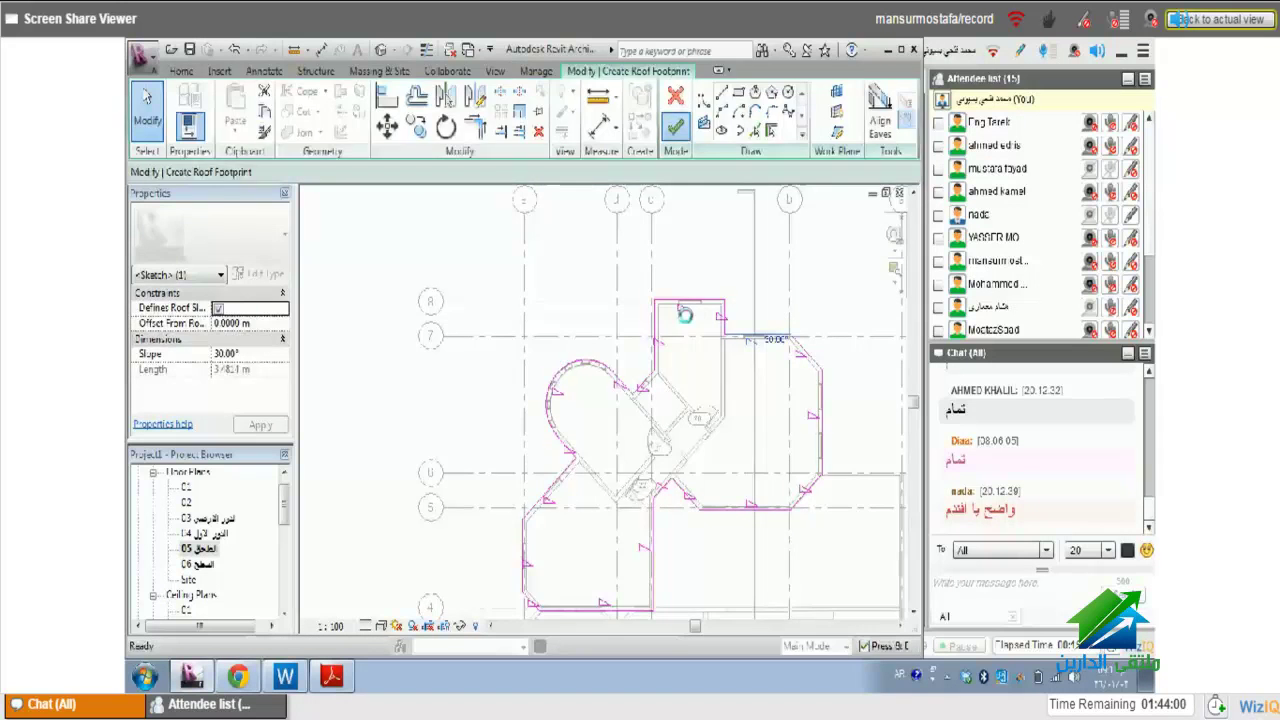
pyautogui.click(676, 126)
pyautogui.scroll(1, 795, 505)
pyautogui.moveTo(797, 505); pyautogui.dragTo(802, 426, button='middle')
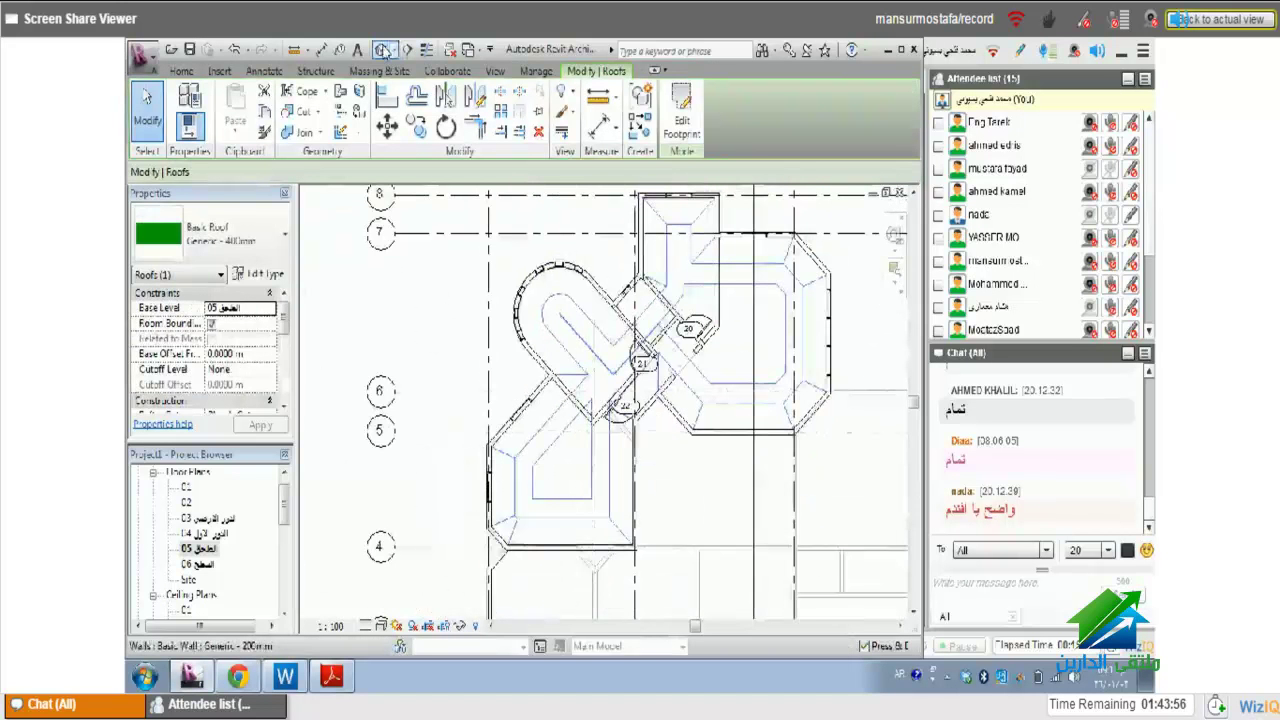
# - In the 3D view, set the roof's Base Level to السطح and apply it
pyautogui.click(384, 51)
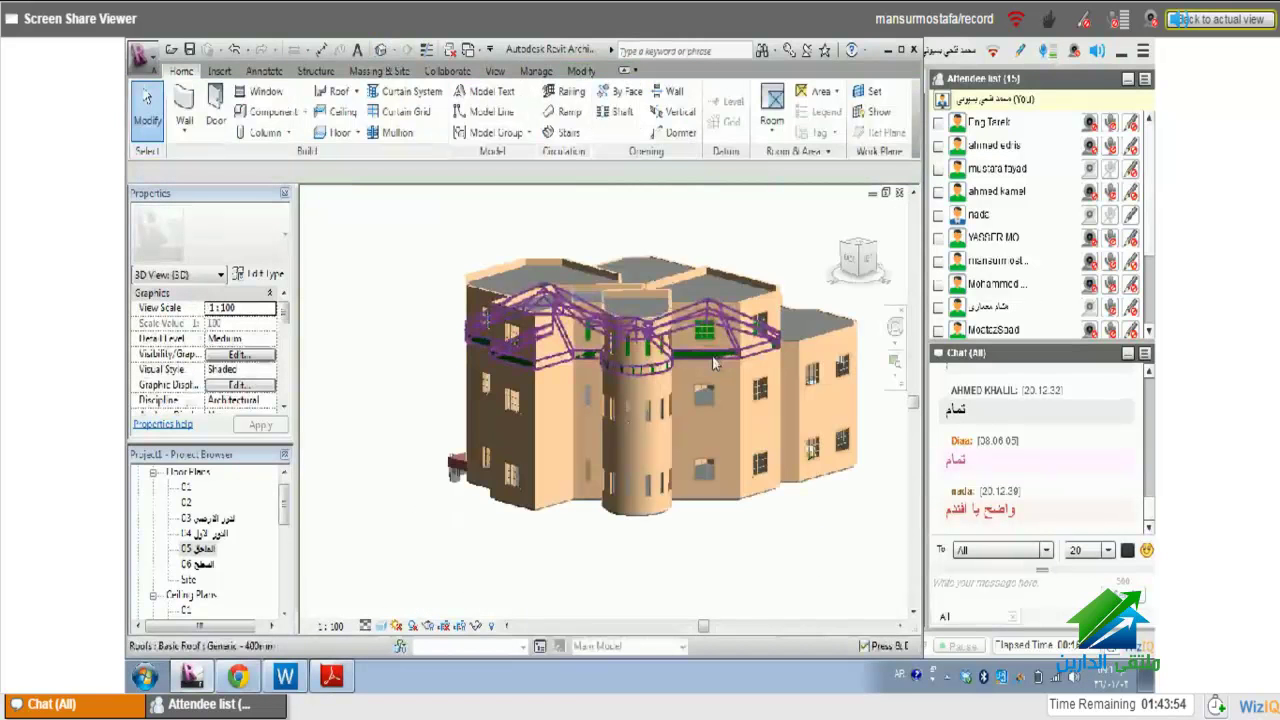
pyautogui.click(712, 362)
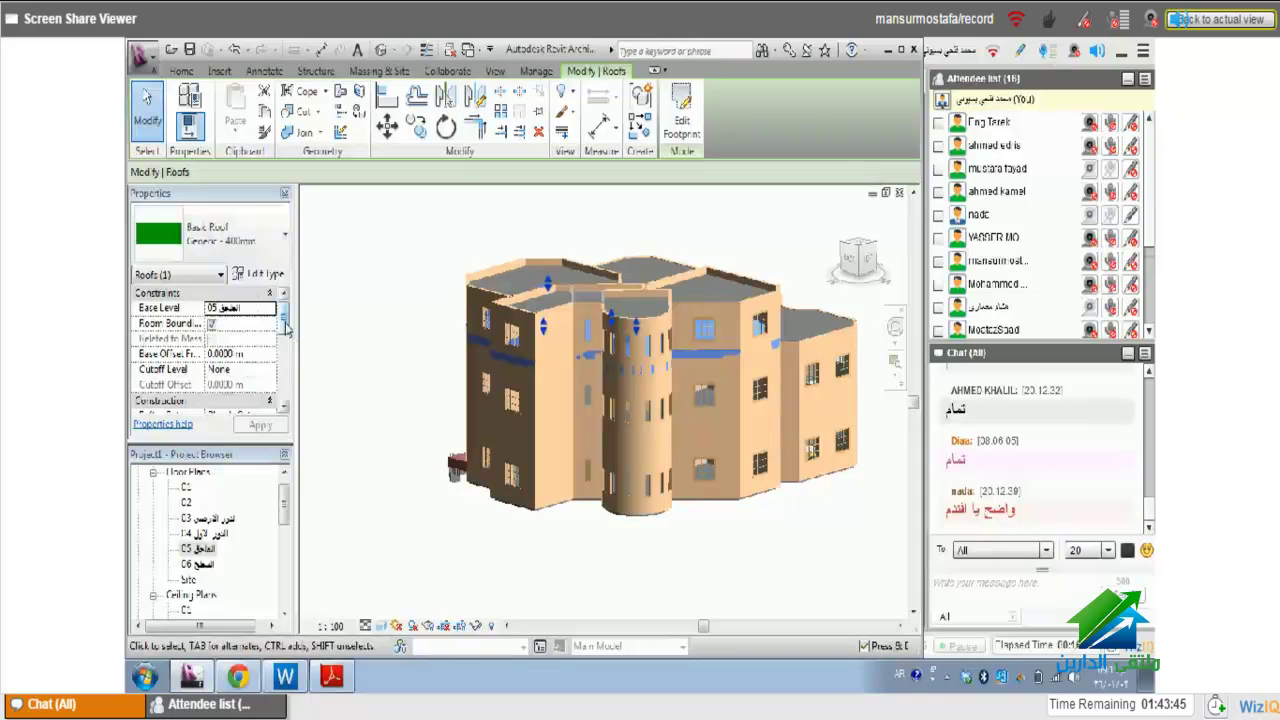
pyautogui.click(269, 308)
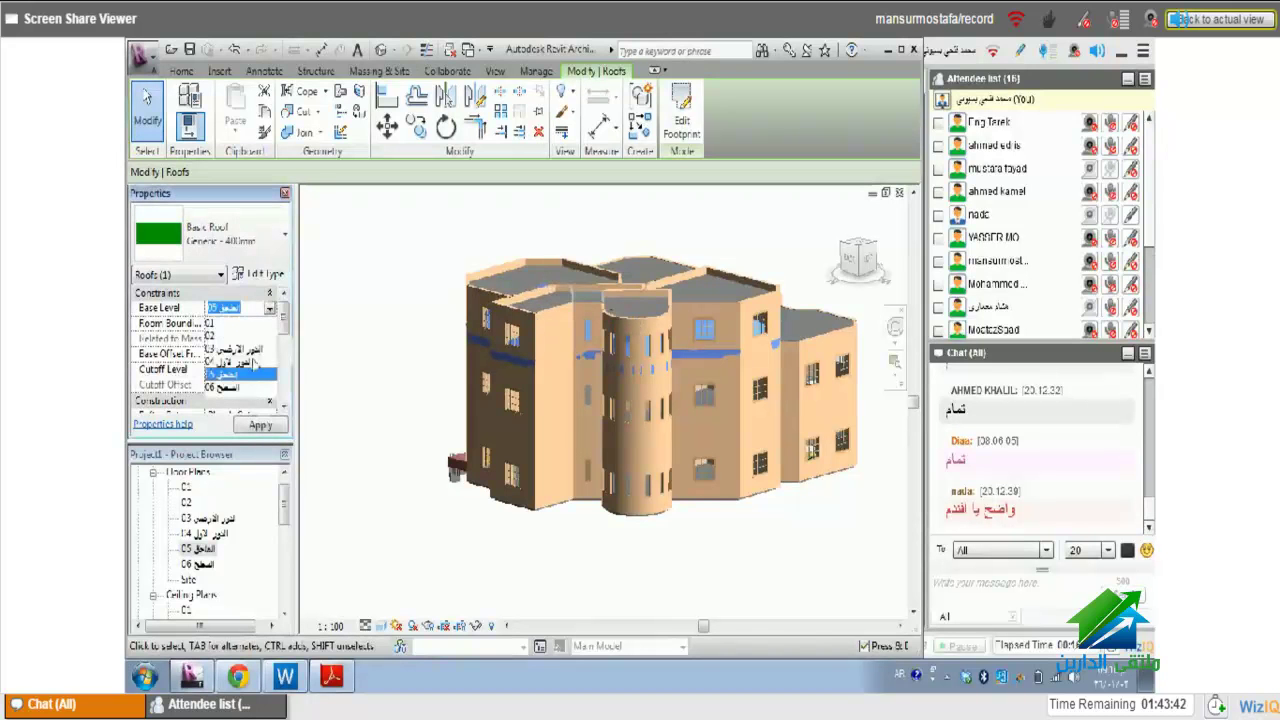
pyautogui.click(240, 388)
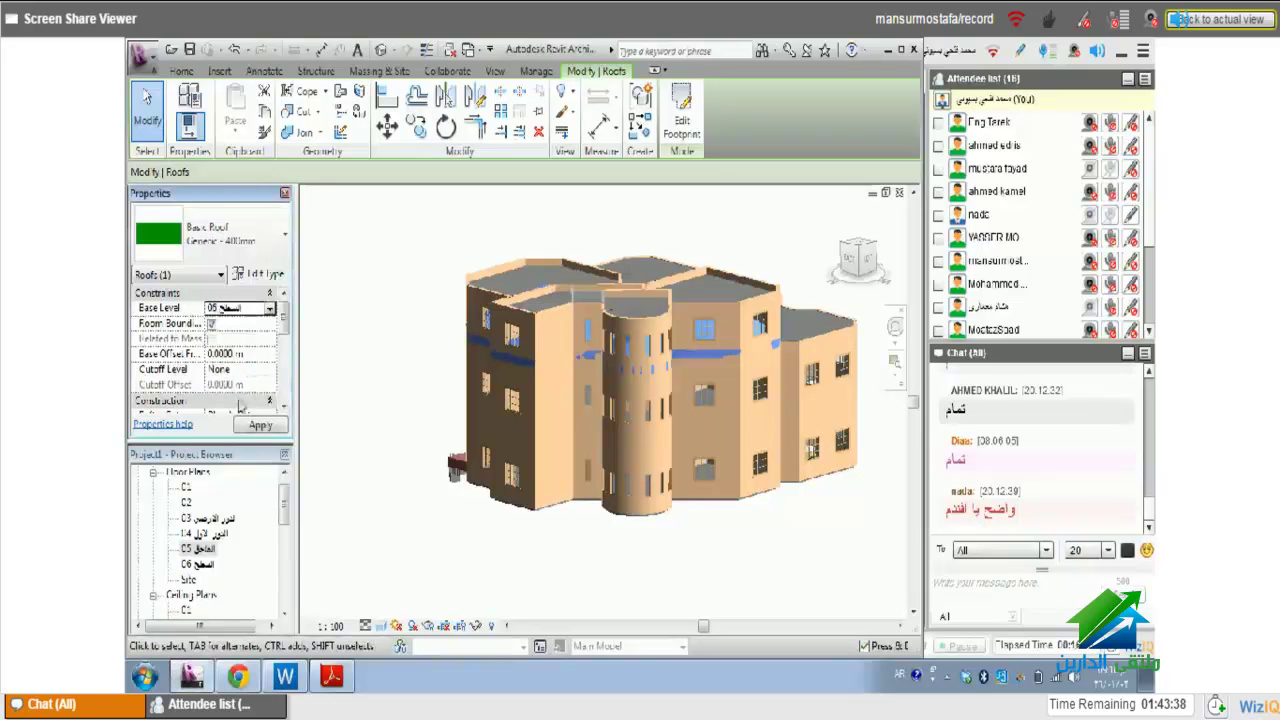
pyautogui.click(283, 420)
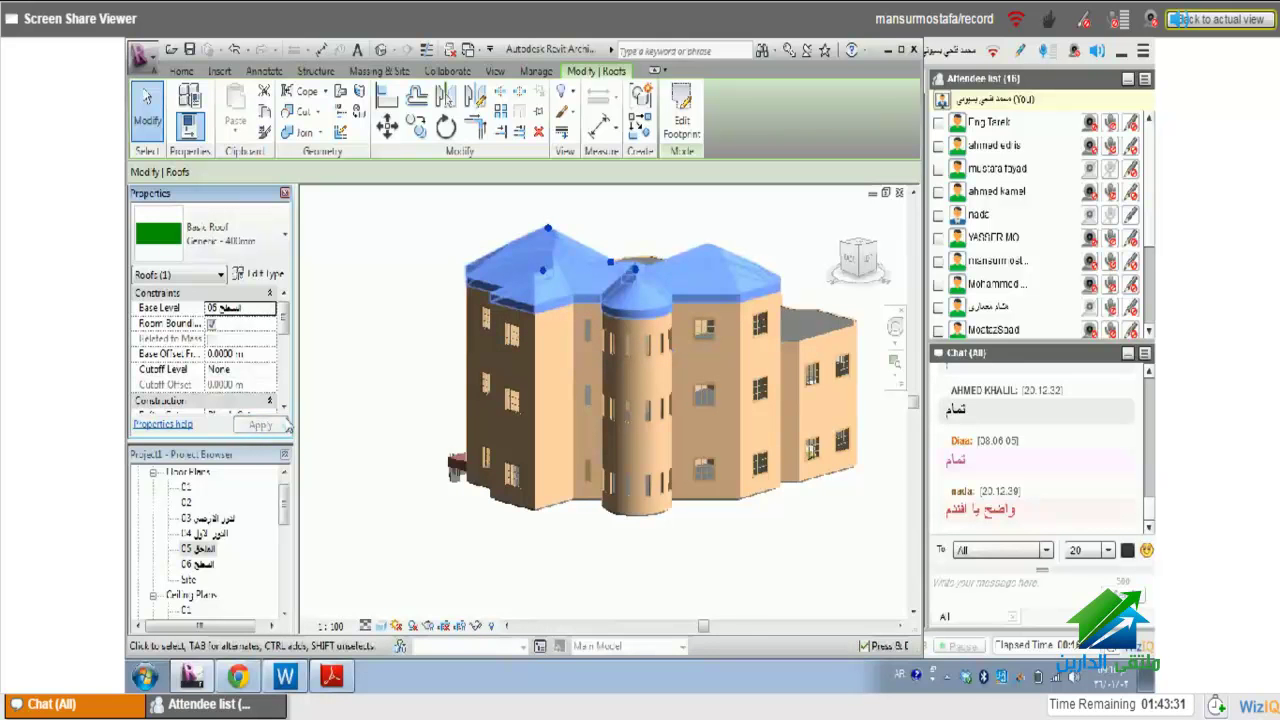
# - Orbit and pan the 3D view to look down on the villa's roofs
pyautogui.press('Escape')
pyautogui.moveTo(600, 530)
pyautogui.keyDown('shift'); pyautogui.mouseDown(button='middle')
pyautogui.moveTo(519, 556)
pyautogui.moveTo(651, 476)
pyautogui.mouseUp(button='middle'); pyautogui.keyUp('shift')
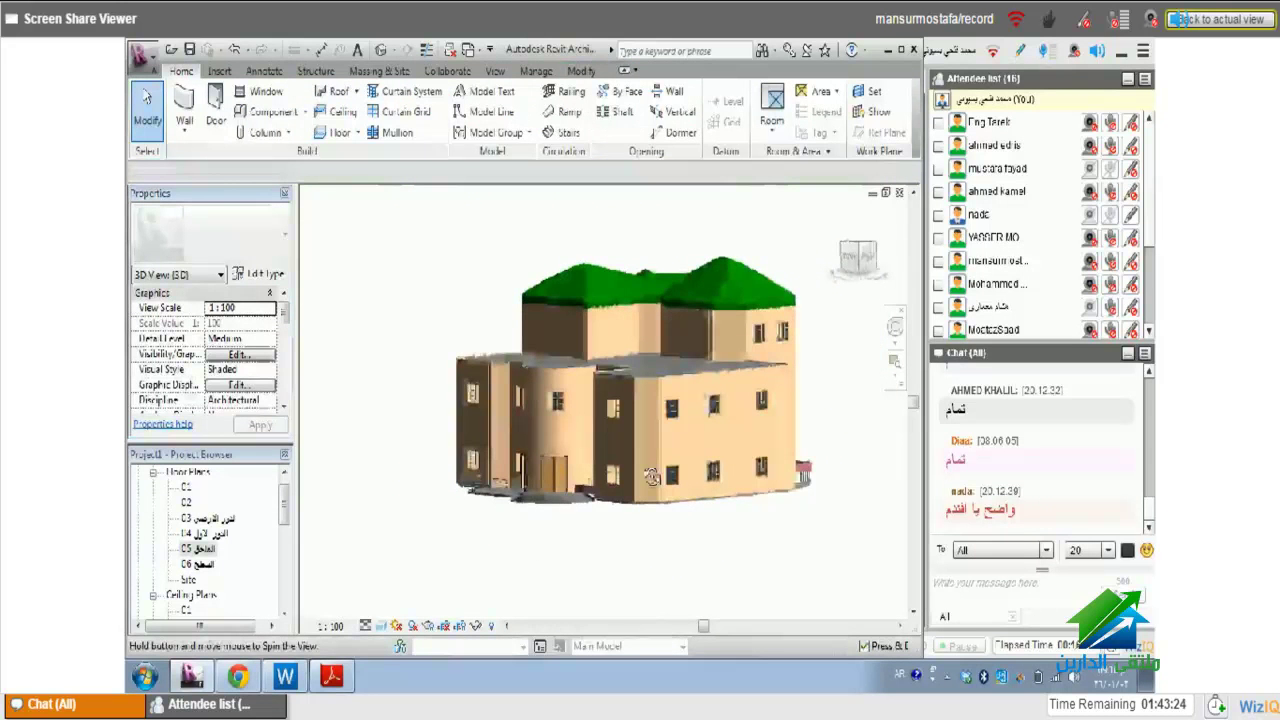
pyautogui.keyDown('shift'); pyautogui.moveTo(651, 476); pyautogui.dragTo(690, 343, button='middle'); pyautogui.keyUp('shift')
pyautogui.scroll(3, 690, 343)
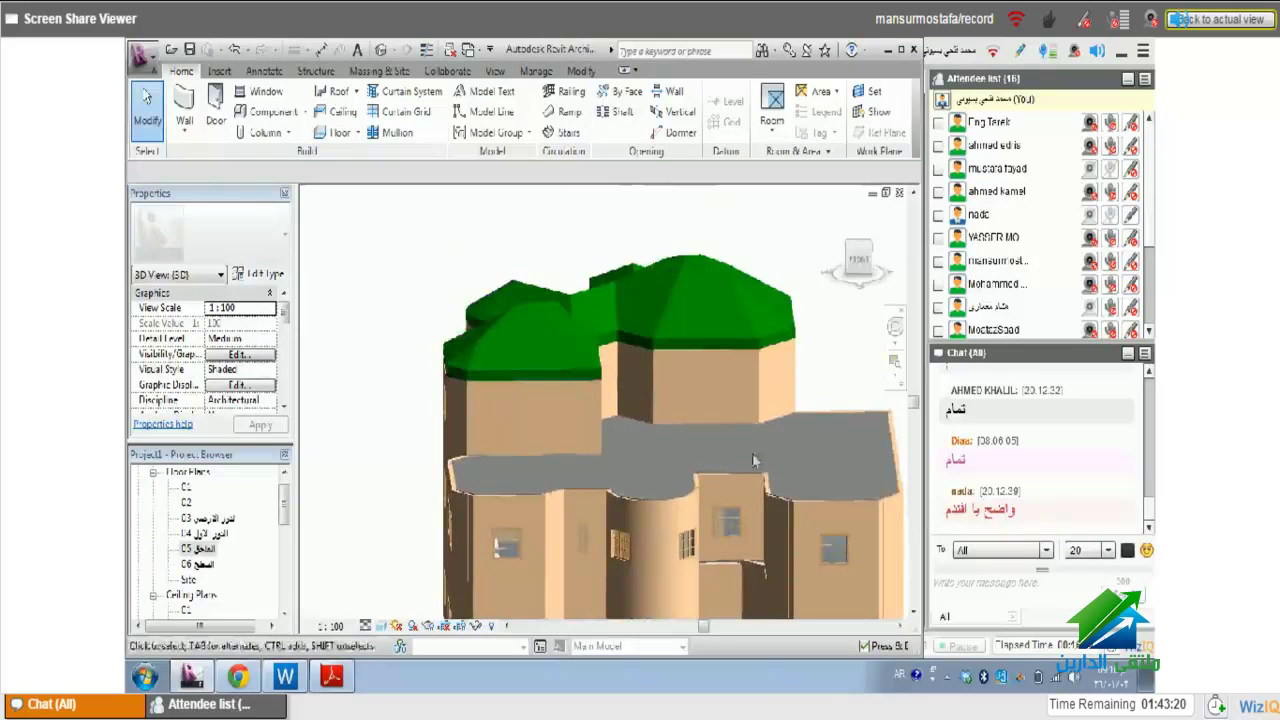
pyautogui.moveTo(754, 460); pyautogui.dragTo(676, 383, button='middle')
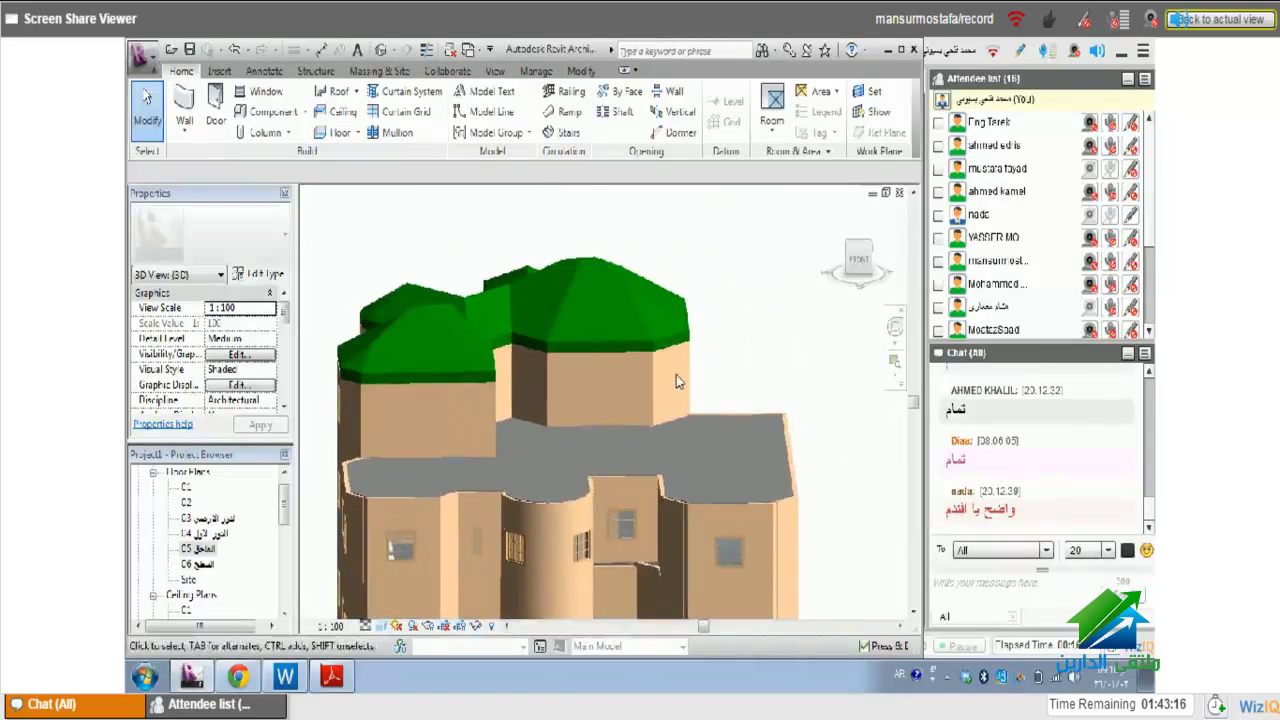
# - Switch to the Site floor plan showing the roof outlines
pyautogui.click(609, 270)
pyautogui.click(783, 360)
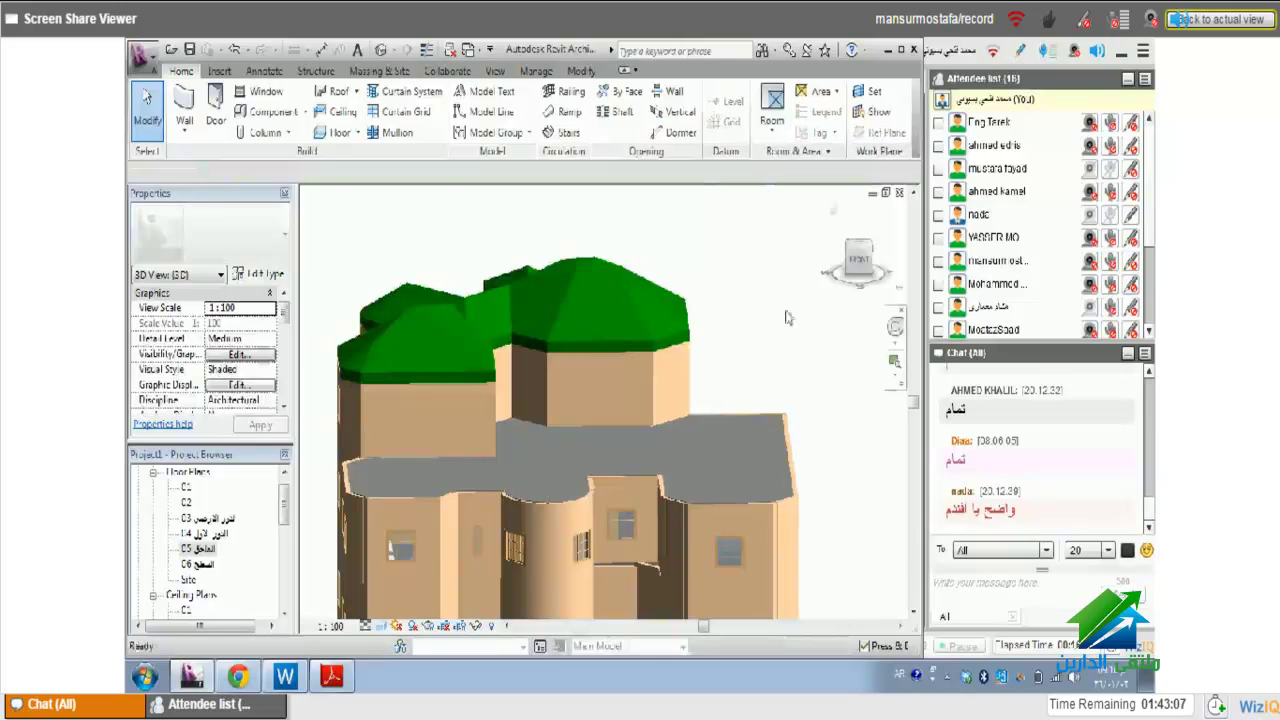
pyautogui.hotkey('ctrl', 'Tab')
pyautogui.hotkey('ctrl', 'Tab')
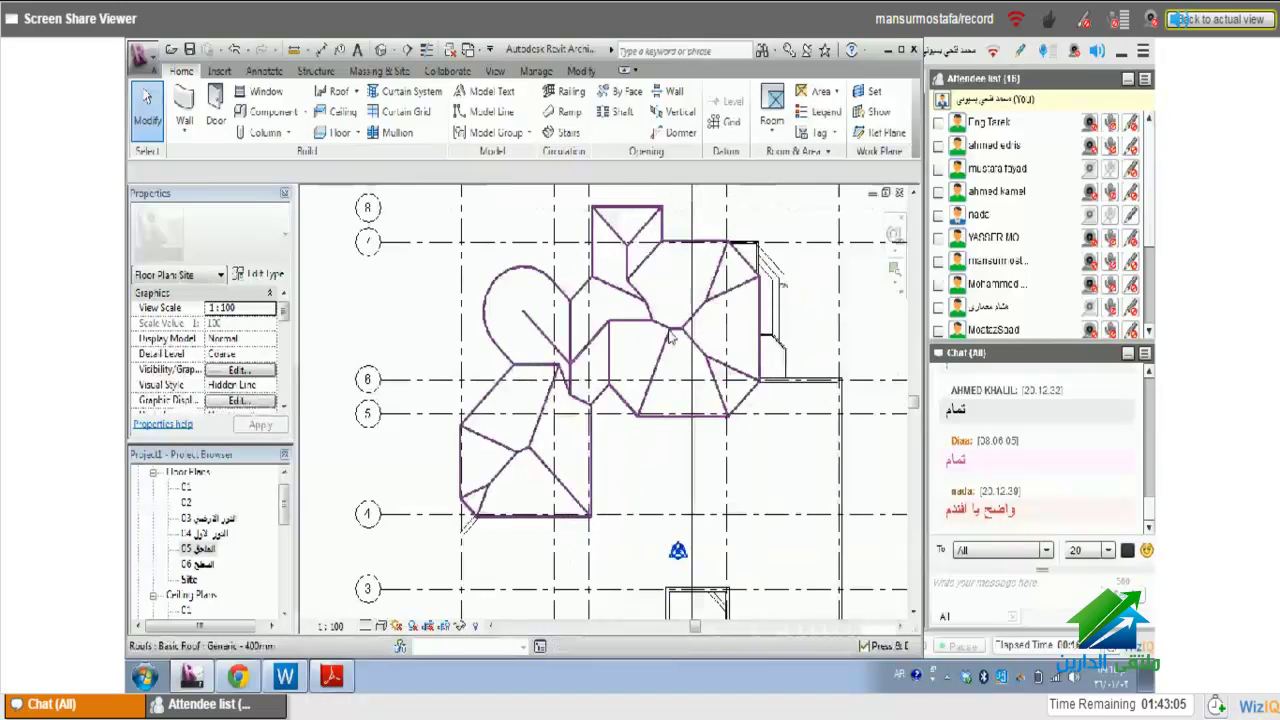
# - Set the upper roof's Slope to 20° and return to the {3D} view
pyautogui.click(670, 337)
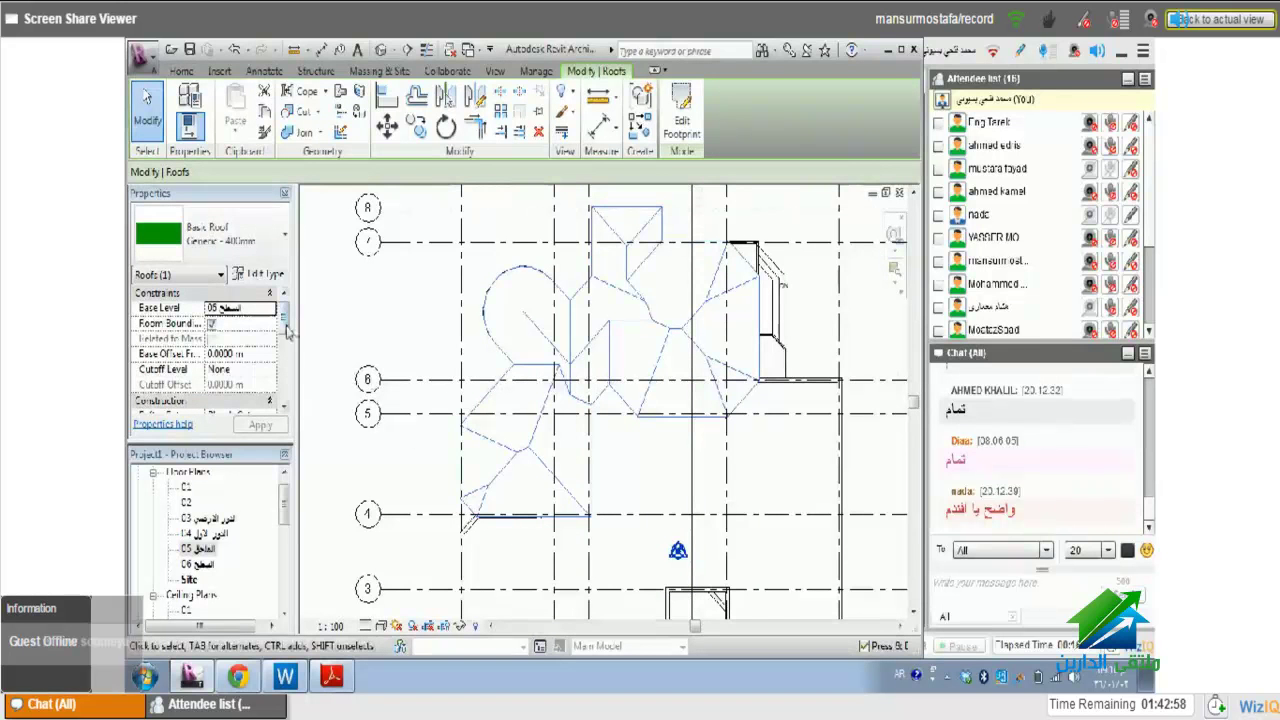
pyautogui.moveTo(287, 333); pyautogui.dragTo(289, 373)
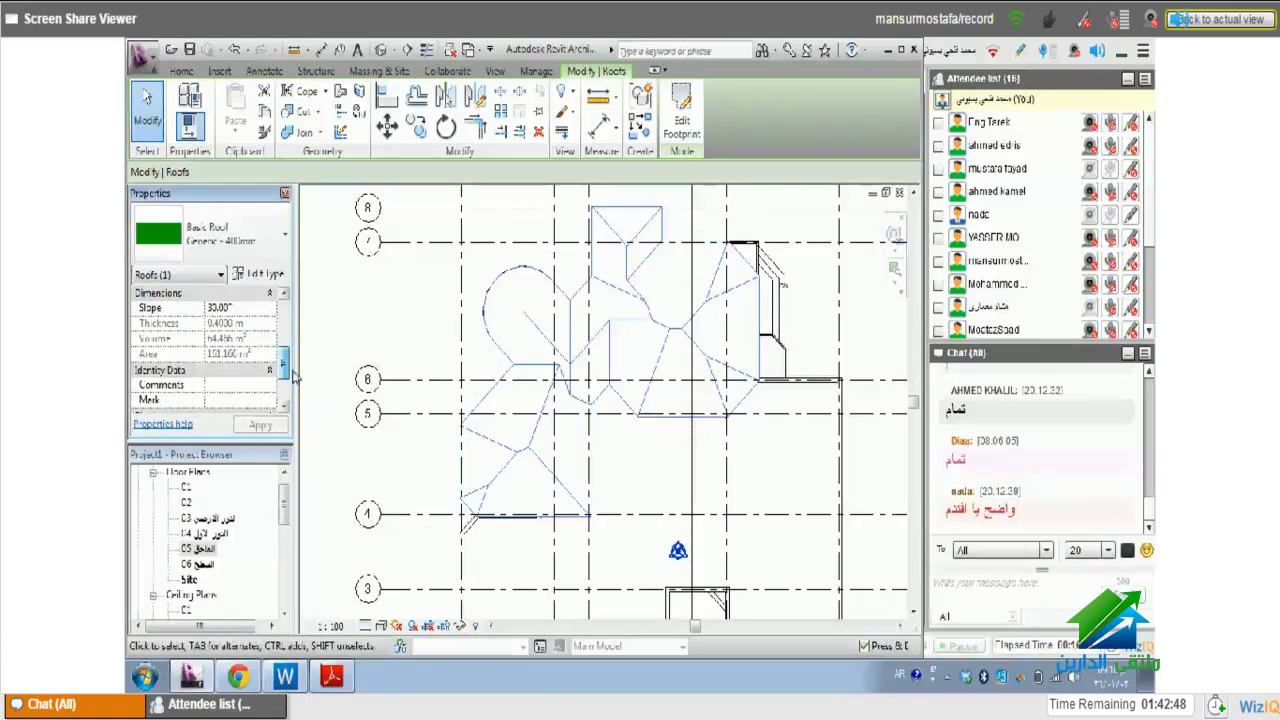
pyautogui.click(220, 307)
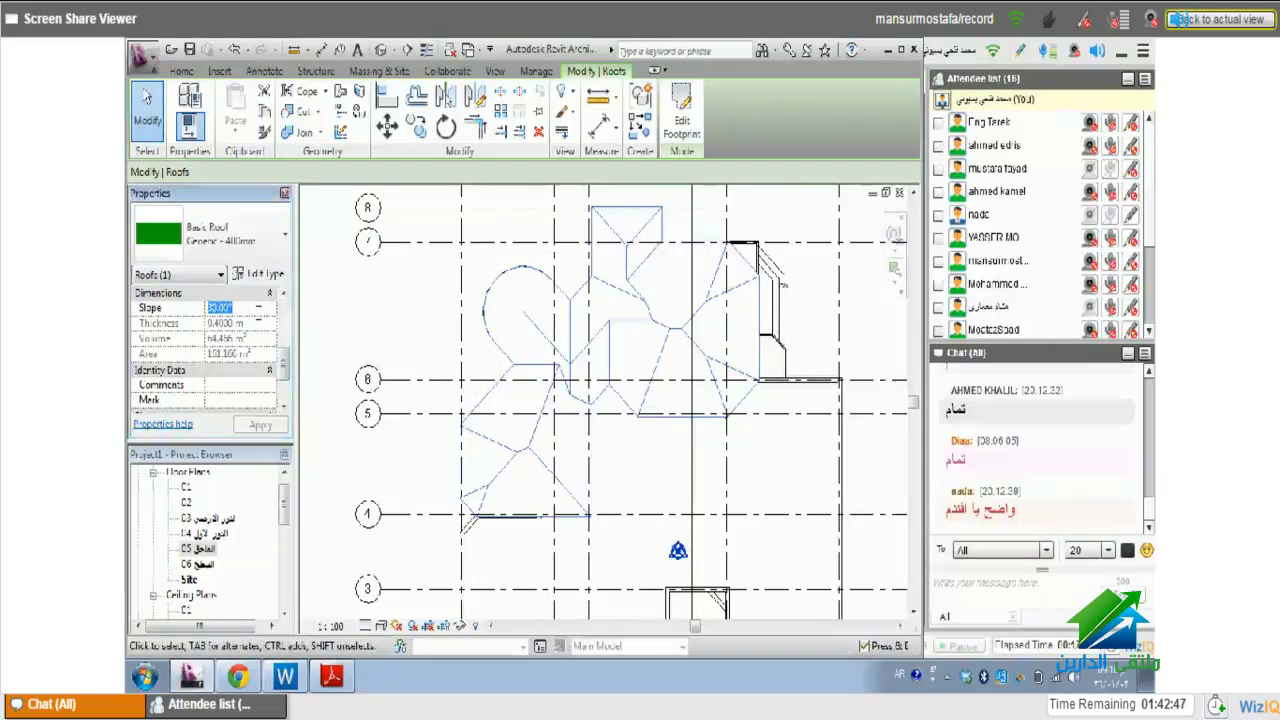
pyautogui.click(342, 316)
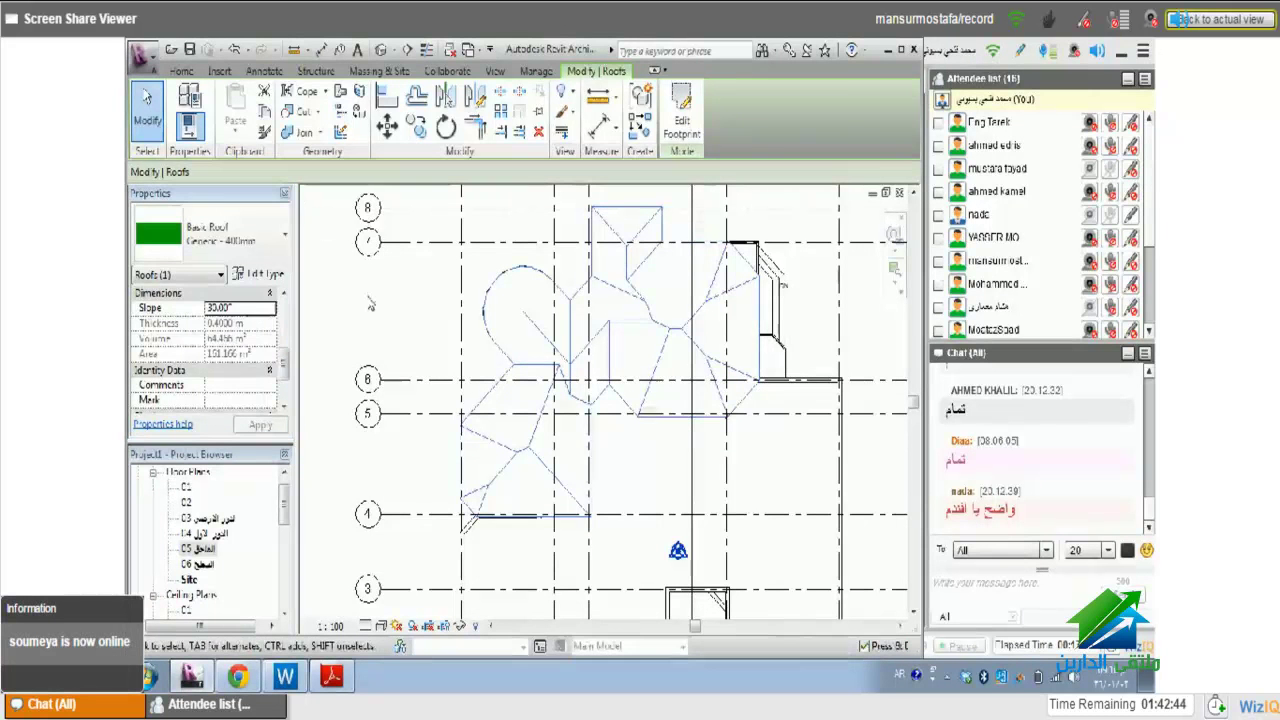
pyautogui.click(657, 325)
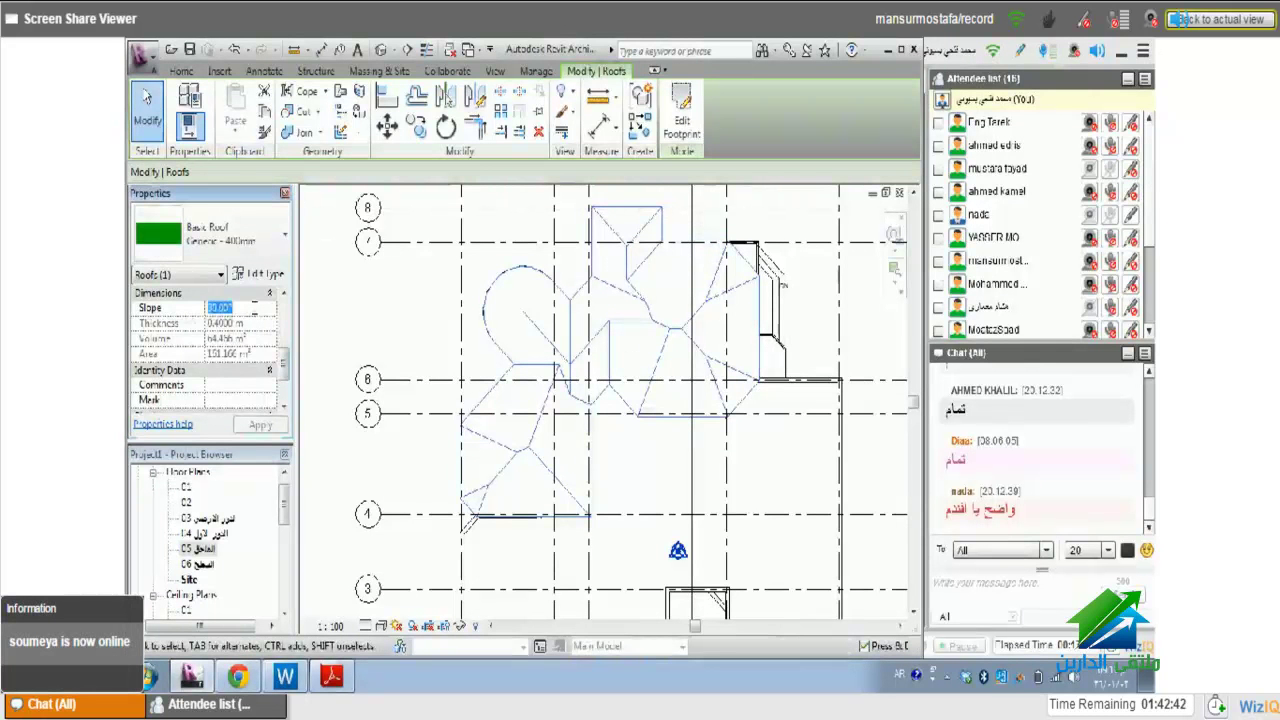
pyautogui.write('20')
pyautogui.click(260, 424)
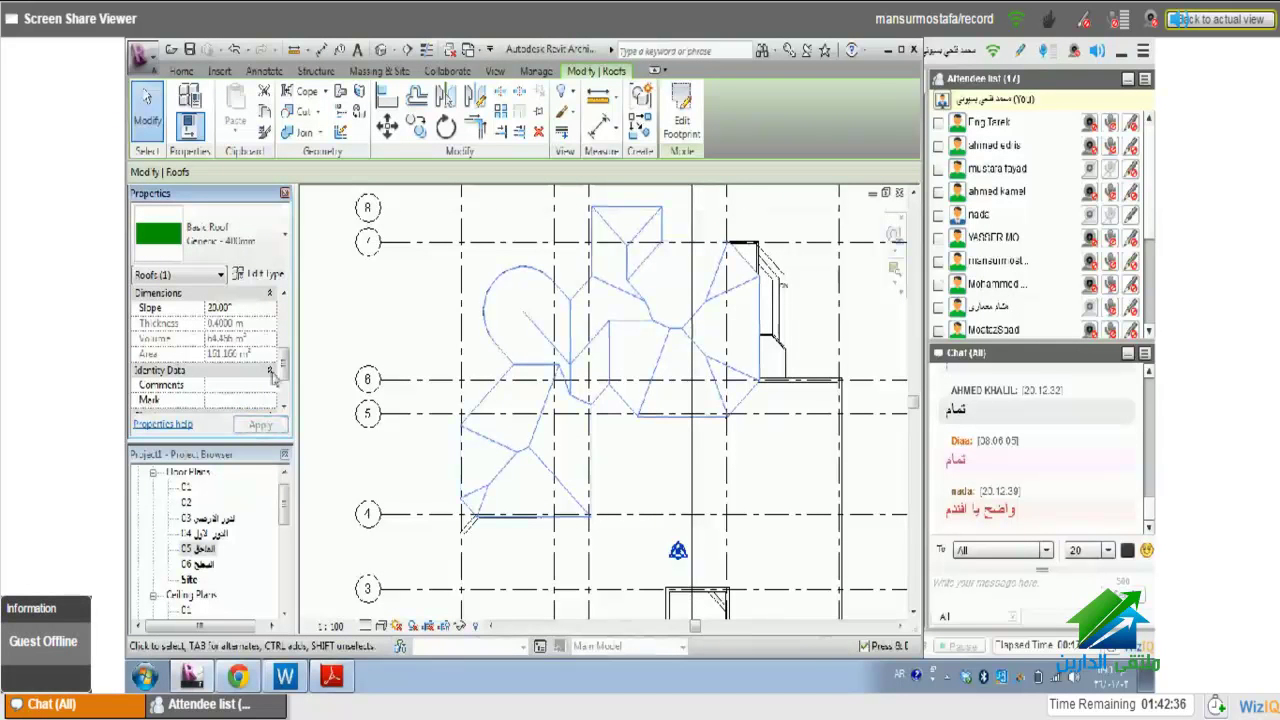
pyautogui.click(380, 49)
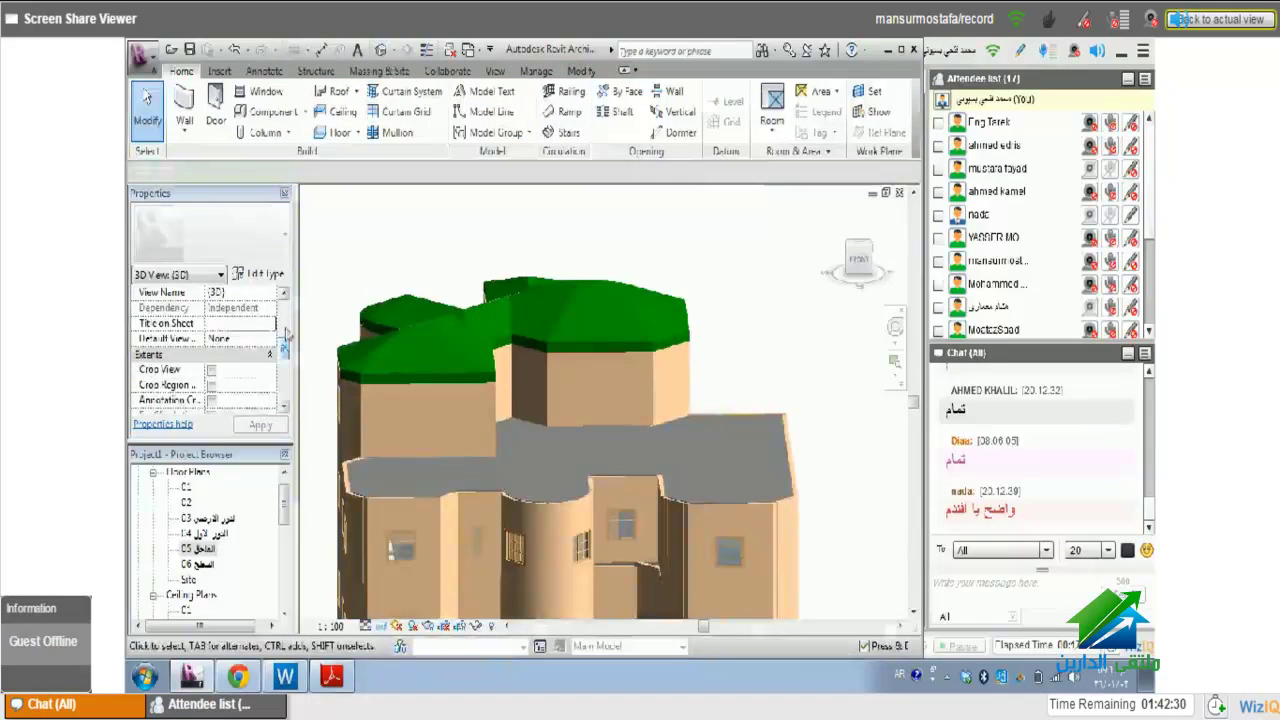
# - Select the green upper roof and open the Generic - 400mm type's structure in Edit Assembly
pyautogui.click(621, 298)
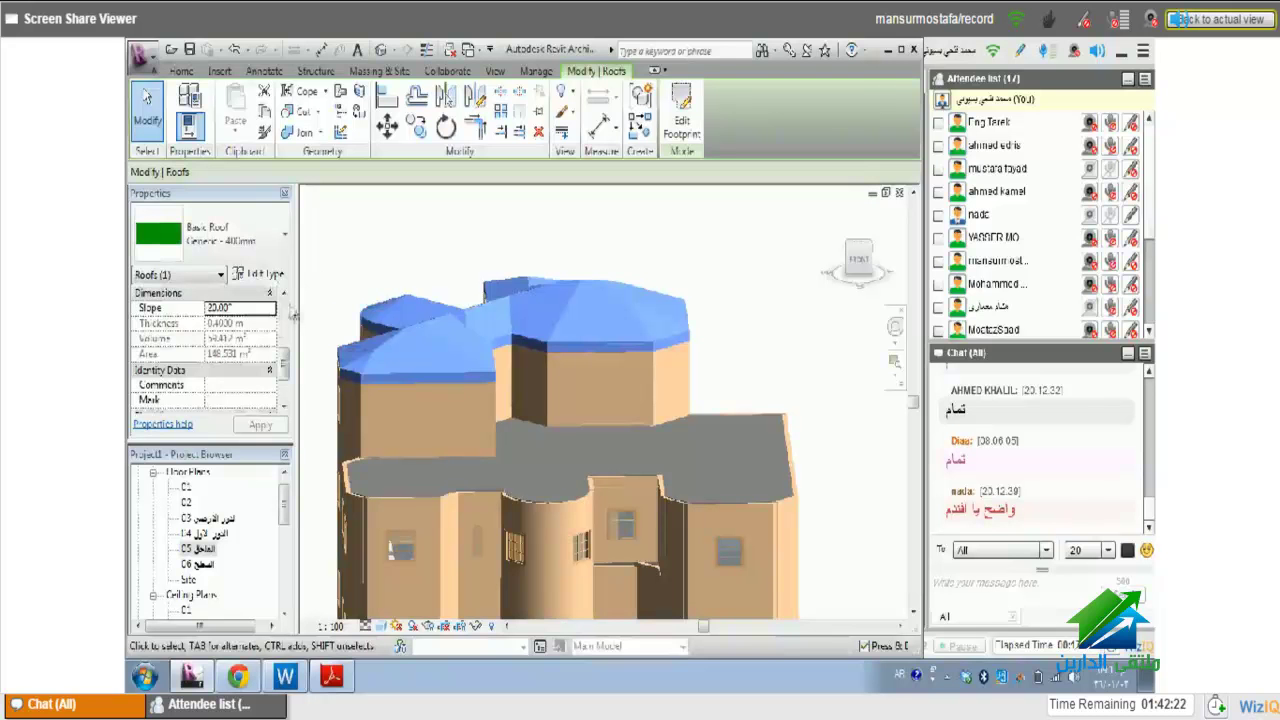
pyautogui.scroll(-3, 210, 350)
pyautogui.scroll(3, 210, 350)
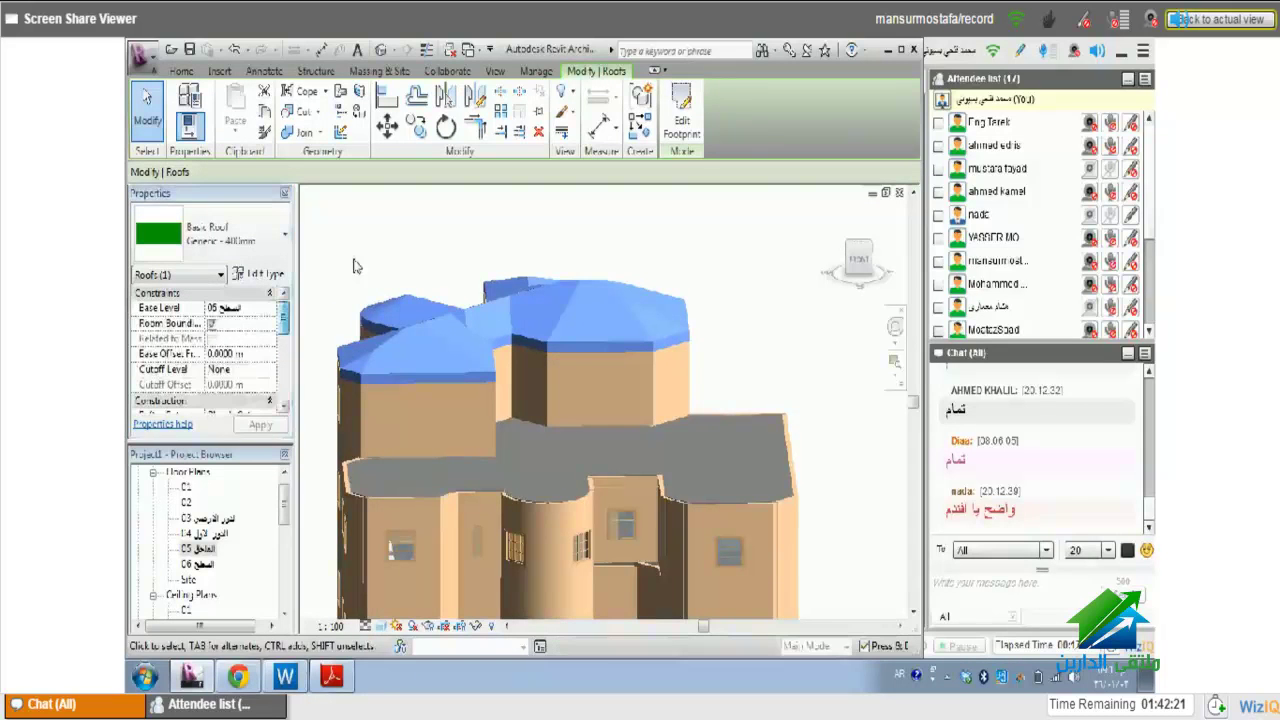
pyautogui.click(540, 277)
pyautogui.keyDown('shift'); pyautogui.moveTo(540, 277); pyautogui.dragTo(633, 332, button='middle'); pyautogui.keyUp('shift')
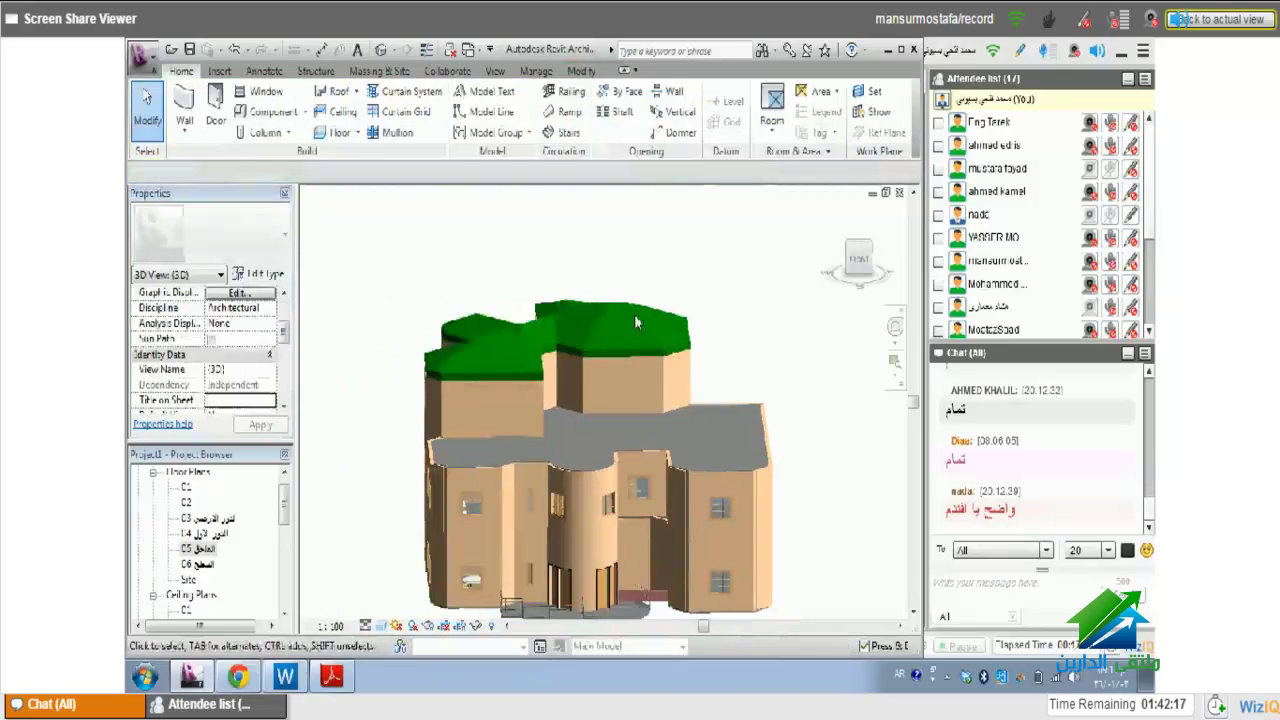
pyautogui.click(634, 321)
pyautogui.click(737, 357)
pyautogui.click(619, 331)
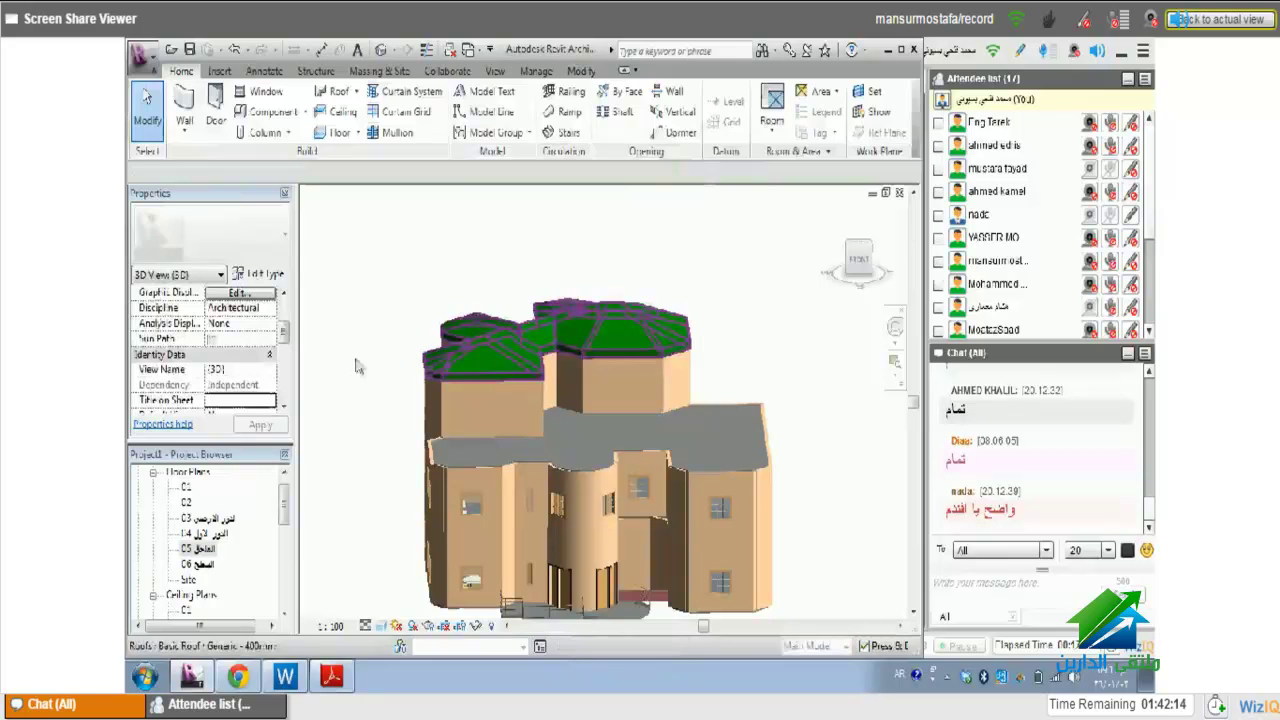
pyautogui.click(260, 275)
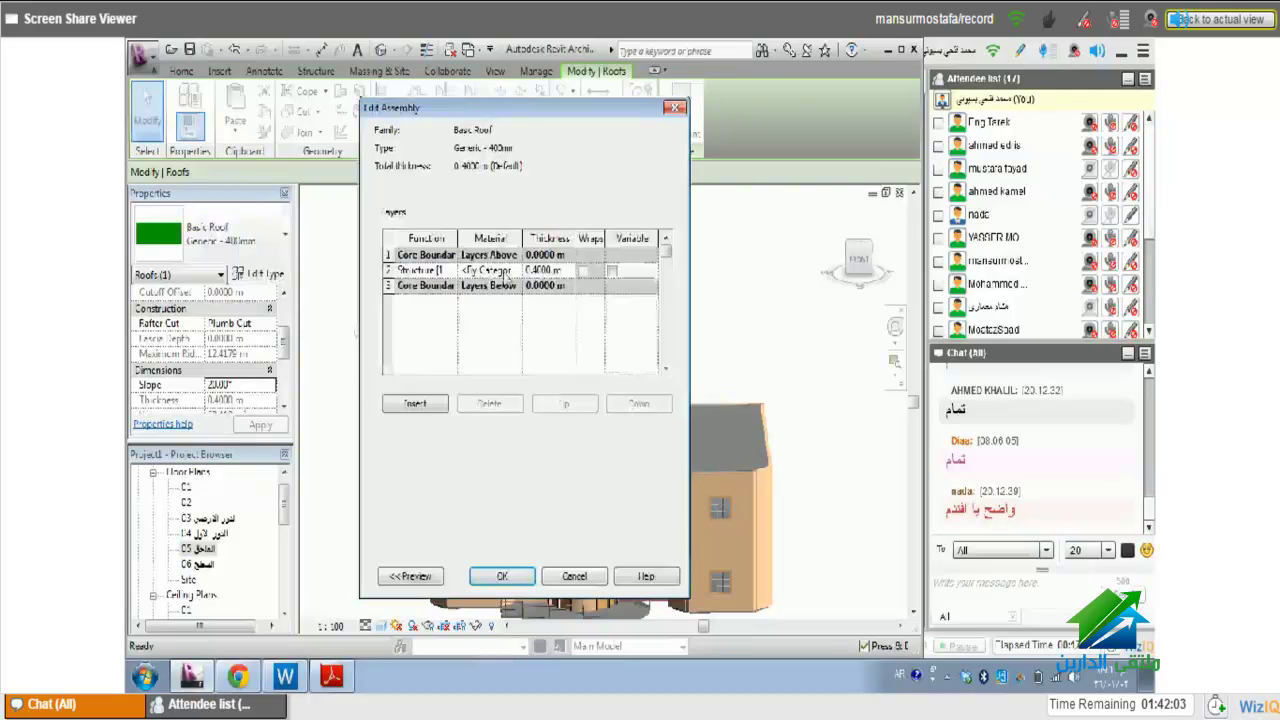
# - Abandon a first material attempt, close the layer editor and reselect the villa's upper roof
pyautogui.click(508, 270)
pyautogui.click(516, 270)
pyautogui.click(550, 216)
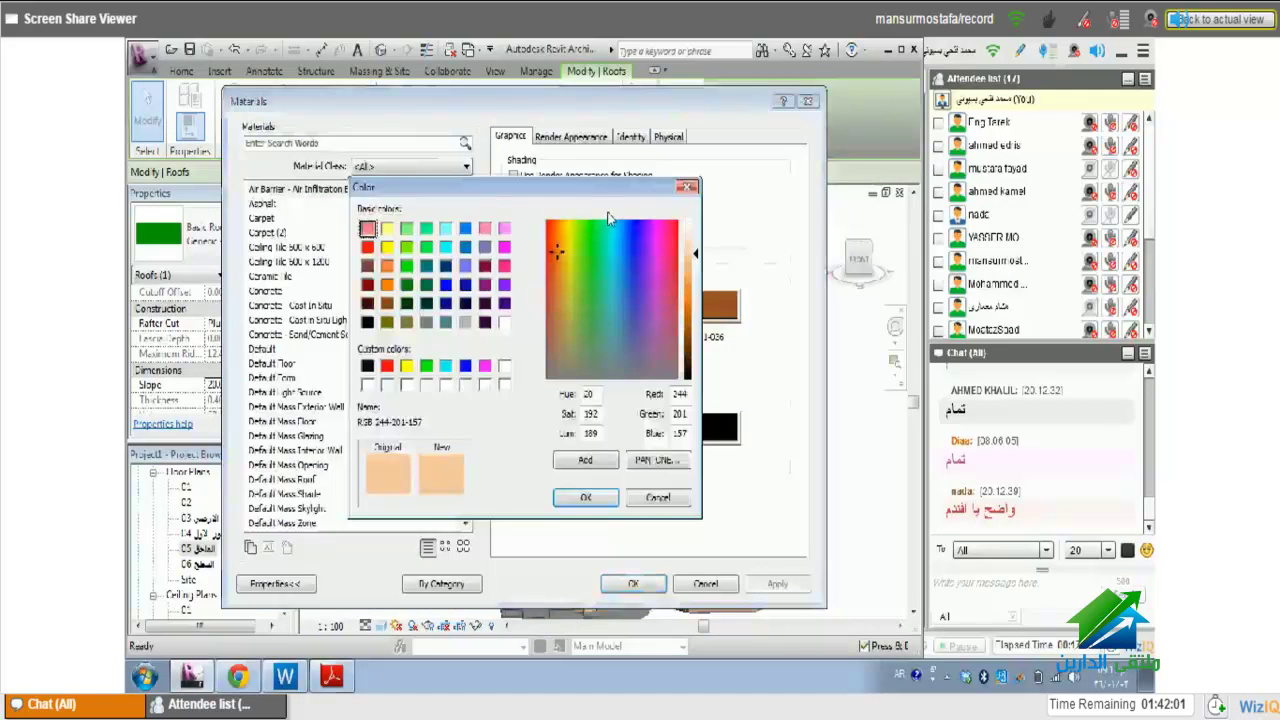
pyautogui.press('Escape')
pyautogui.press('Escape')
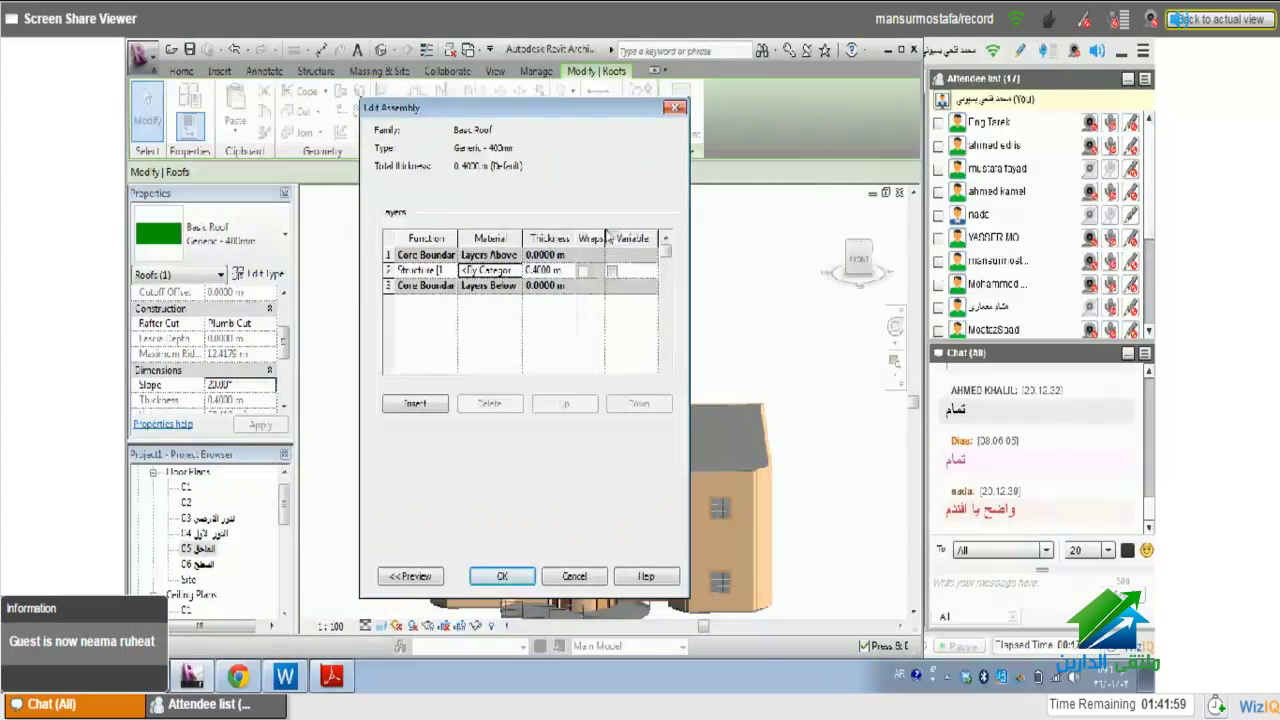
pyautogui.press('Escape')
pyautogui.press('Escape')
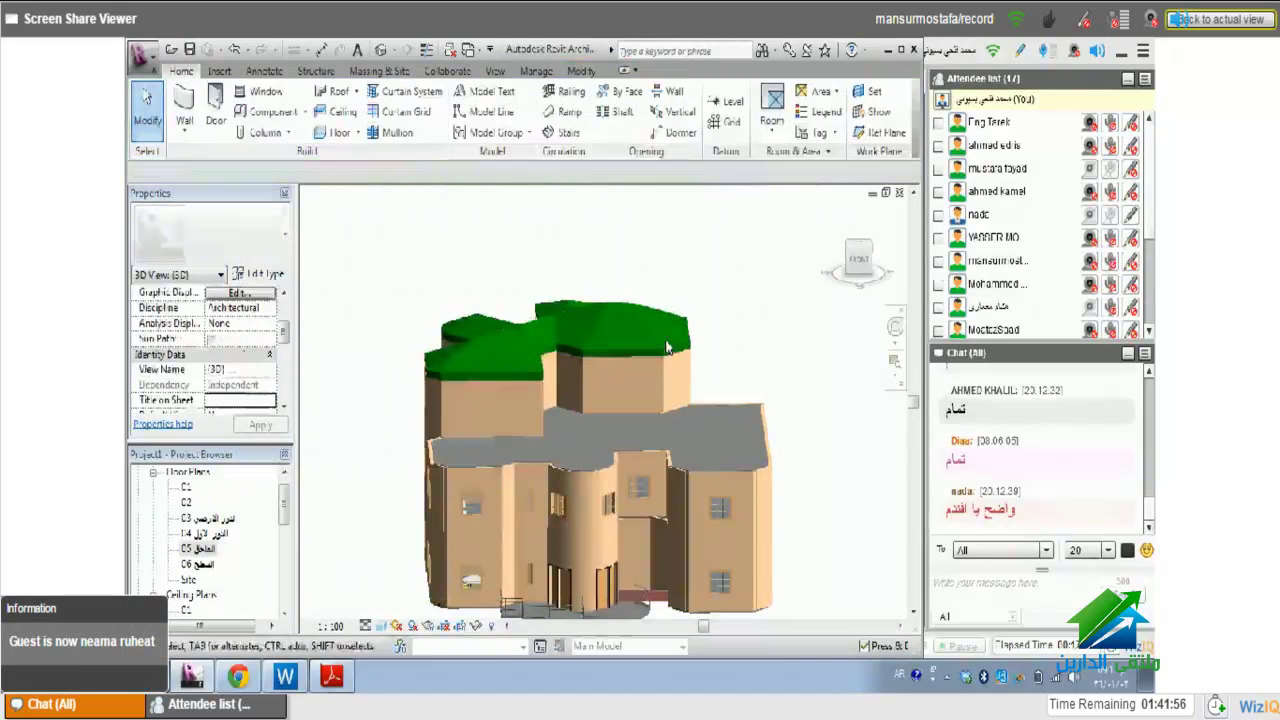
pyautogui.click(577, 346)
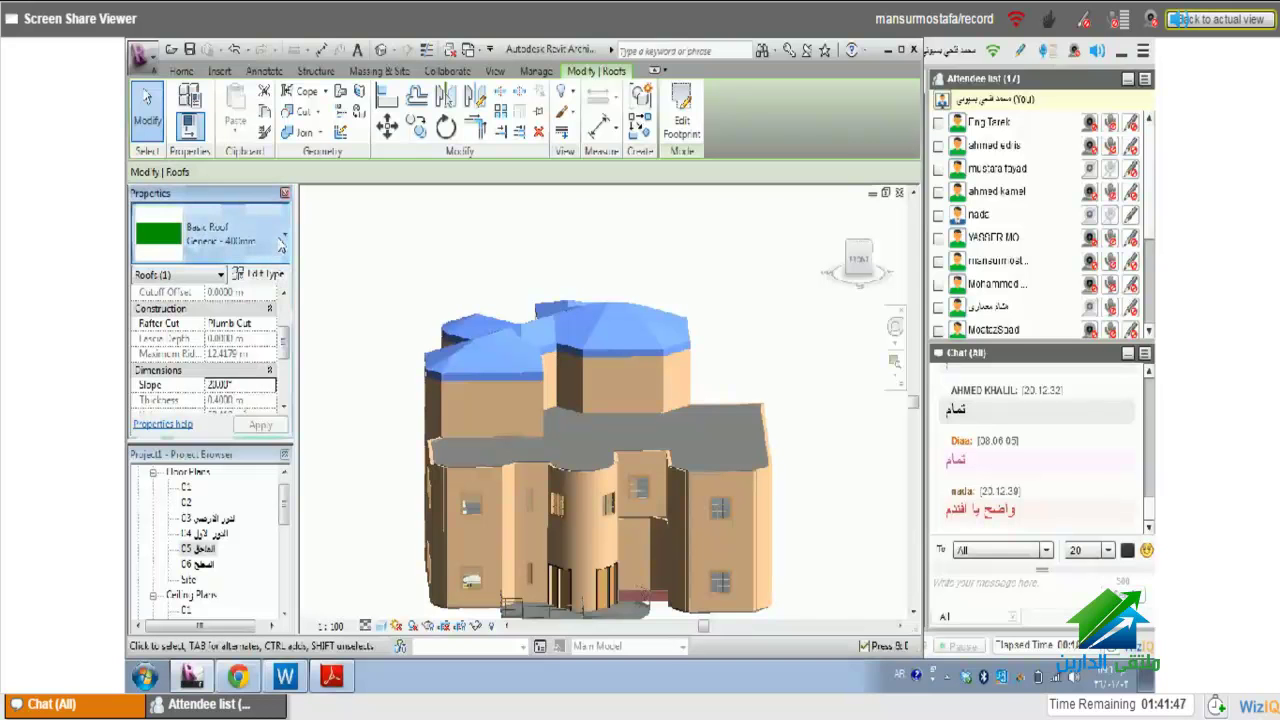
pyautogui.click(282, 244)
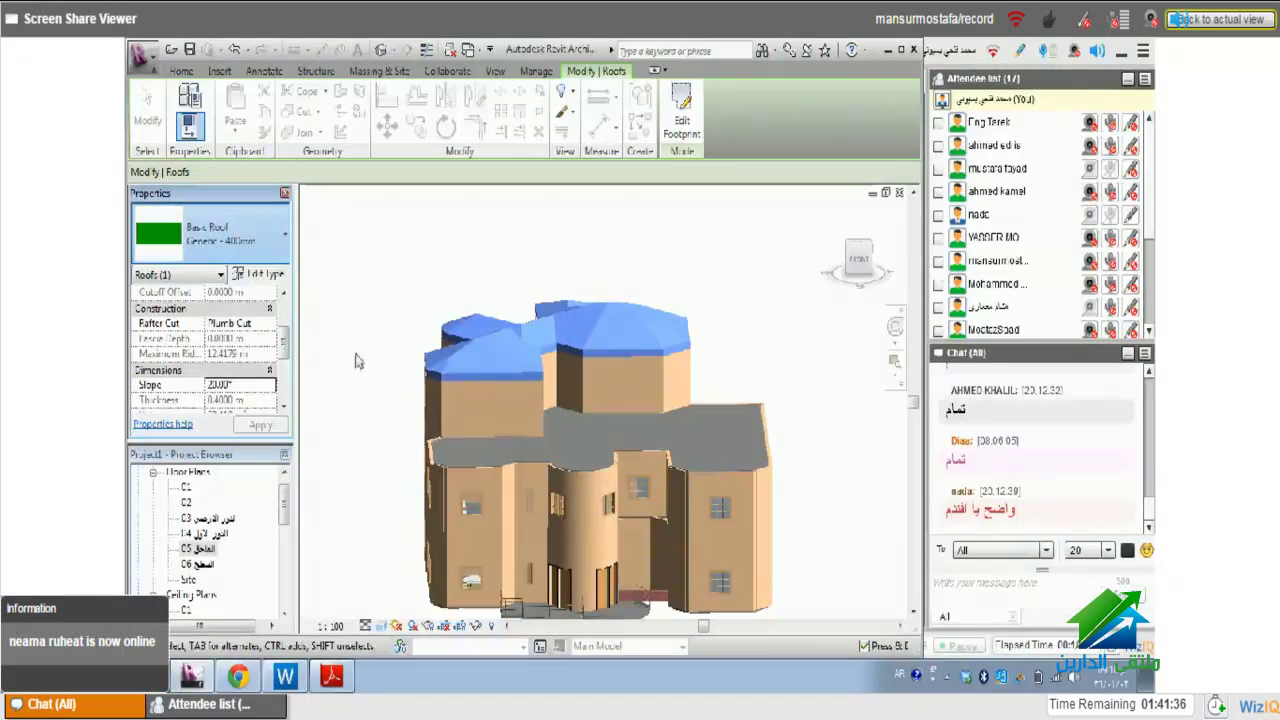
pyautogui.click(393, 288)
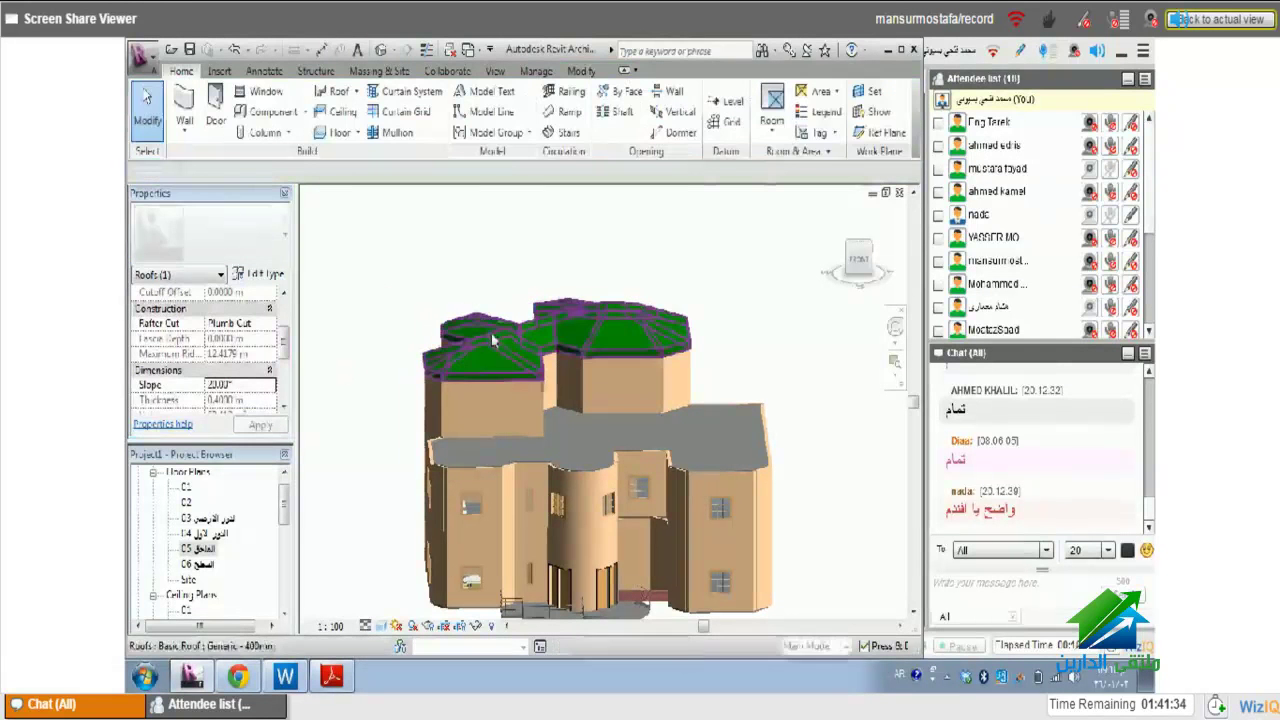
pyautogui.click(605, 311)
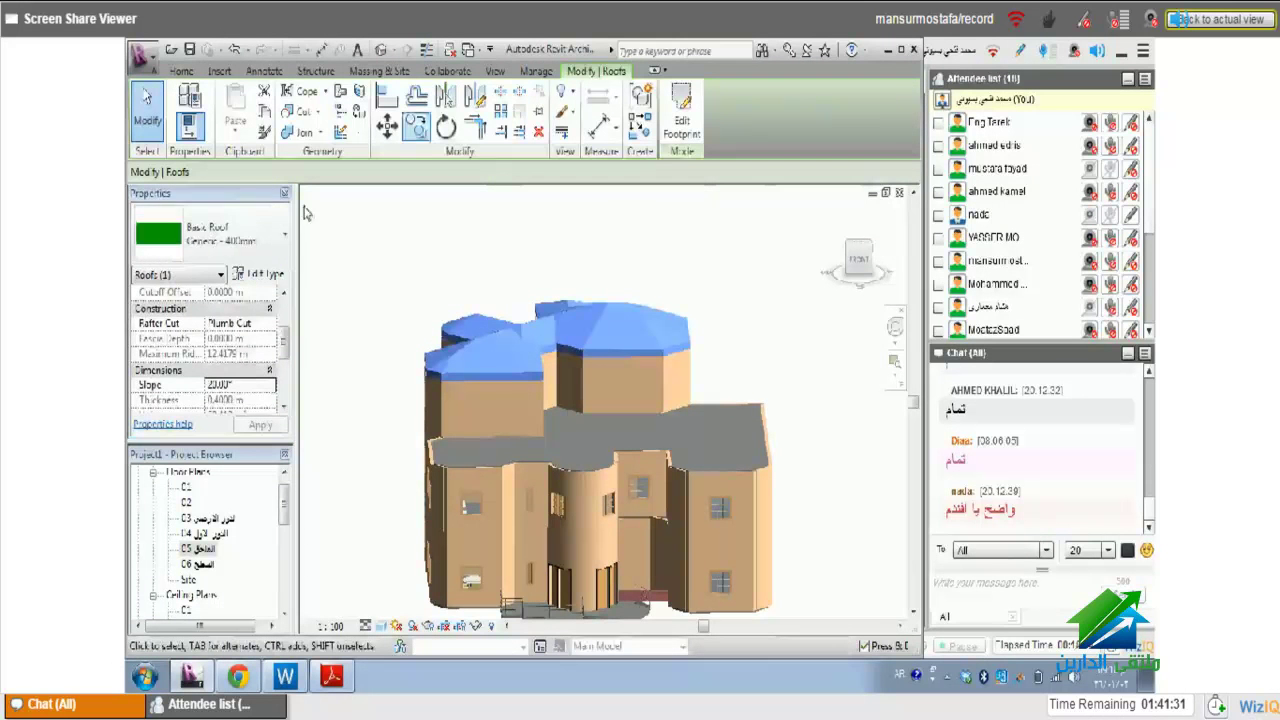
# - Shade the roof type's structure layer material dark red (RGB 187-054-047) and apply it to the model
pyautogui.click(266, 273)
pyautogui.click(600, 276)
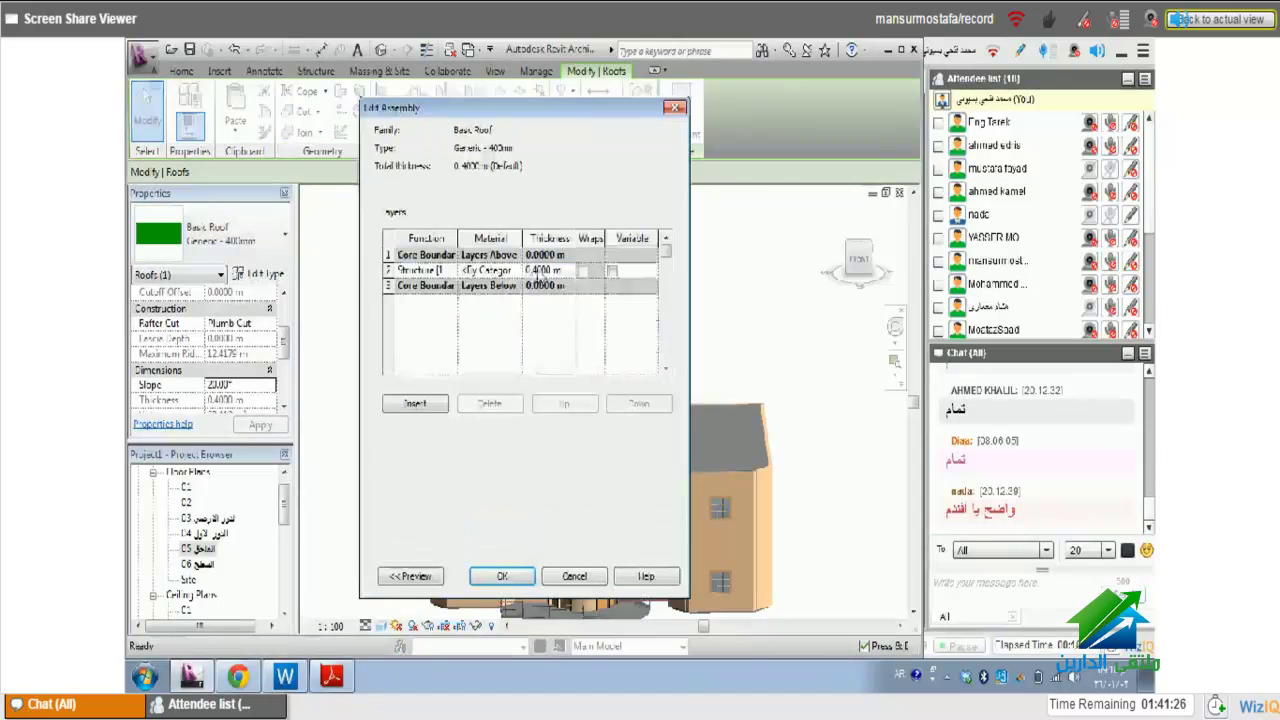
pyautogui.click(495, 271)
pyautogui.click(518, 272)
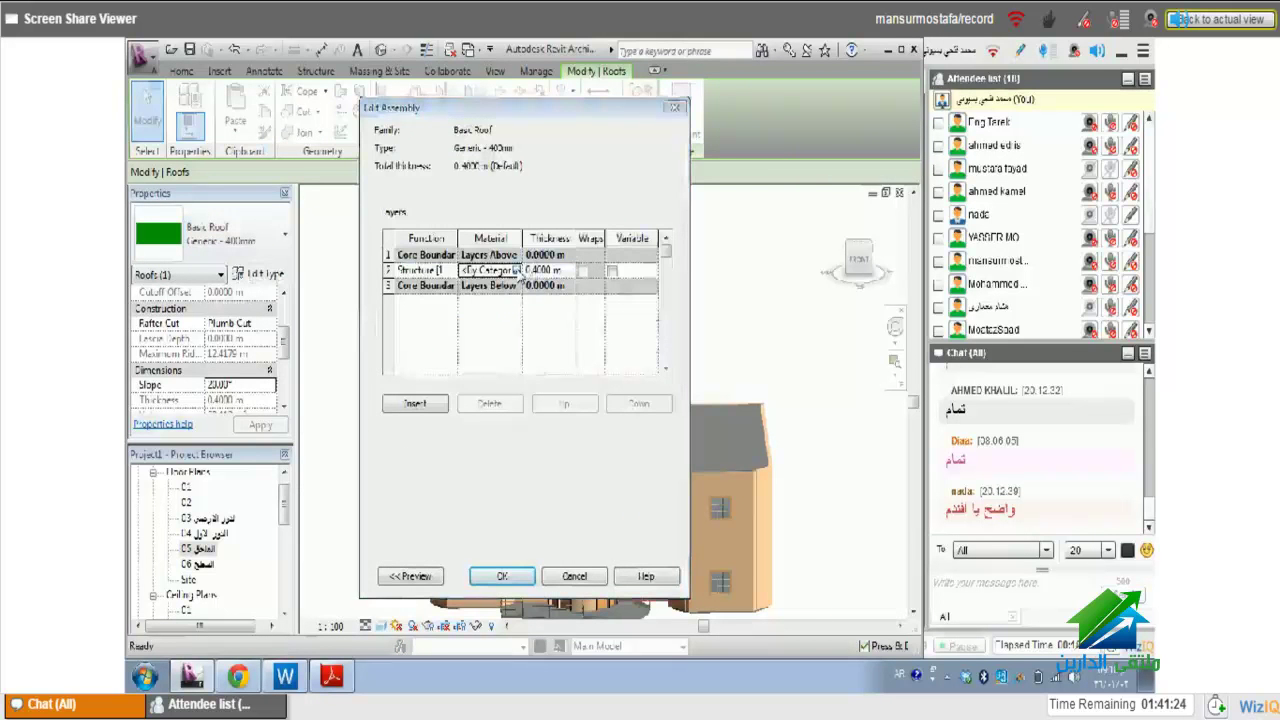
pyautogui.click(580, 215)
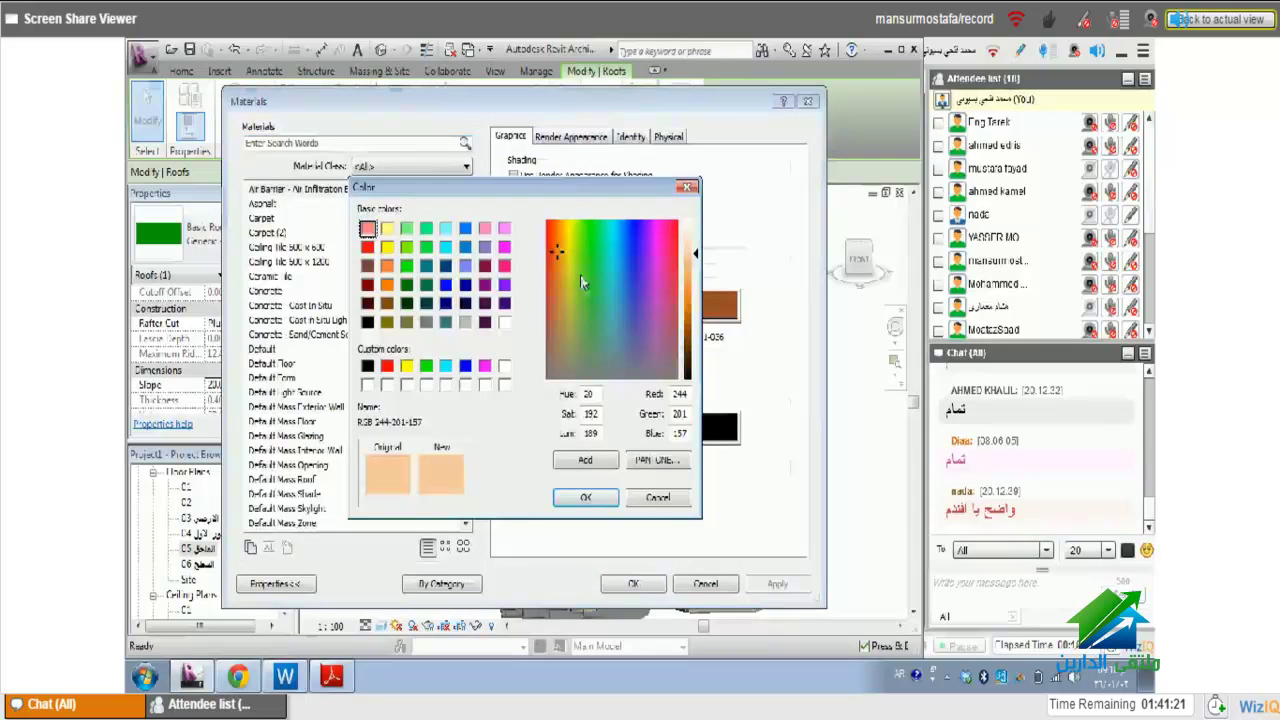
pyautogui.click(548, 285)
pyautogui.click(600, 497)
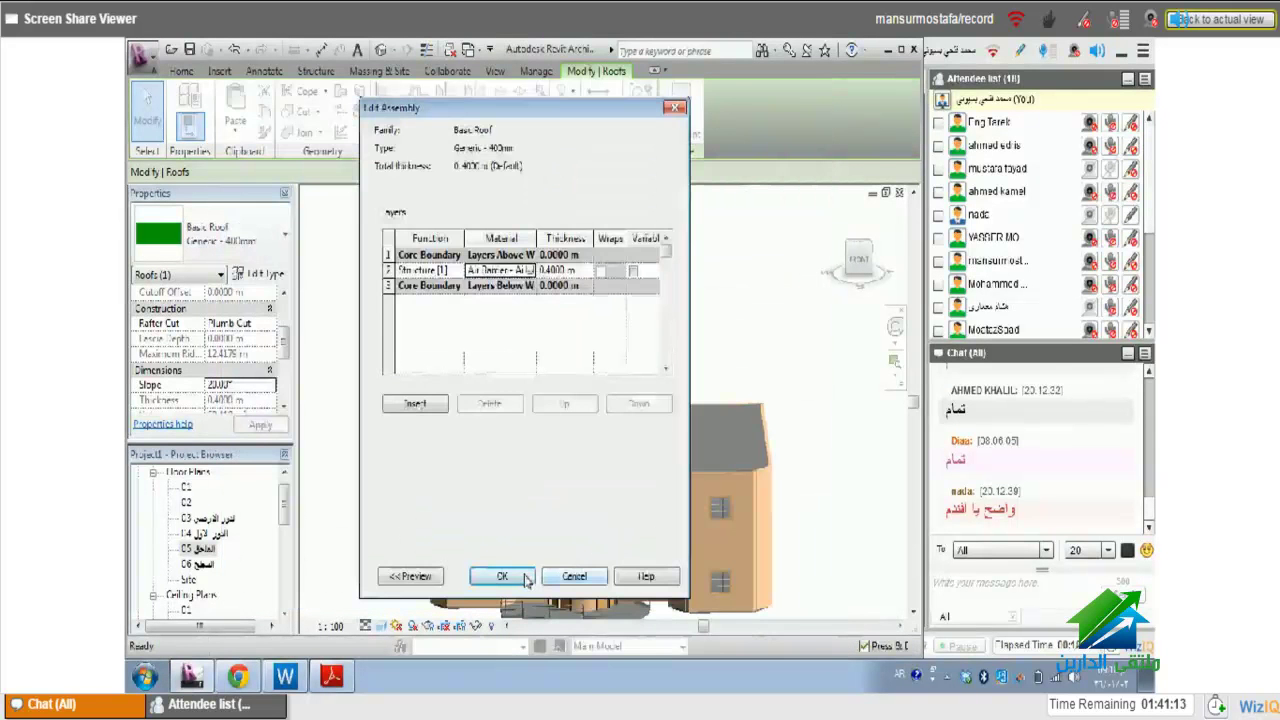
pyautogui.click(527, 577)
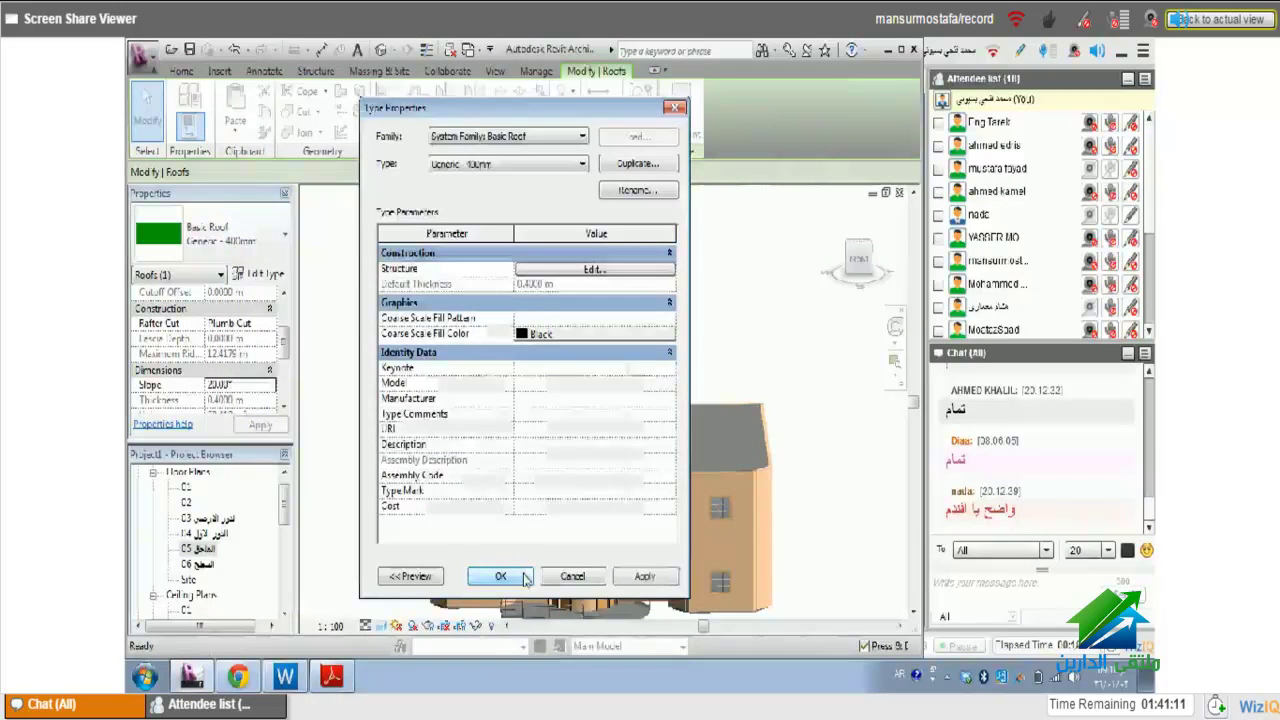
pyautogui.click(525, 578)
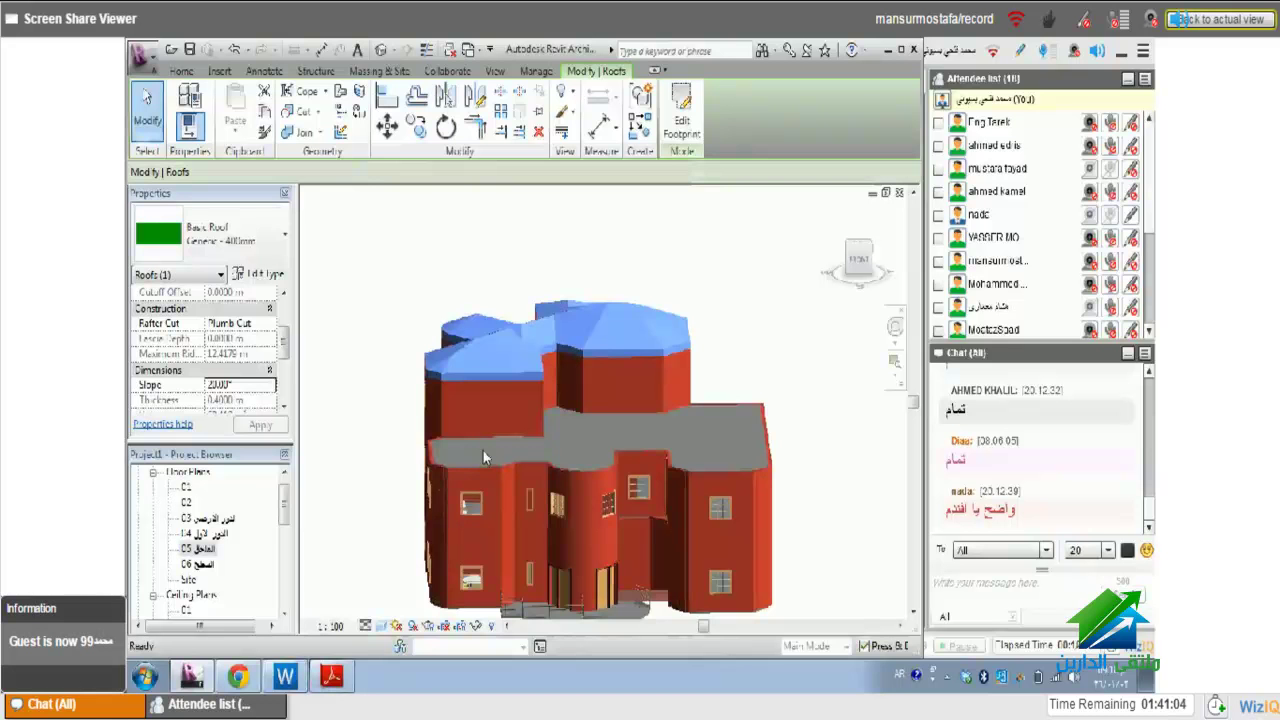
# - Switch the 3D view to hidden-line display and orbit closer over the house
pyautogui.press('Escape')
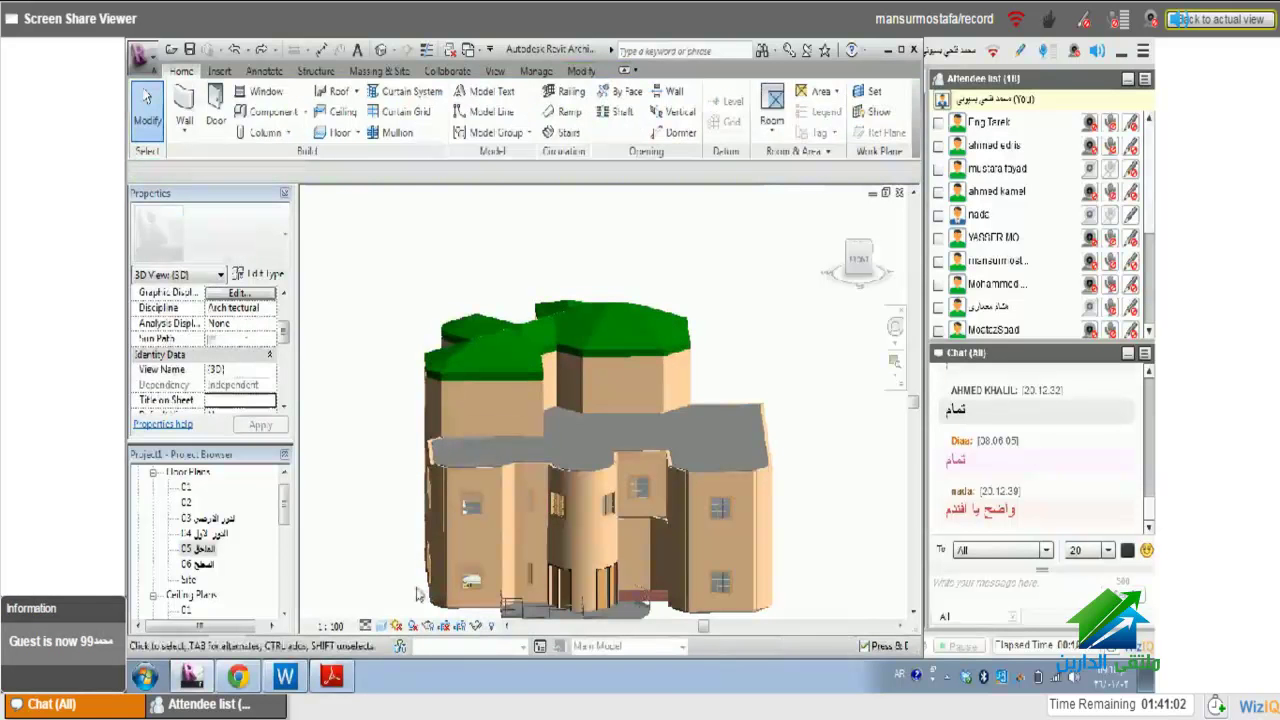
pyautogui.click(381, 625)
pyautogui.click(402, 548)
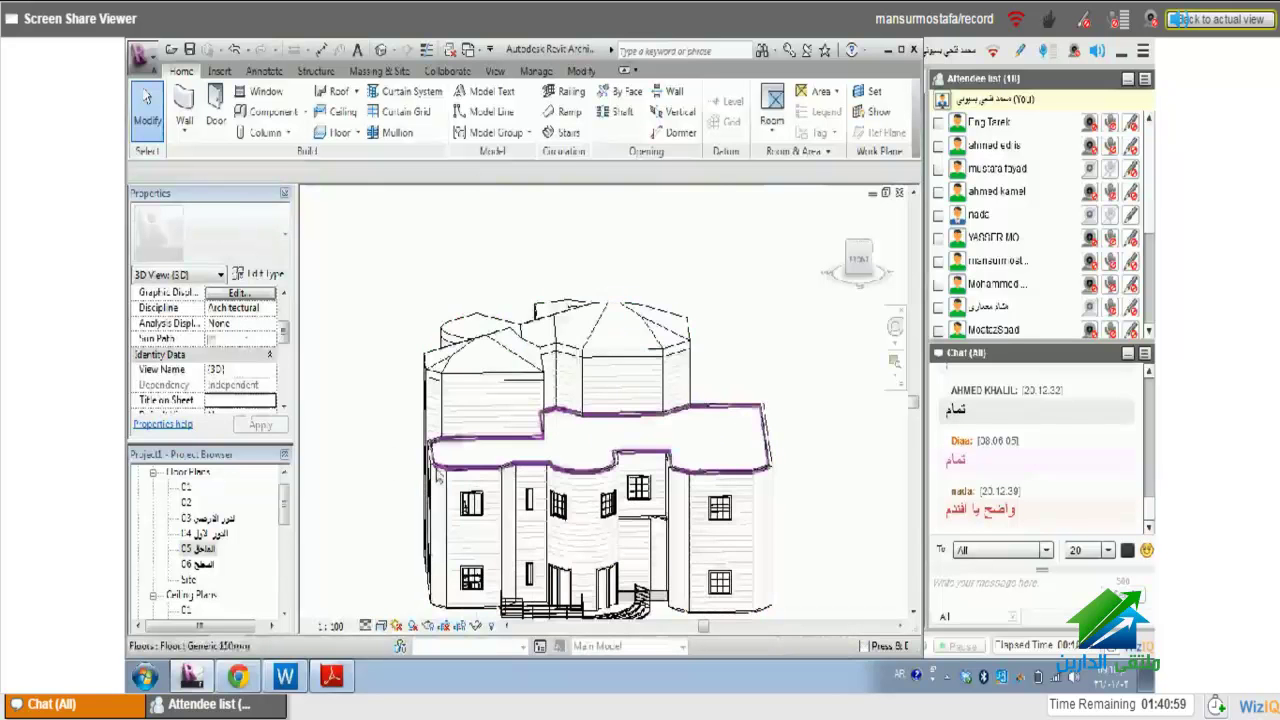
pyautogui.moveTo(437, 478)
pyautogui.keyDown('shift'); pyautogui.mouseDown(button='middle')
pyautogui.moveTo(498, 444)
pyautogui.moveTo(546, 458)
pyautogui.mouseUp(button='middle'); pyautogui.keyUp('shift')
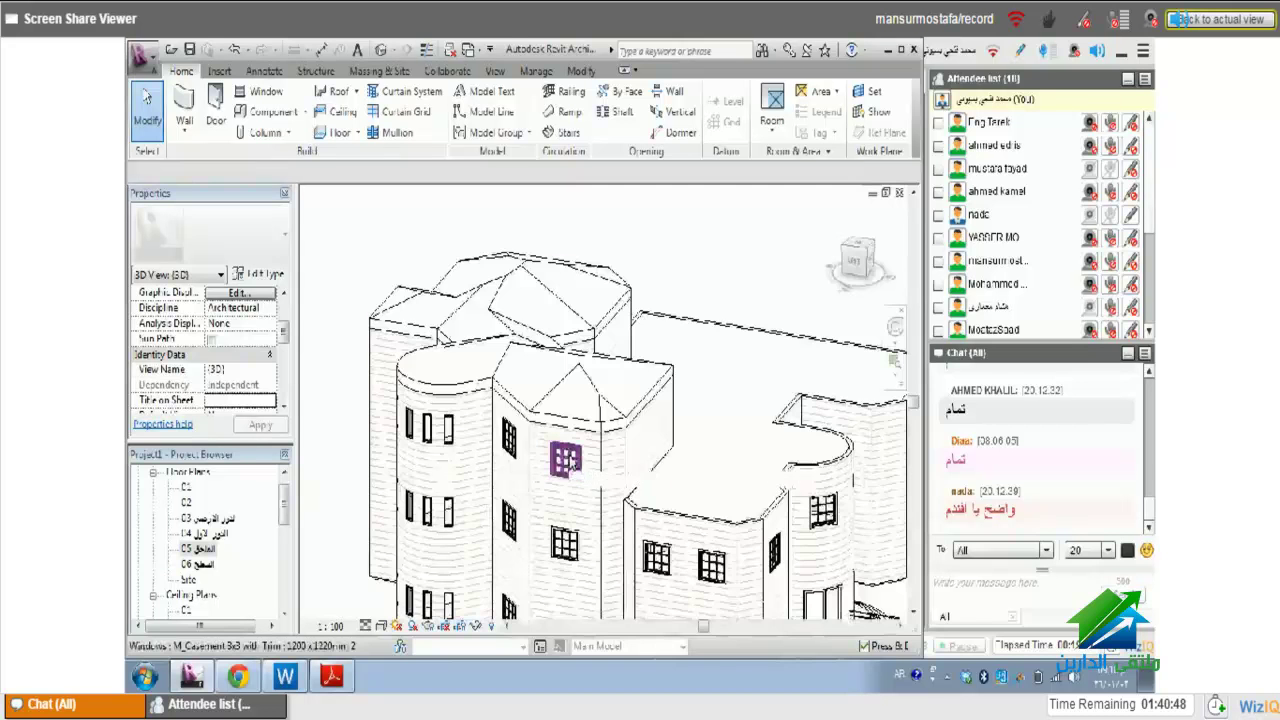
# - Open floor plan 03 and bring the coloured PDF floor plan to the front
pyautogui.doubleClick(228, 519)
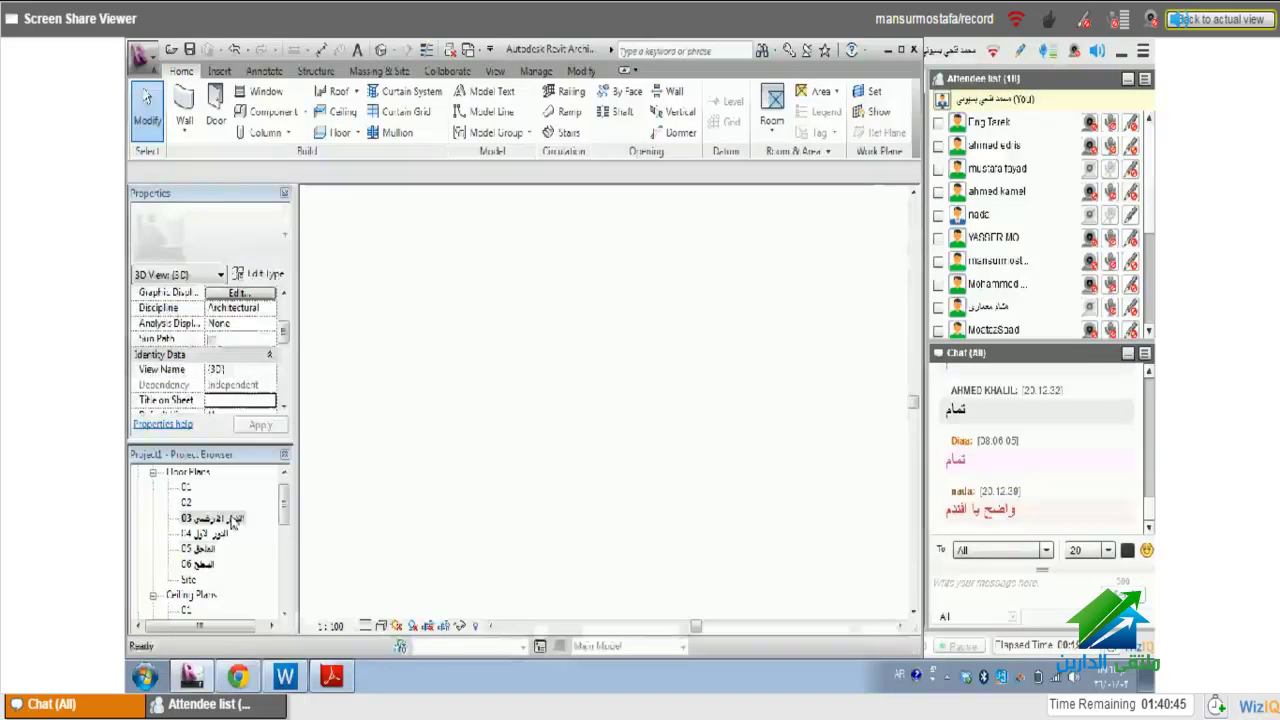
pyautogui.scroll(2, 723, 443)
pyautogui.scroll(2, 723, 448)
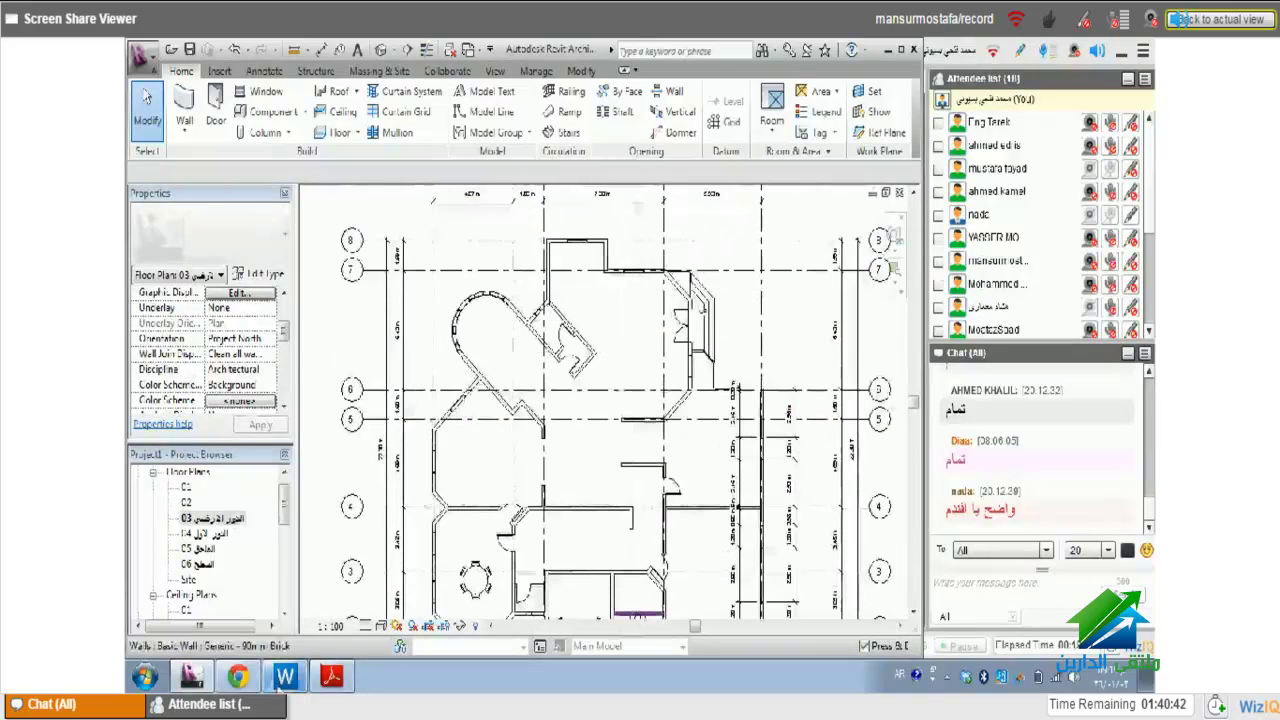
pyautogui.click(331, 677)
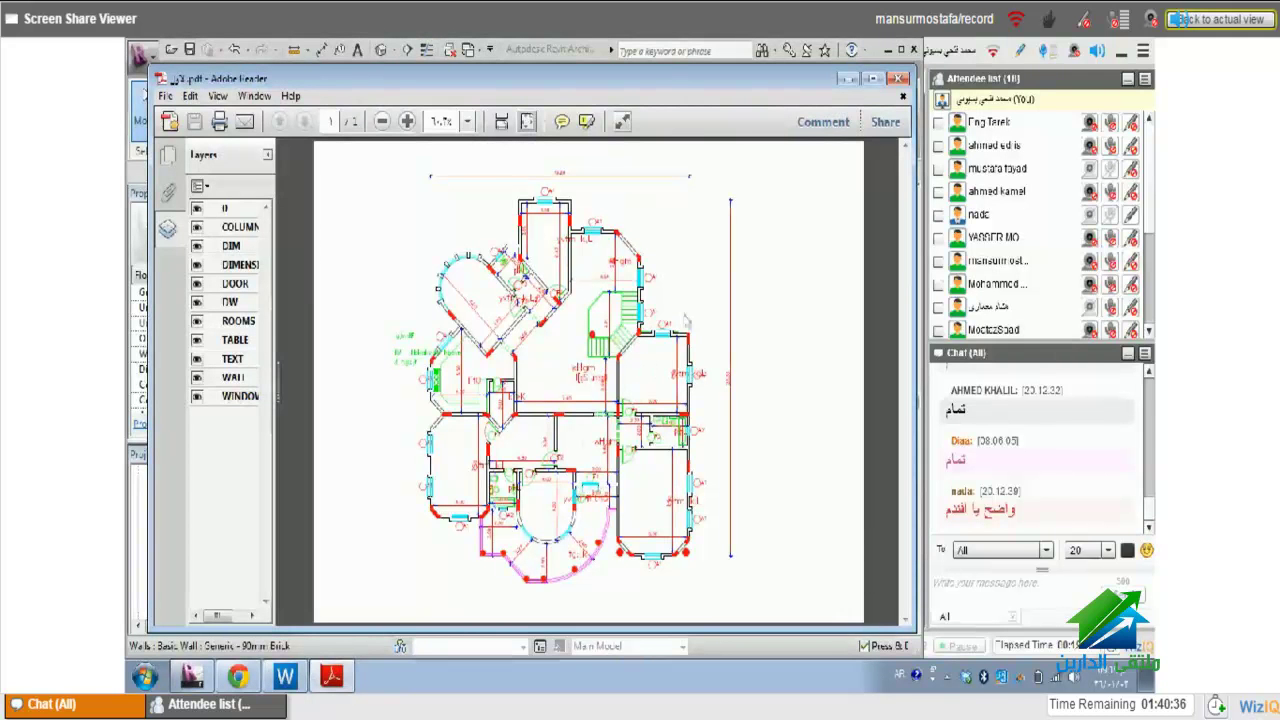
# - Zoom into the angled staircase on the PDF plan, then return to Revit
pyautogui.keyDown('ctrl'); pyautogui.scroll(1, 598, 311); pyautogui.keyUp('ctrl')
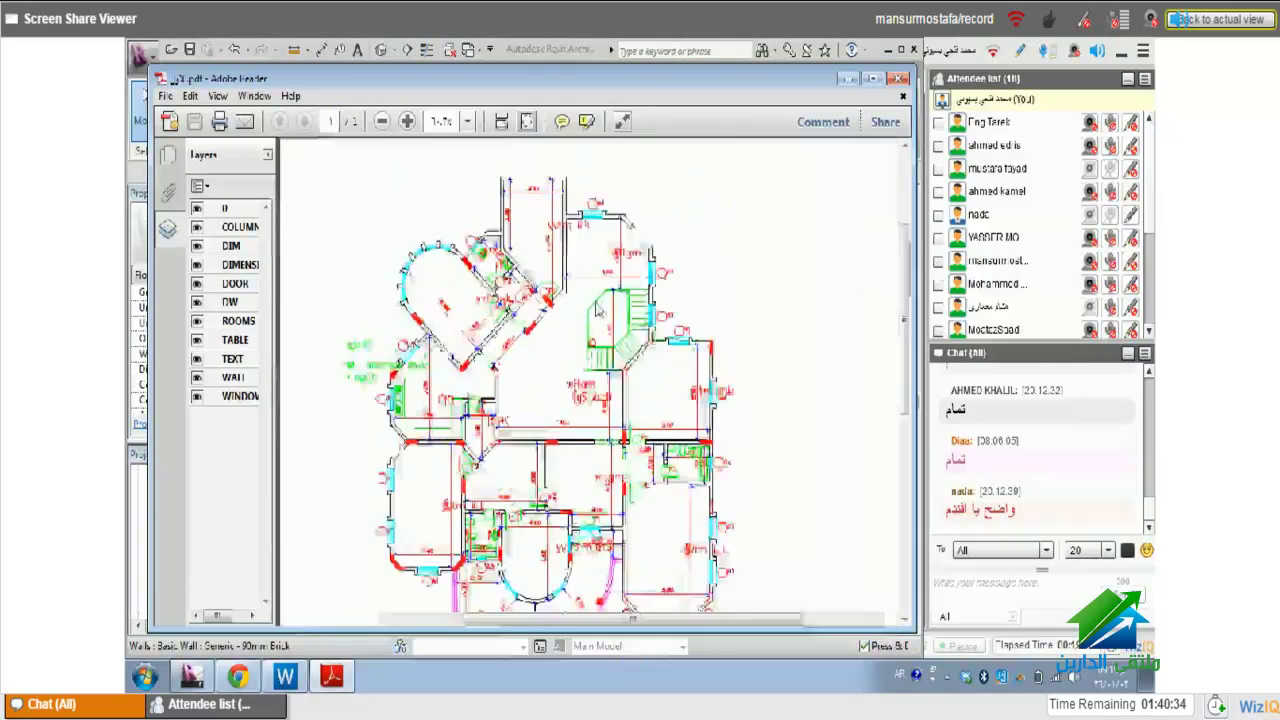
pyautogui.keyDown('ctrl'); pyautogui.scroll(1, 598, 311); pyautogui.keyUp('ctrl')
pyautogui.keyDown('ctrl'); pyautogui.scroll(1, 615, 350); pyautogui.keyUp('ctrl')
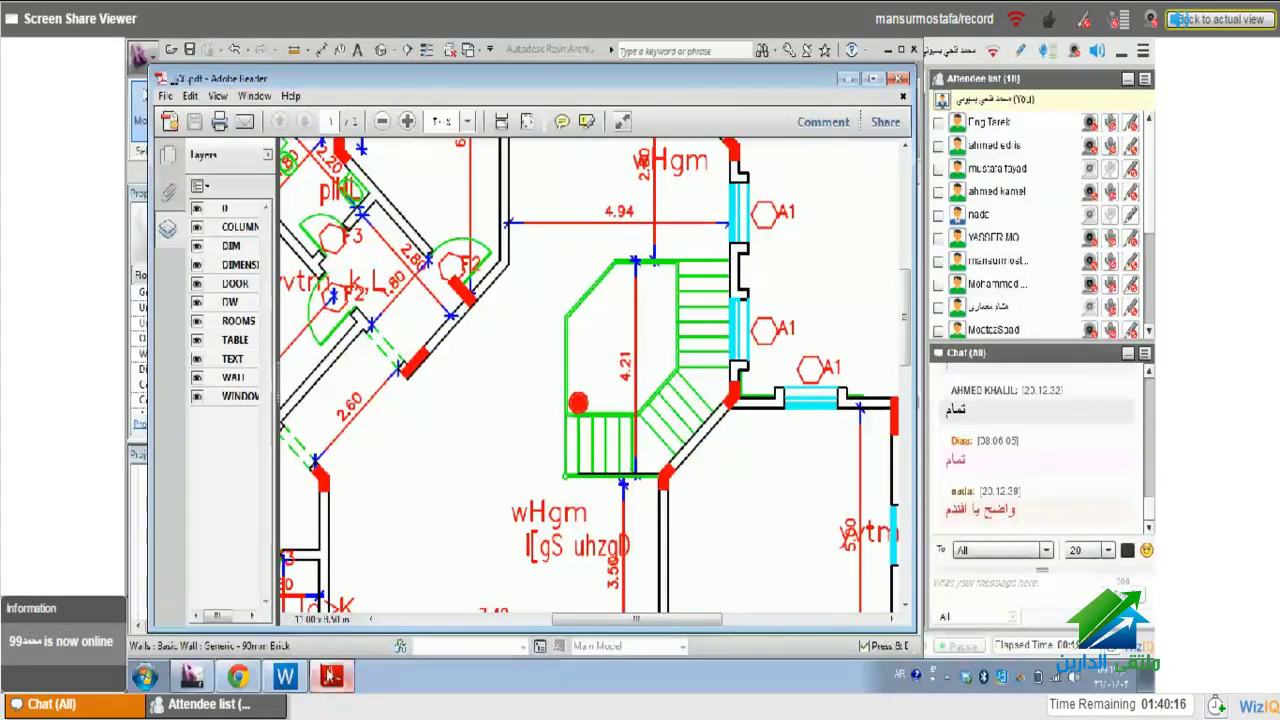
pyautogui.click(196, 677)
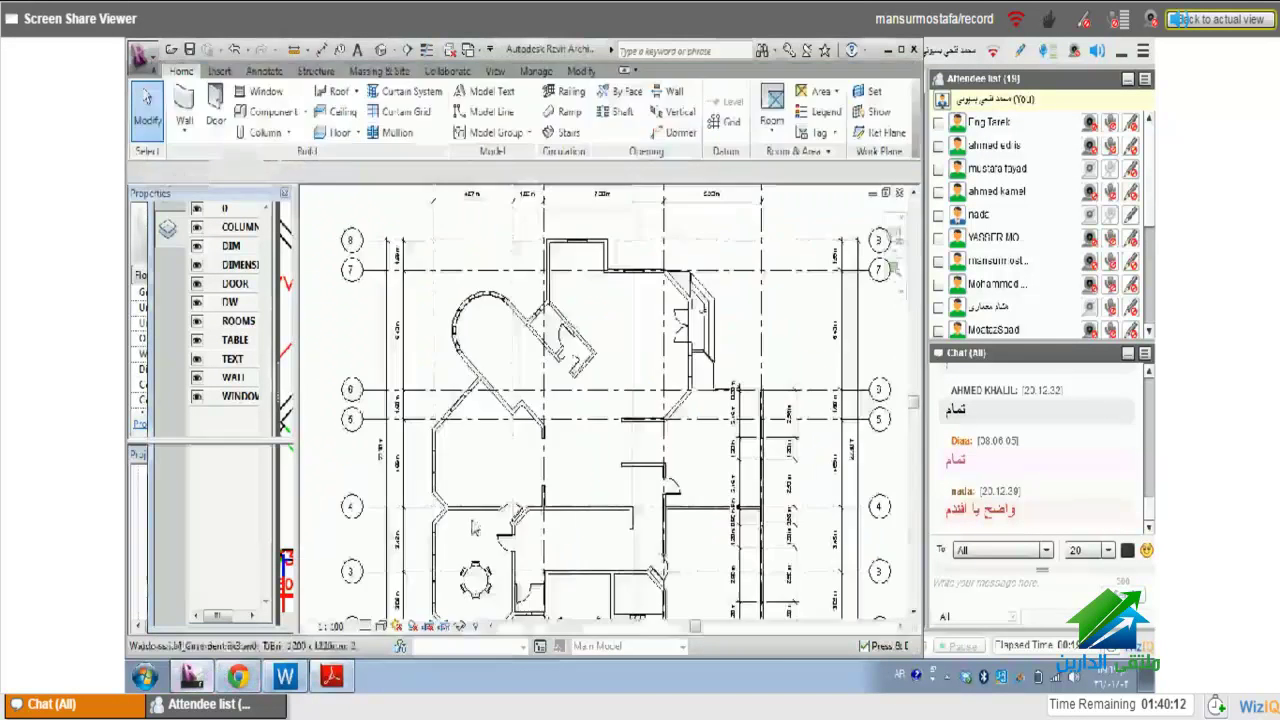
# - Return to the Revit plan and start a stair sketch drawn as runs over the stair area
pyautogui.click(330, 678)
pyautogui.click(330, 678)
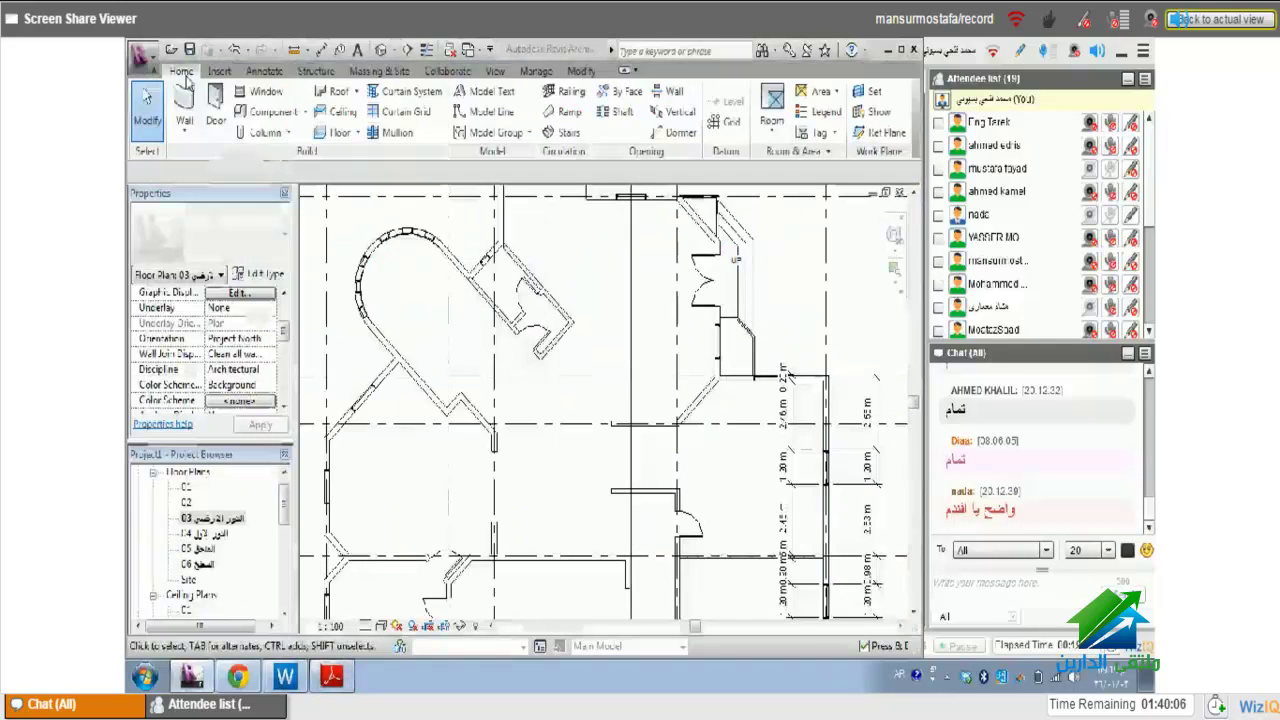
pyautogui.click(562, 137)
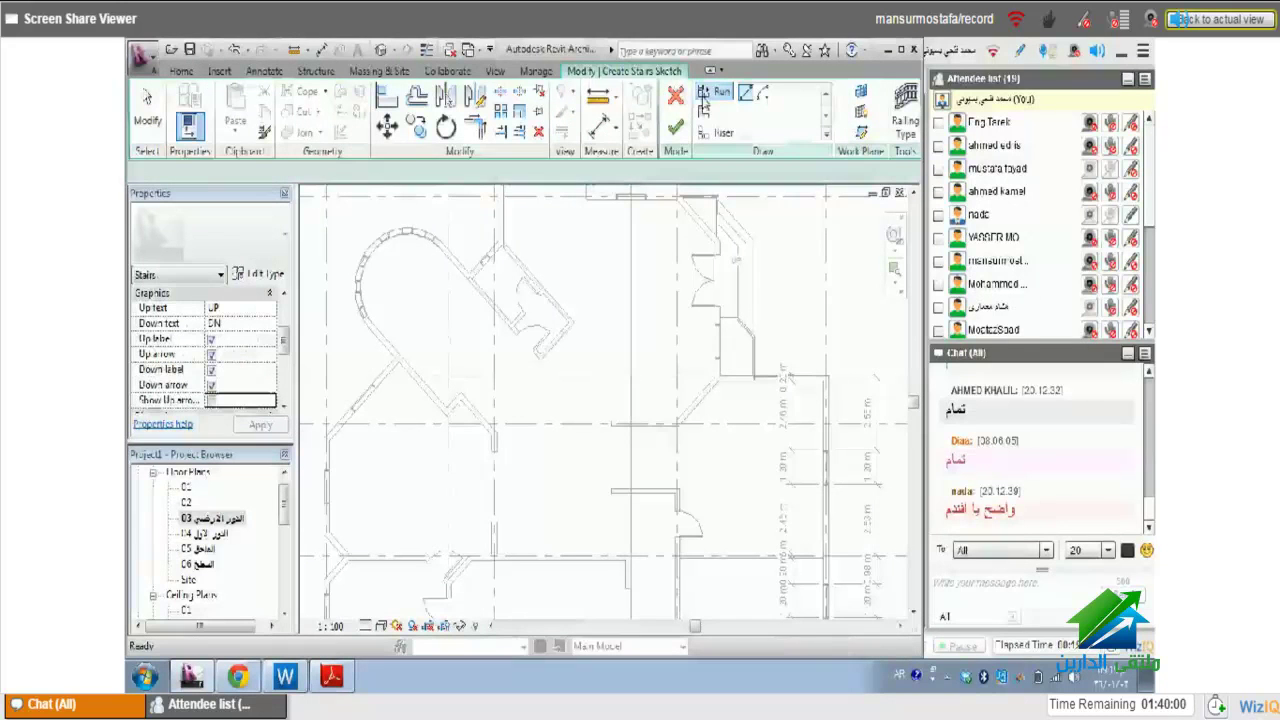
pyautogui.click(703, 95)
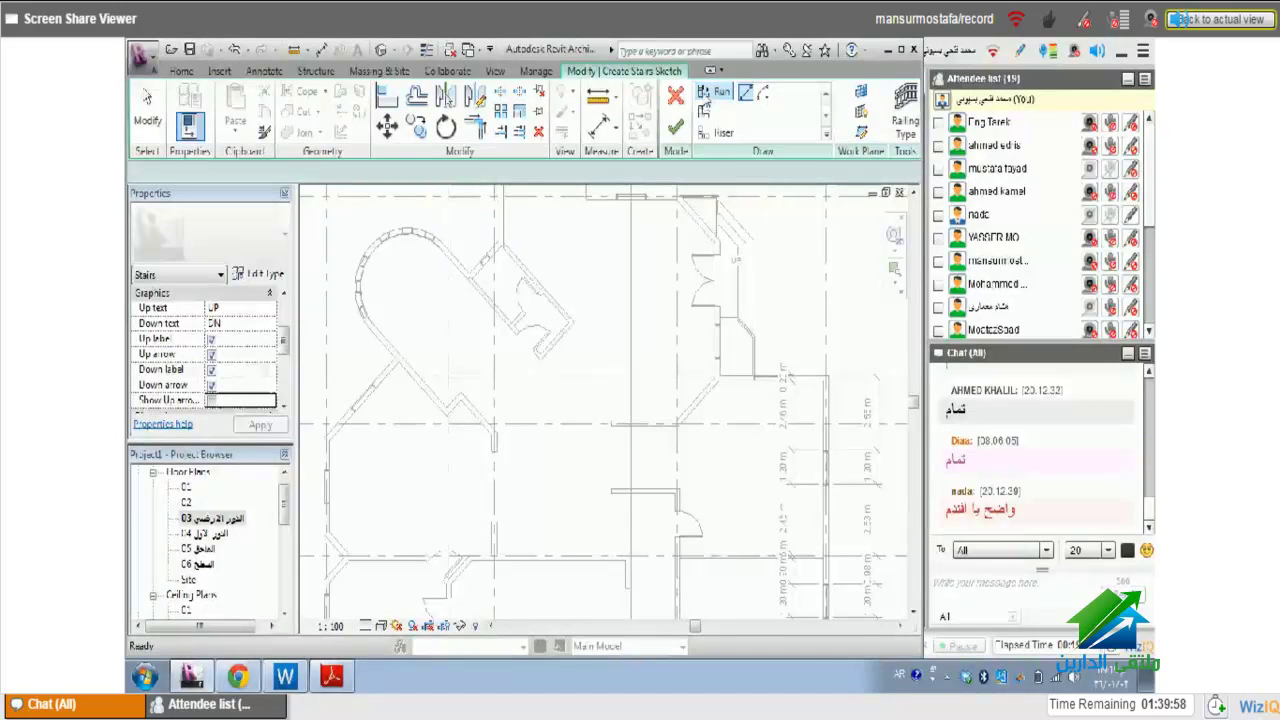
pyautogui.scroll(3, 610, 425)
pyautogui.scroll(2, 634, 423)
pyautogui.moveTo(634, 423); pyautogui.dragTo(565, 432, button='middle')
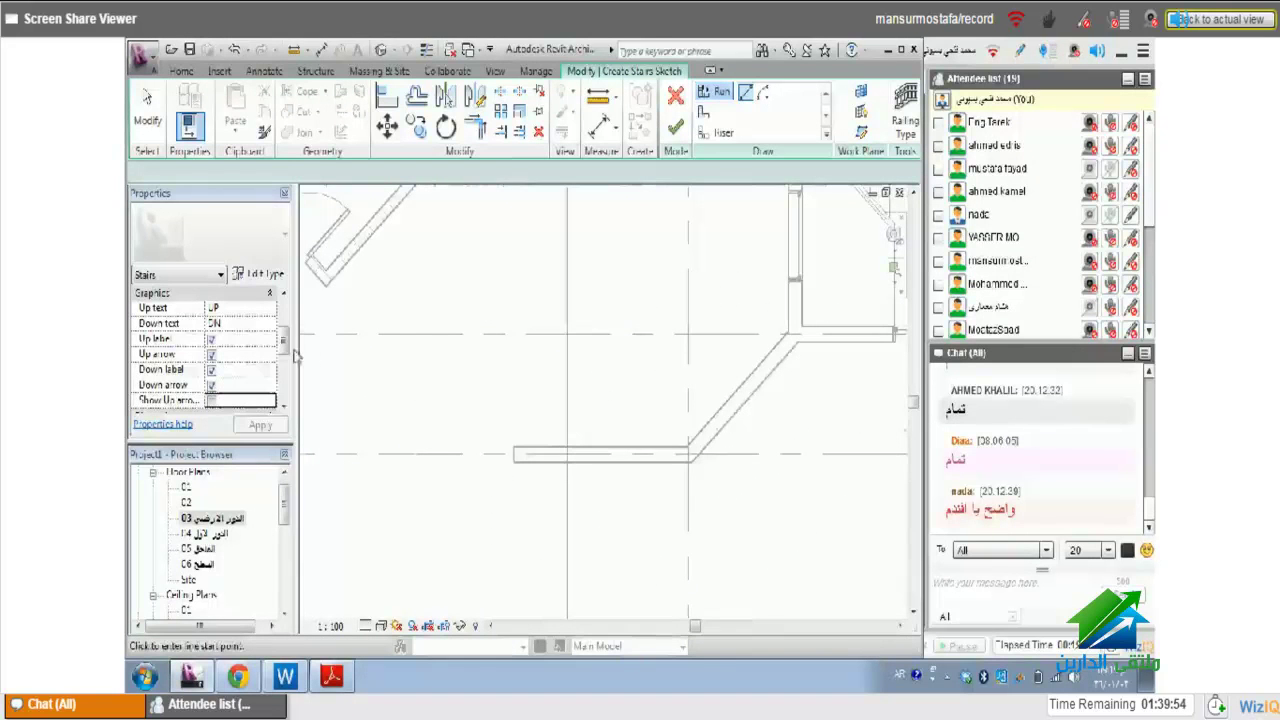
pyautogui.scroll(3, 292, 355)
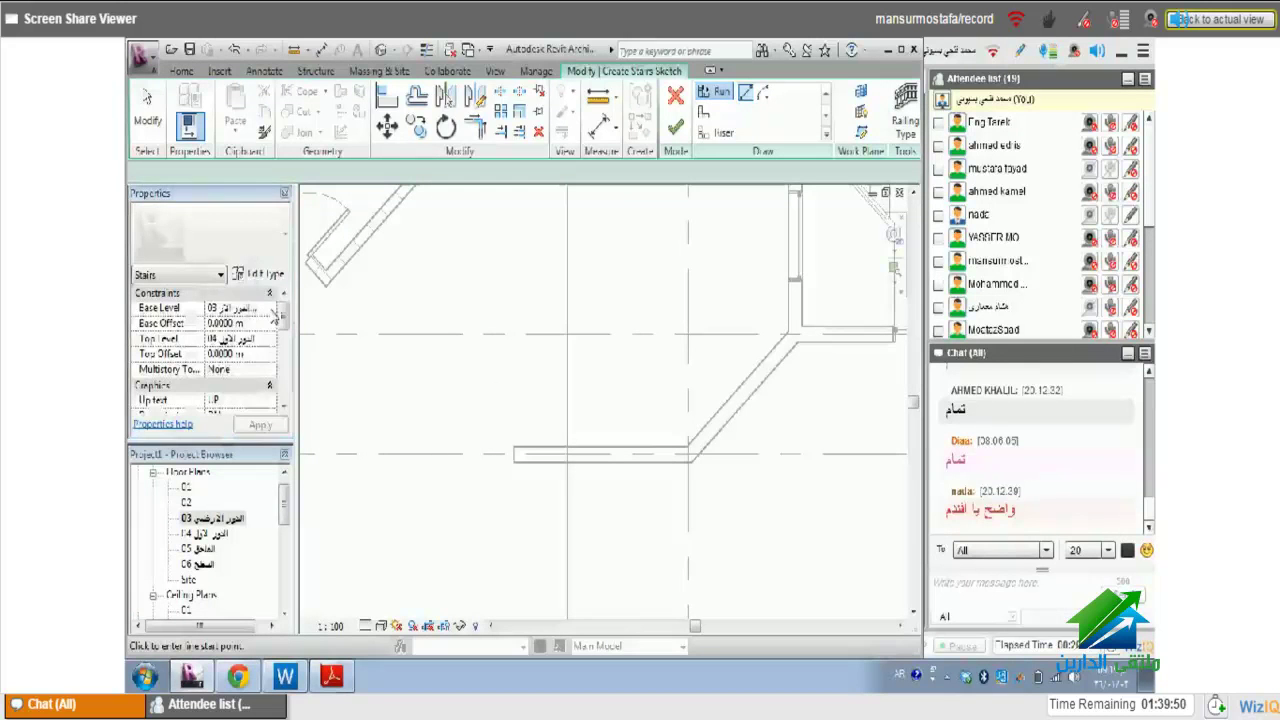
# - Keep level 03 as the stair base, with level 04 as the top level
pyautogui.click(271, 310)
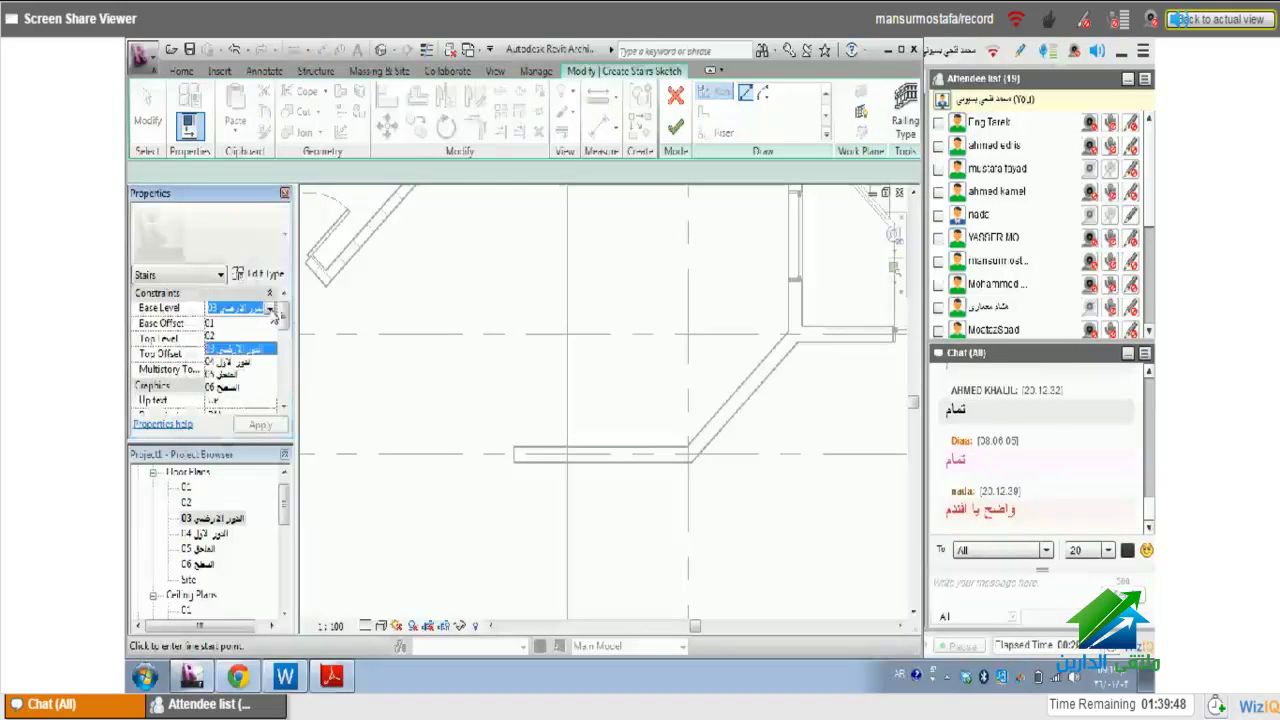
pyautogui.click(271, 310)
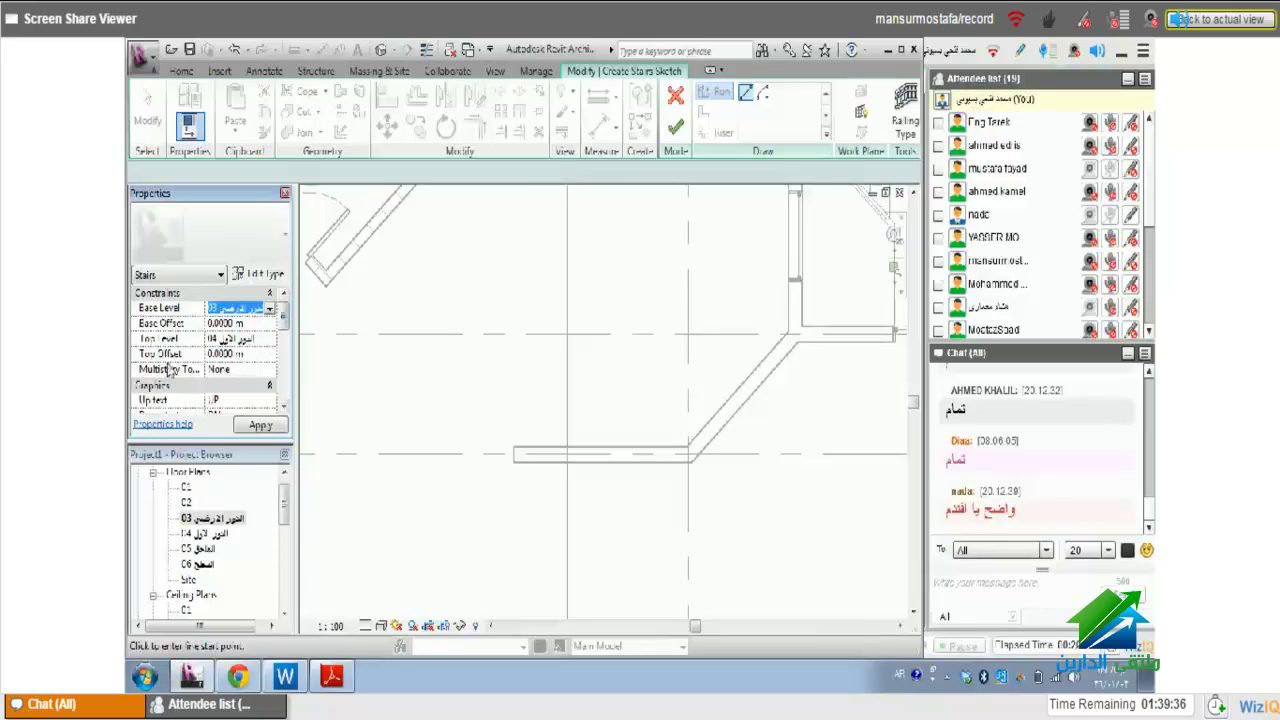
pyautogui.scroll(-1, 287, 333)
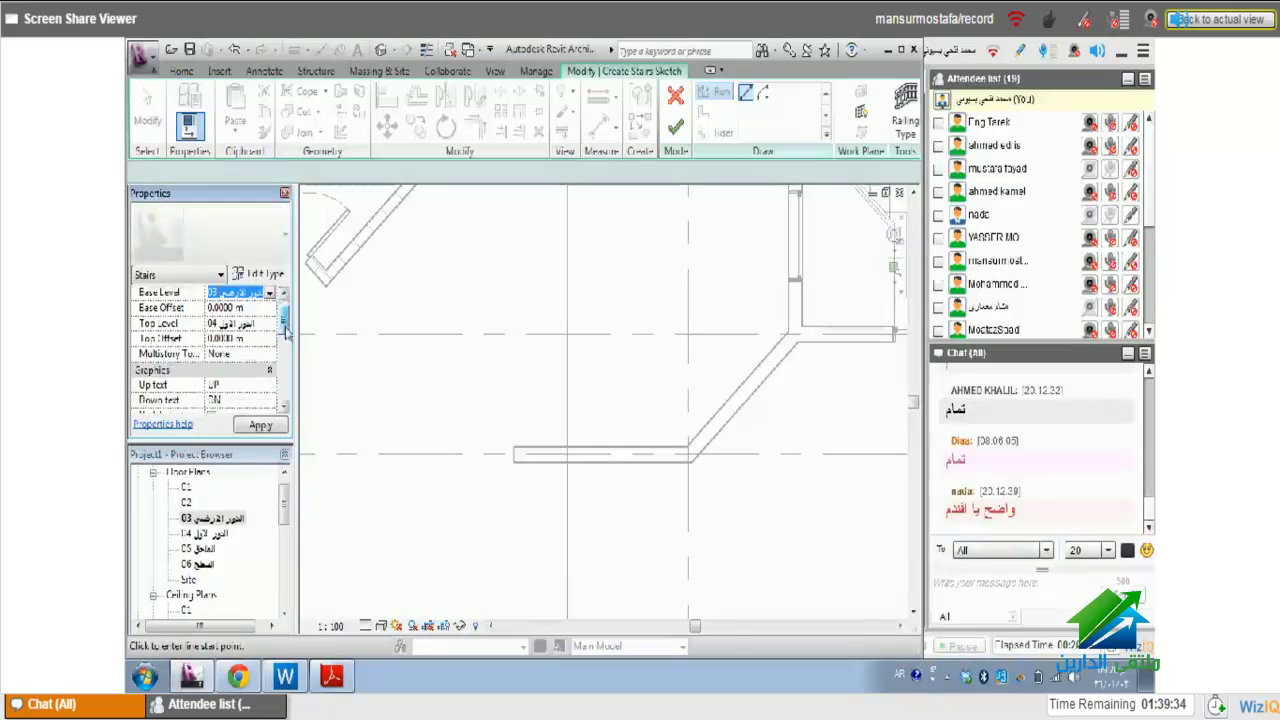
pyautogui.scroll(-2, 286, 338)
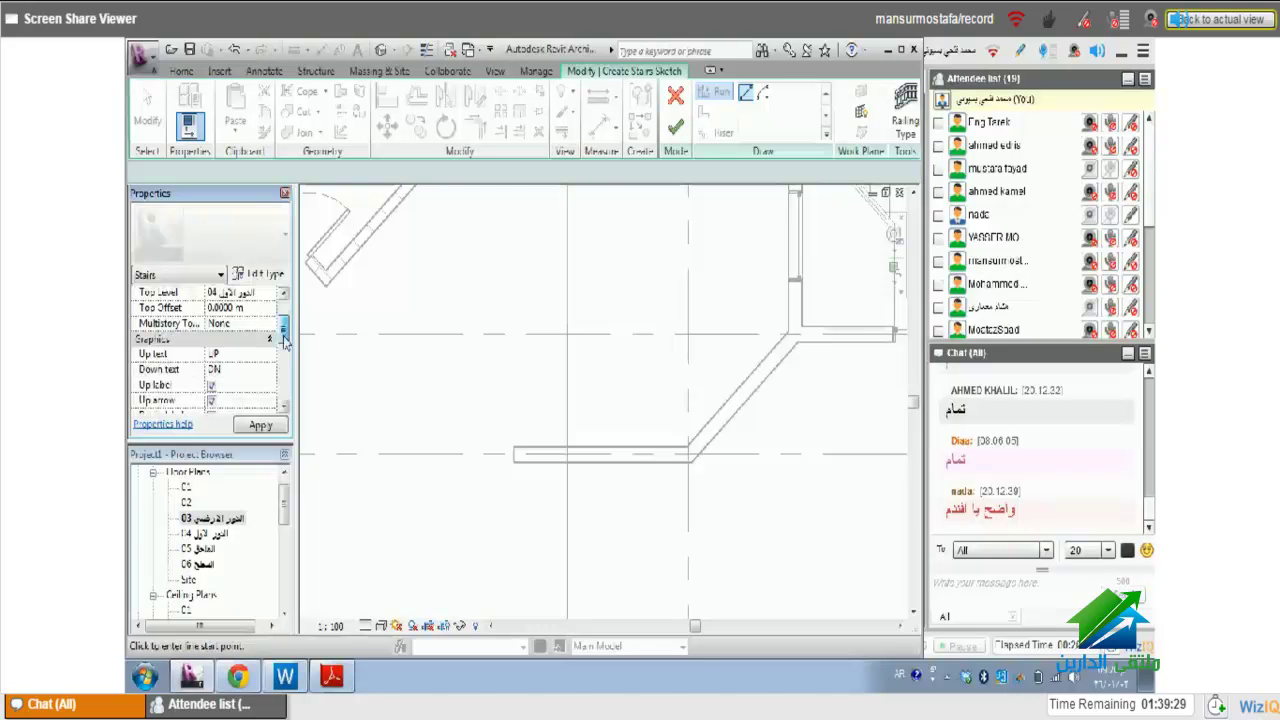
pyautogui.scroll(-4, 285, 340)
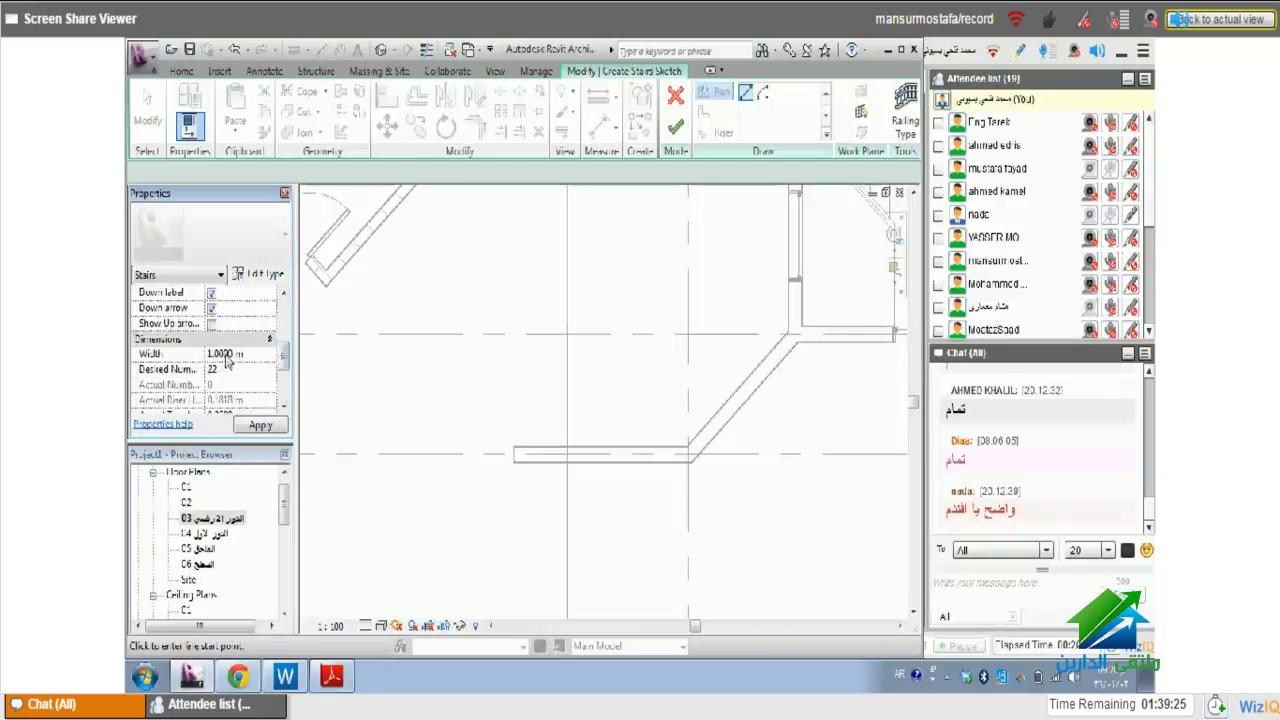
# - Set the stair width to 1.2 m, keep 22 desired risers, and check the PDF plan
pyautogui.click(226, 354)
pyautogui.write('1m')
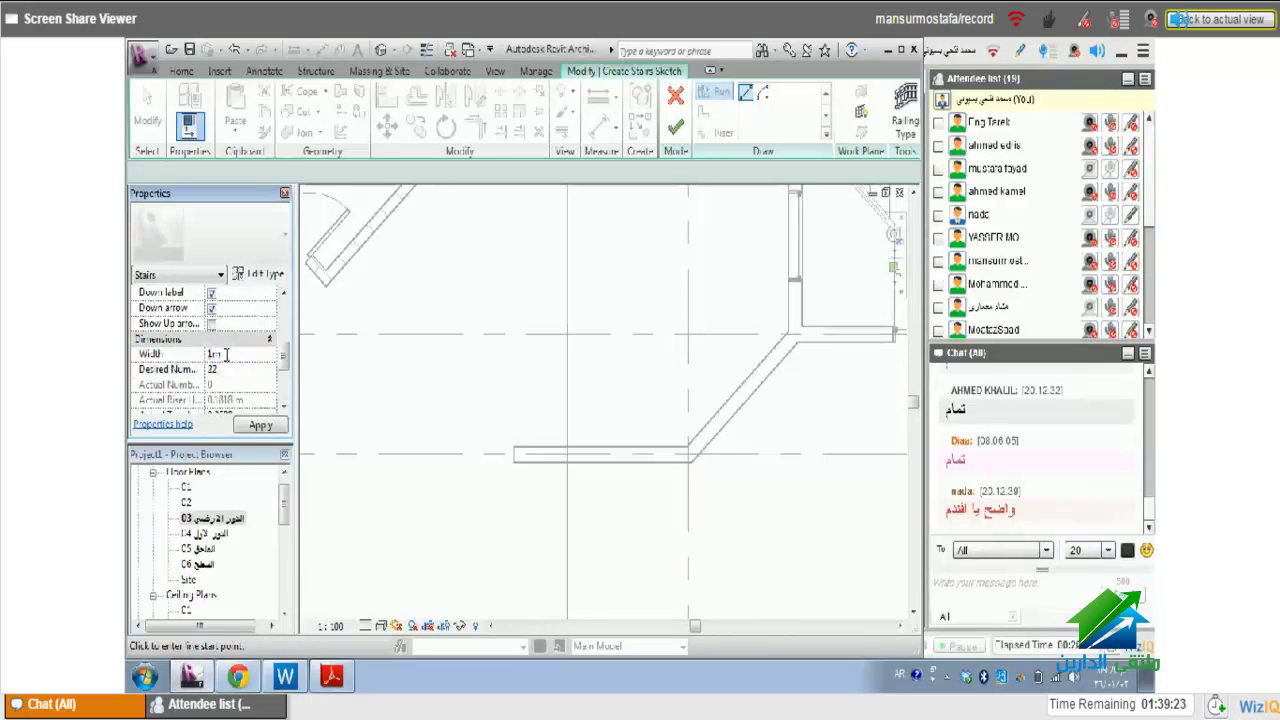
pyautogui.write('.2')
pyautogui.click(224, 370)
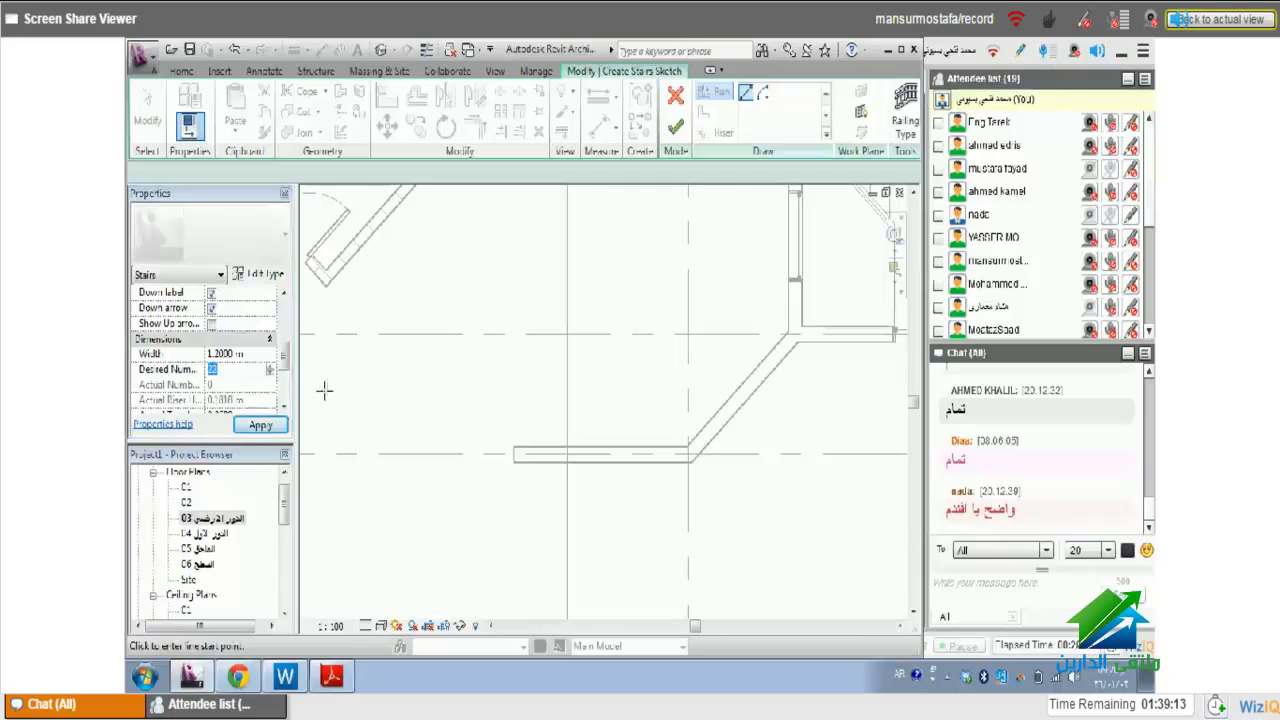
pyautogui.scroll(-1, 282, 362)
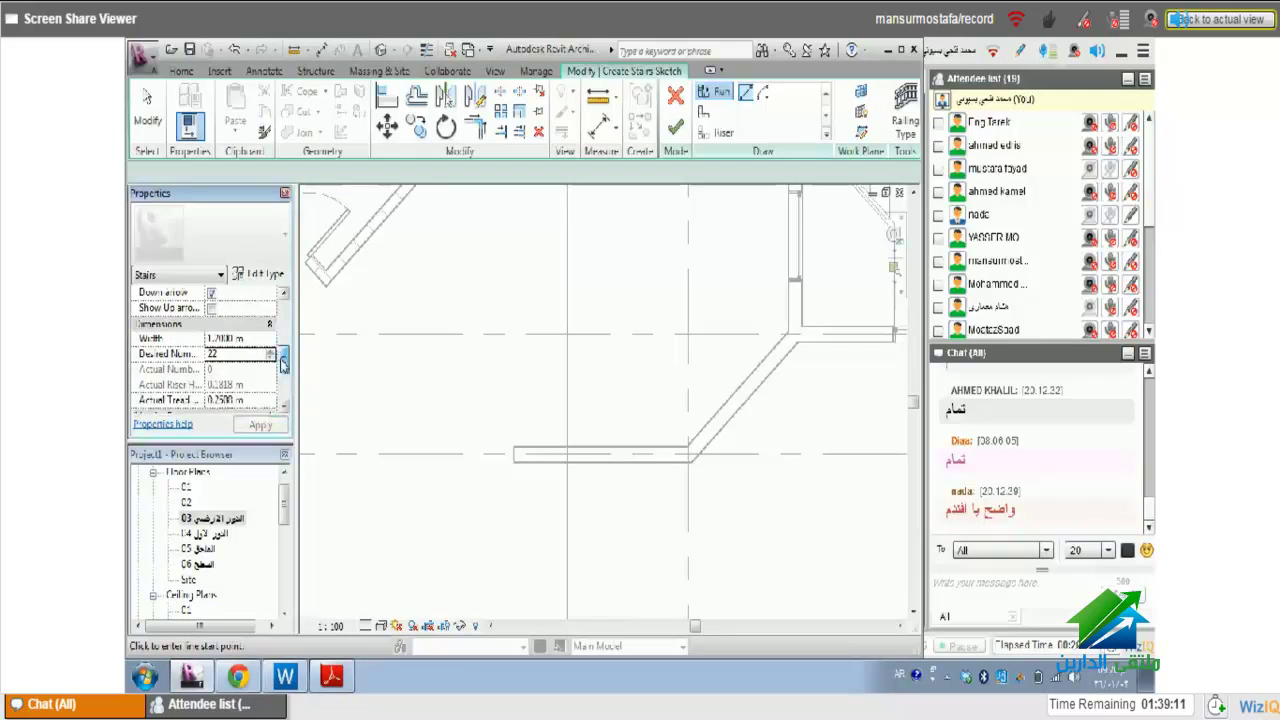
pyautogui.scroll(-1, 283, 366)
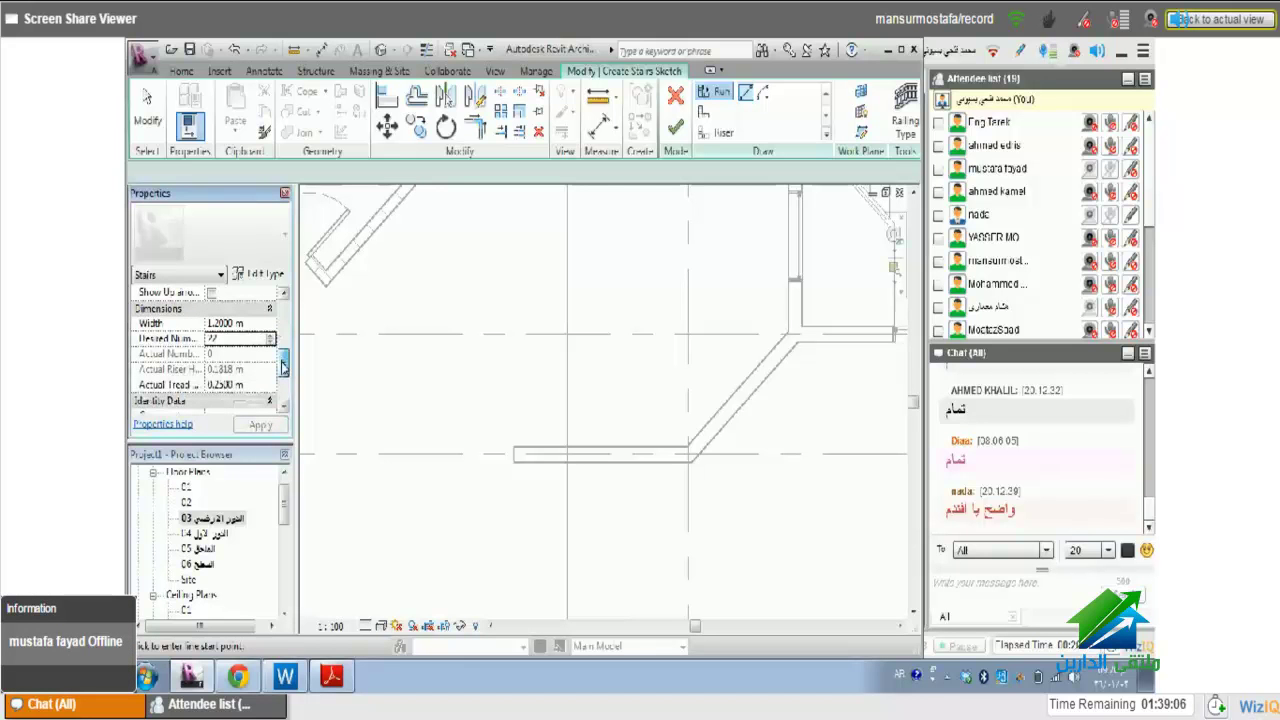
pyautogui.moveTo(282, 367); pyautogui.dragTo(283, 378)
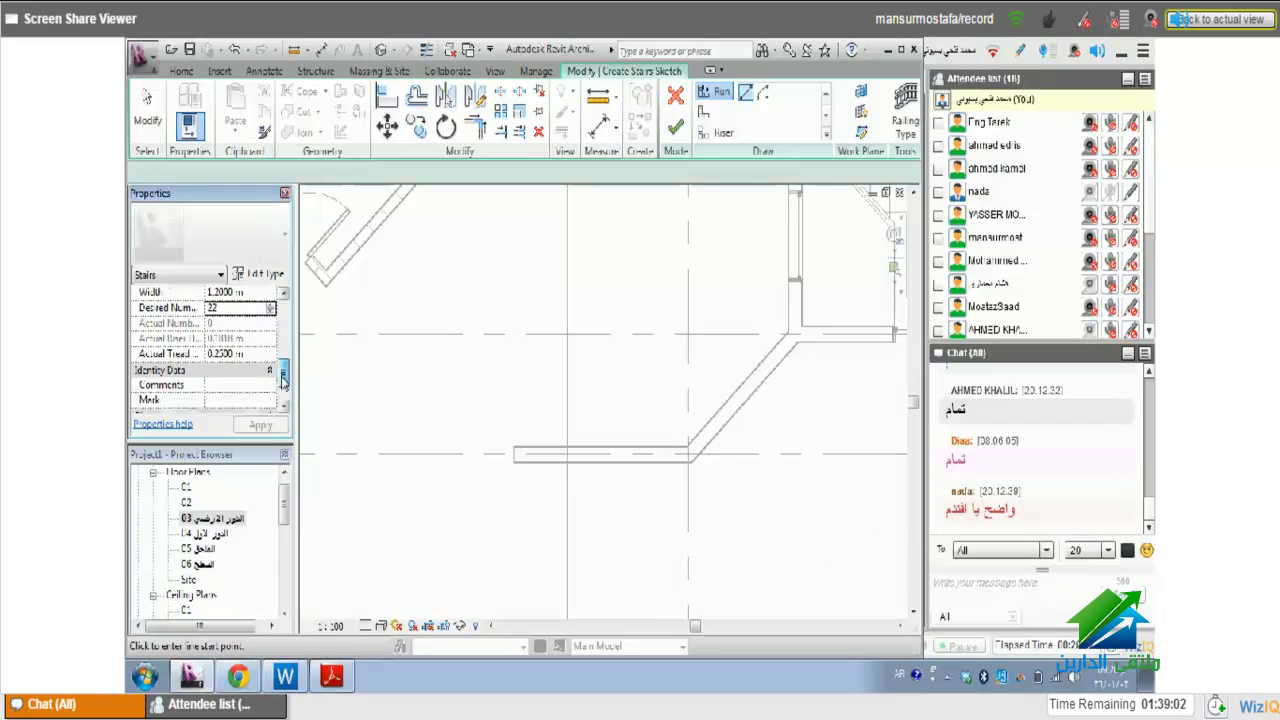
pyautogui.moveTo(282, 380)
pyautogui.mouseDown()
pyautogui.moveTo(284, 392)
pyautogui.moveTo(287, 372)
pyautogui.mouseUp()
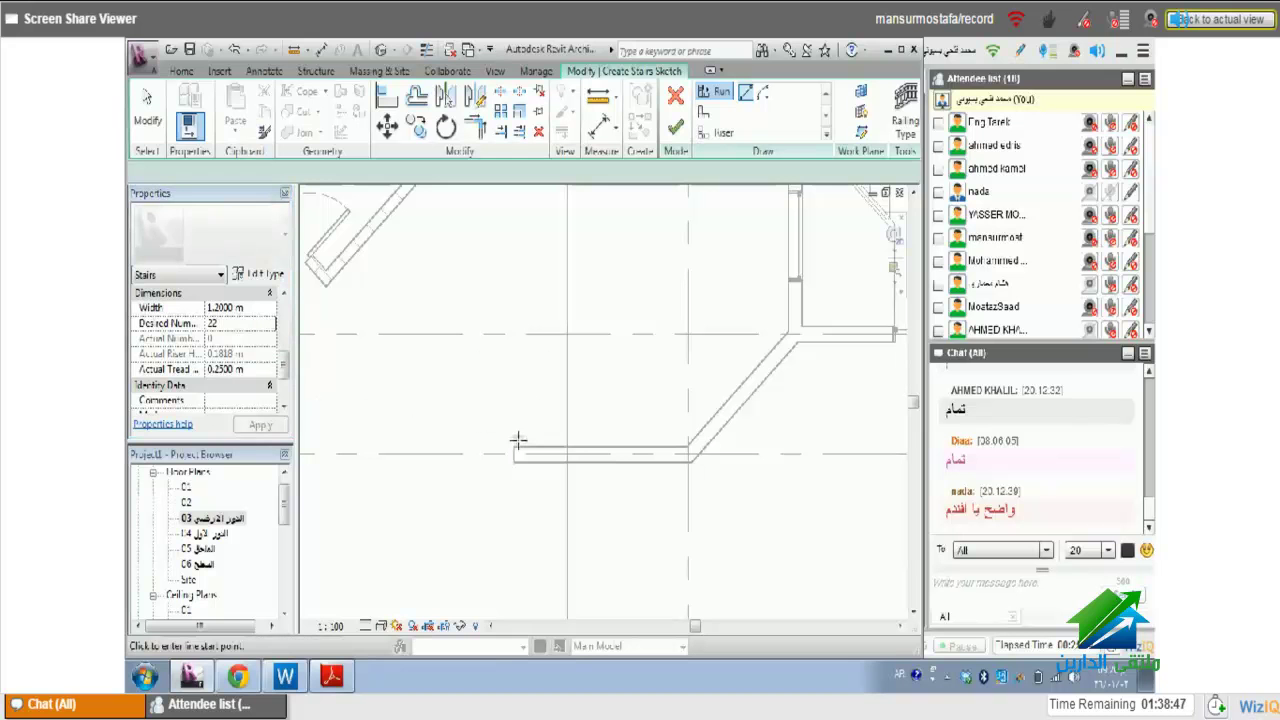
pyautogui.click(331, 679)
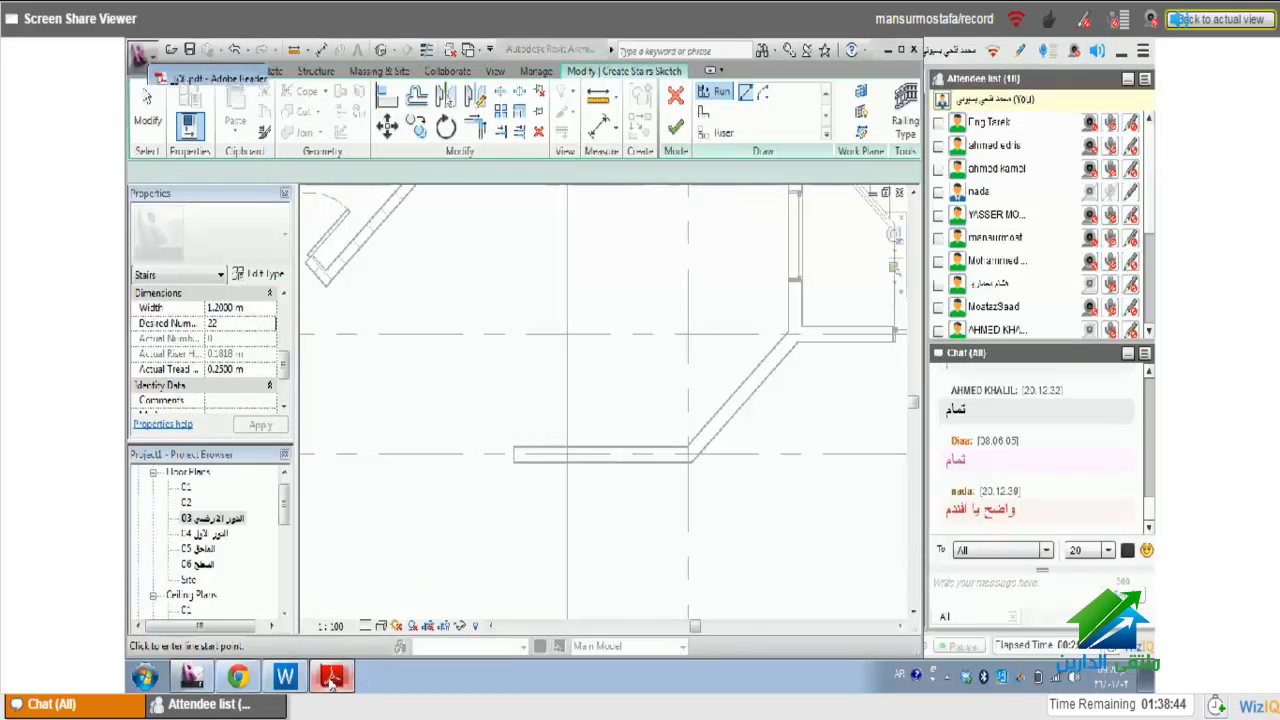
pyautogui.click(331, 679)
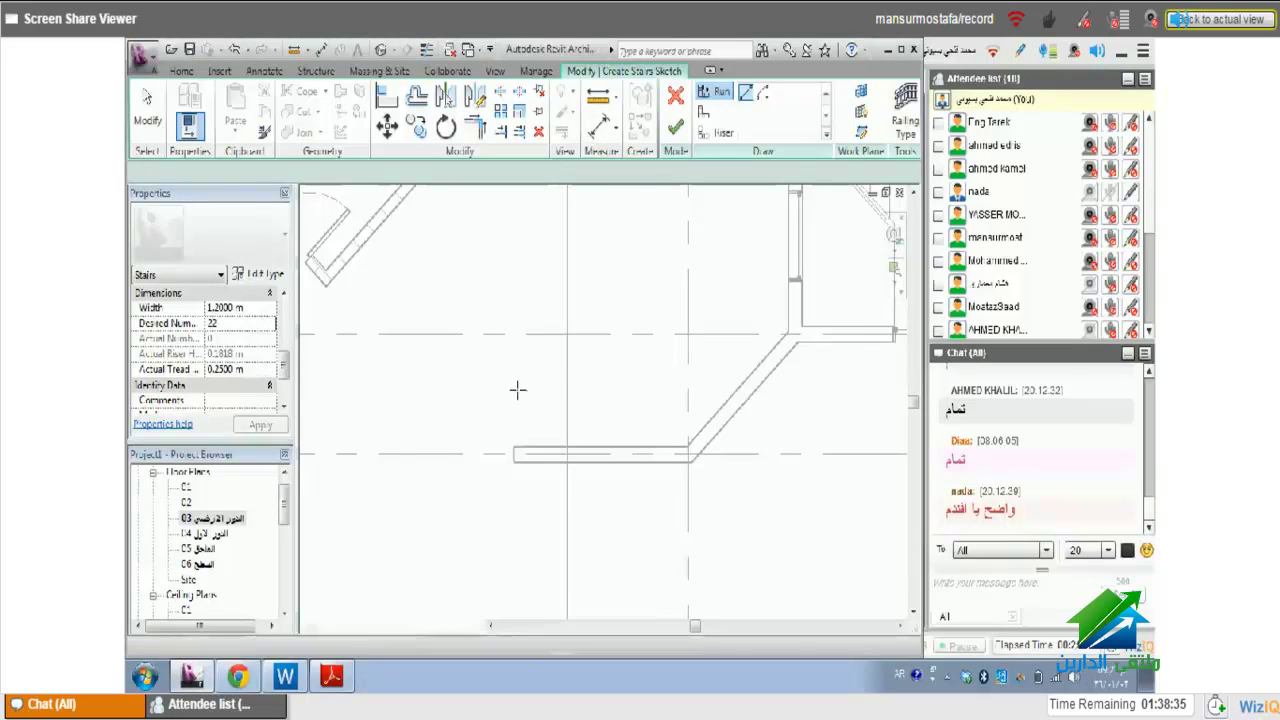
# - Sketch a straight first stair run, placing 9 risers with 13 still remaining
pyautogui.click(516, 350)
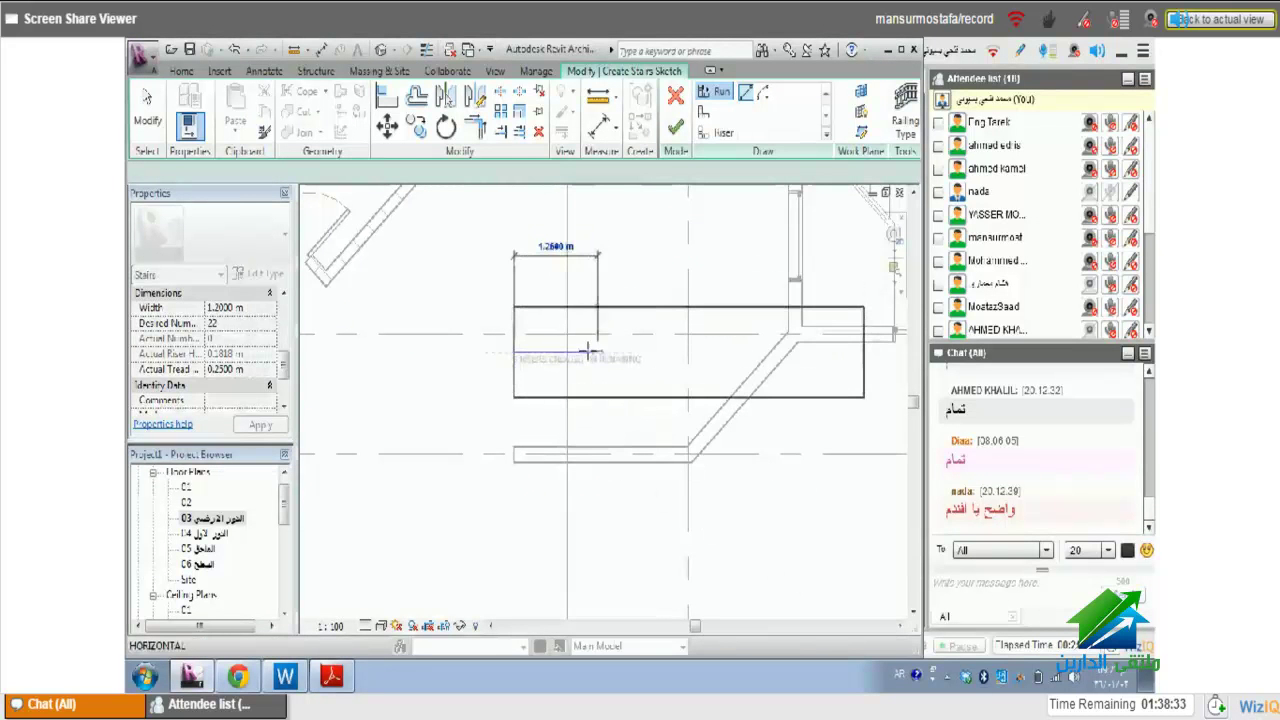
pyautogui.scroll(2, 543, 348)
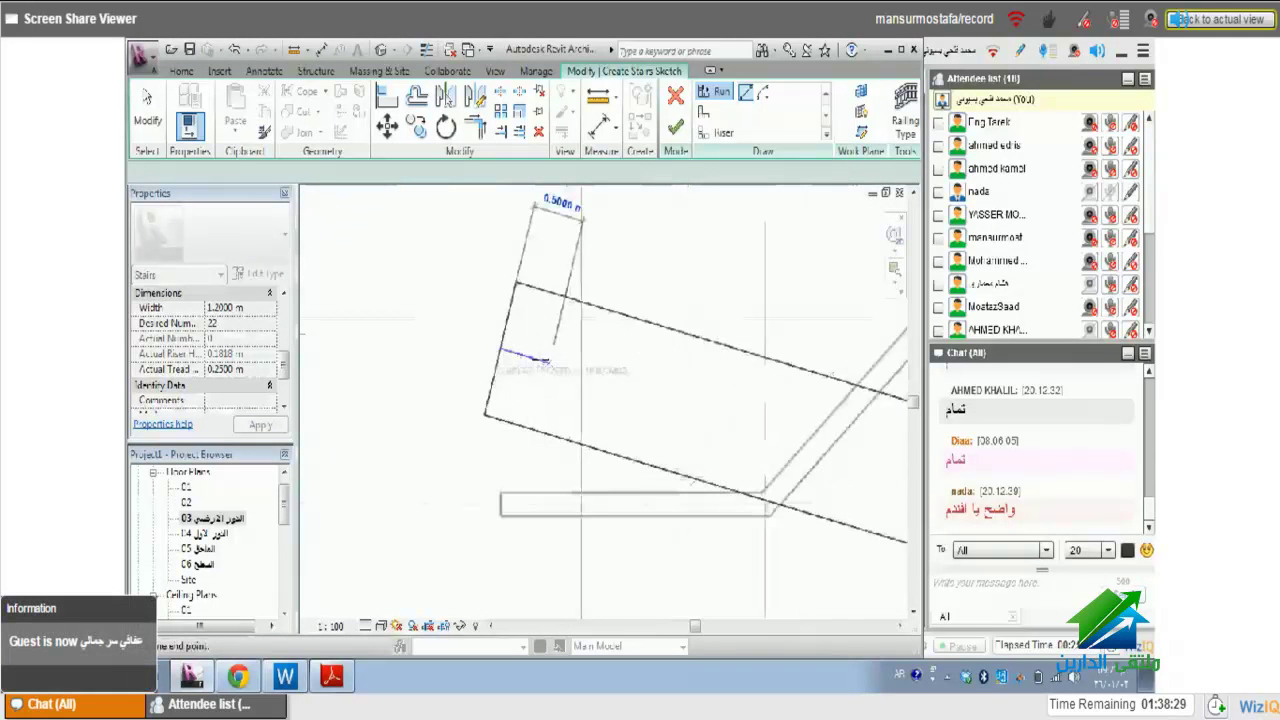
pyautogui.scroll(1, 548, 360)
pyautogui.scroll(1, 560, 355)
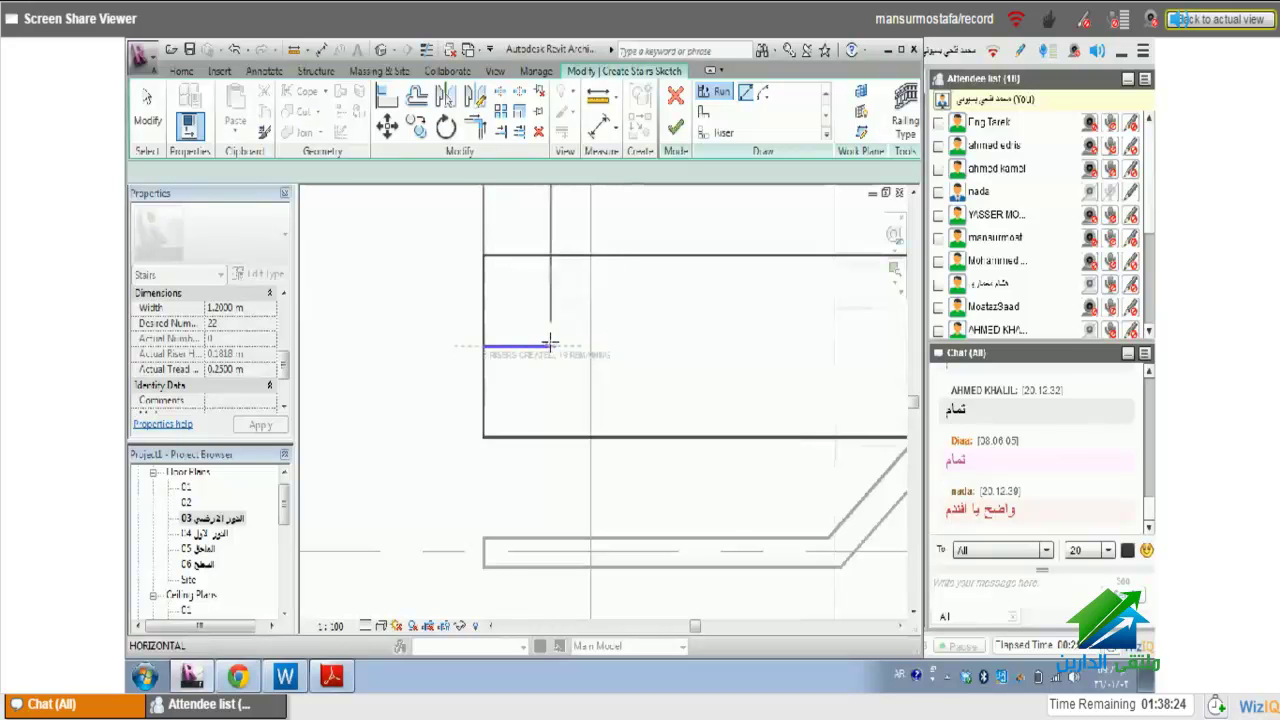
pyautogui.scroll(1, 550, 343)
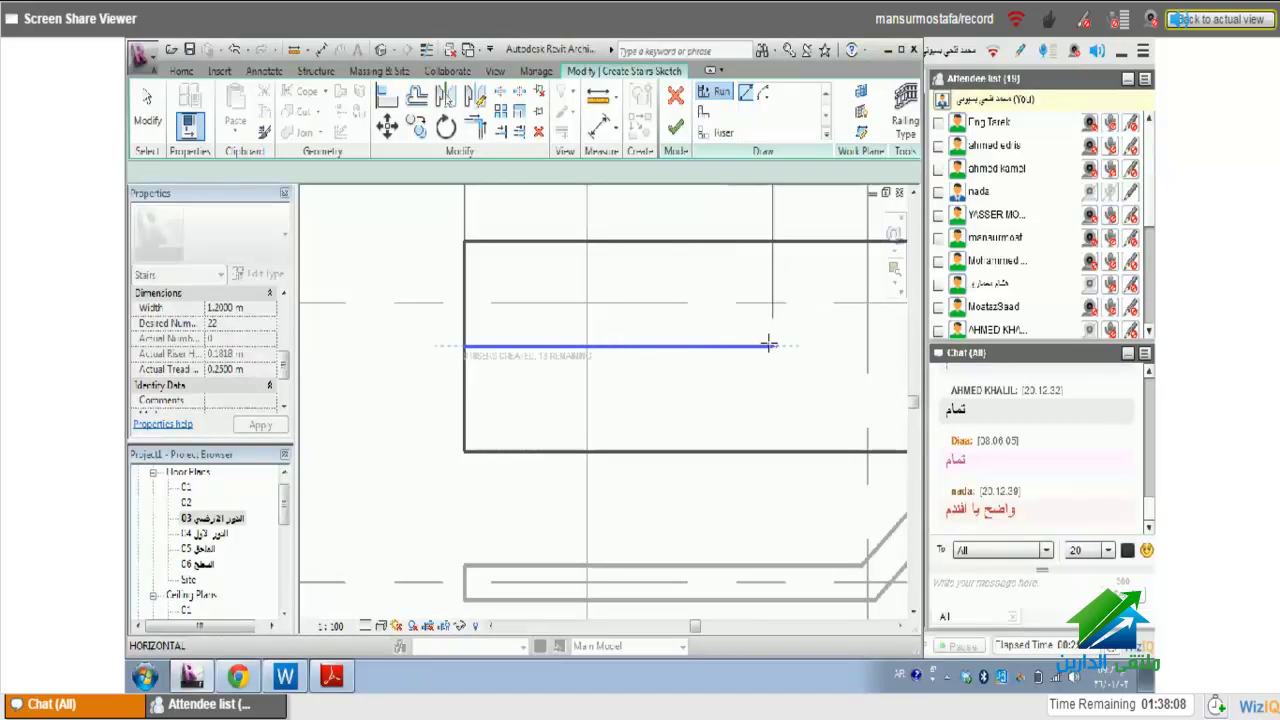
pyautogui.click(769, 344)
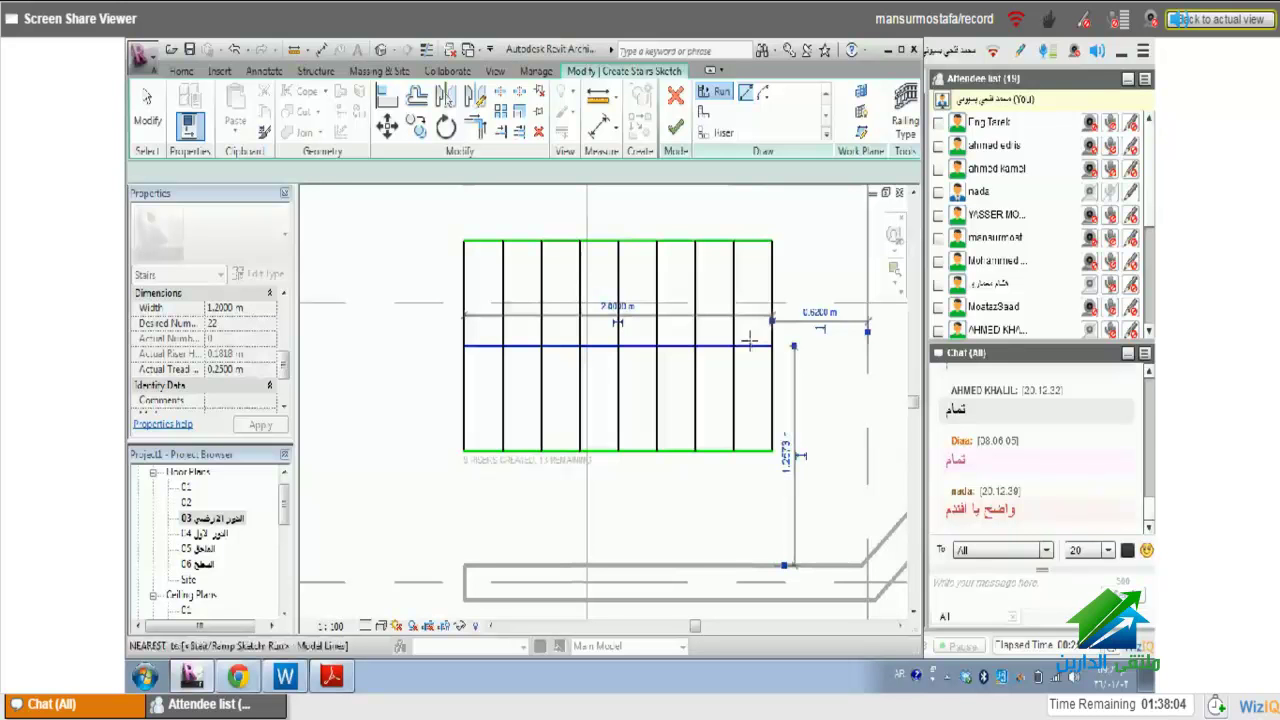
pyautogui.scroll(-3, 749, 341)
pyautogui.moveTo(749, 341); pyautogui.dragTo(683, 389, button='middle')
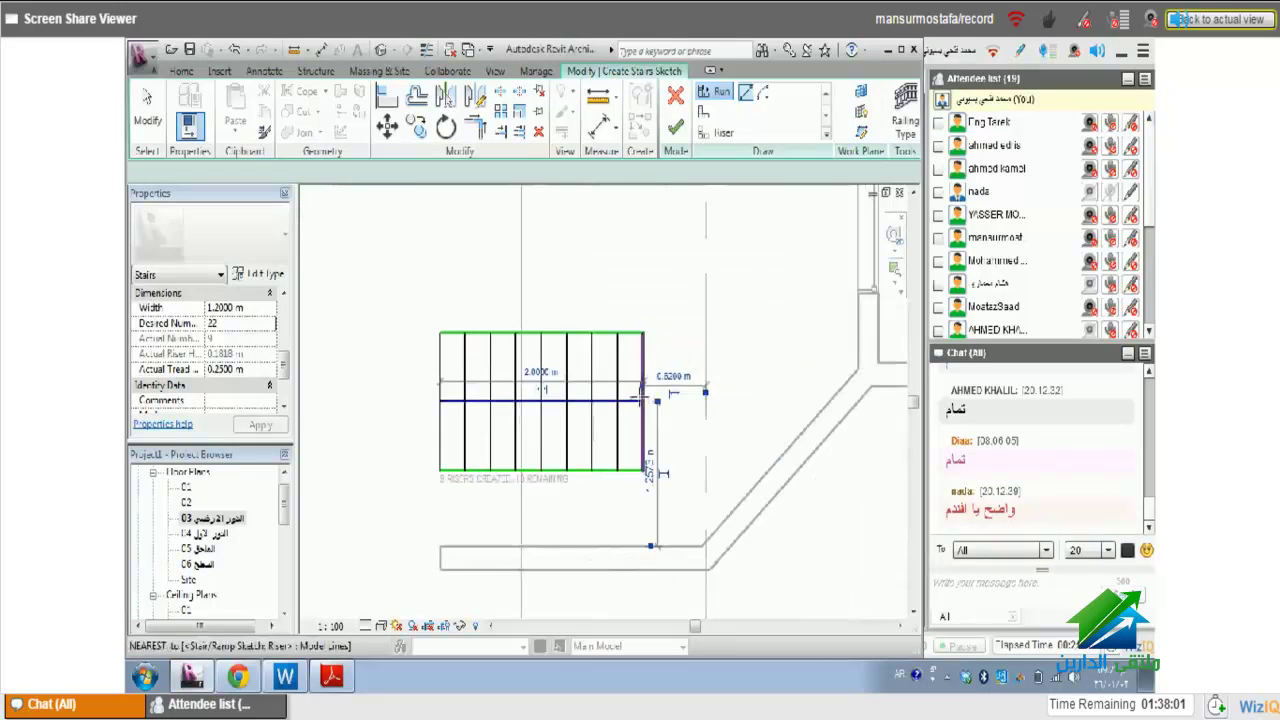
pyautogui.scroll(-3, 683, 389)
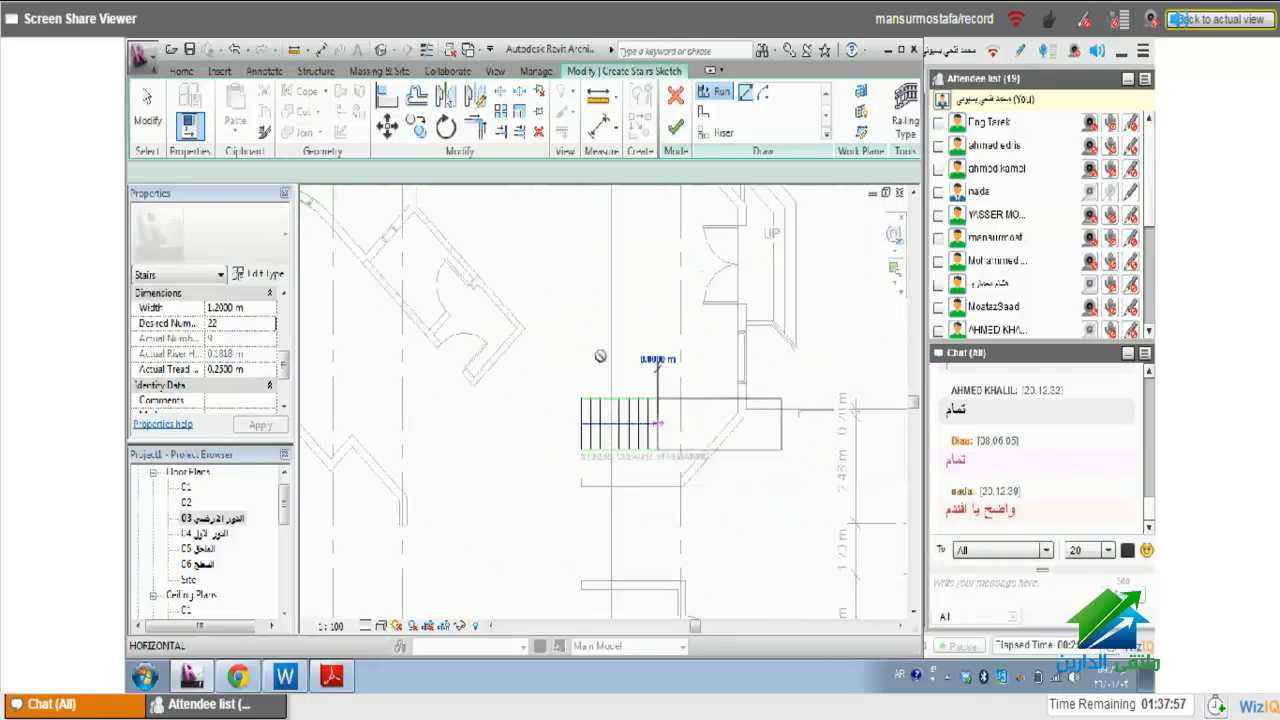
pyautogui.scroll(4, 628, 432)
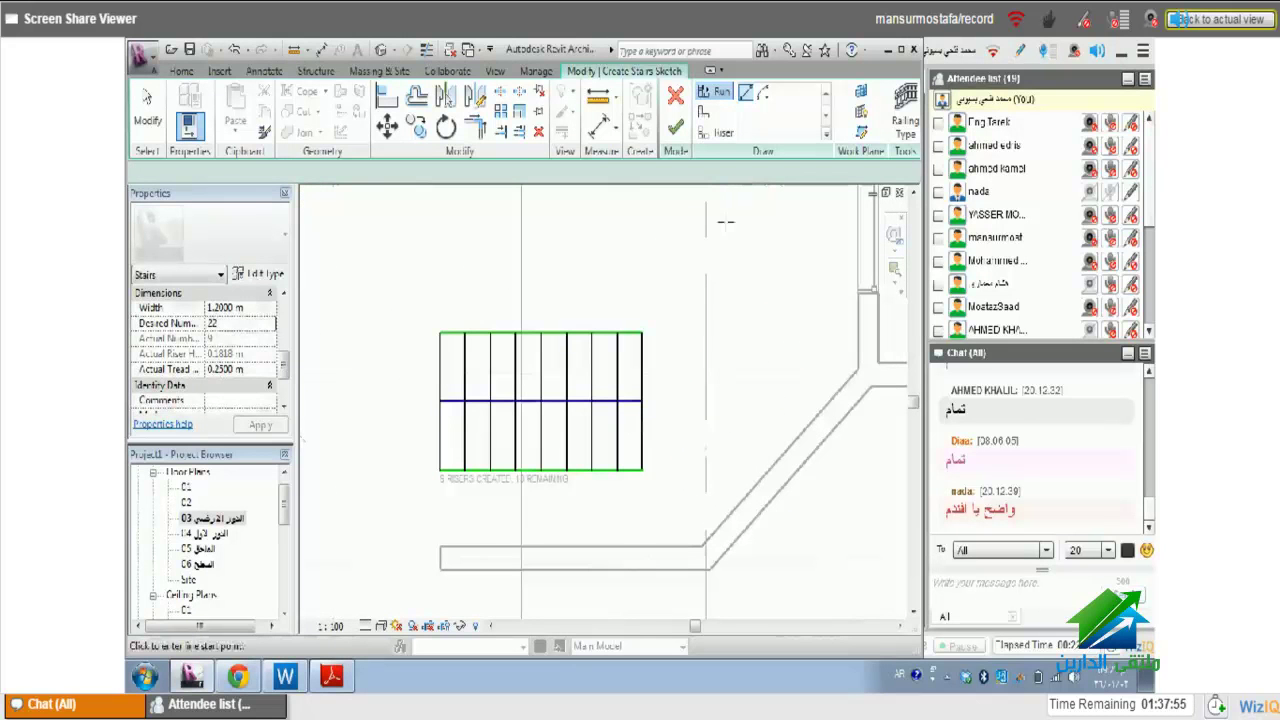
pyautogui.scroll(-2, 698, 400)
pyautogui.scroll(-1, 698, 400)
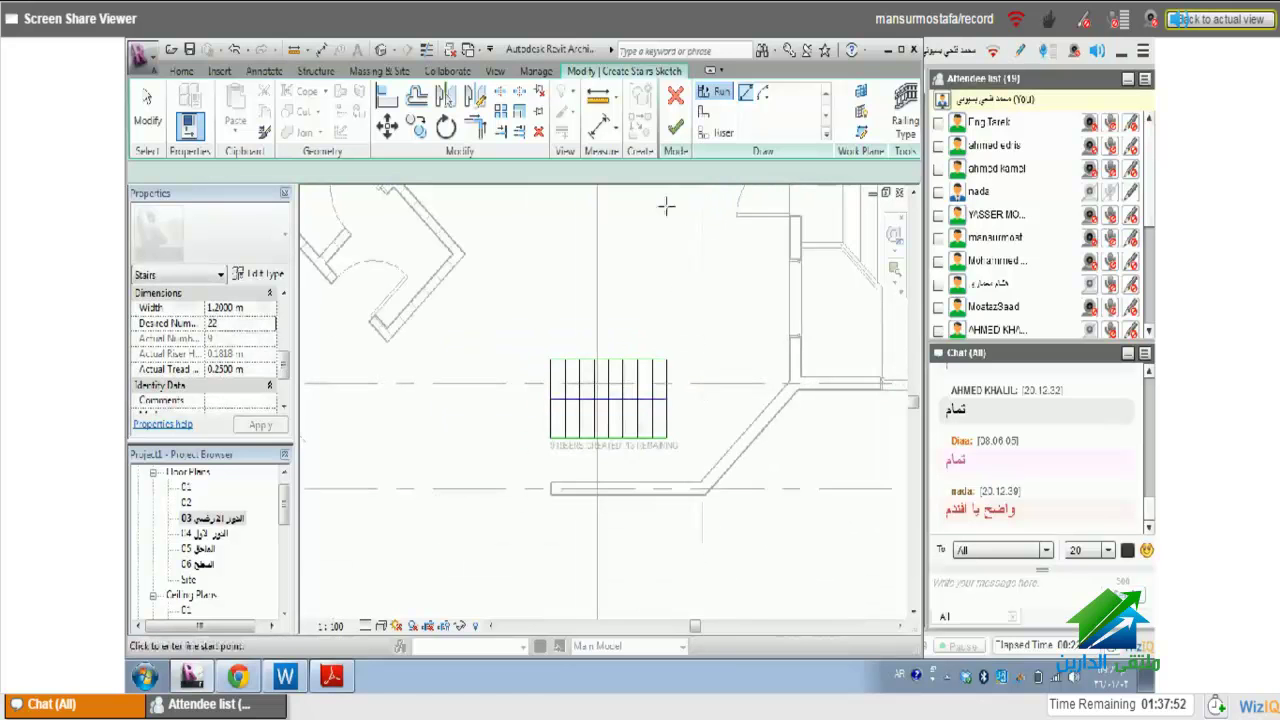
pyautogui.press('Escape')
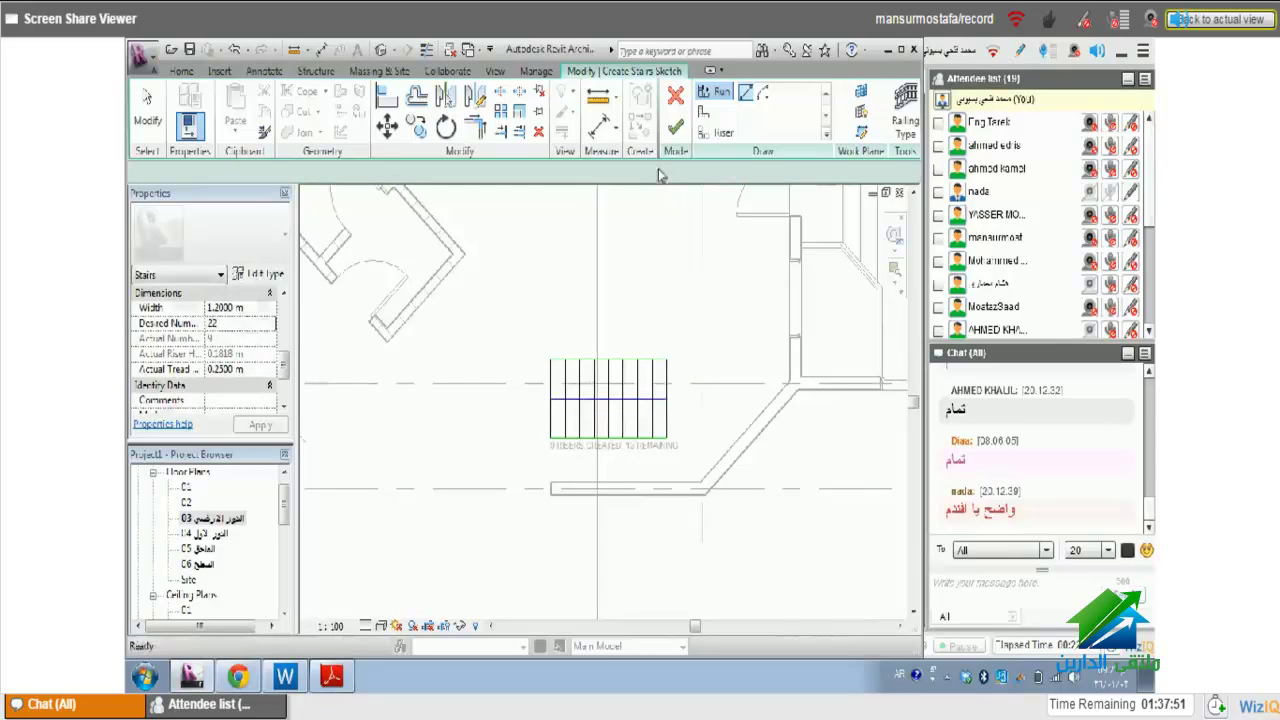
# - Discard the partial stair sketch and begin a new one on floor plan 03
pyautogui.click(677, 118)
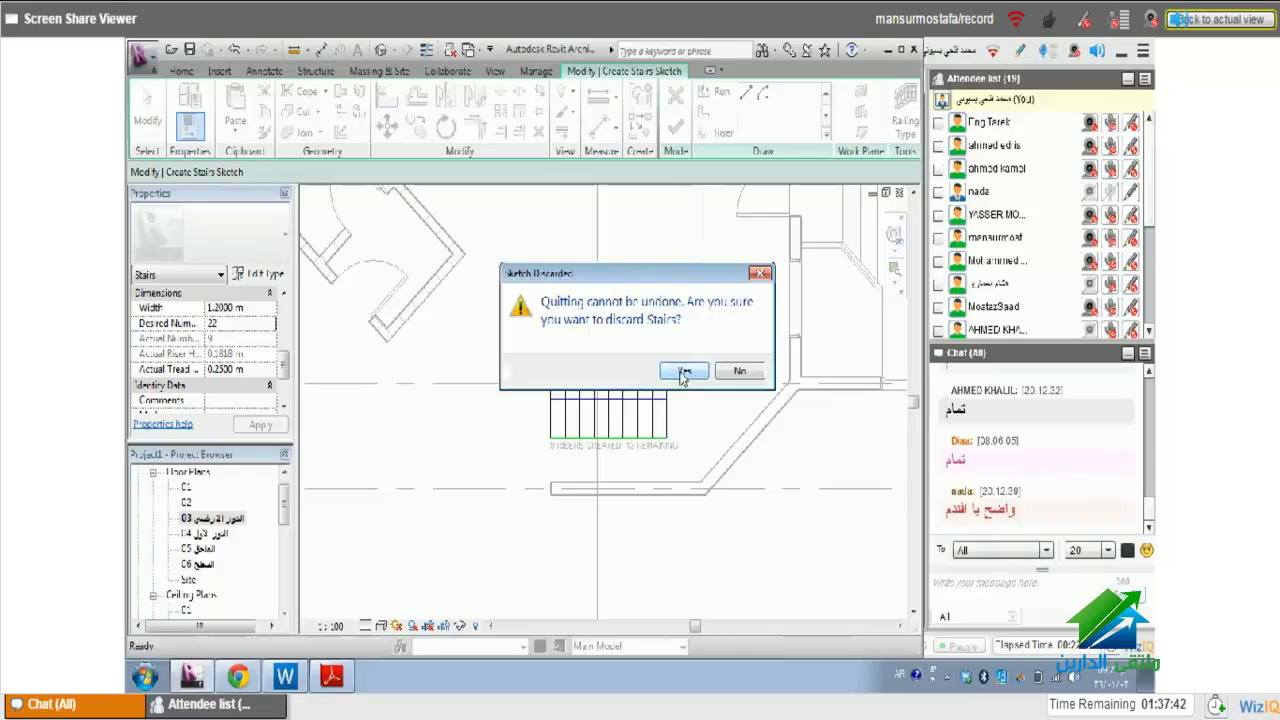
pyautogui.click(683, 372)
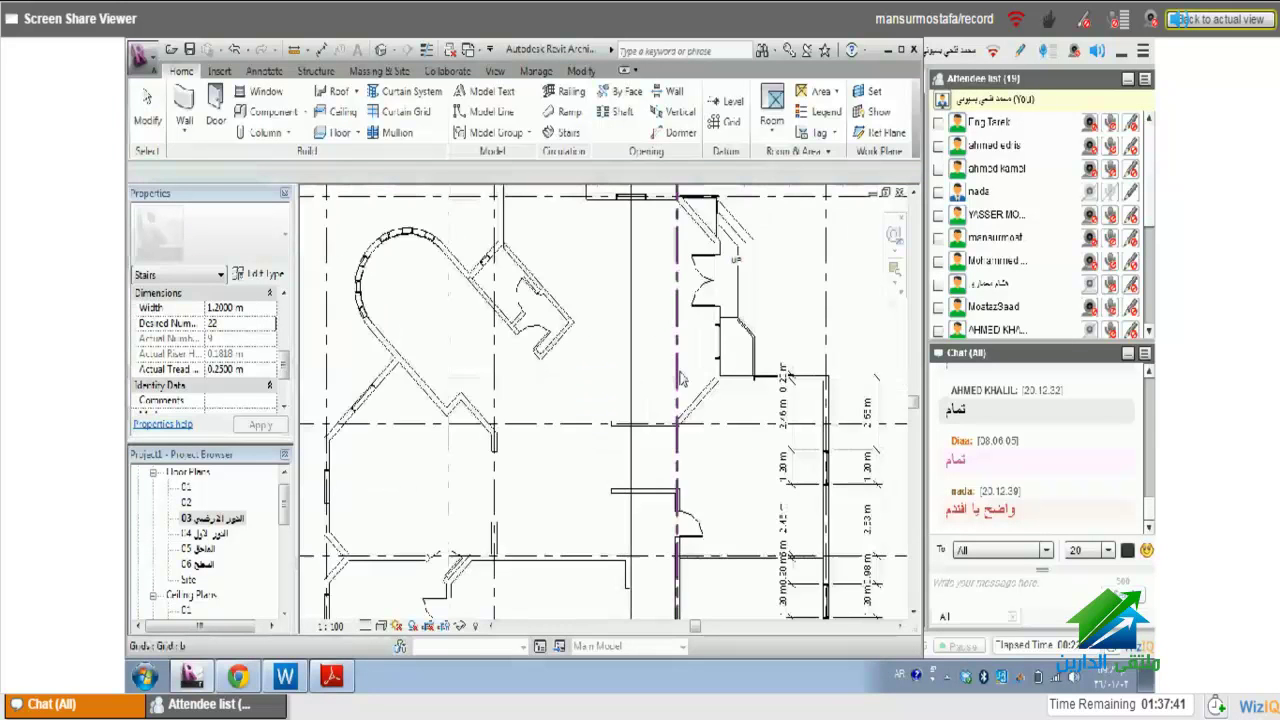
pyautogui.click(562, 132)
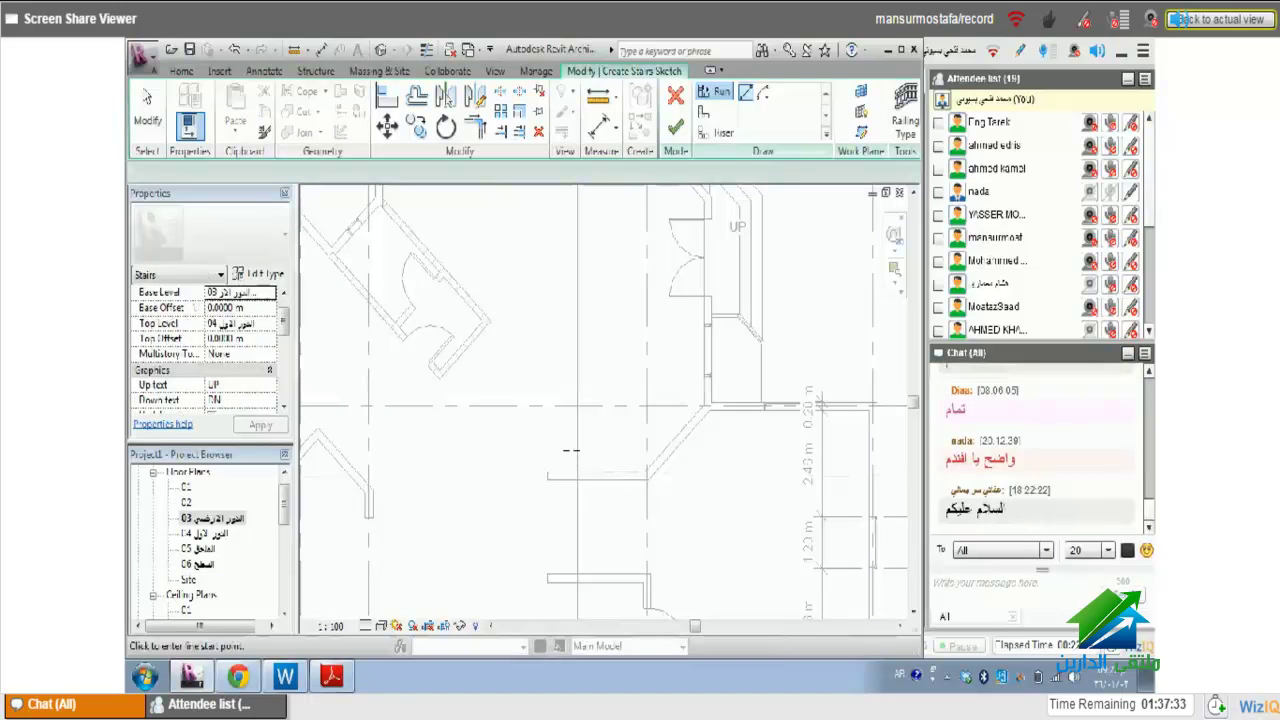
# - Cancel edit mode on the empty stair sketch, leaving the plan without stairs
pyautogui.scroll(2, 571, 451)
pyautogui.press('Escape')
pyautogui.moveTo(634, 471); pyautogui.dragTo(596, 497, button='middle')
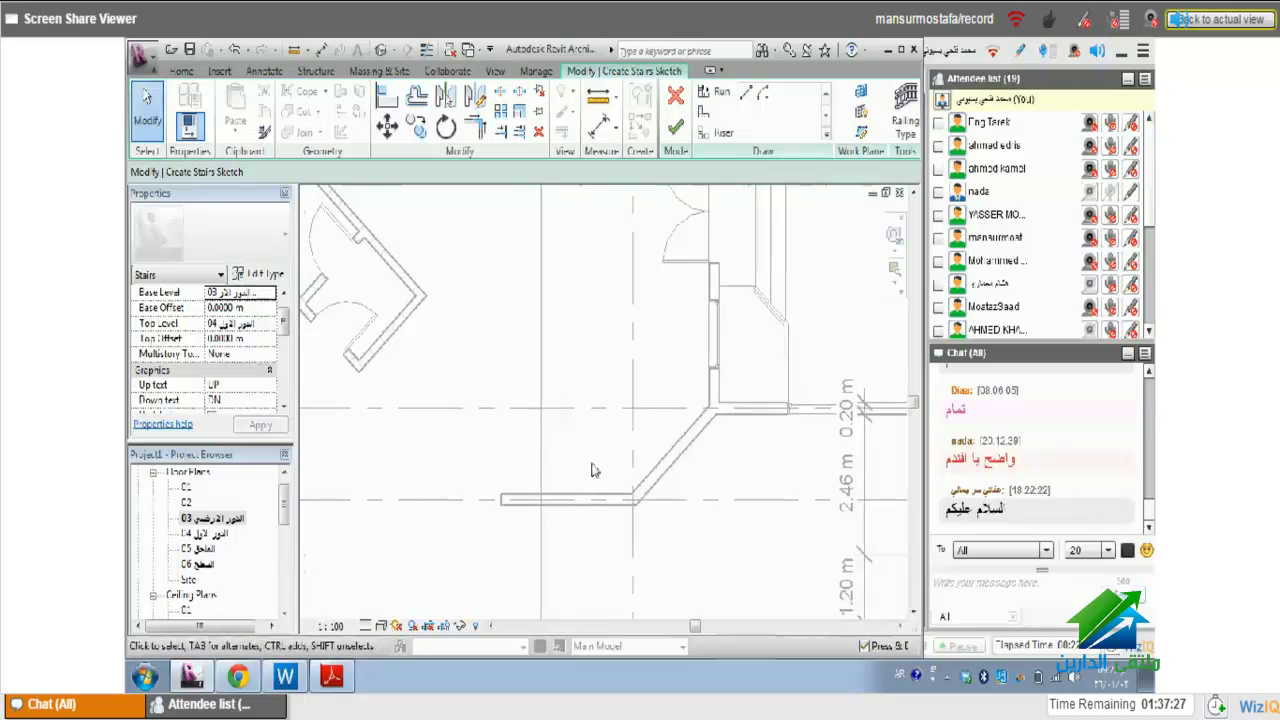
pyautogui.click(185, 71)
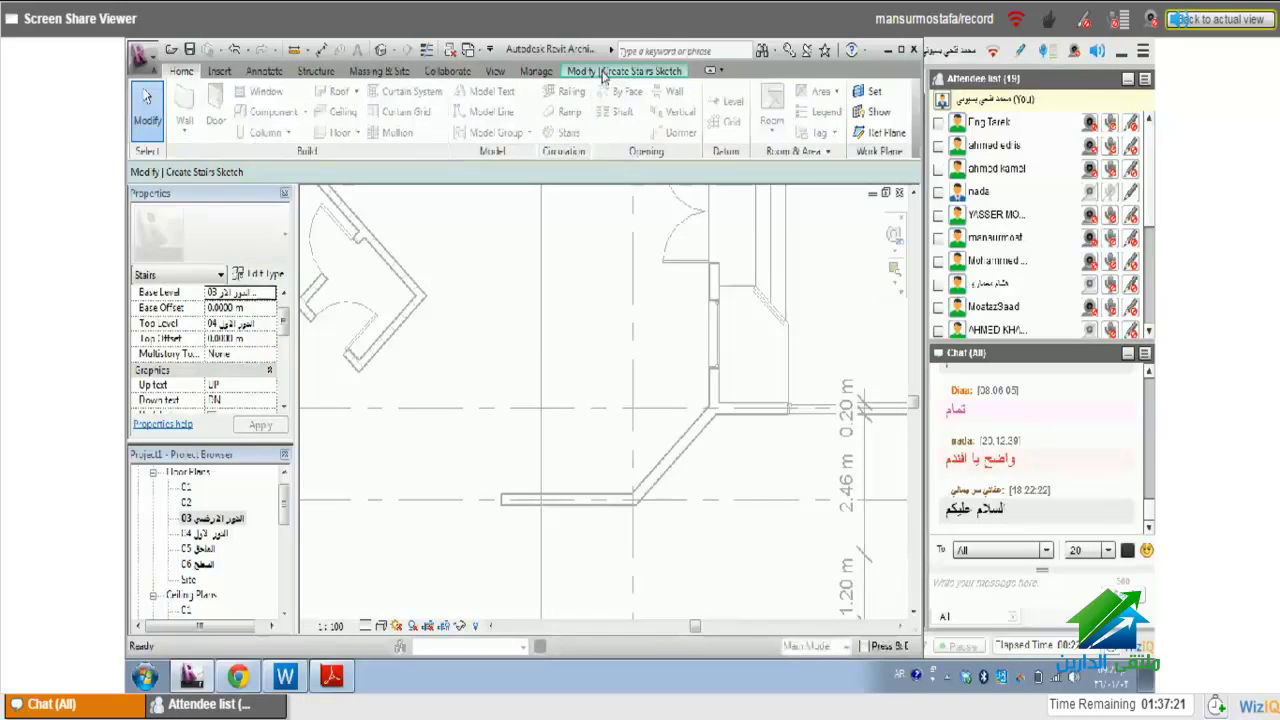
pyautogui.click(603, 72)
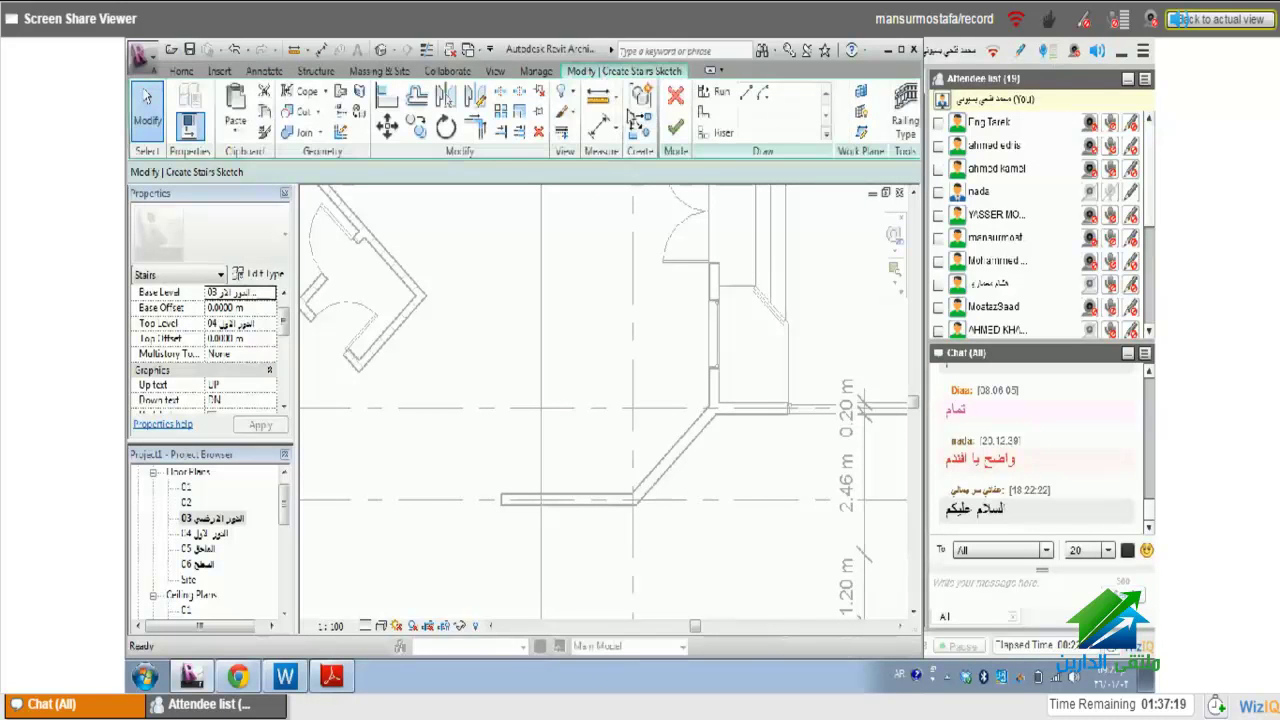
pyautogui.click(679, 102)
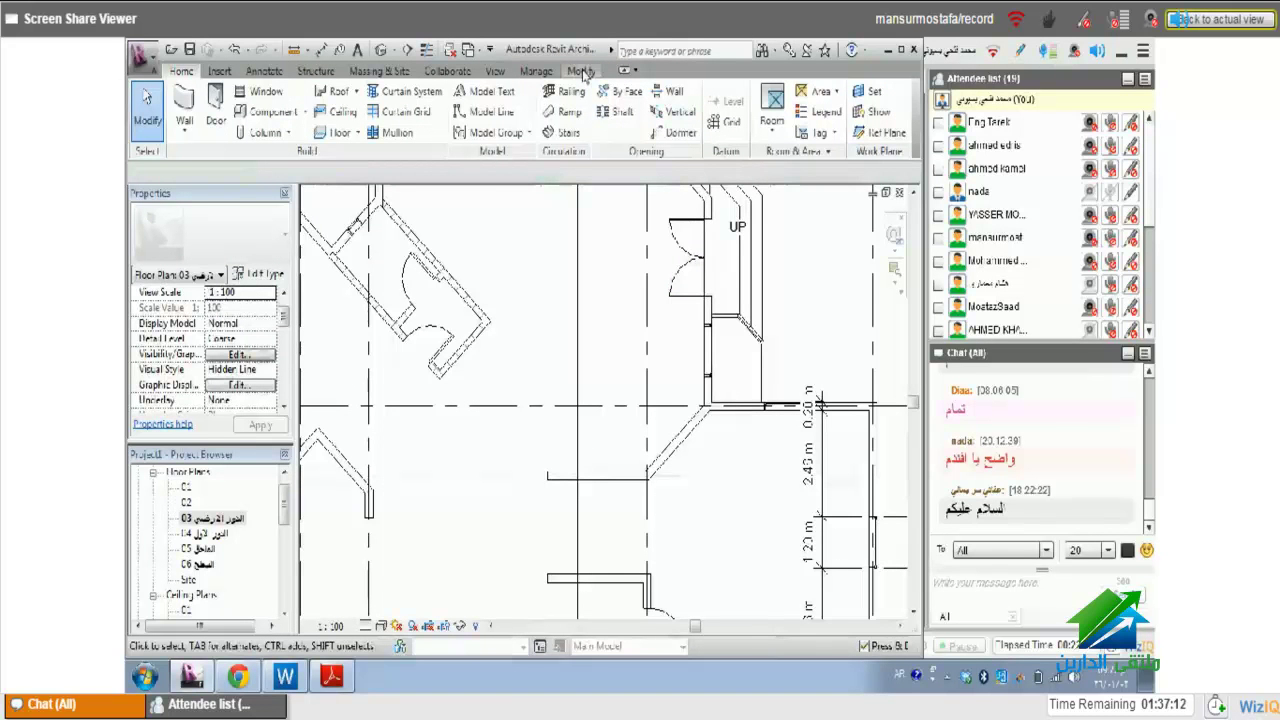
# - Start LI model guide lines at the wall end, drawing the first horizontal leg
pyautogui.scroll(1, 547, 434)
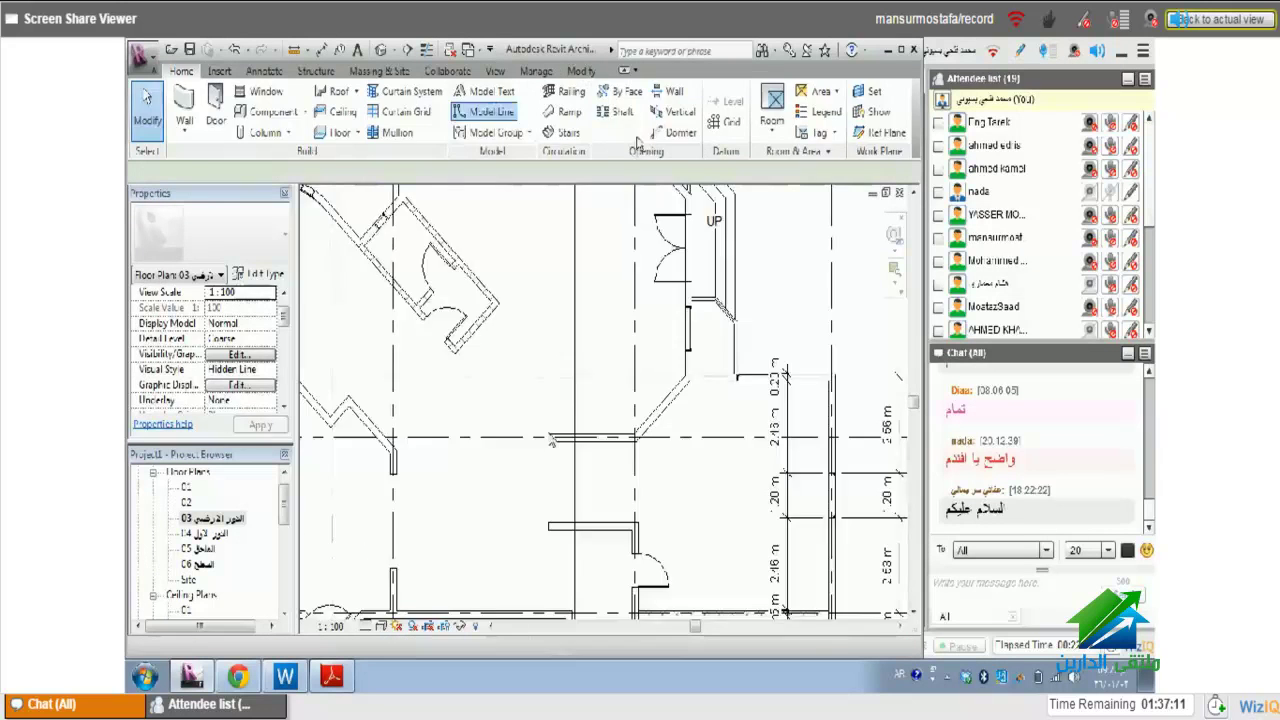
pyautogui.press('l')
pyautogui.press('i')
pyautogui.click(547, 436)
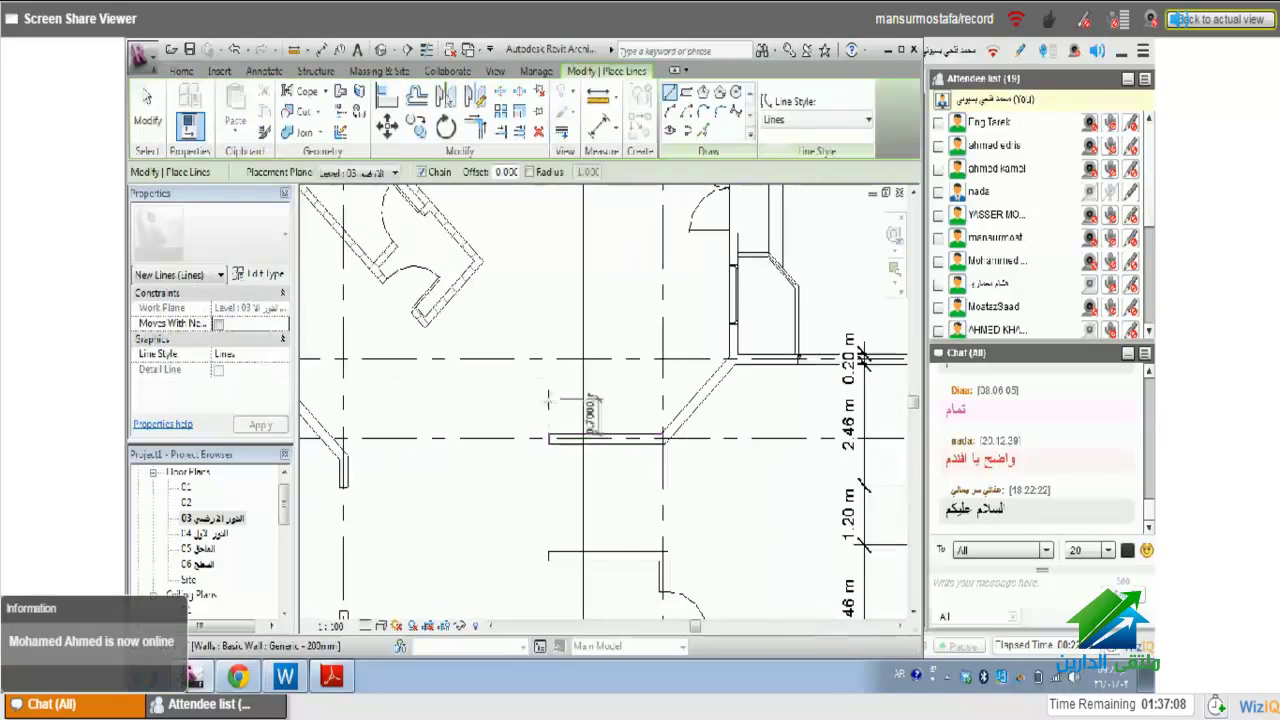
pyautogui.click(547, 362)
pyautogui.click(655, 362)
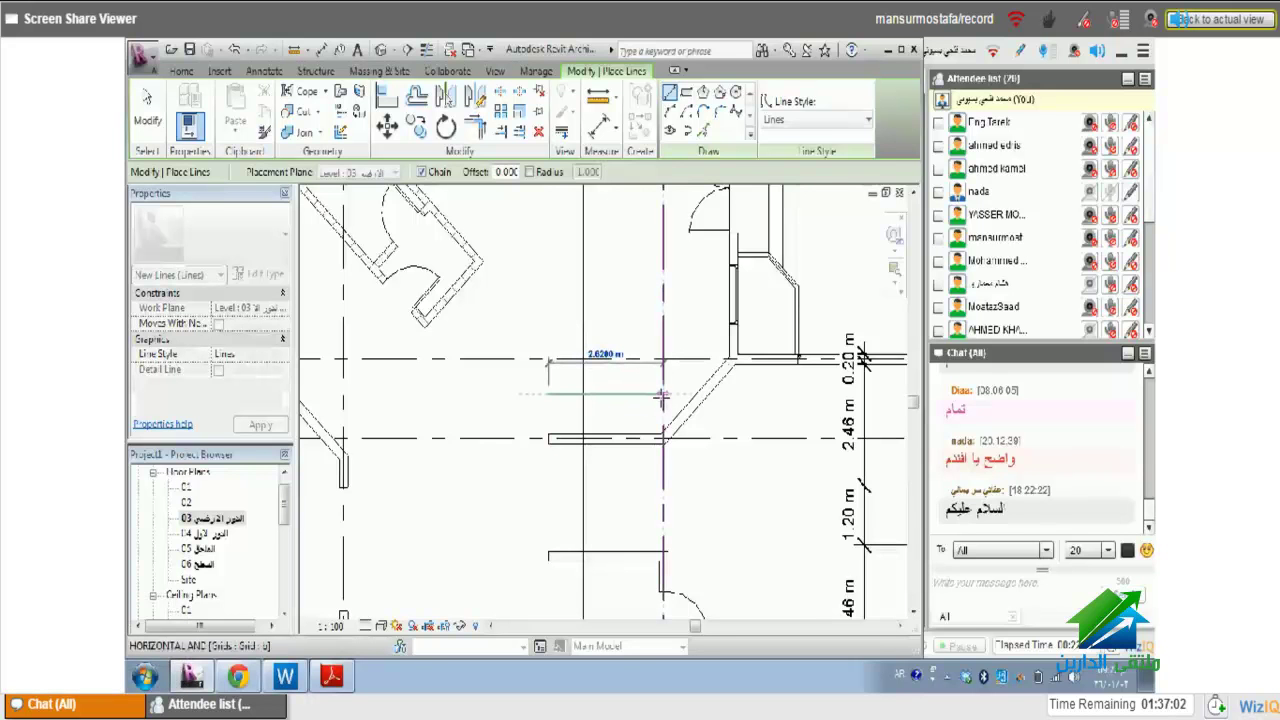
pyautogui.scroll(2, 662, 395)
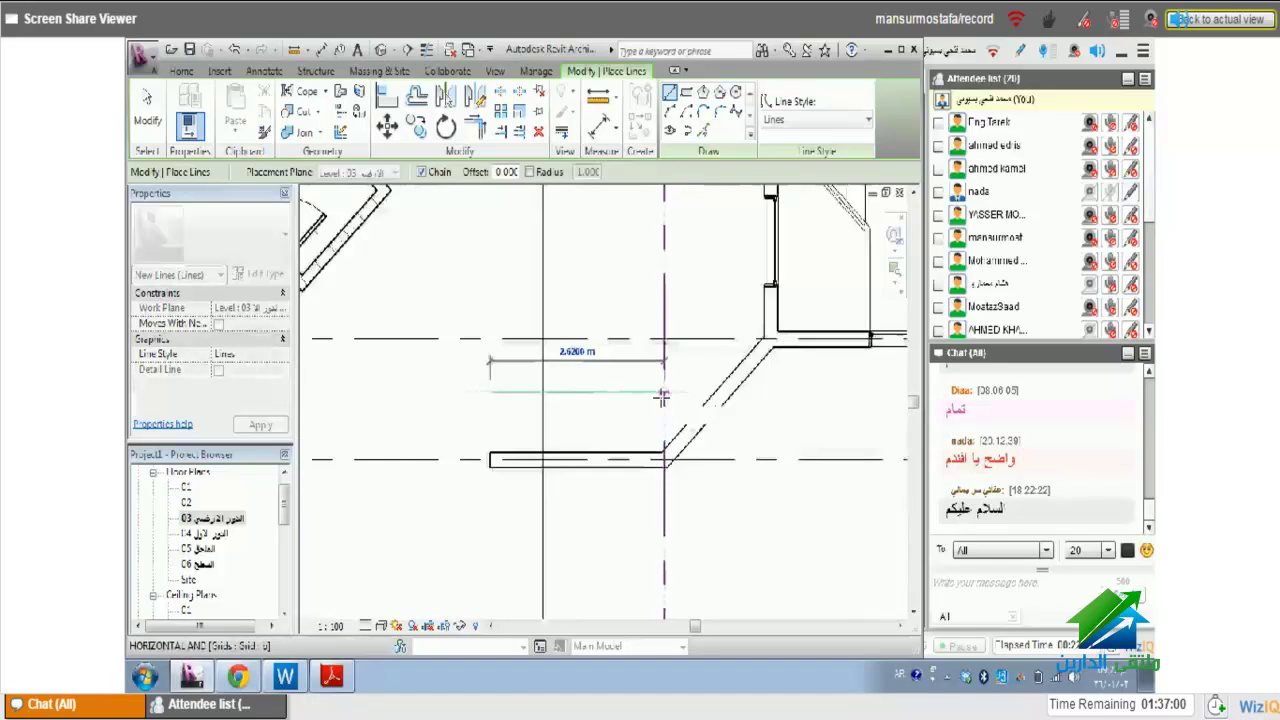
pyautogui.scroll(1, 662, 395)
# - Continue the guide line with a 45° diagonal and a vertical leg beside the angled wall
pyautogui.click(664, 391)
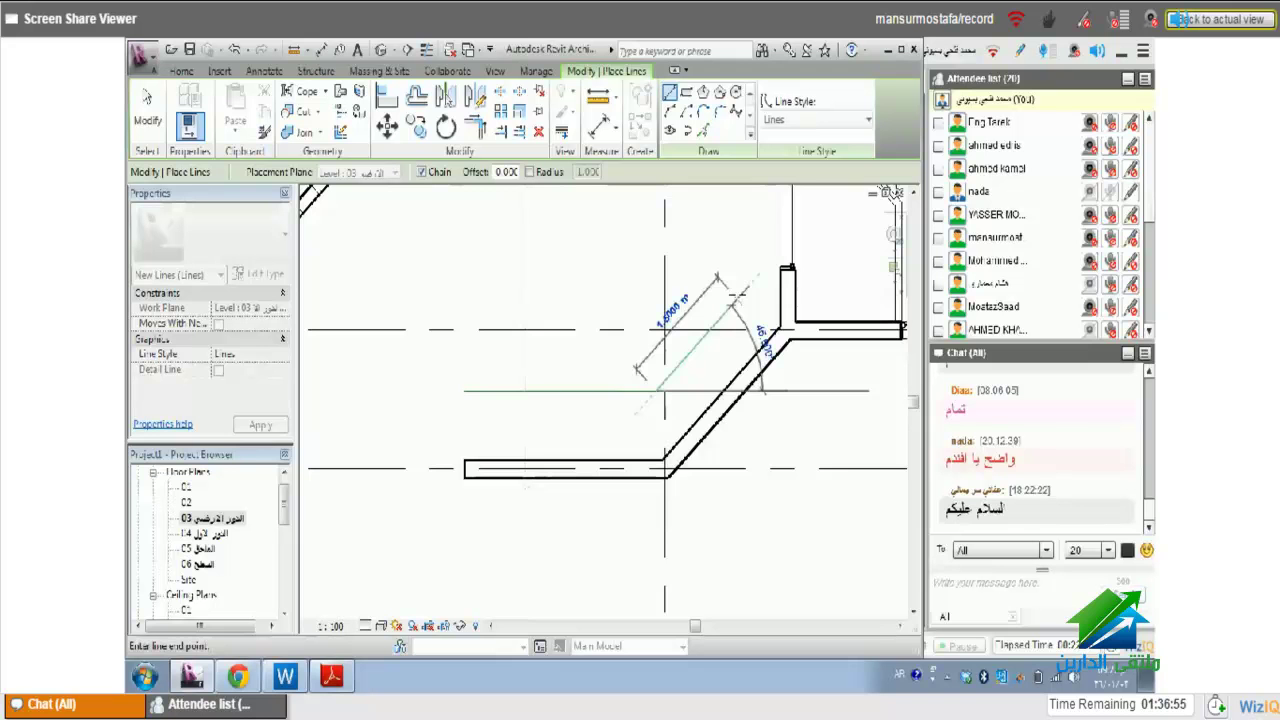
pyautogui.click(738, 292)
pyautogui.moveTo(738, 292); pyautogui.dragTo(718, 402, button='middle')
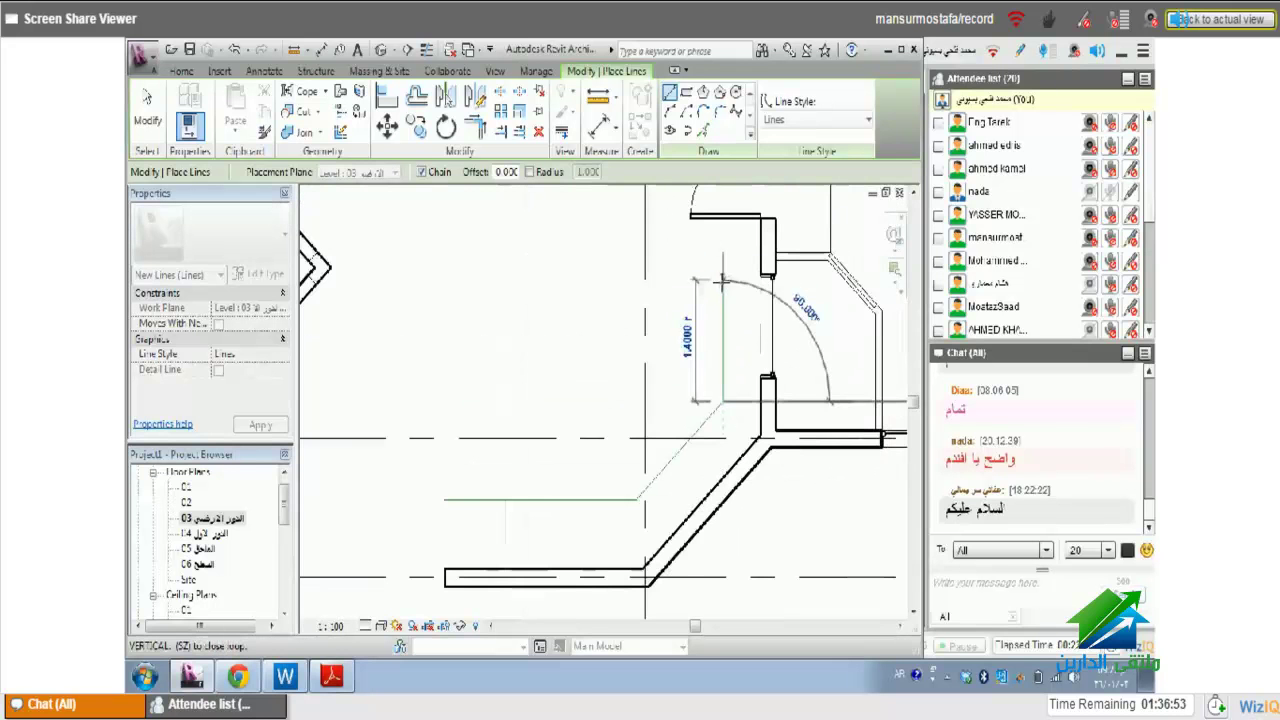
pyautogui.click(710, 270)
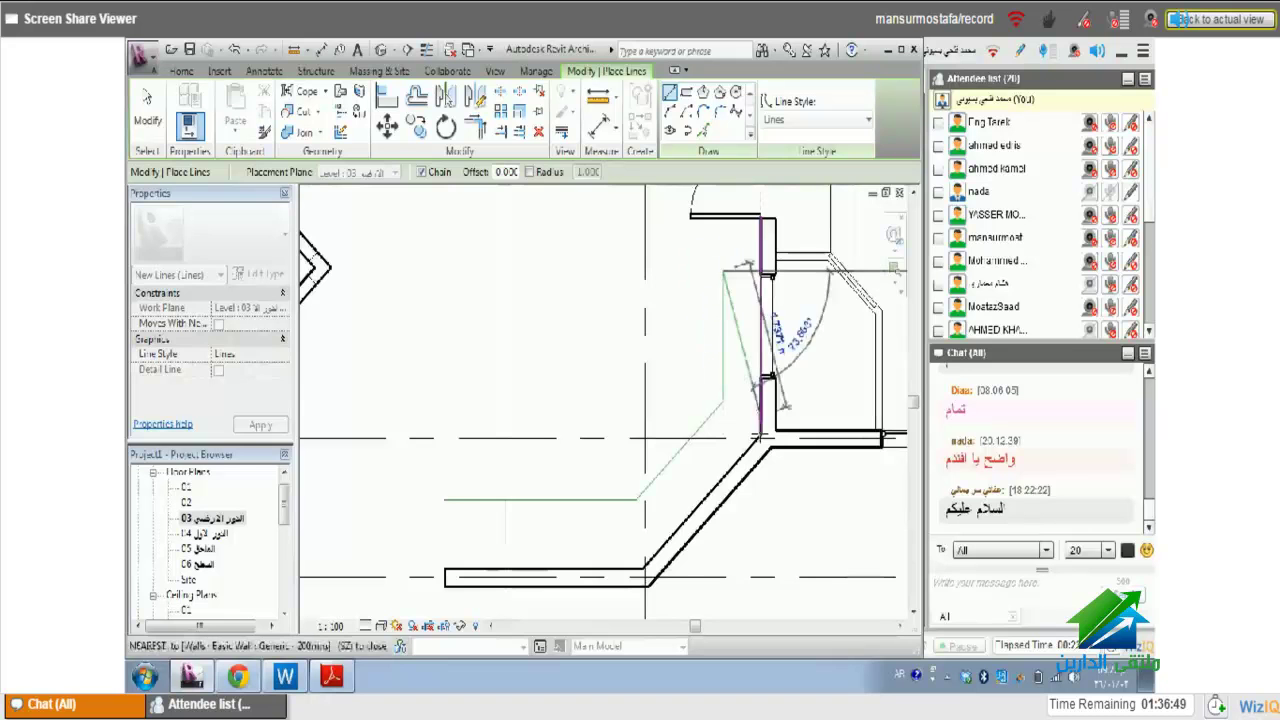
pyautogui.press('Escape')
pyautogui.press('Escape')
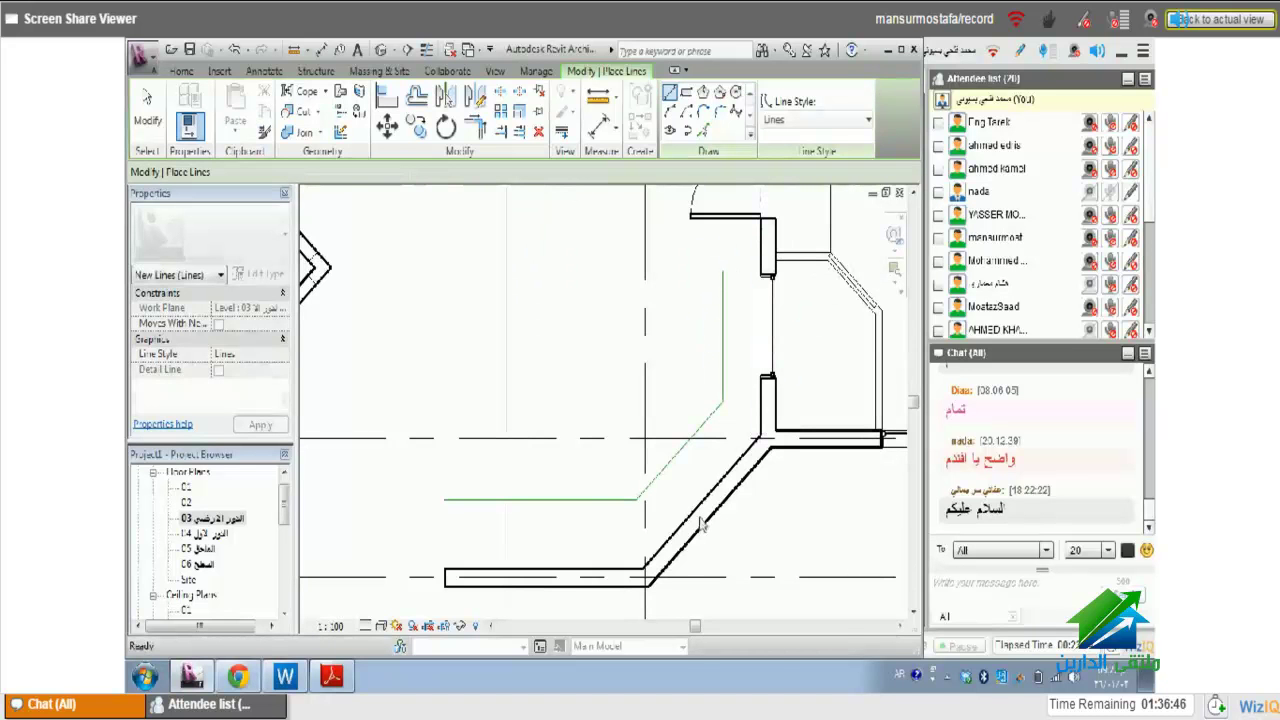
pyautogui.click(678, 460)
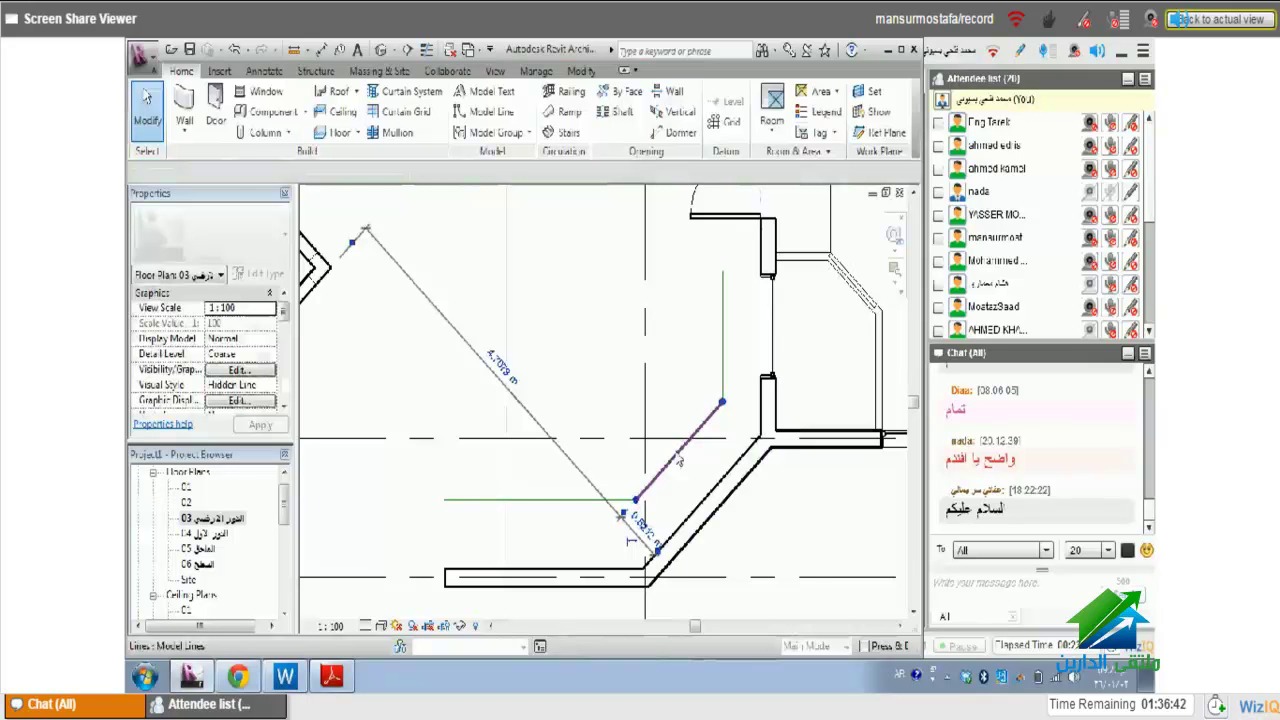
# - Move the vertical guide line from 0.4 m to 0.6 m off the wall, then start a new stair sketch
pyautogui.click(678, 460)
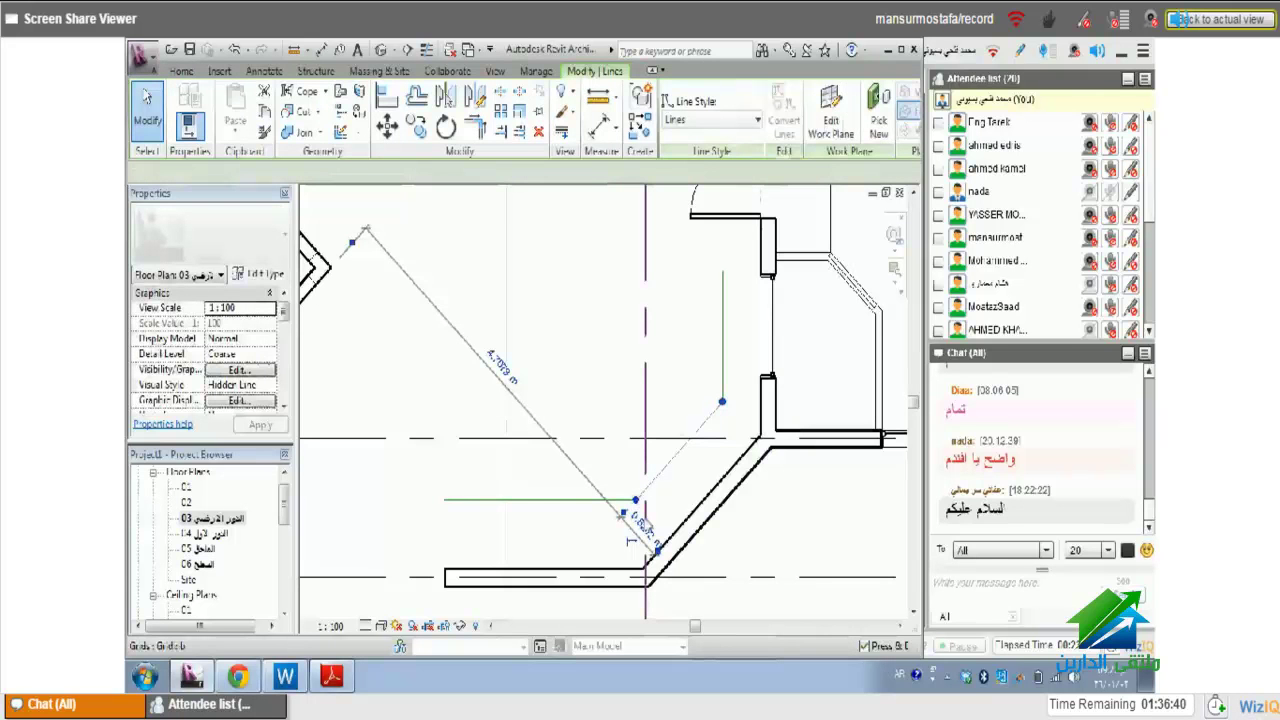
pyautogui.scroll(2, 631, 540)
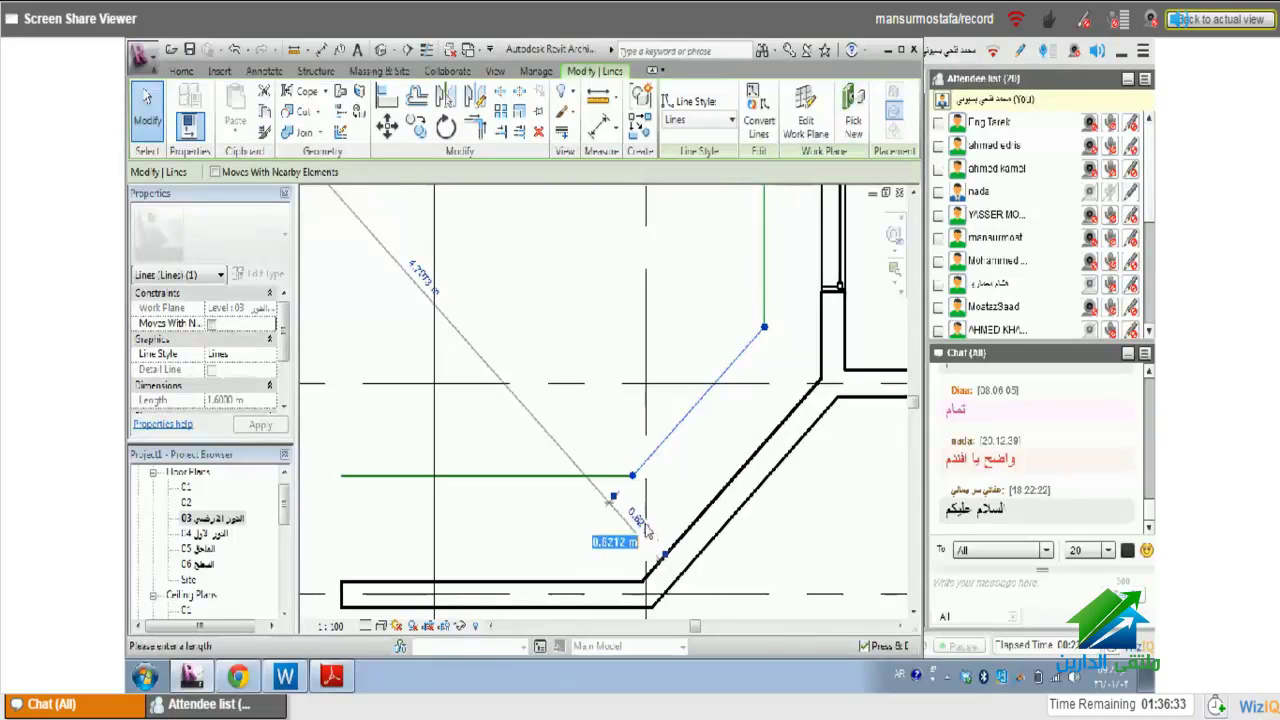
pyautogui.click(590, 476)
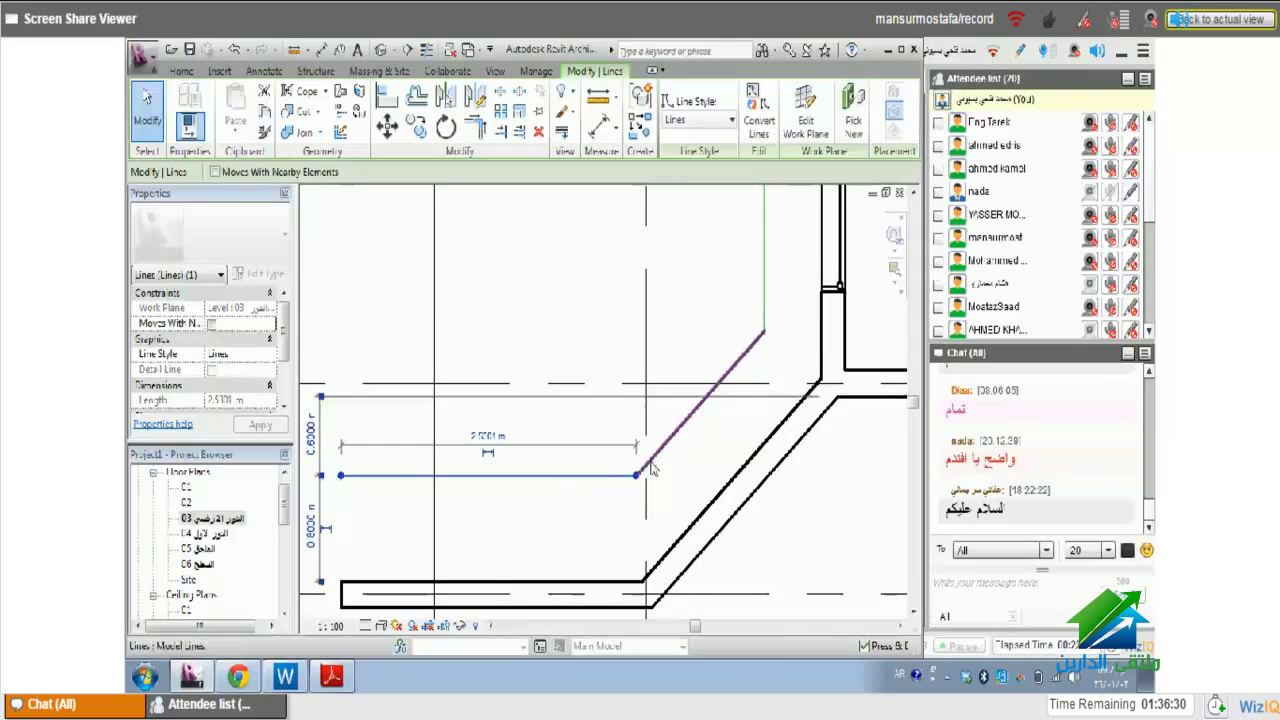
pyautogui.click(762, 300)
pyautogui.moveTo(757, 329); pyautogui.dragTo(760, 543, button='middle')
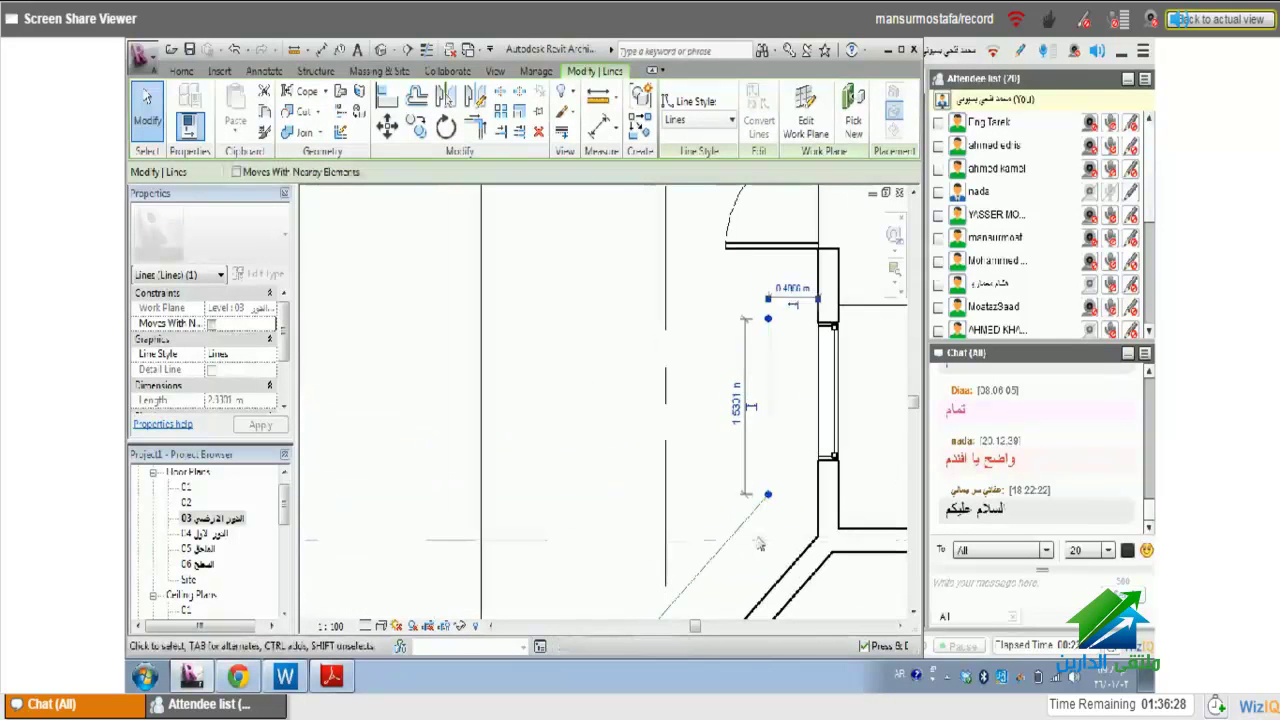
pyautogui.click(796, 289)
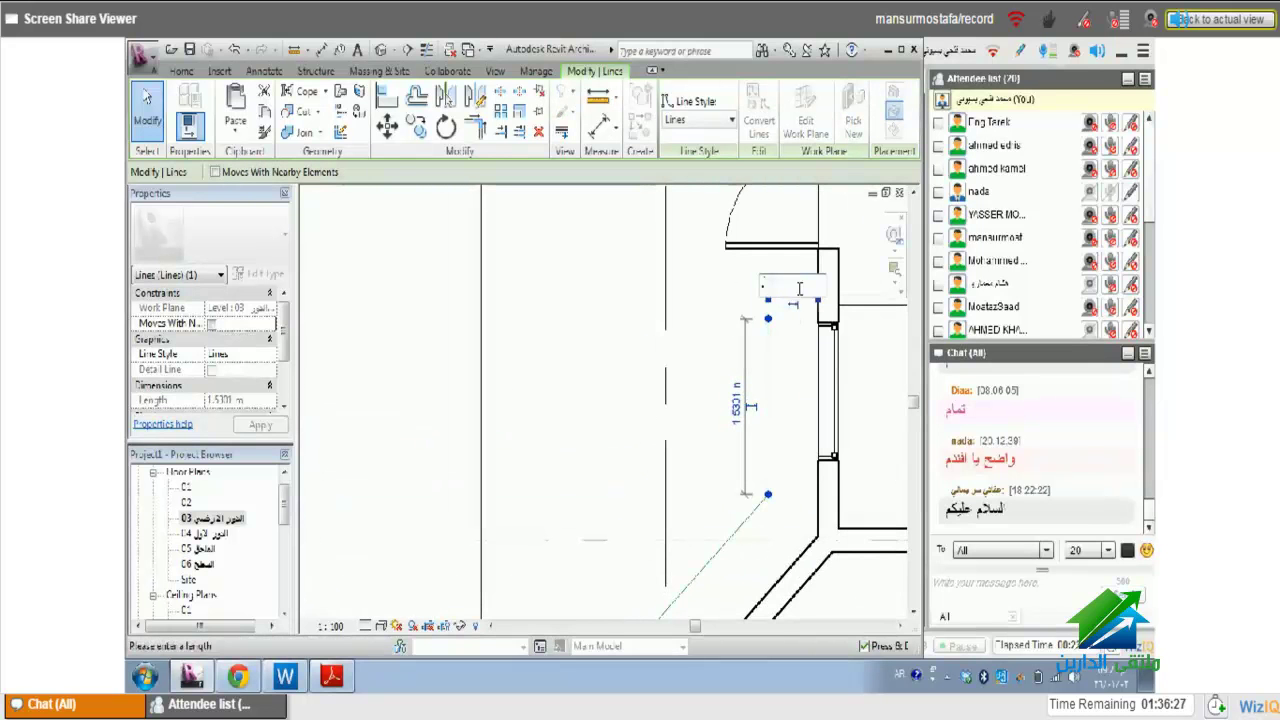
pyautogui.write('.6')
pyautogui.press('Return')
pyautogui.scroll(-1, 785, 465)
pyautogui.press('Escape')
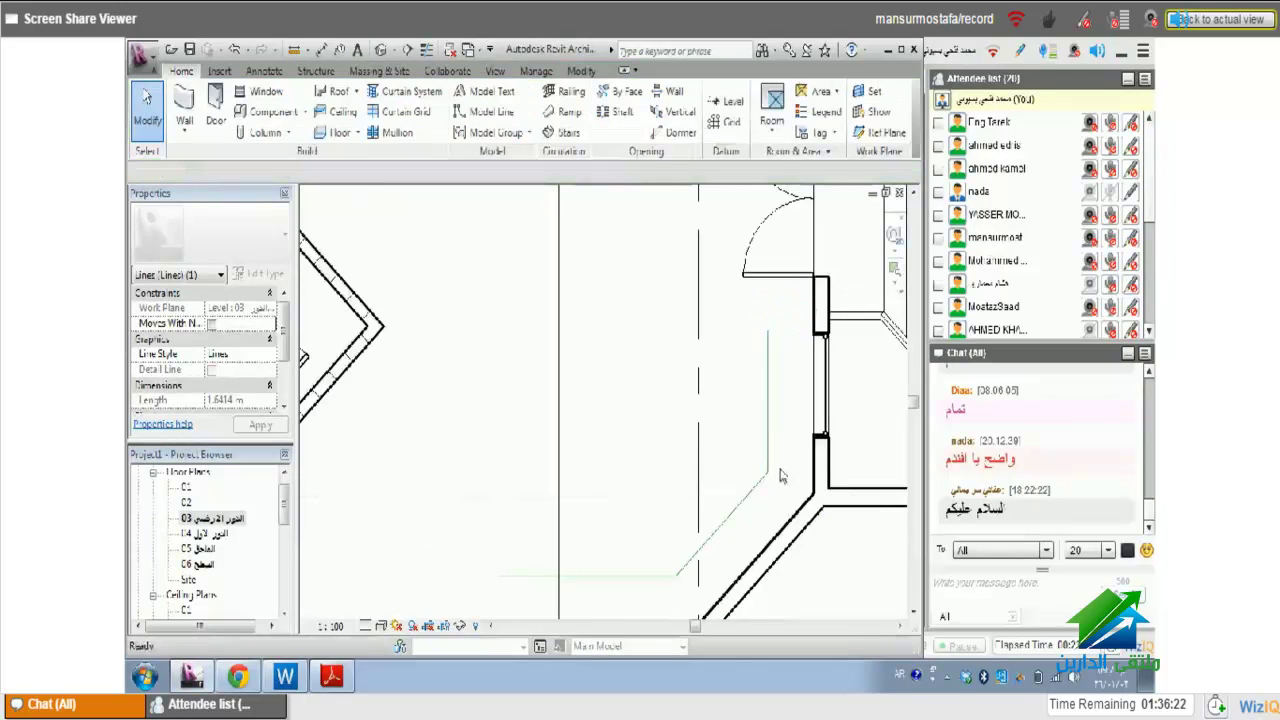
pyautogui.scroll(-1, 790, 440)
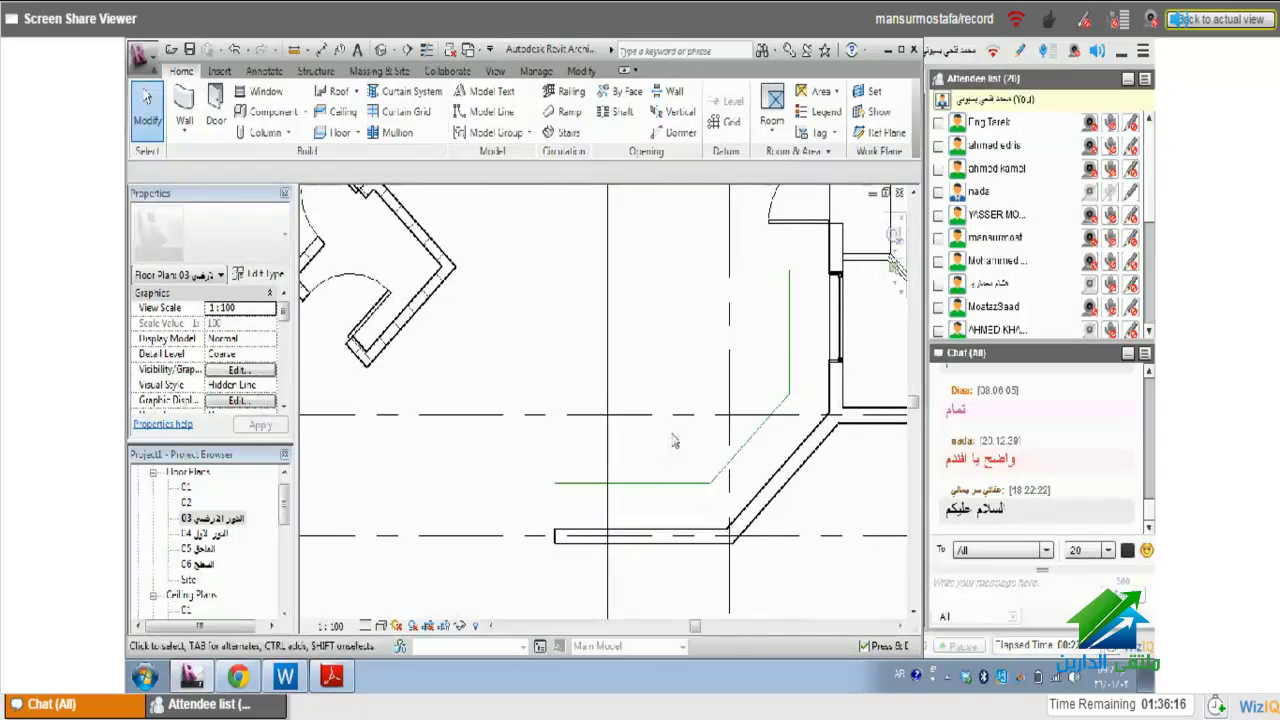
pyautogui.click(562, 132)
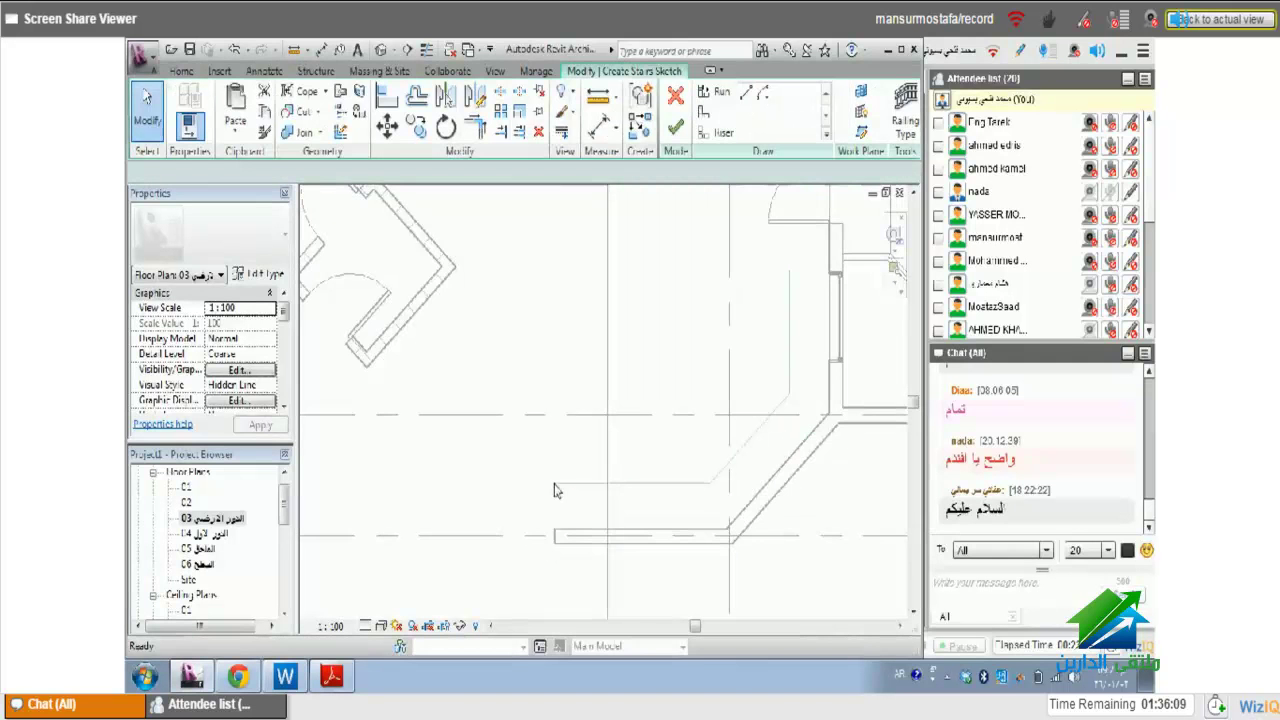
# - Sketch a trial straight stair run starting at the guide line's end
pyautogui.scroll(2, 554, 486)
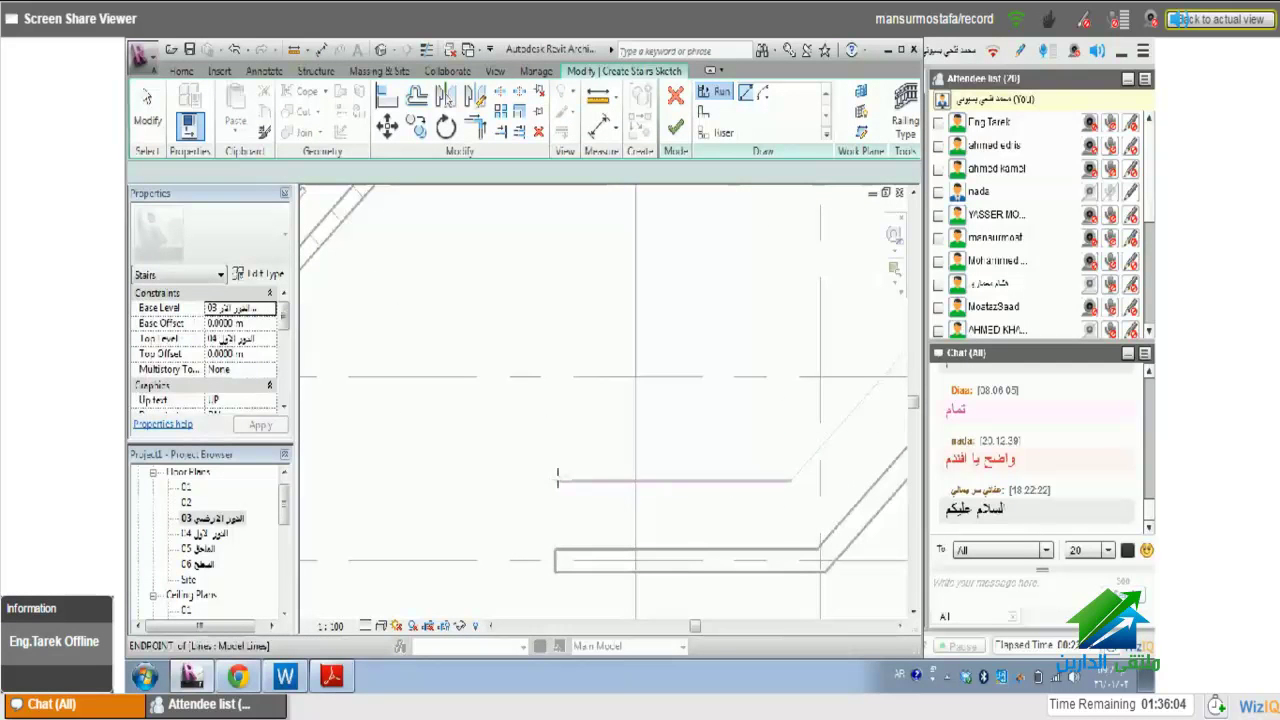
pyautogui.click(558, 479)
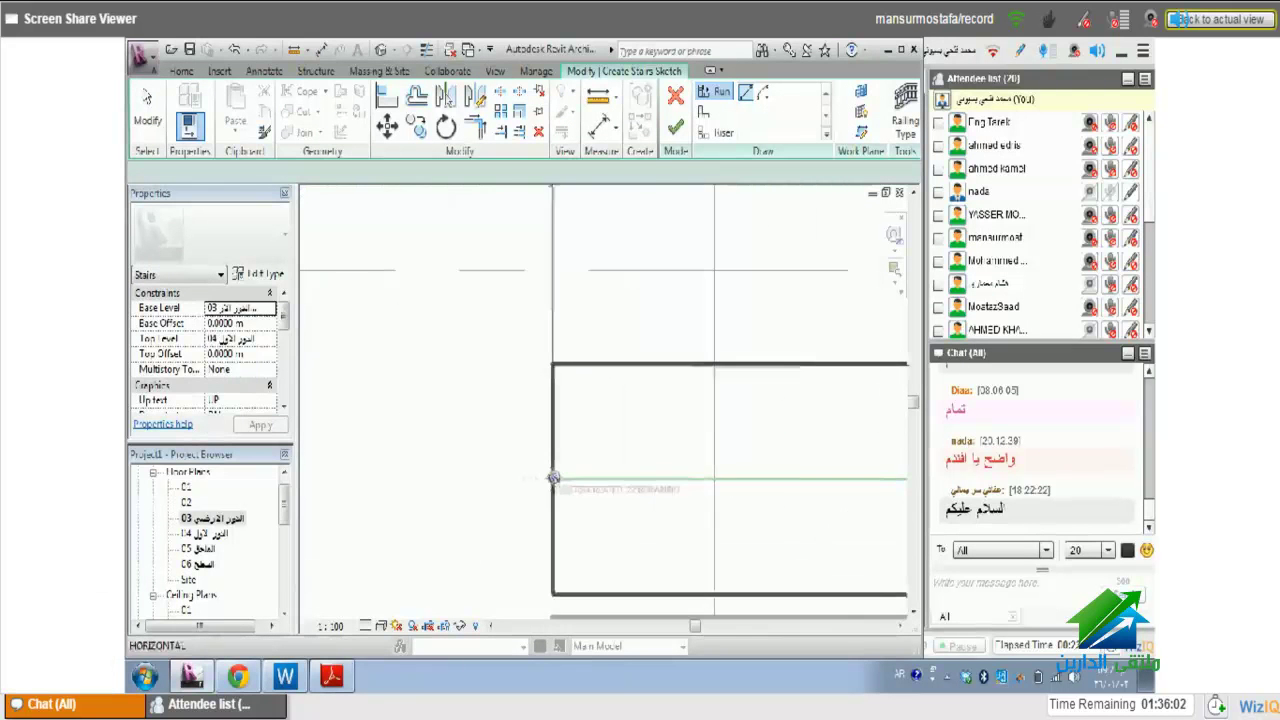
pyautogui.scroll(2, 526, 463)
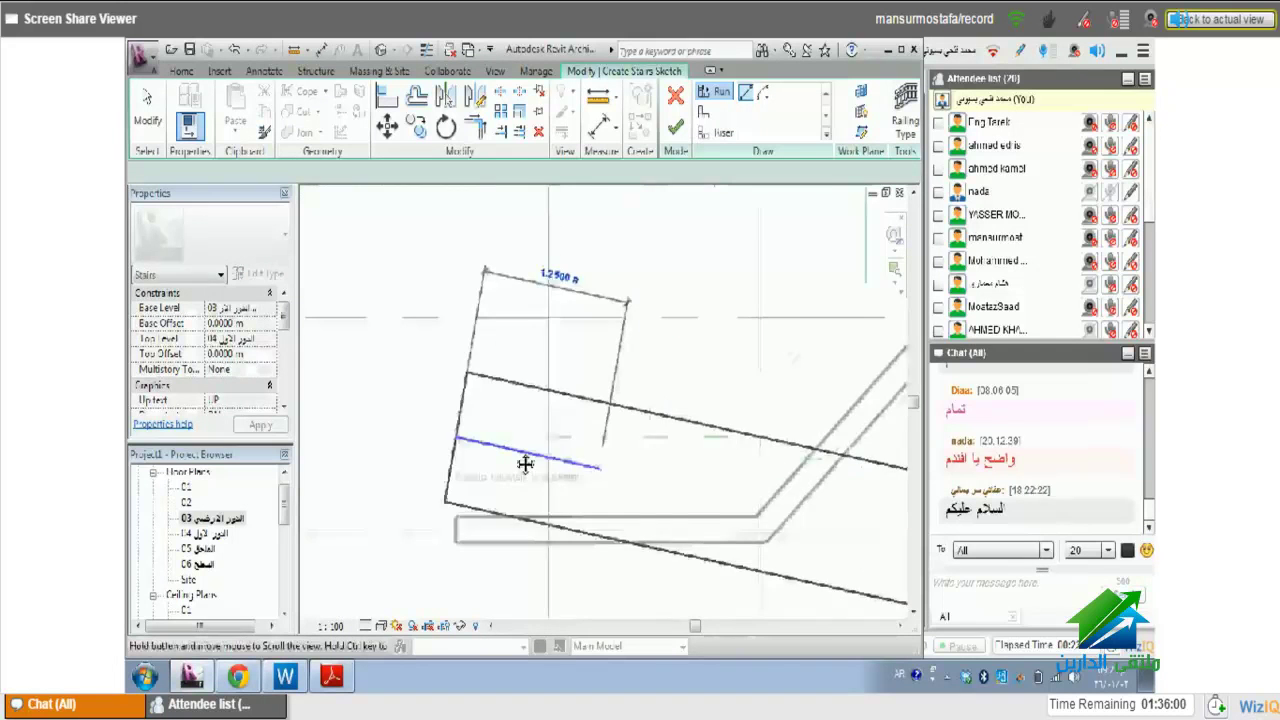
pyautogui.scroll(2, 546, 435)
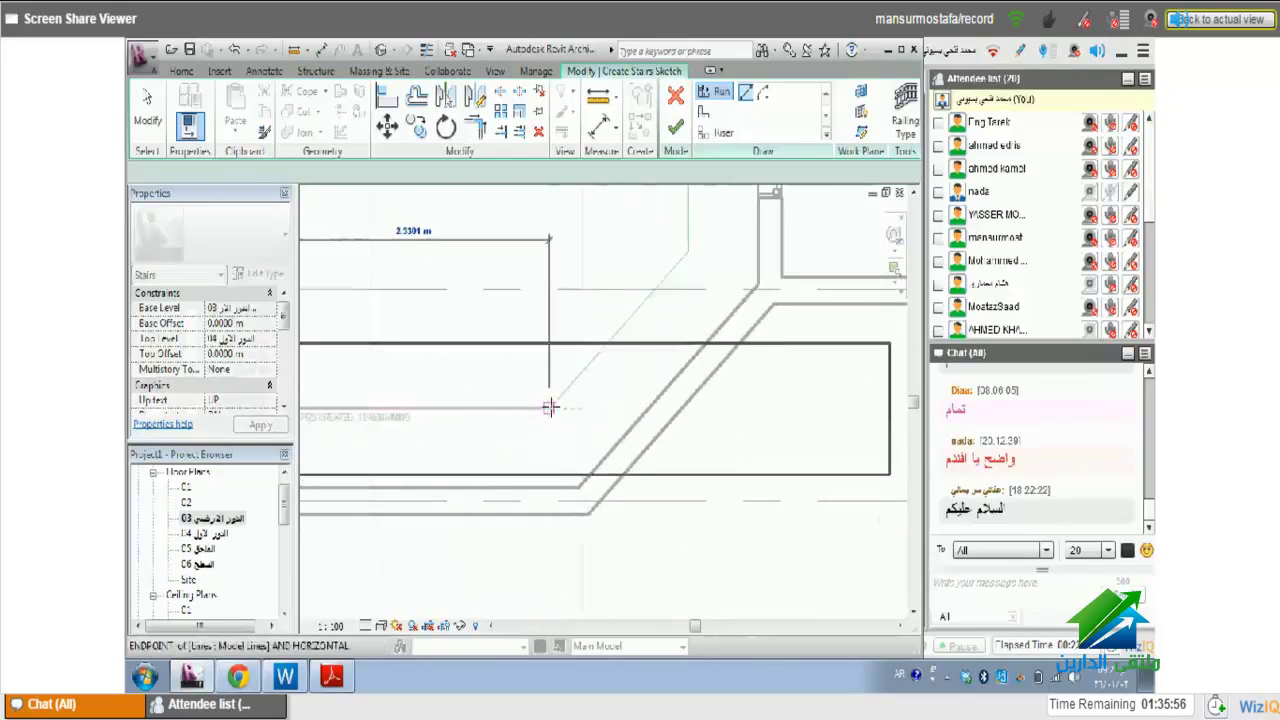
pyautogui.click(549, 408)
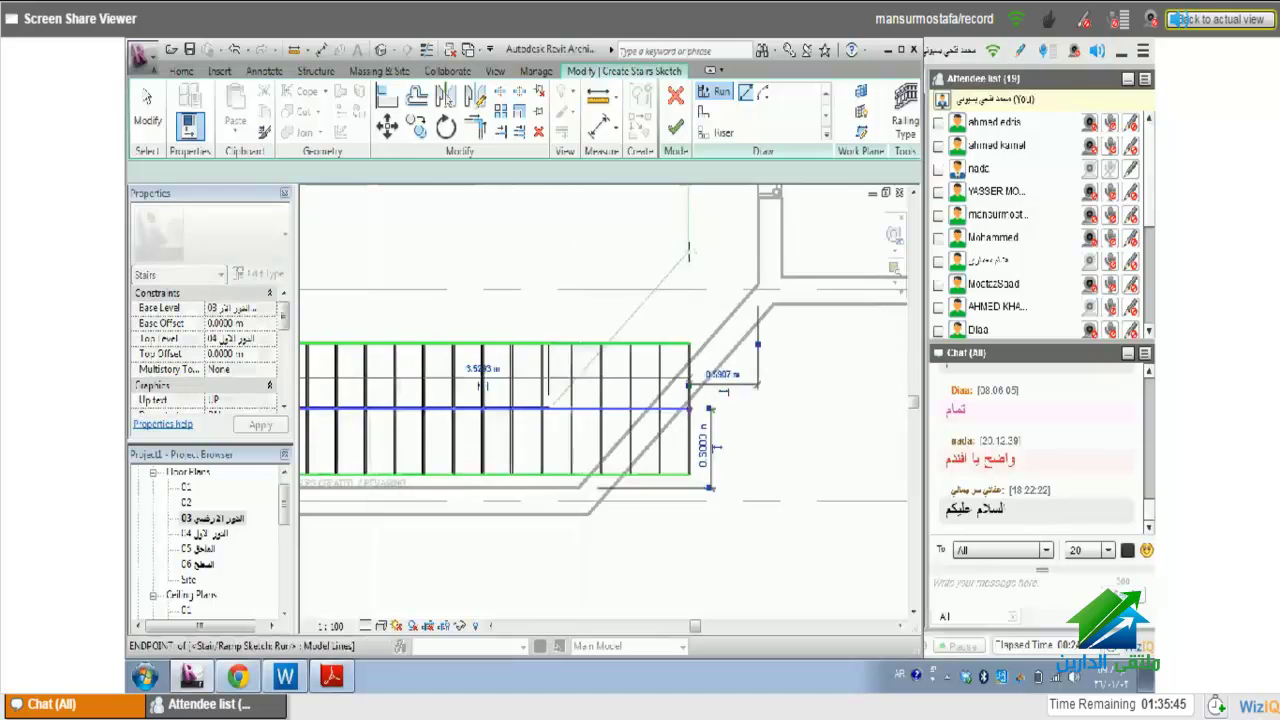
pyautogui.click(688, 255)
# - Cancel the stair edit and confirm discarding the sketch
pyautogui.scroll(-2, 887, 544)
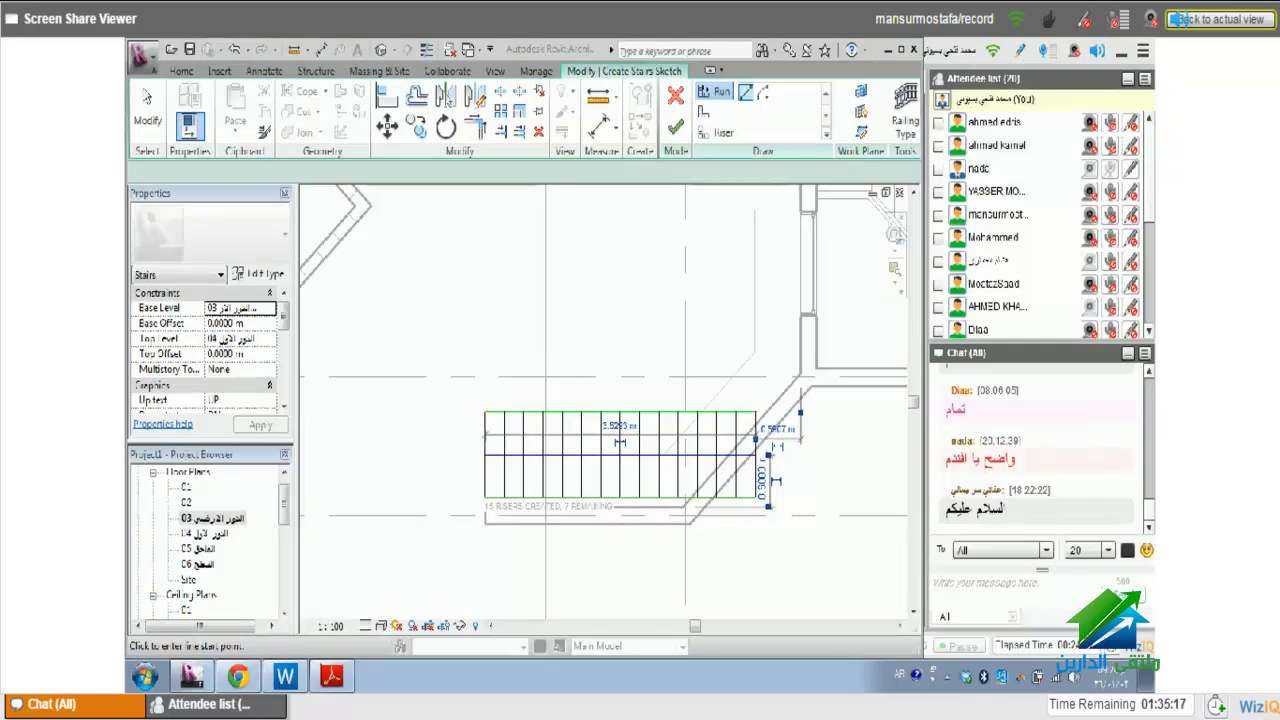
pyautogui.click(675, 127)
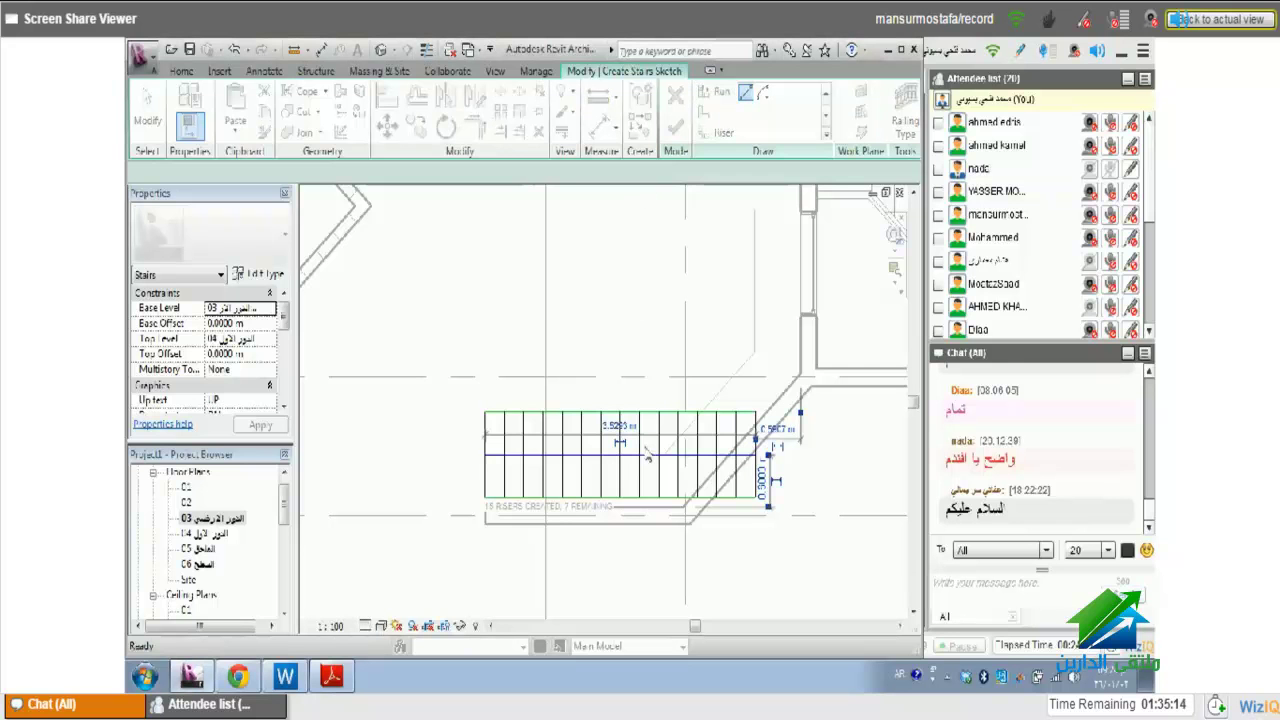
pyautogui.click(662, 369)
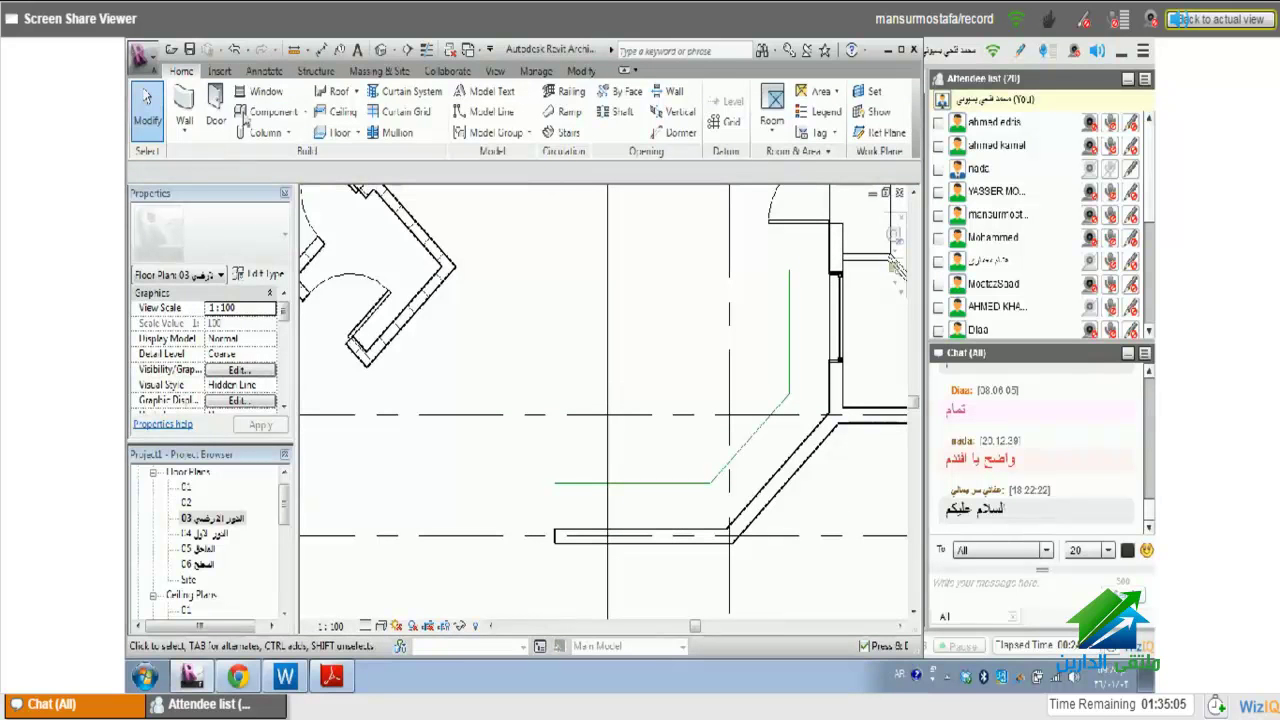
# - Sketch a new stair along the guide lines: a straight run, a 45° diagonal run, then a vertical run
pyautogui.click(557, 136)
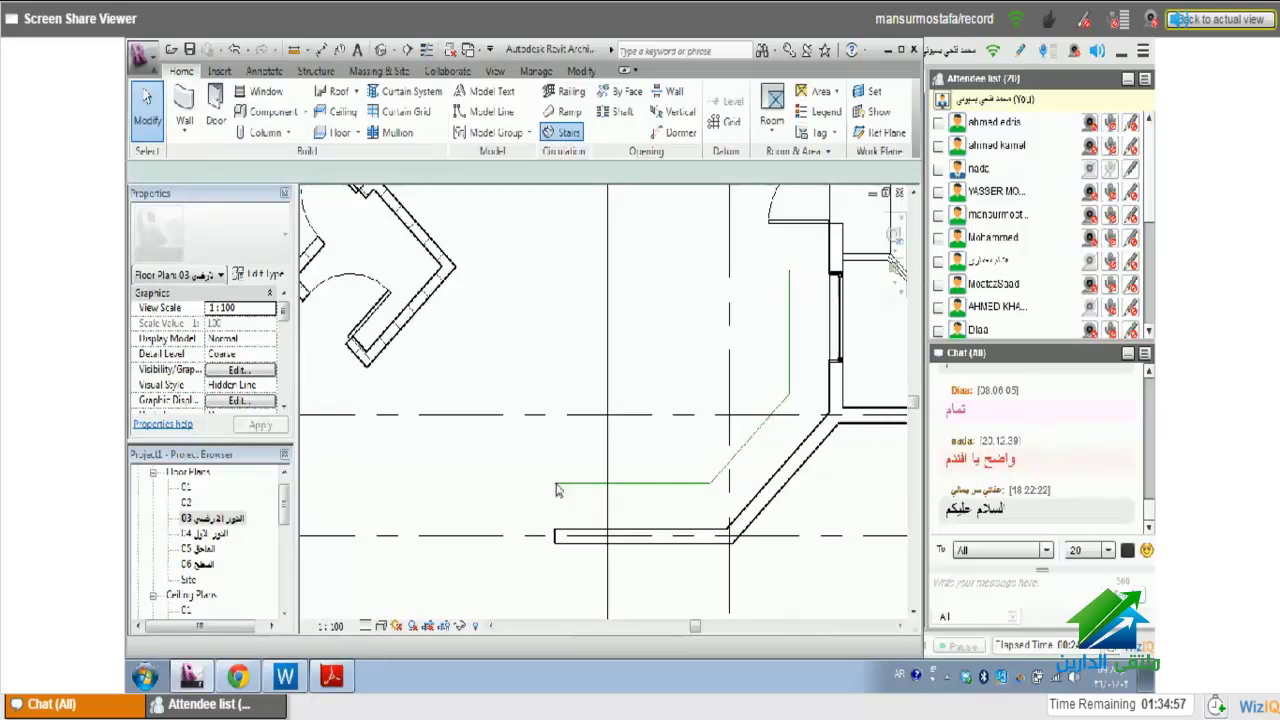
pyautogui.click(558, 488)
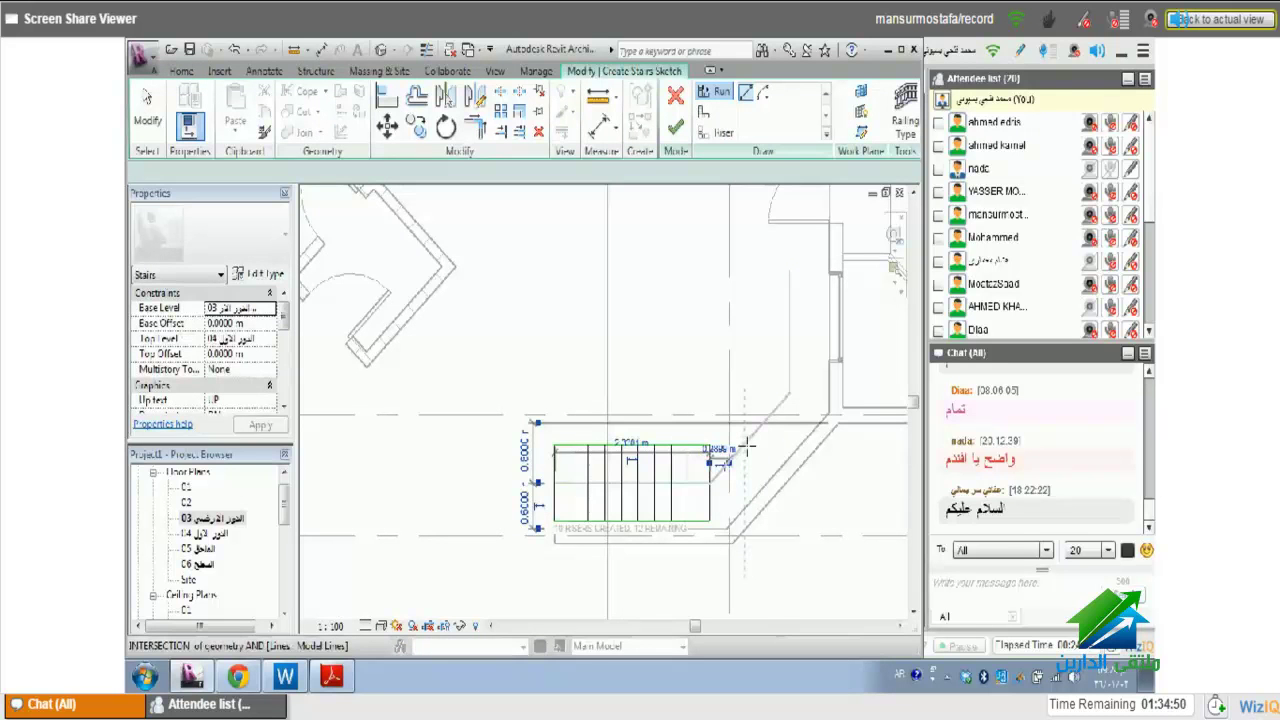
pyautogui.click(790, 400)
pyautogui.click(705, 300)
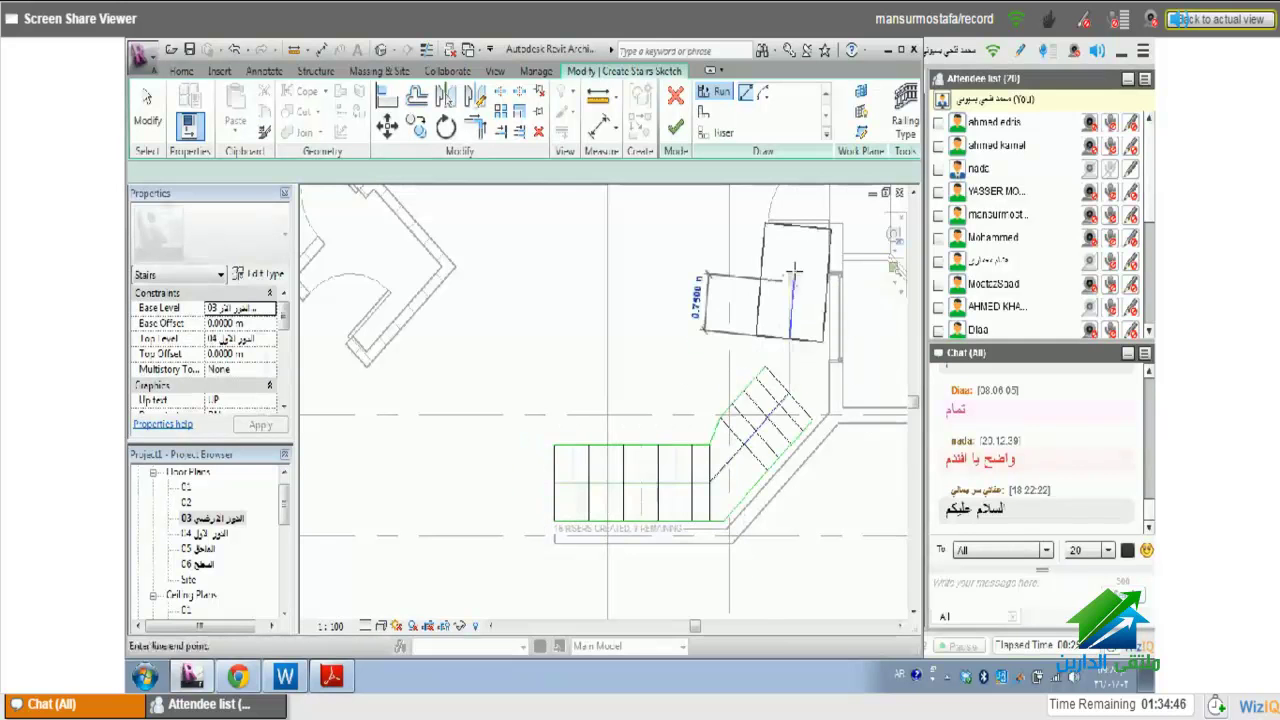
pyautogui.click(790, 230)
pyautogui.press('Escape')
pyautogui.press('Escape')
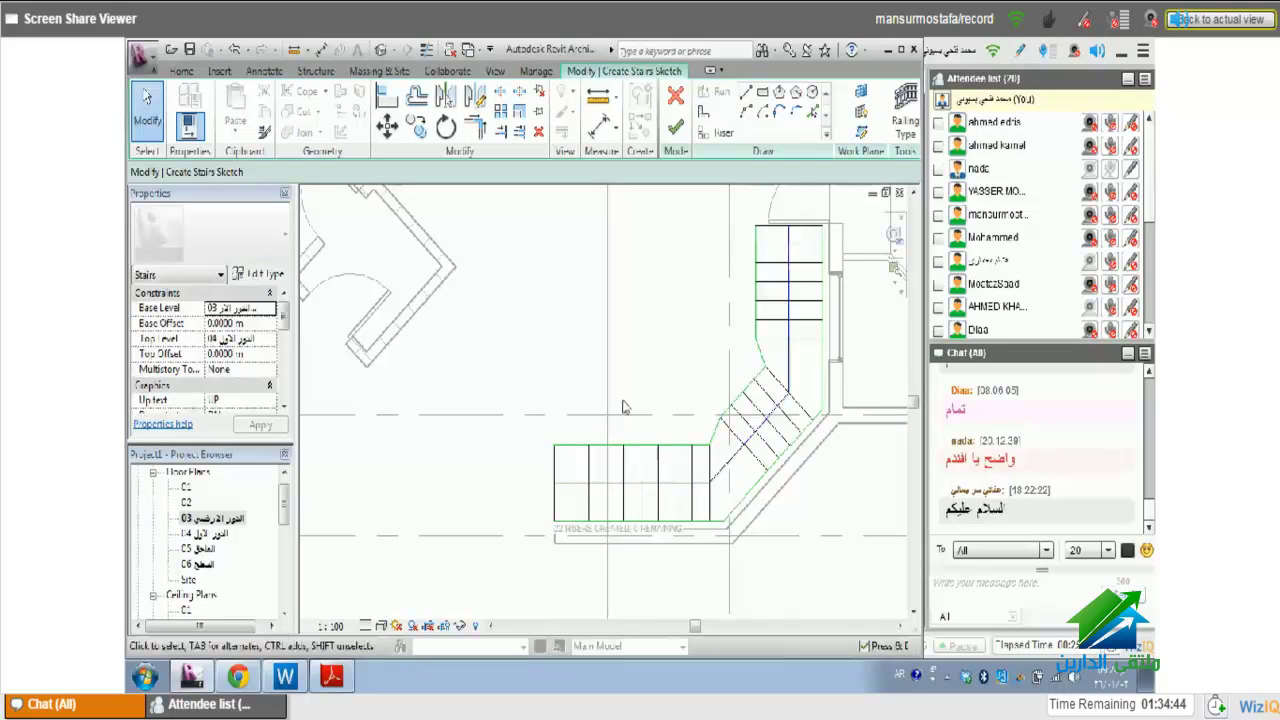
pyautogui.scroll(2, 643, 421)
pyautogui.moveTo(765, 480); pyautogui.dragTo(610, 480, button='middle')
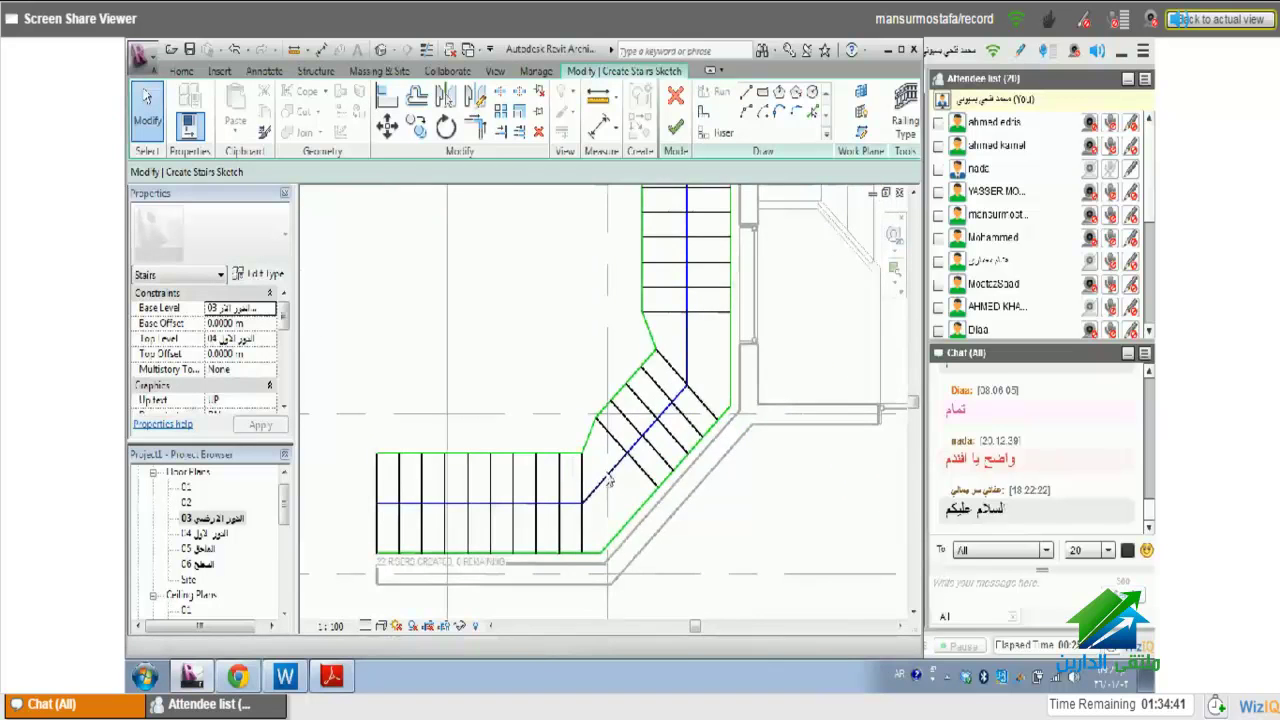
# - Delete the extra riser where the straight and diagonal runs meet
pyautogui.scroll(-1, 609, 482)
pyautogui.scroll(-1, 650, 515)
pyautogui.scroll(1, 722, 464)
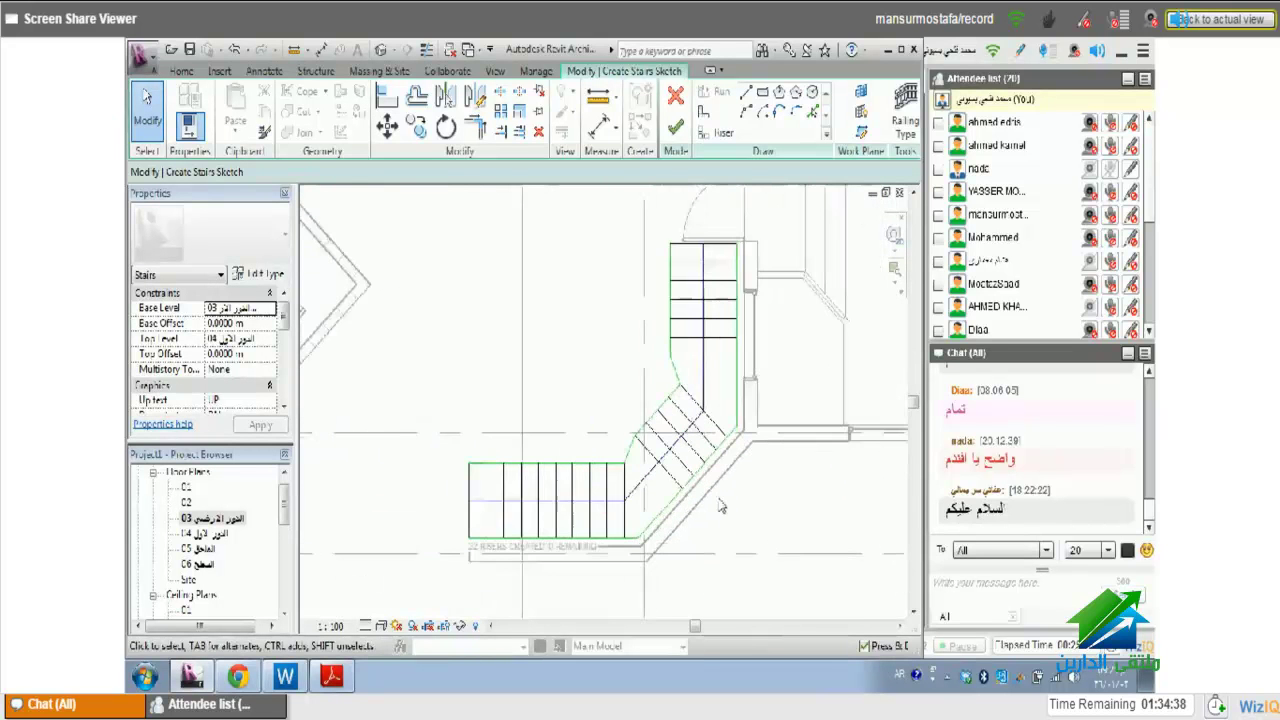
pyautogui.scroll(2, 719, 506)
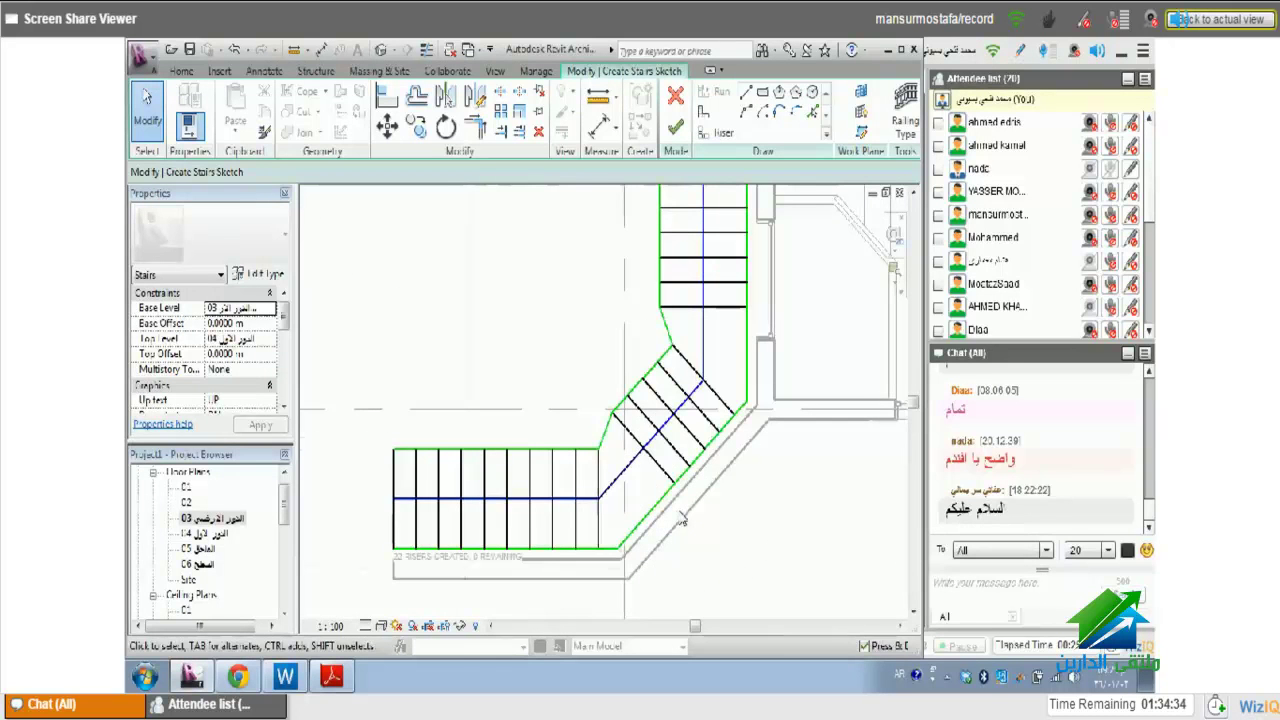
pyautogui.scroll(-1, 679, 455)
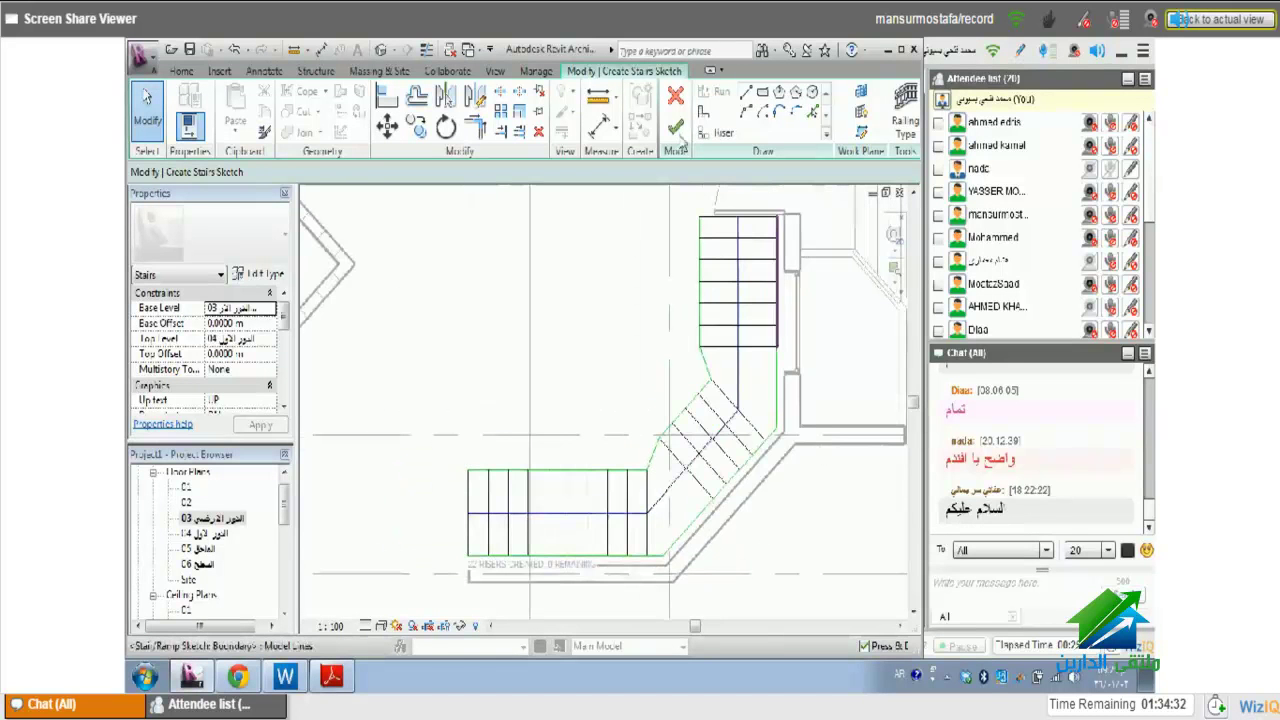
pyautogui.scroll(1, 679, 455)
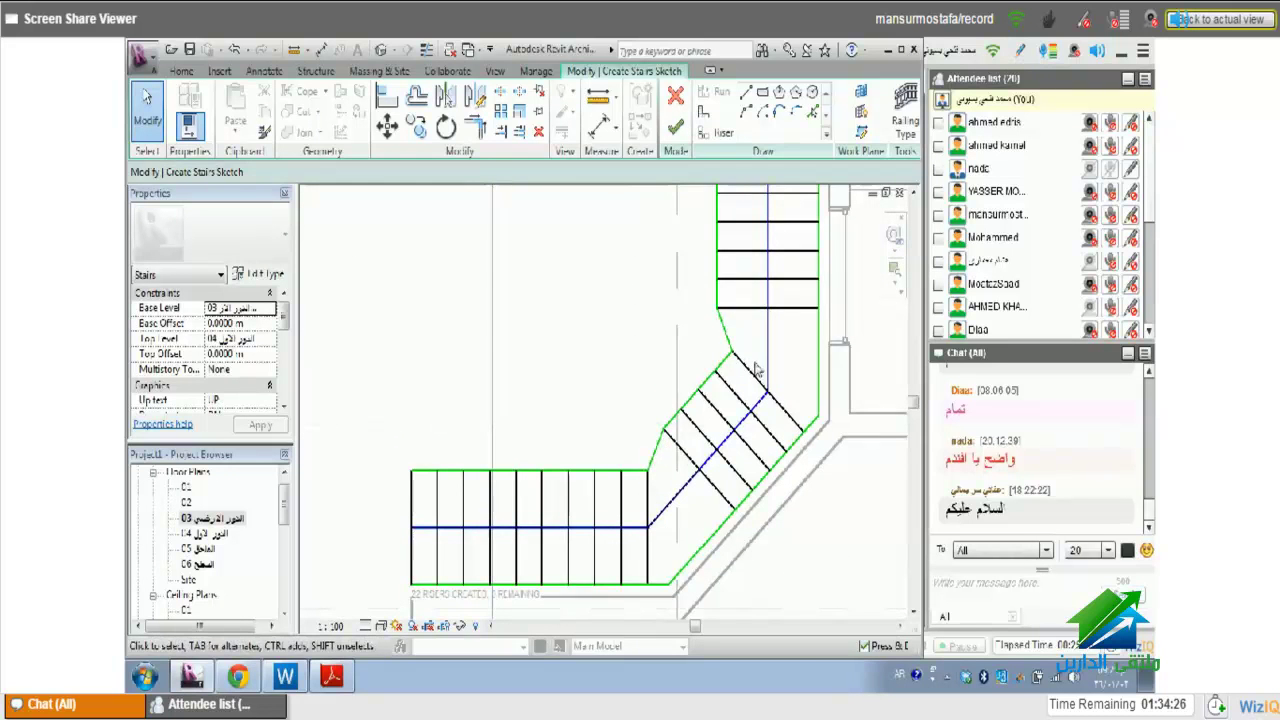
pyautogui.moveTo(758, 370); pyautogui.dragTo(818, 400, button='middle')
pyautogui.scroll(-1, 755, 398)
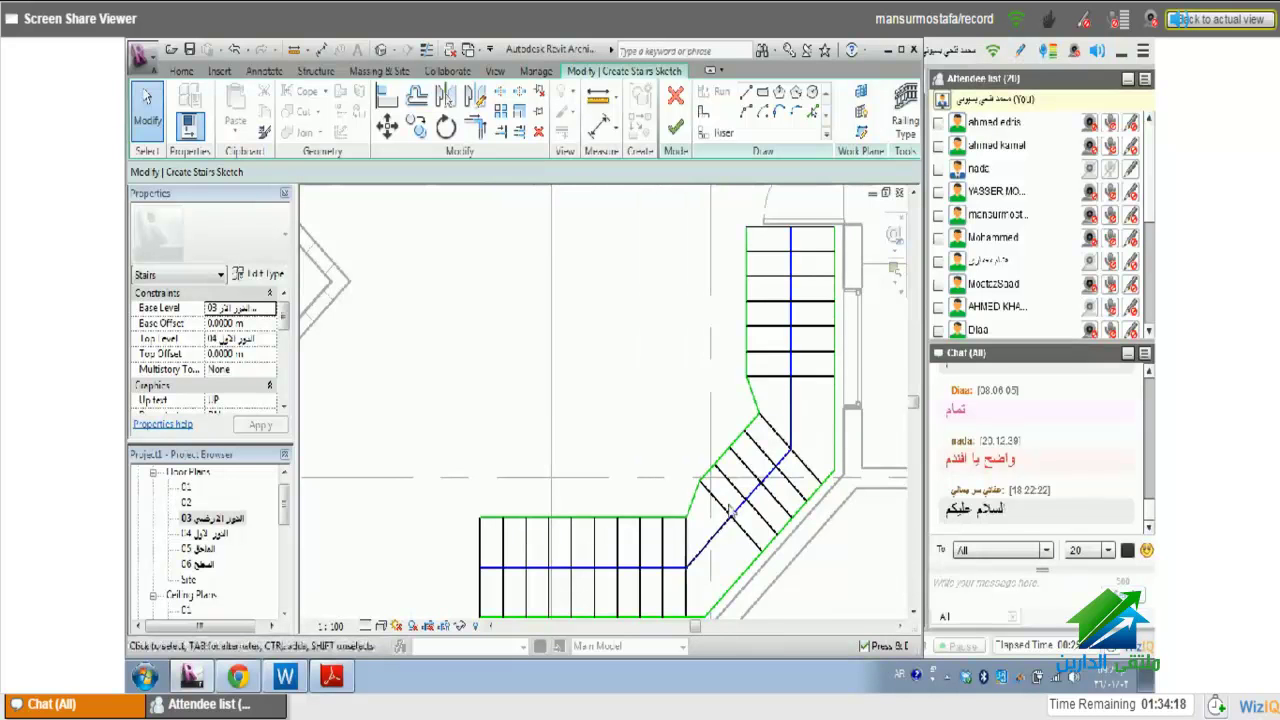
pyautogui.moveTo(732, 511)
pyautogui.mouseDown(button='middle')
pyautogui.moveTo(788, 407)
pyautogui.moveTo(734, 443)
pyautogui.mouseUp(button='middle')
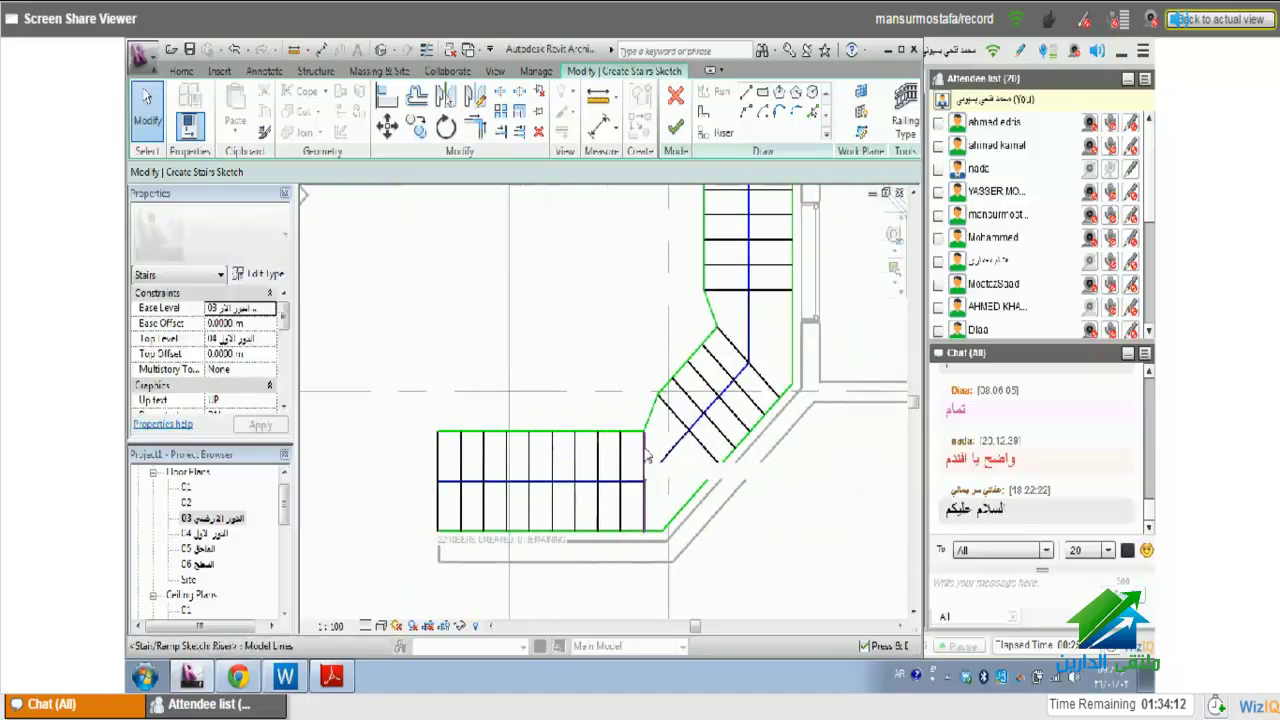
pyautogui.click(645, 458)
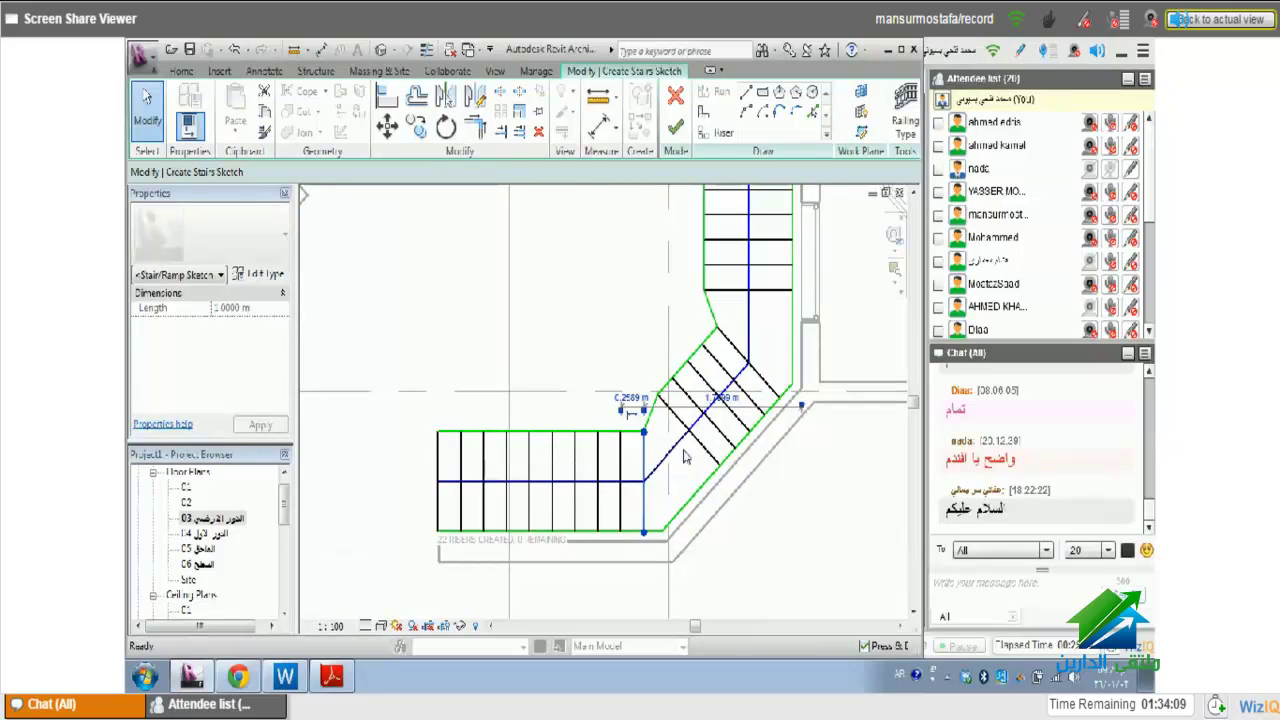
pyautogui.press('Delete')
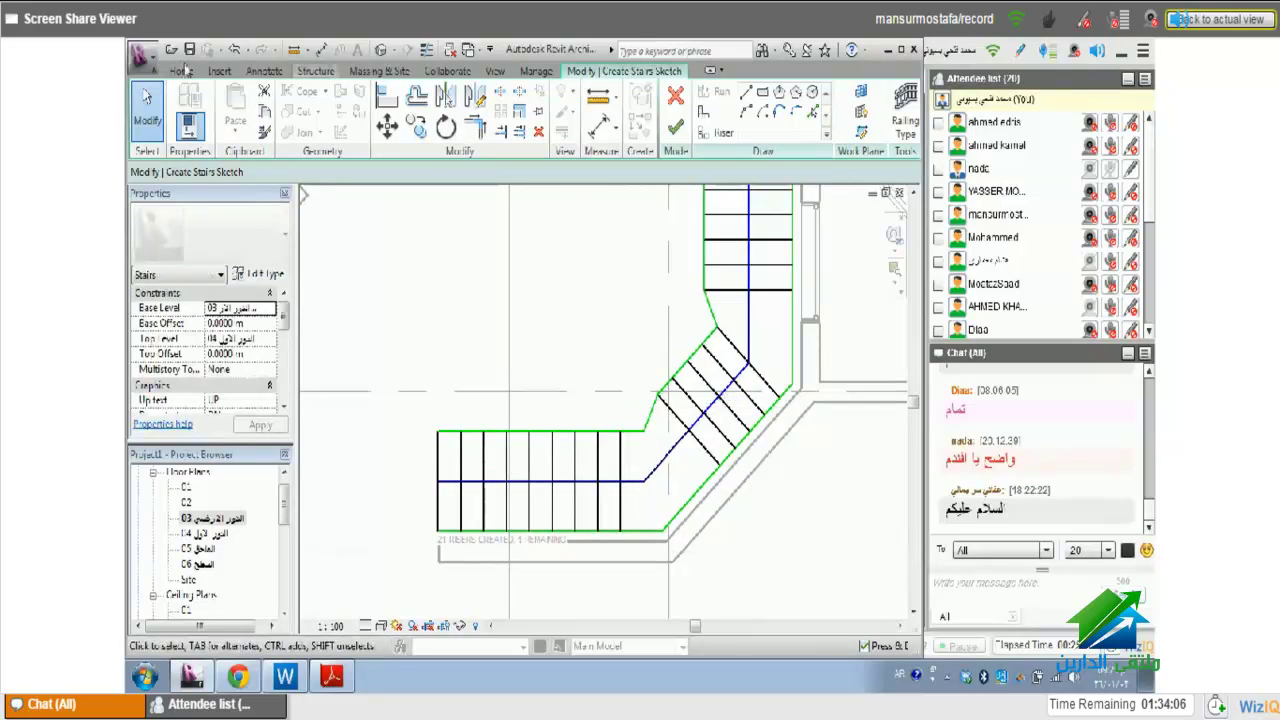
# - Trim/Extend the straight, diagonal and upper-run boundaries into clean corners
pyautogui.click(180, 71)
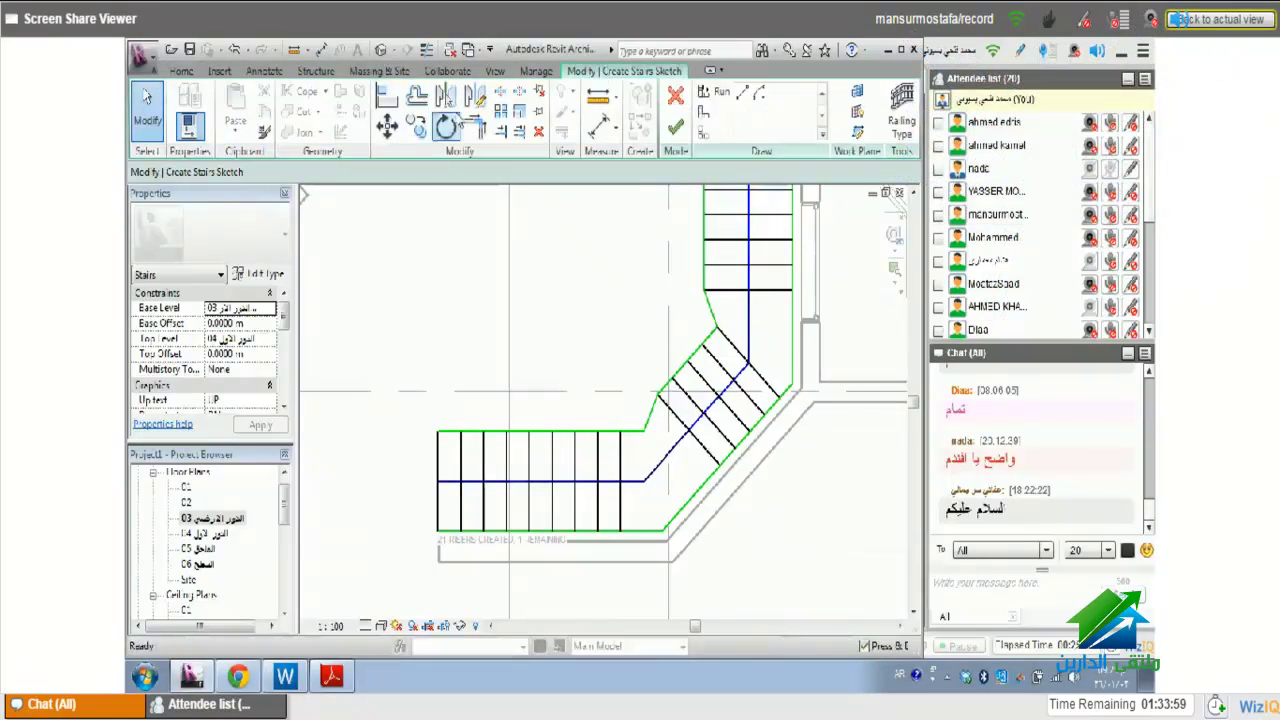
pyautogui.click(475, 125)
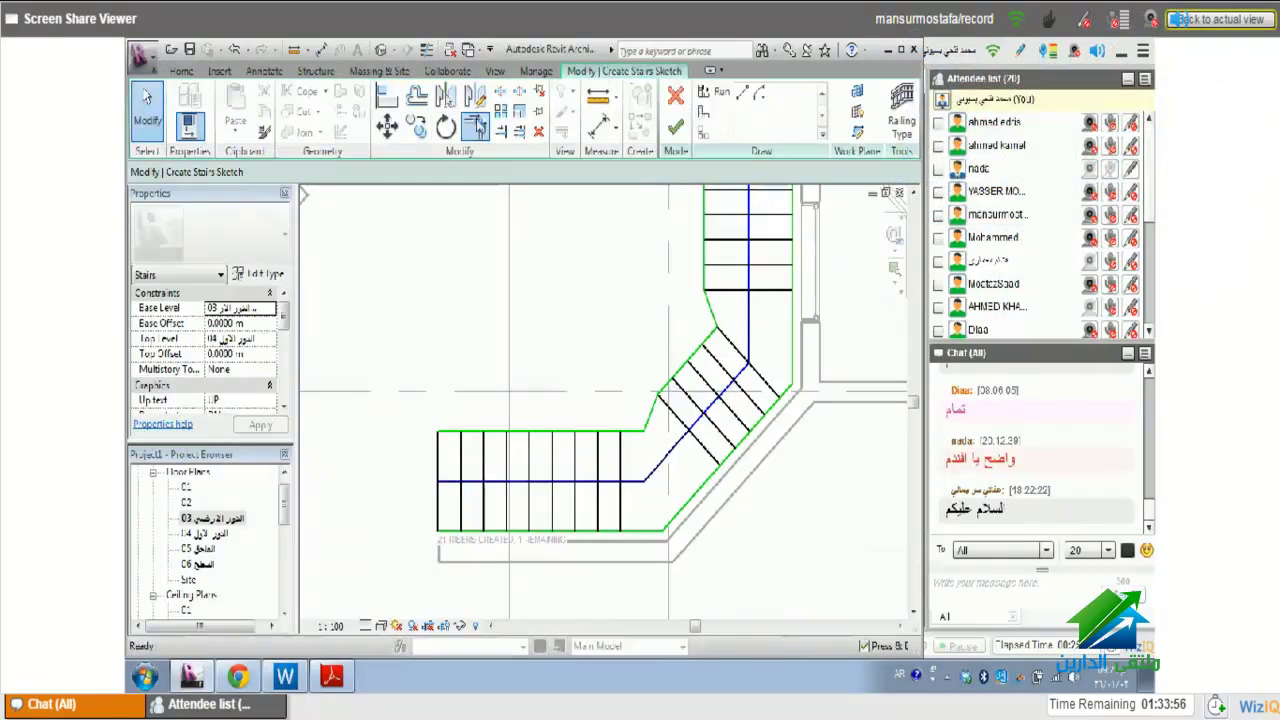
pyautogui.click(591, 436)
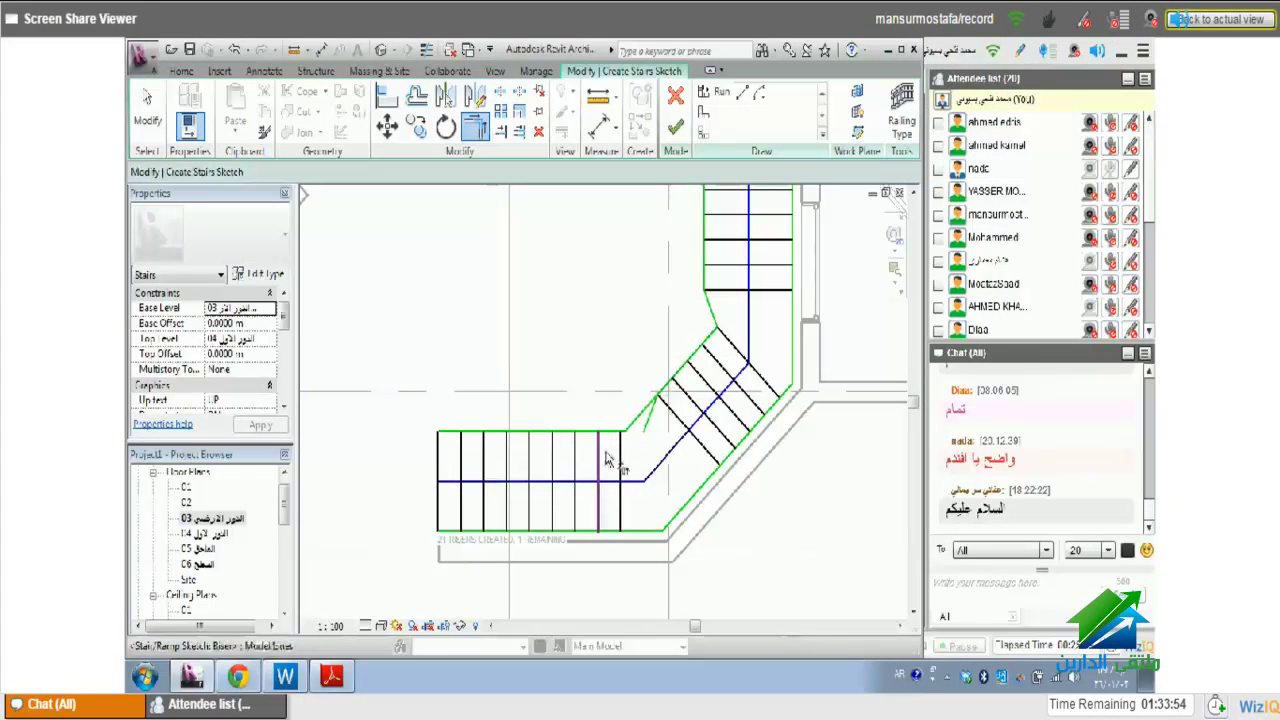
pyautogui.click(652, 412)
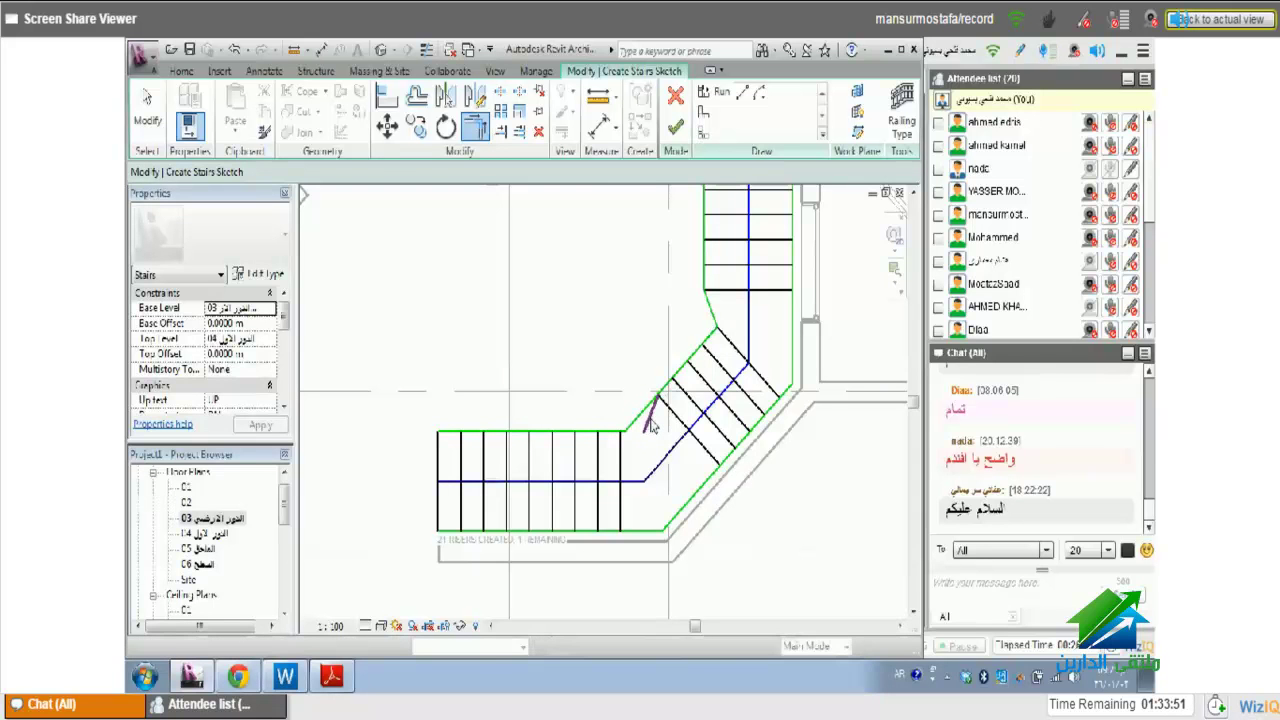
pyautogui.press('Escape')
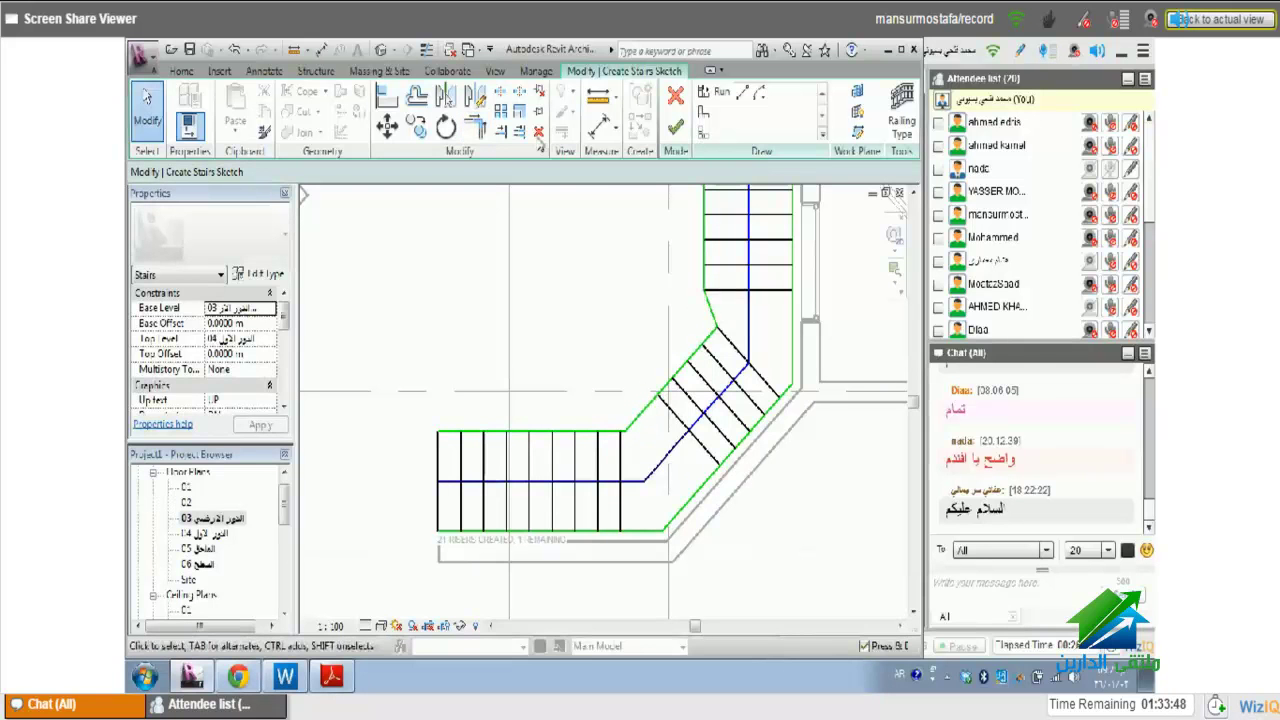
pyautogui.click(476, 125)
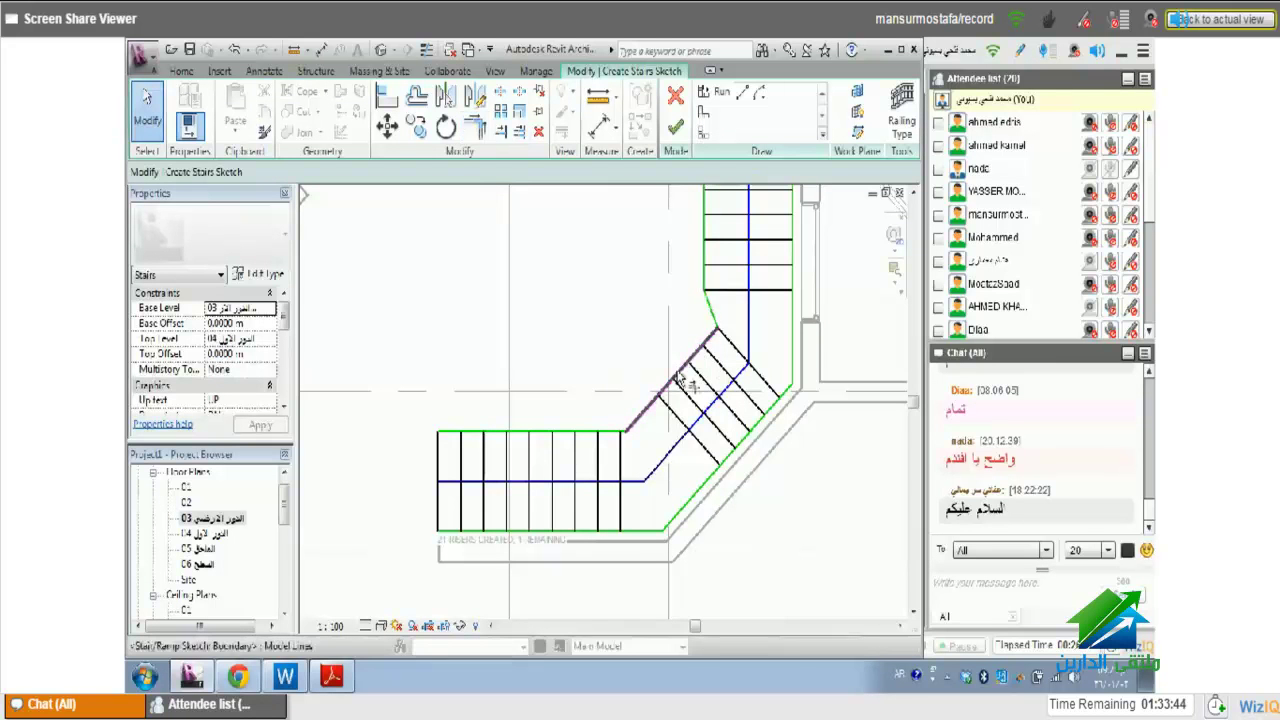
pyautogui.click(700, 352)
pyautogui.click(712, 318)
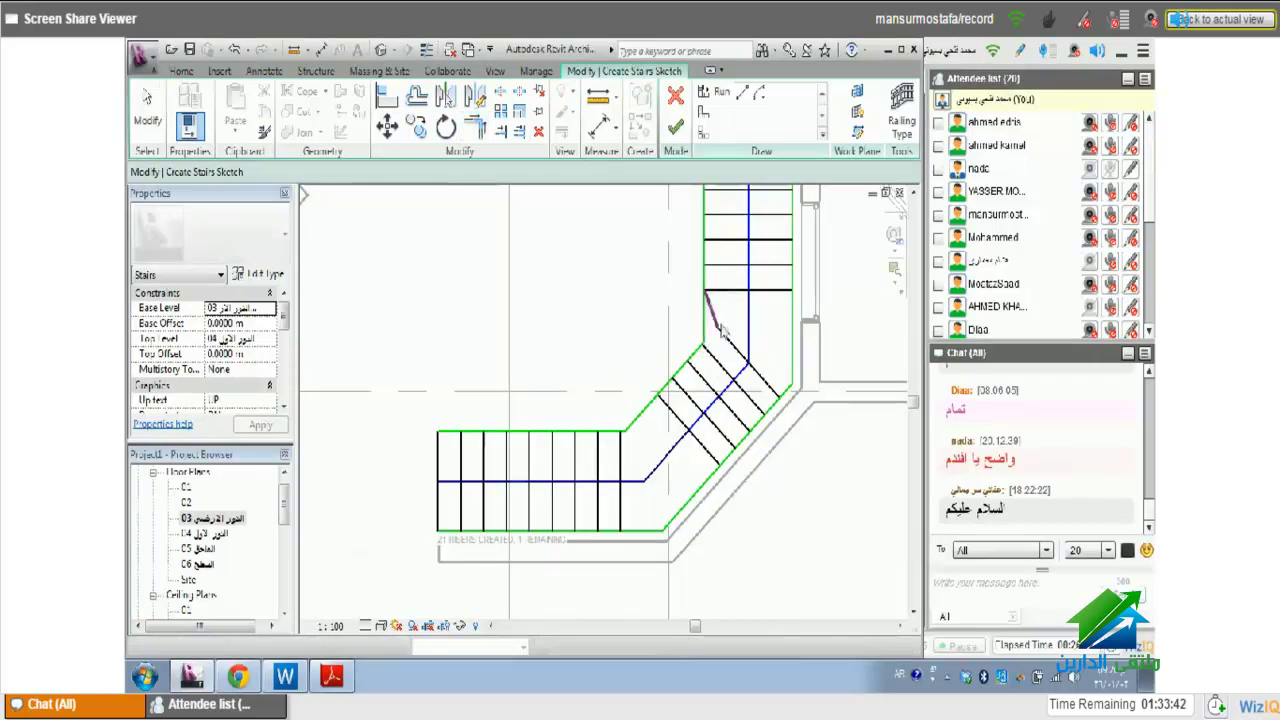
pyautogui.press('Escape')
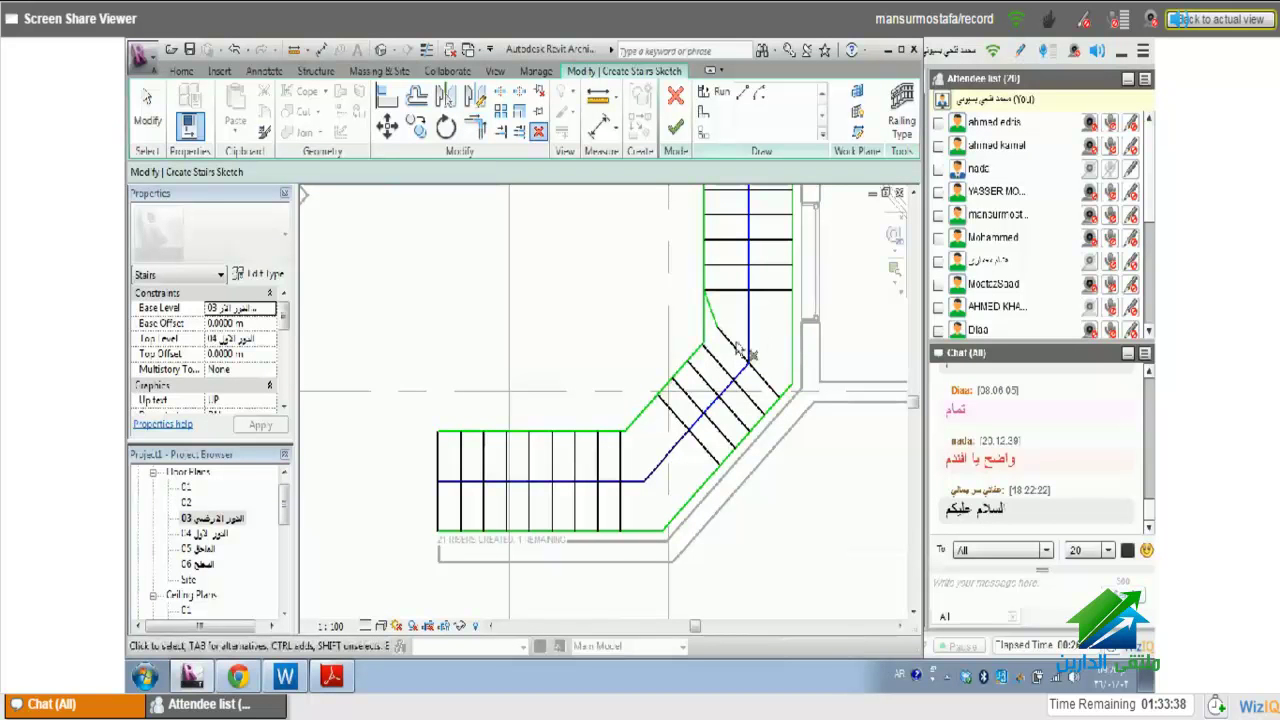
# - Delete the stray thin diagonal sketch line and select the short leftover line
pyautogui.click(731, 350)
pyautogui.press('Delete')
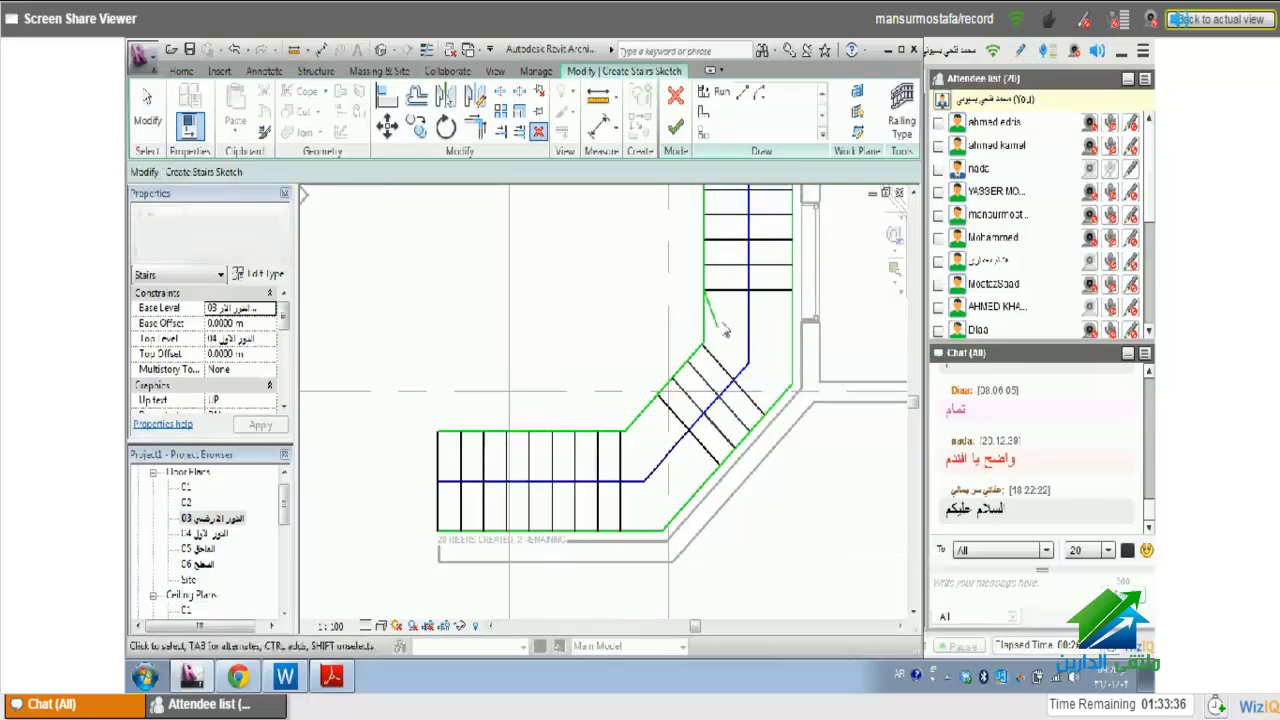
pyautogui.click(716, 333)
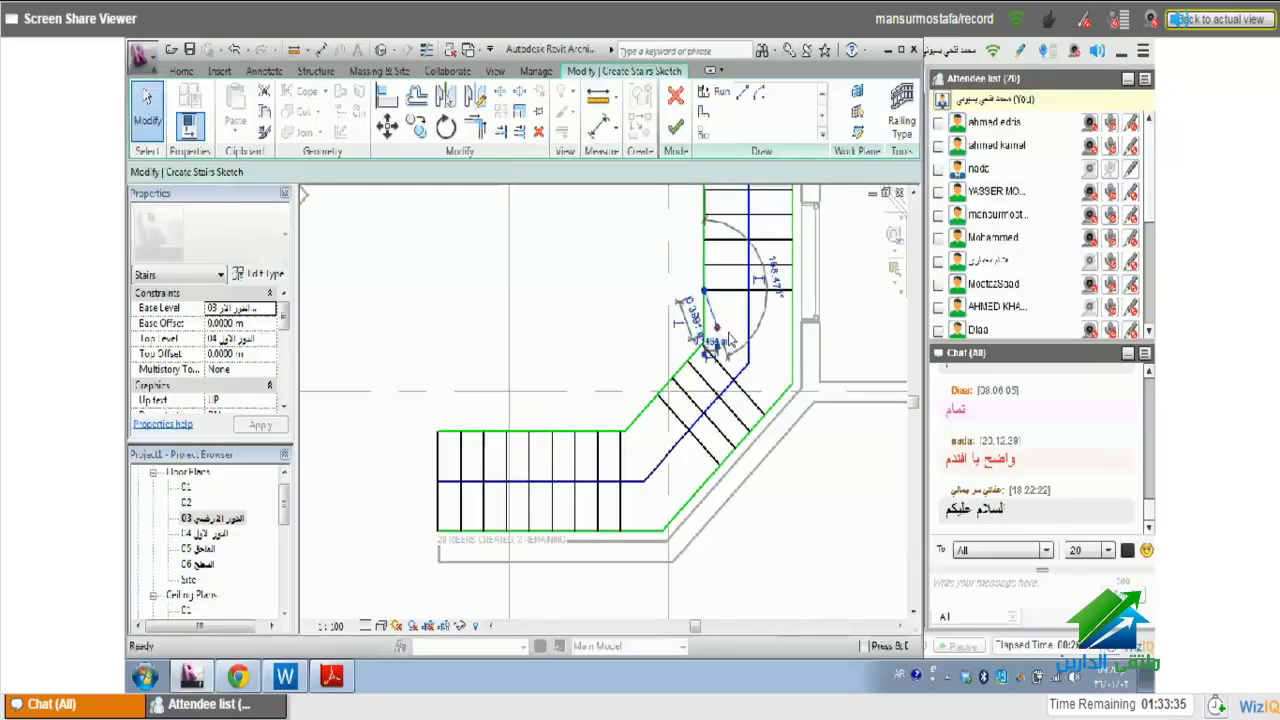
# - Delete the leftover line and measure the riser spacing with an aligned dimension
pyautogui.press('Delete')
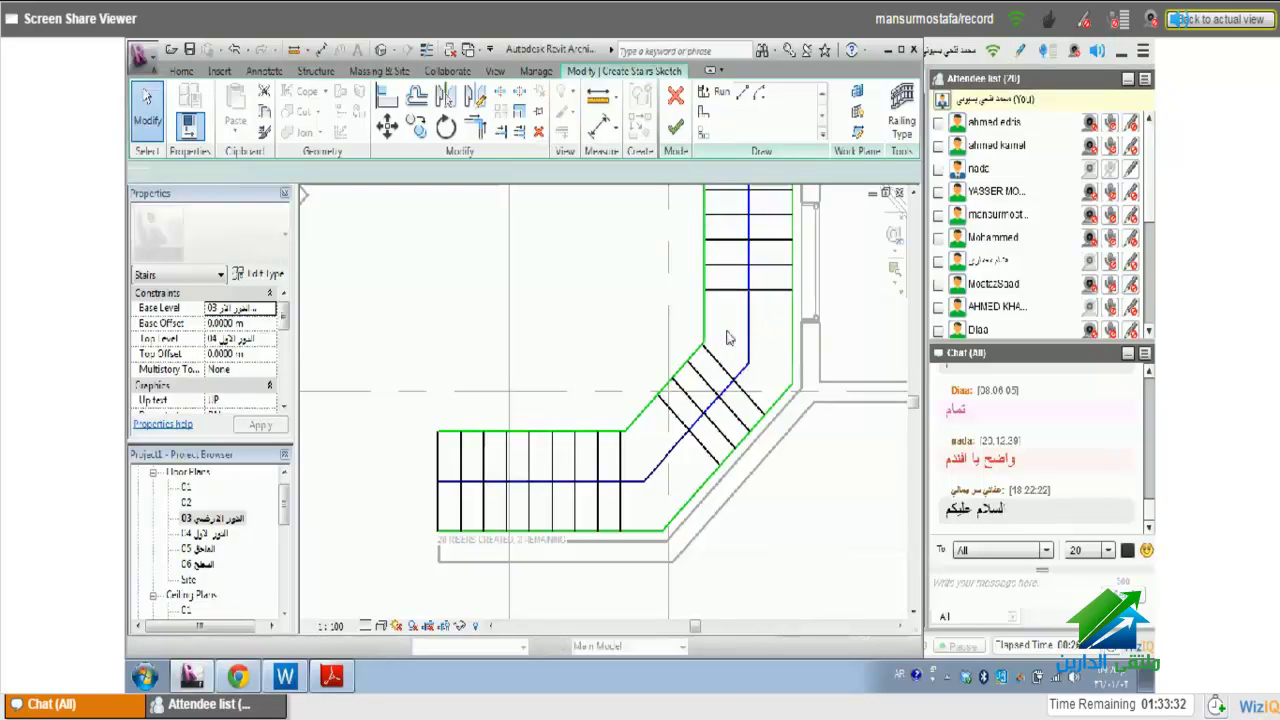
pyautogui.scroll(1, 713, 440)
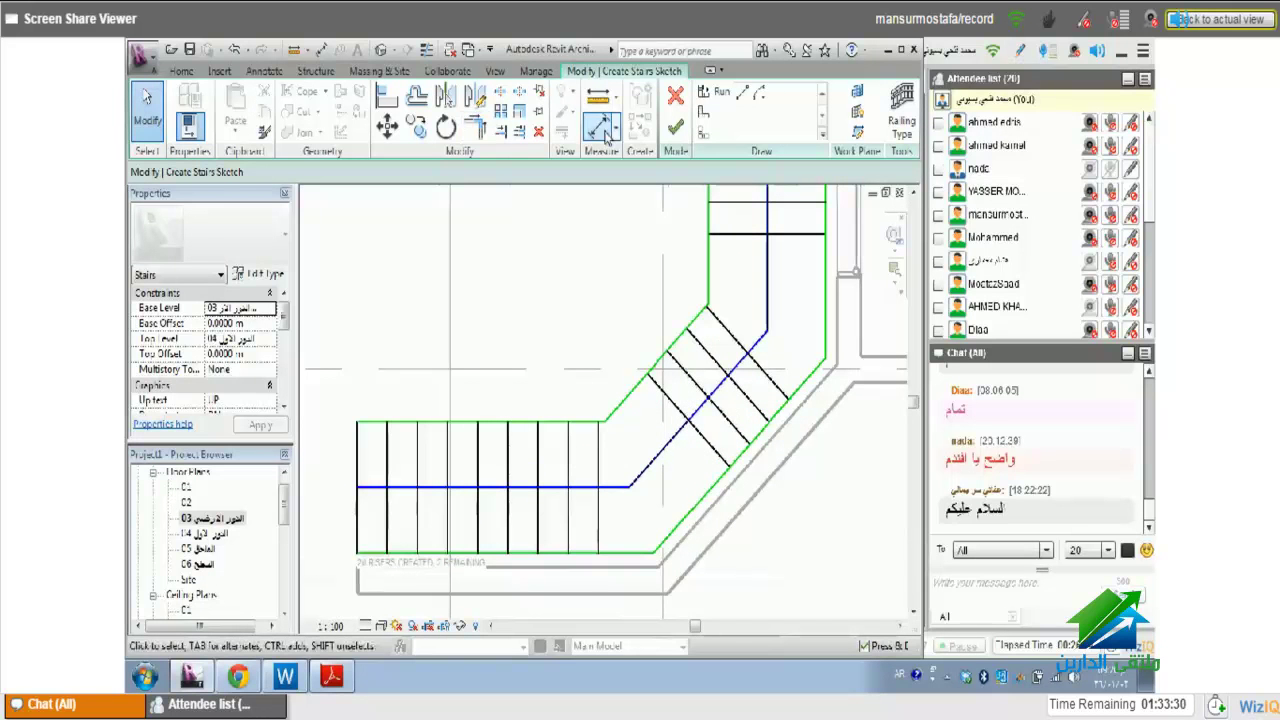
pyautogui.click(599, 124)
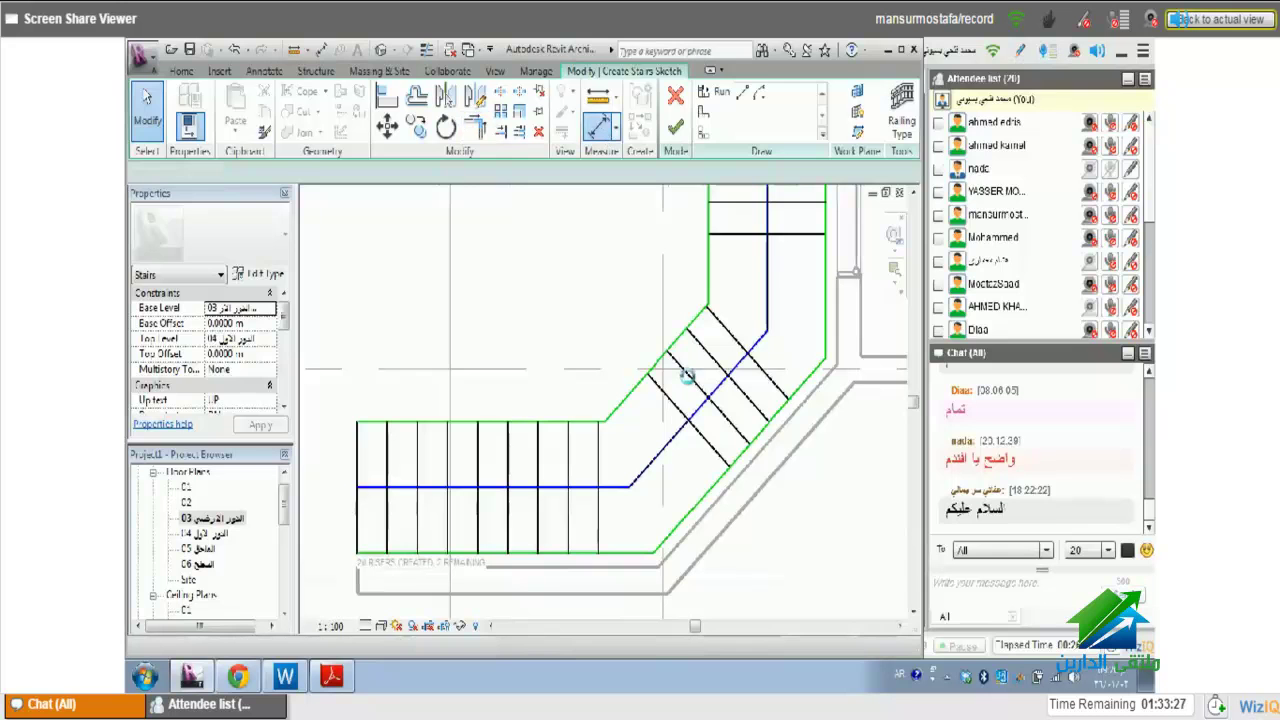
pyautogui.press('d')
pyautogui.press('i')
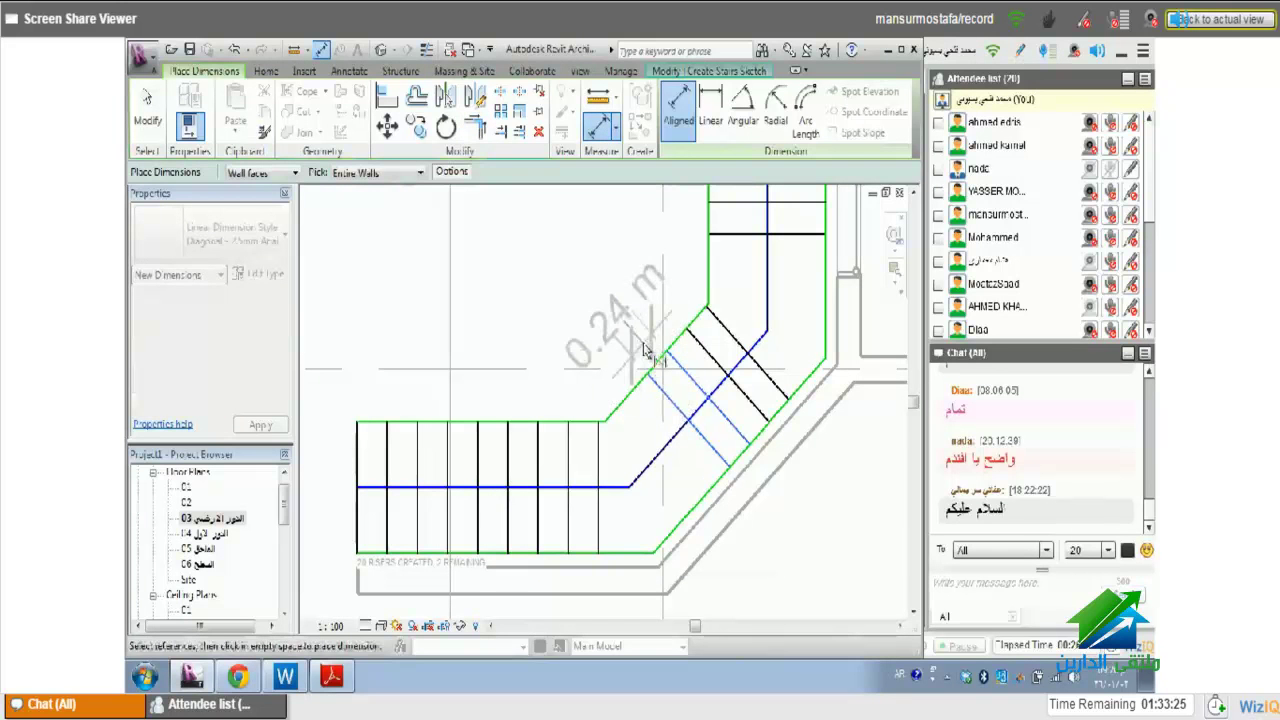
pyautogui.press('Escape')
pyautogui.press('Escape')
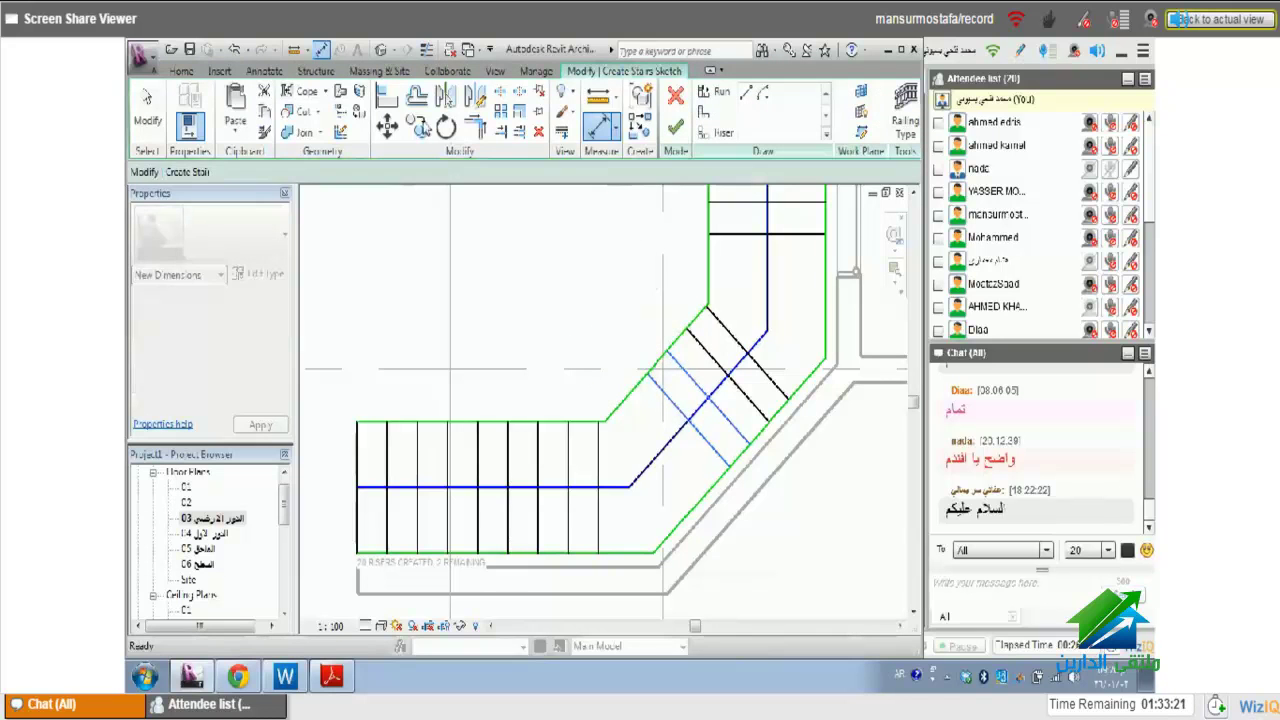
# - Offset two riser lines by 0.24 m on the diagonal run to reach 22 risers
pyautogui.click(418, 127)
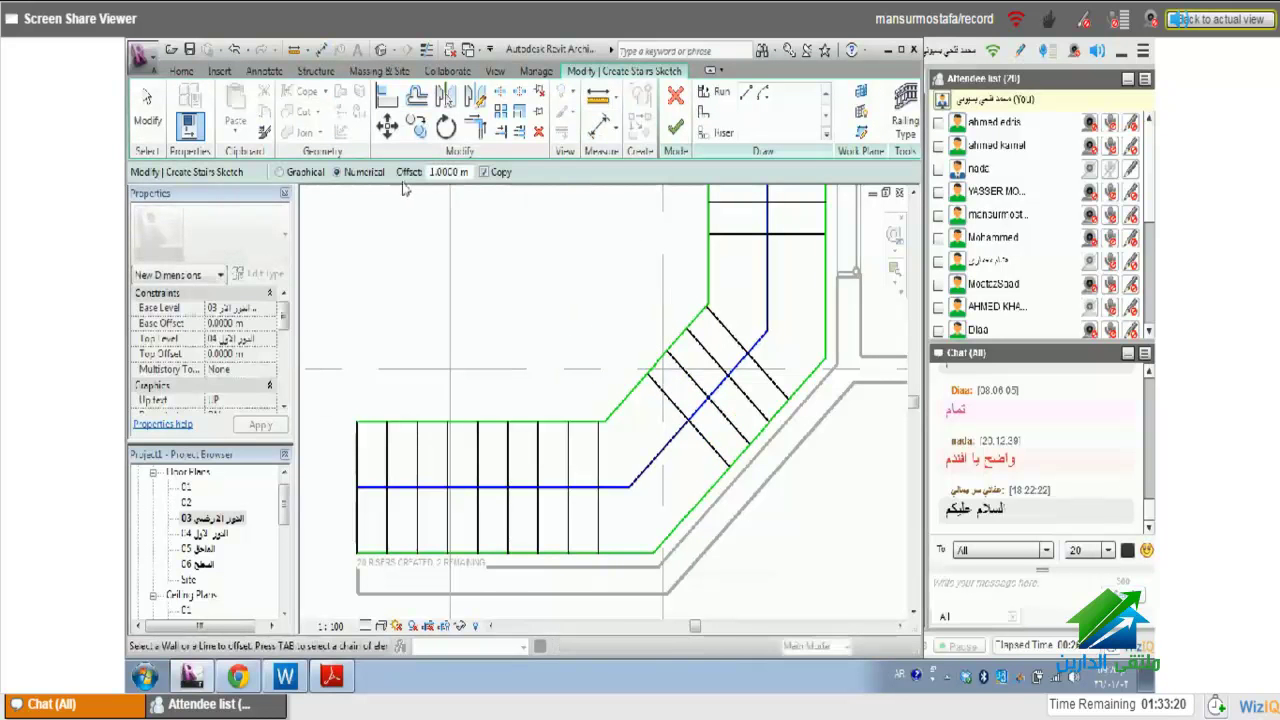
pyautogui.doubleClick(446, 172)
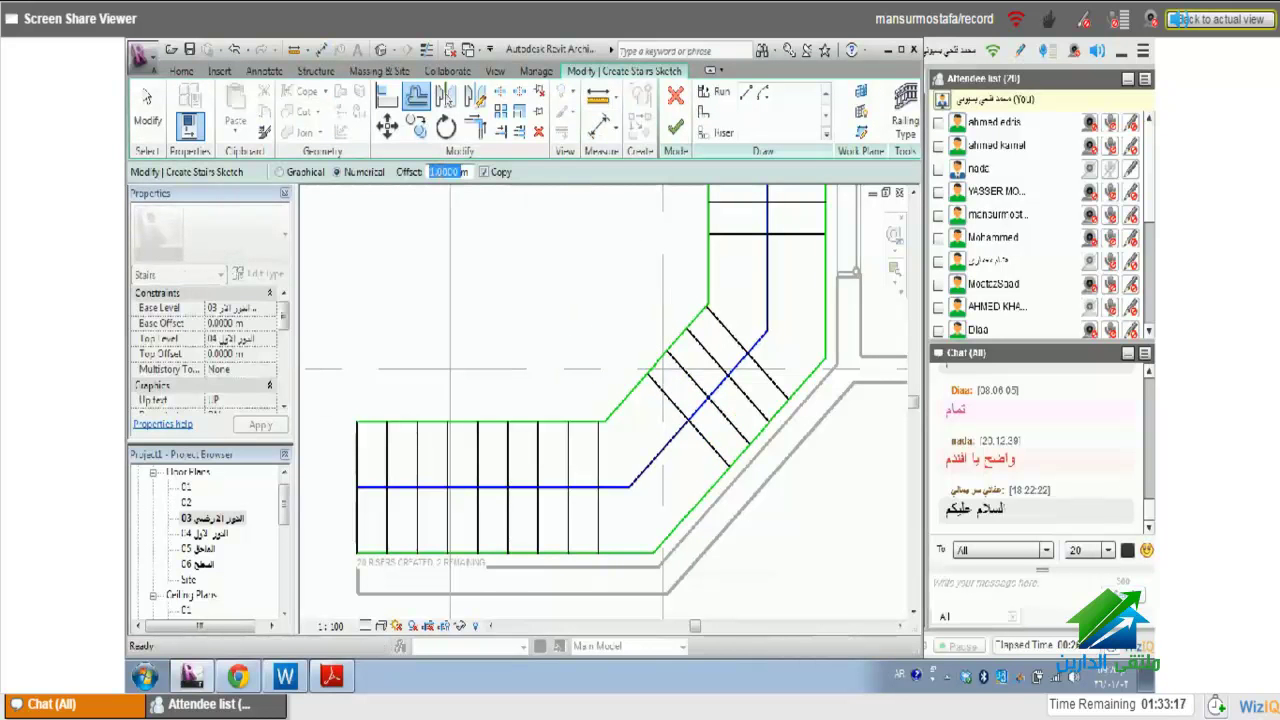
pyautogui.press('BackSpace')
pyautogui.write('0.24')
pyautogui.click(648, 430)
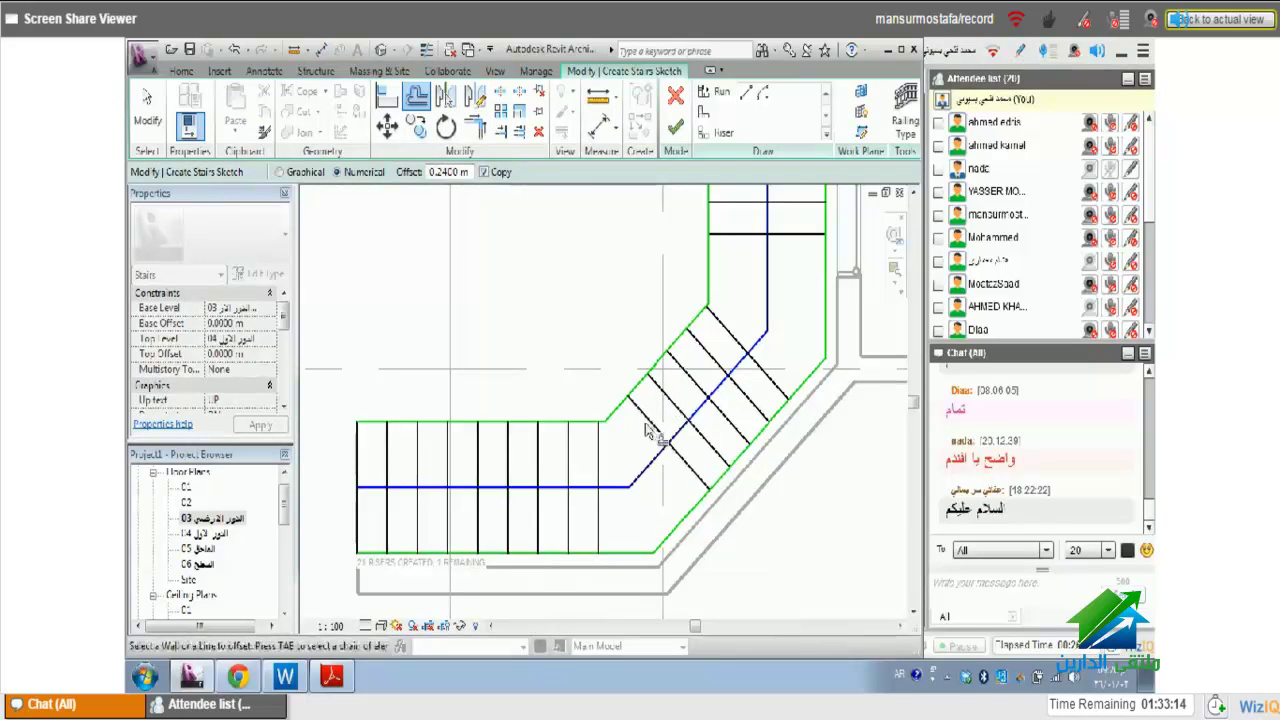
pyautogui.scroll(-2, 690, 405)
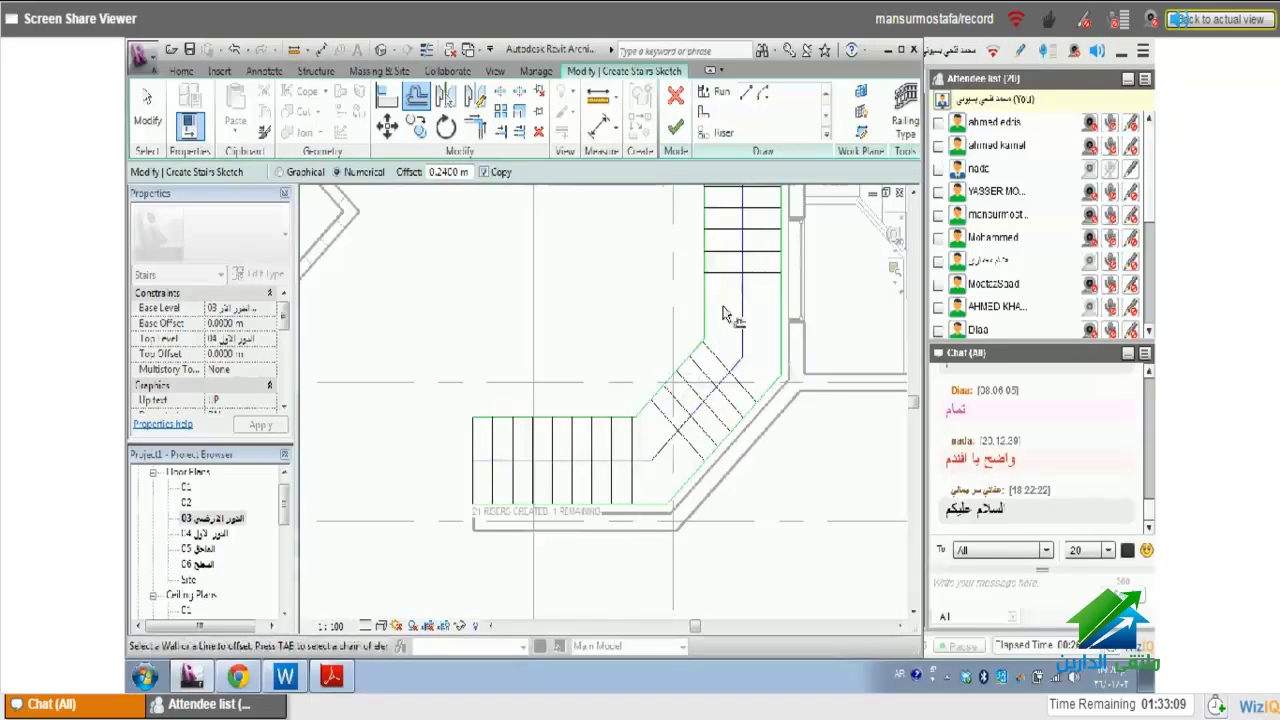
pyautogui.click(735, 300)
pyautogui.moveTo(675, 410); pyautogui.dragTo(690, 480, button='middle')
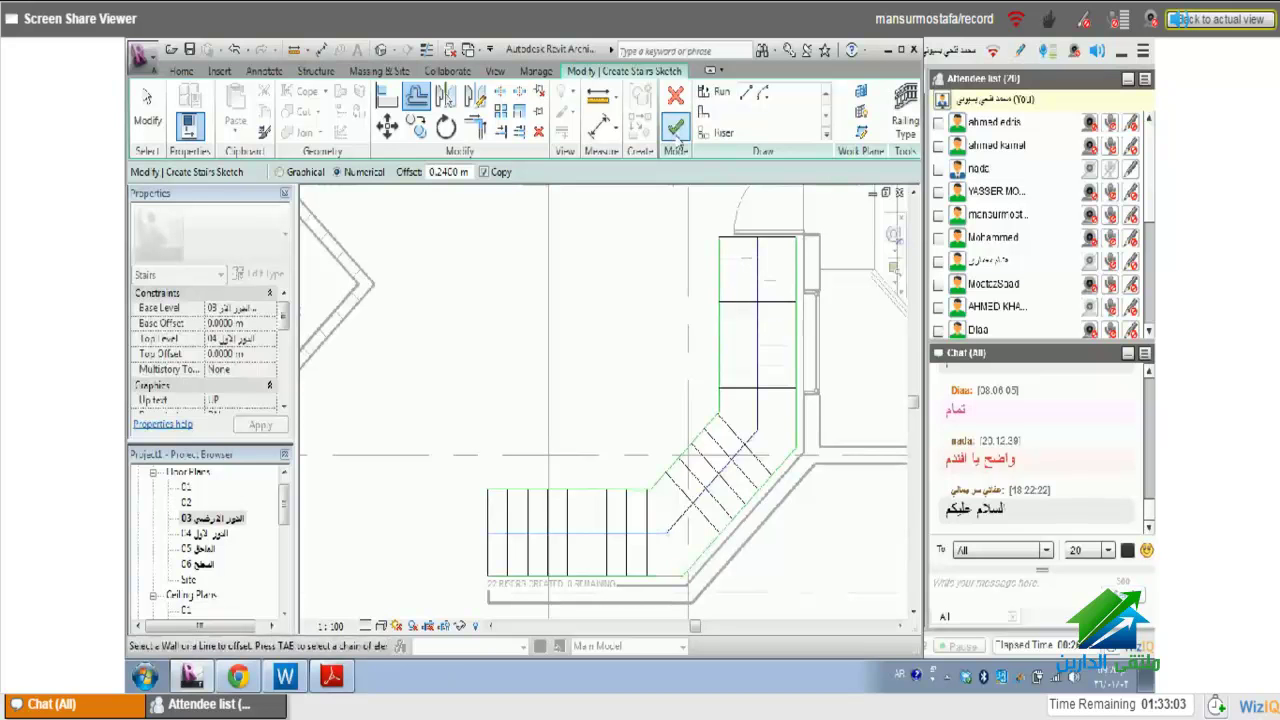
# - Finish the stair sketch and apply a stair Width of 1.2 m in Properties
pyautogui.click(676, 128)
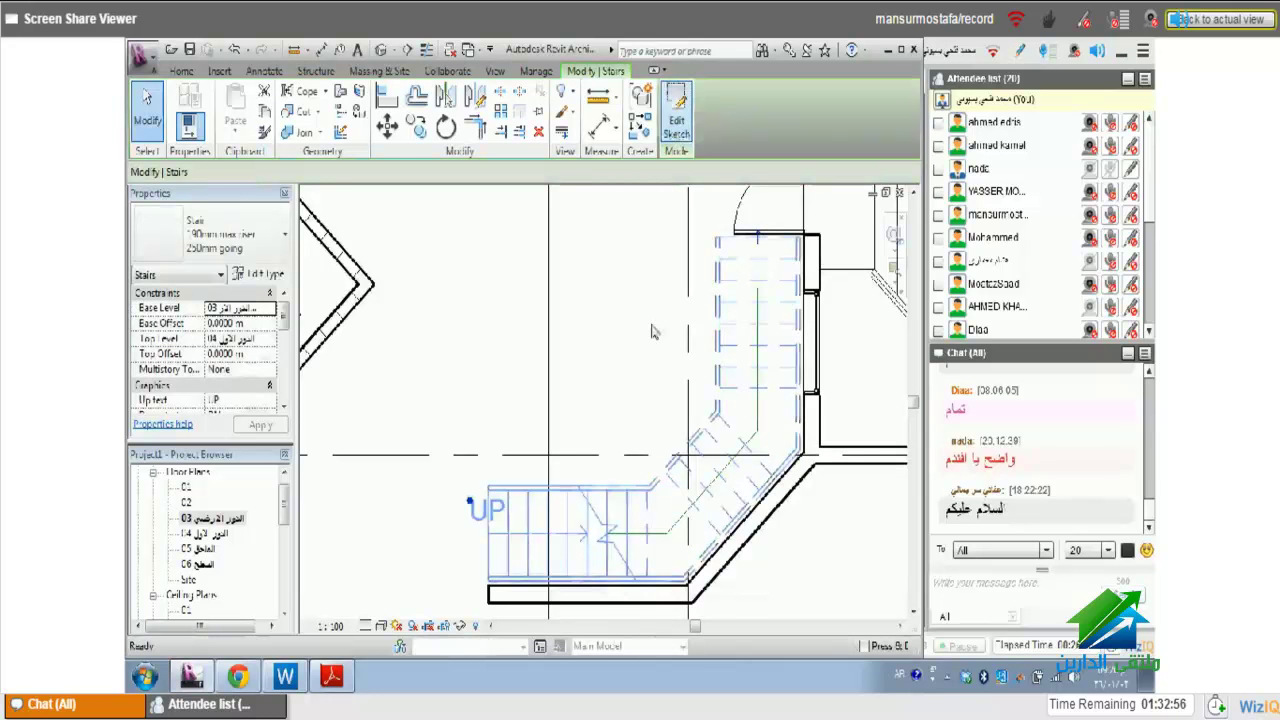
pyautogui.scroll(-2, 638, 540)
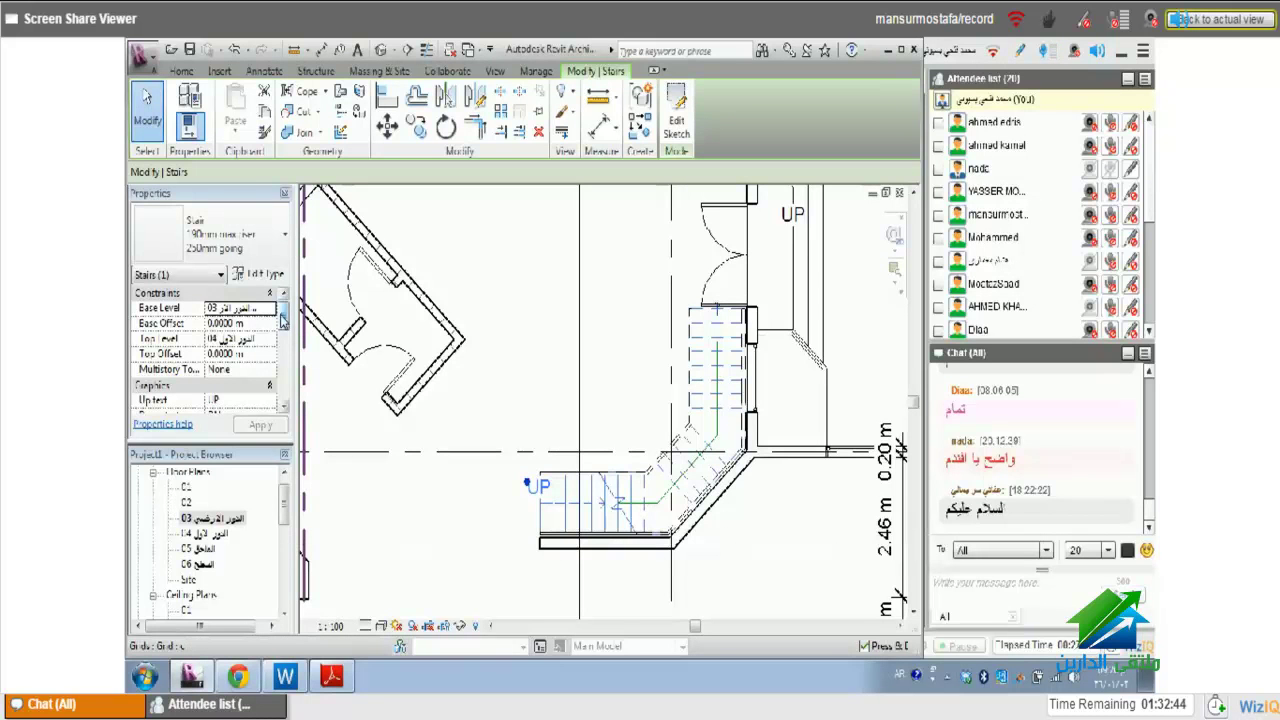
pyautogui.moveTo(282, 320); pyautogui.dragTo(281, 370)
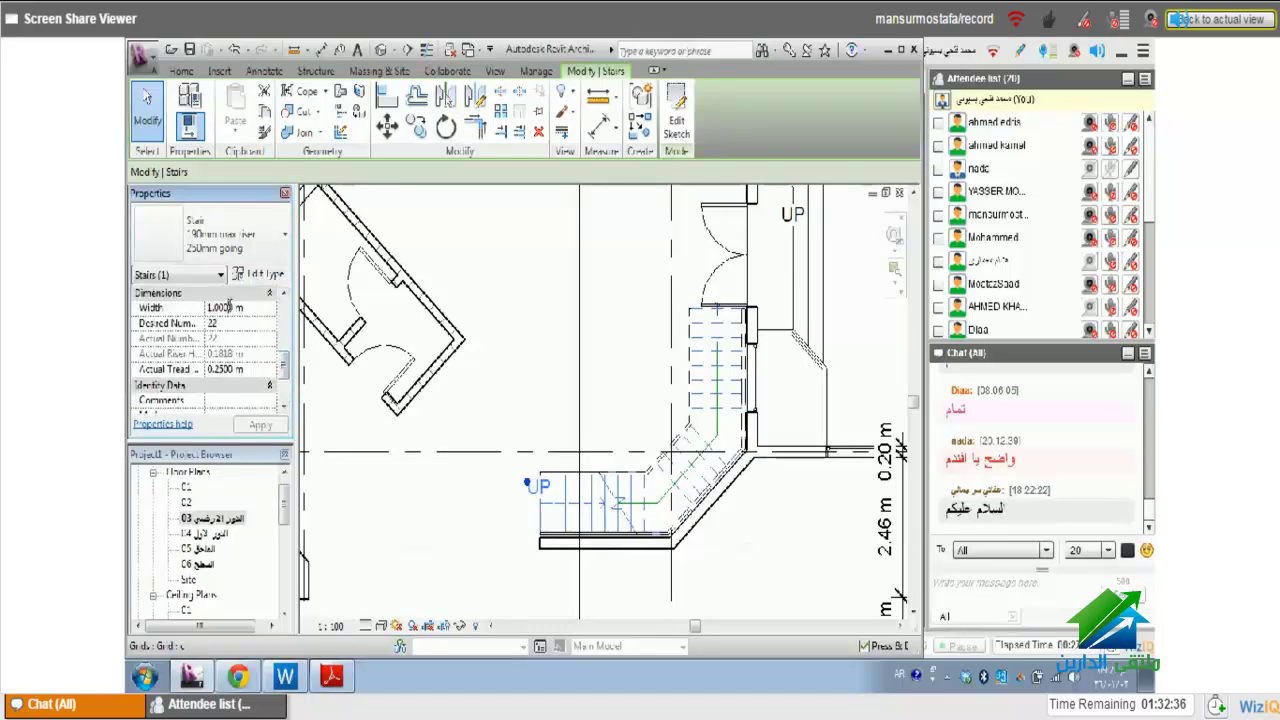
pyautogui.doubleClick(230, 306)
pyautogui.write('1.2m')
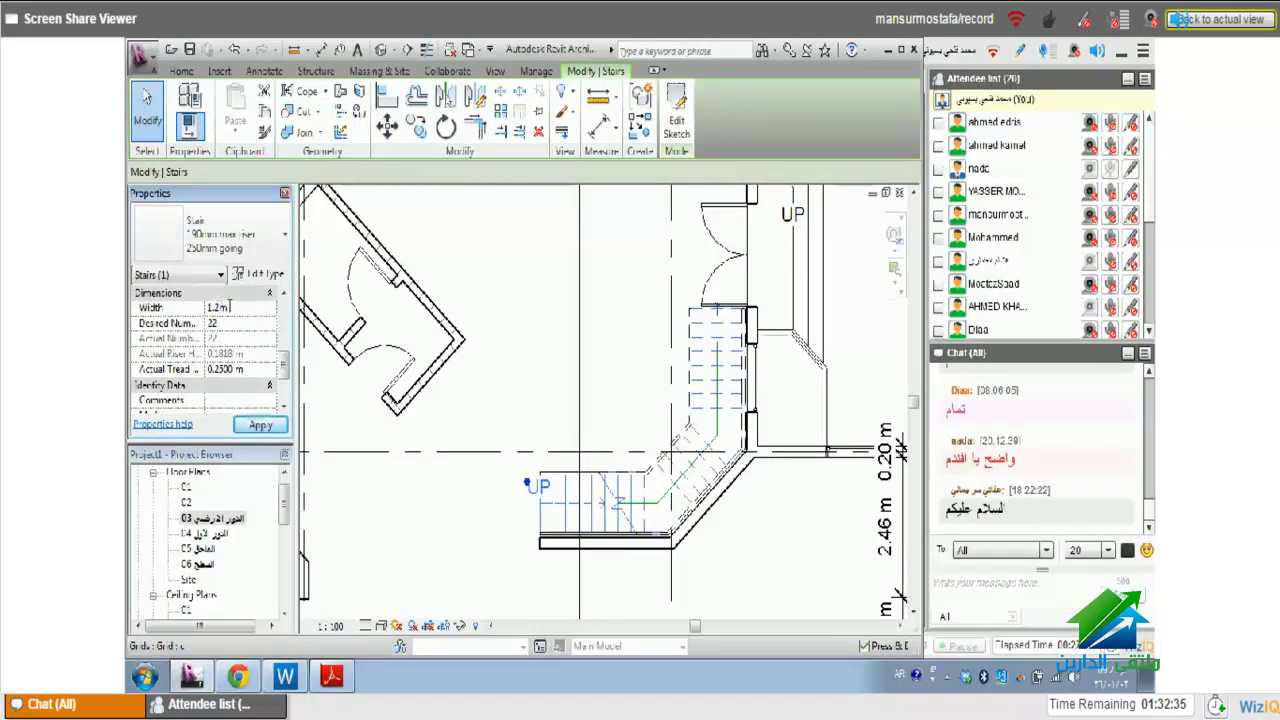
pyautogui.click(253, 425)
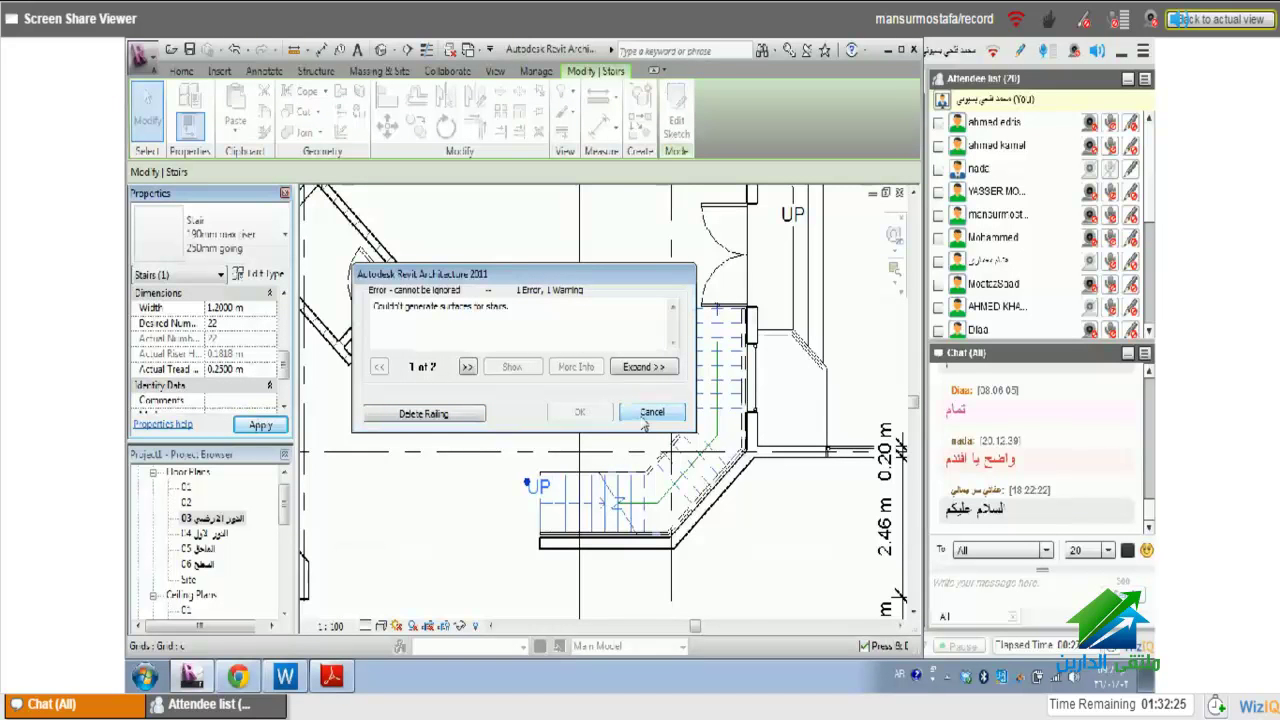
# - Cancel the surface error and re-finish the stair sketch, keeping the 1.0 m width
pyautogui.click(646, 418)
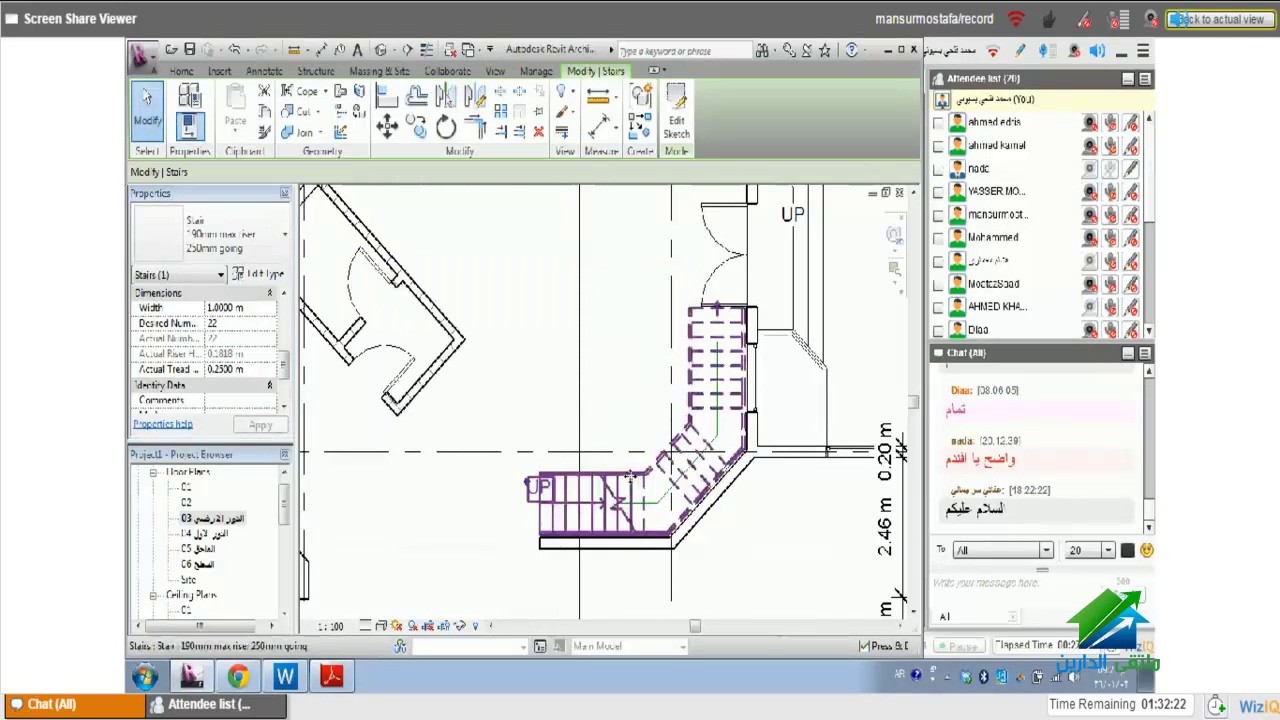
pyautogui.scroll(2, 630, 478)
pyautogui.moveTo(713, 531); pyautogui.dragTo(706, 552, button='middle')
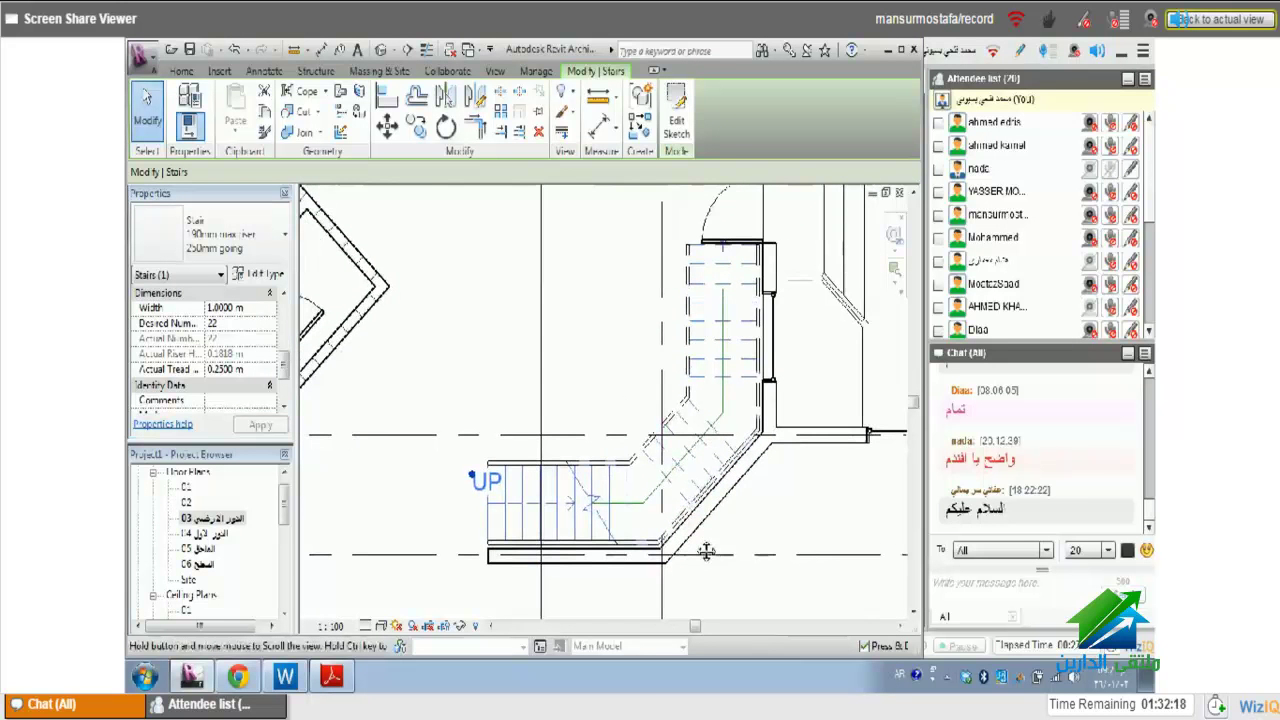
pyautogui.doubleClick(652, 392)
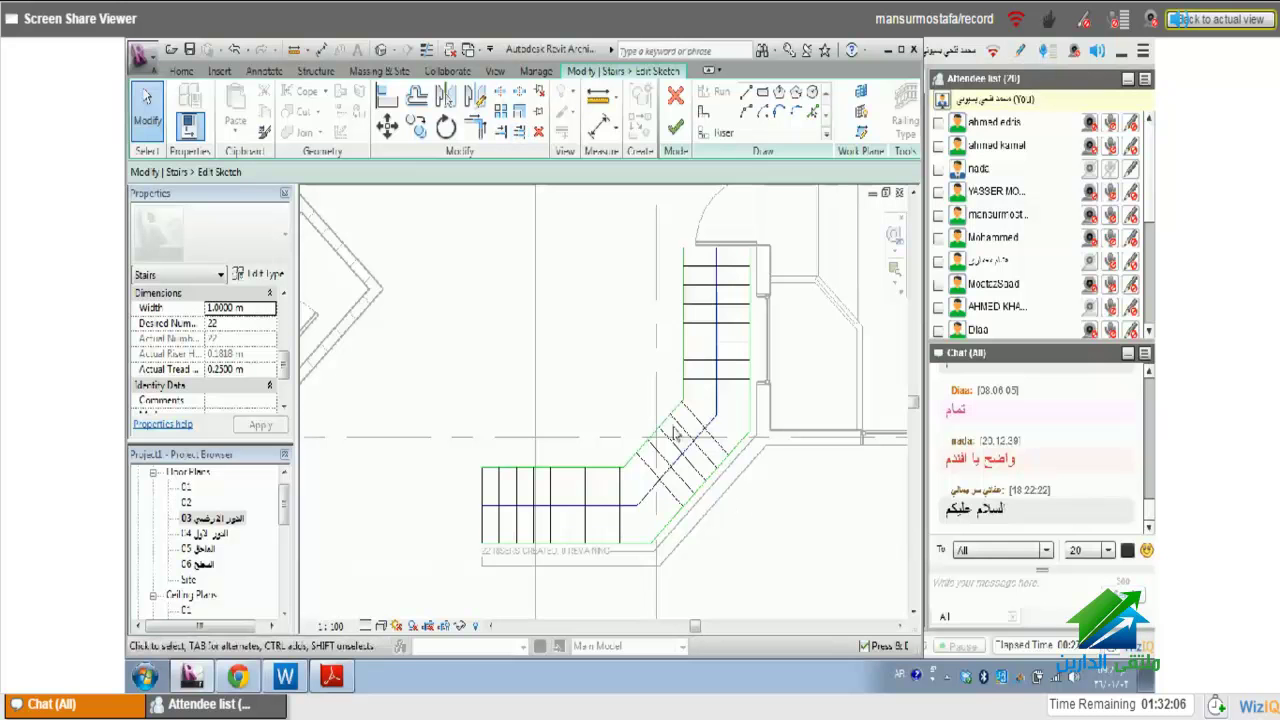
pyautogui.click(676, 126)
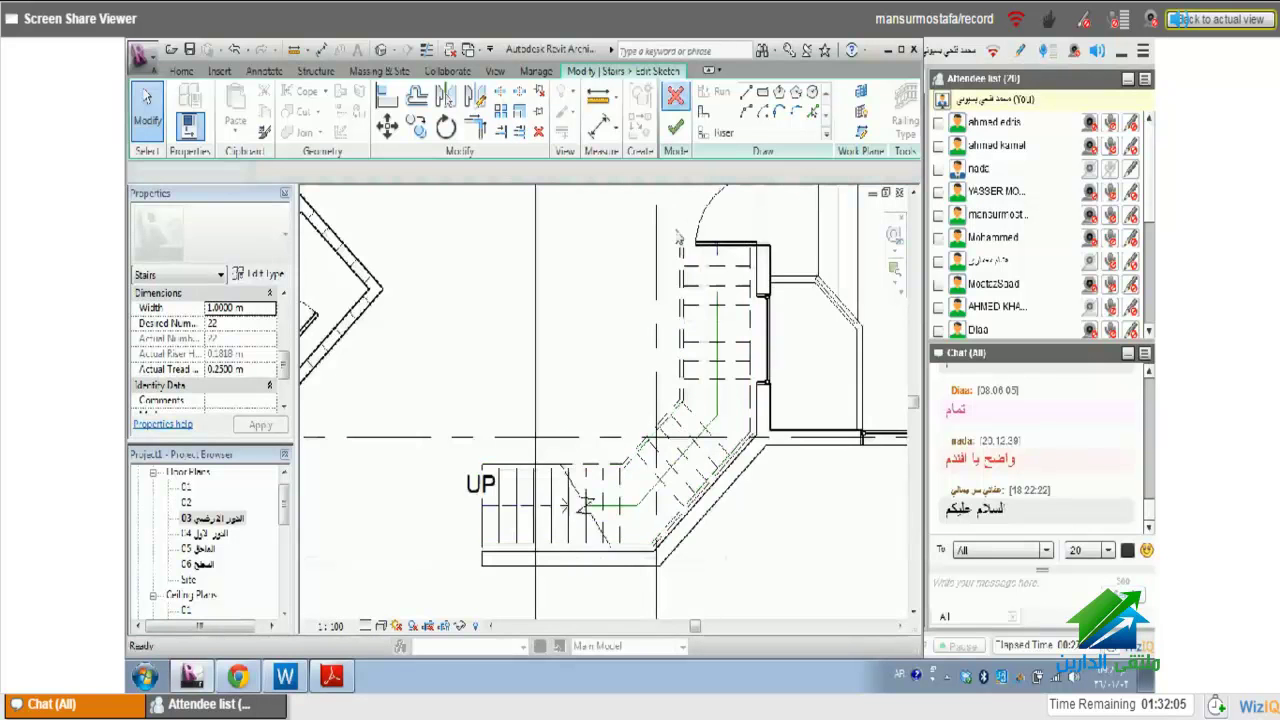
# - Select the completed stair to check it, then return to the Home tools
pyautogui.click(694, 481)
pyautogui.scroll(-2, 694, 481)
pyautogui.scroll(3, 700, 472)
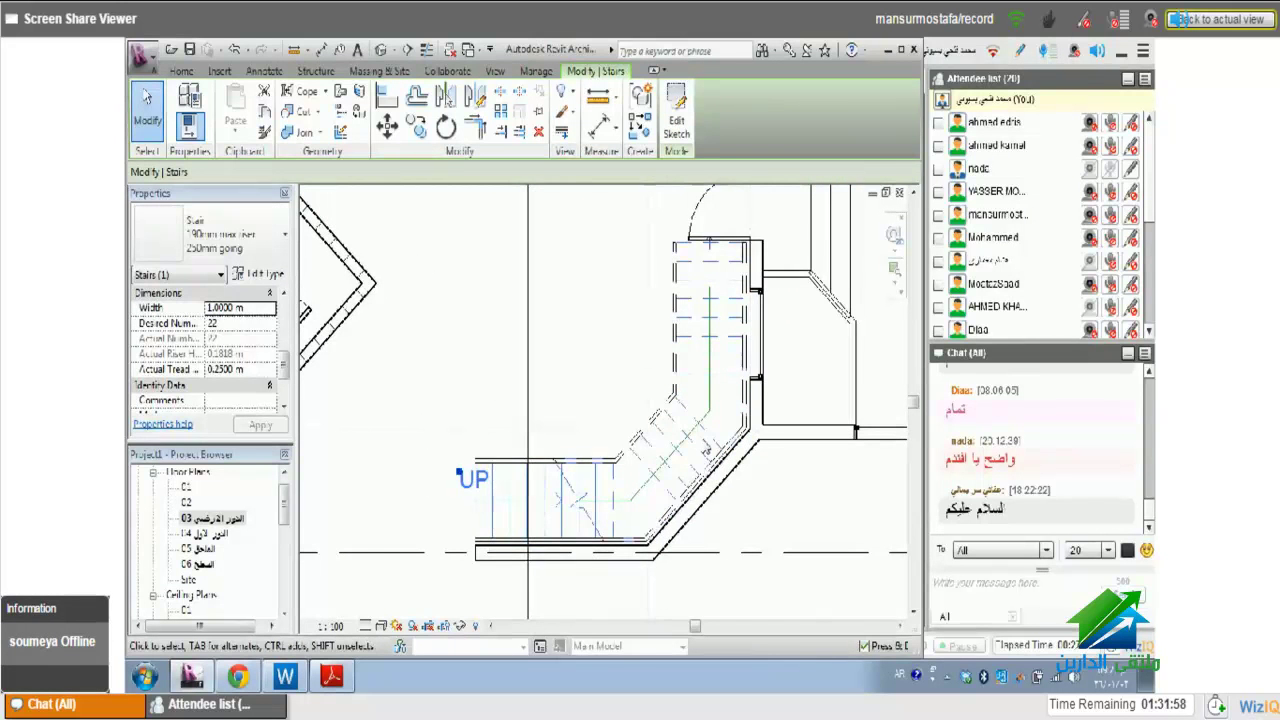
pyautogui.scroll(-2, 706, 449)
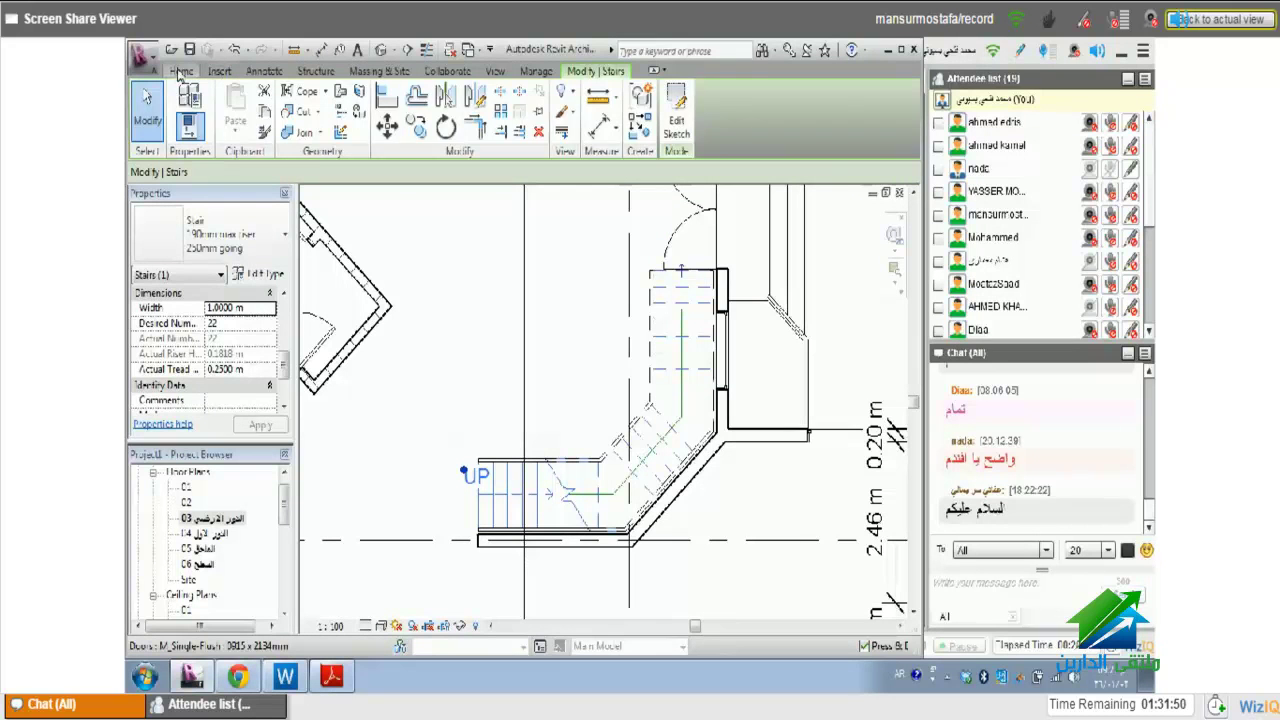
pyautogui.click(180, 72)
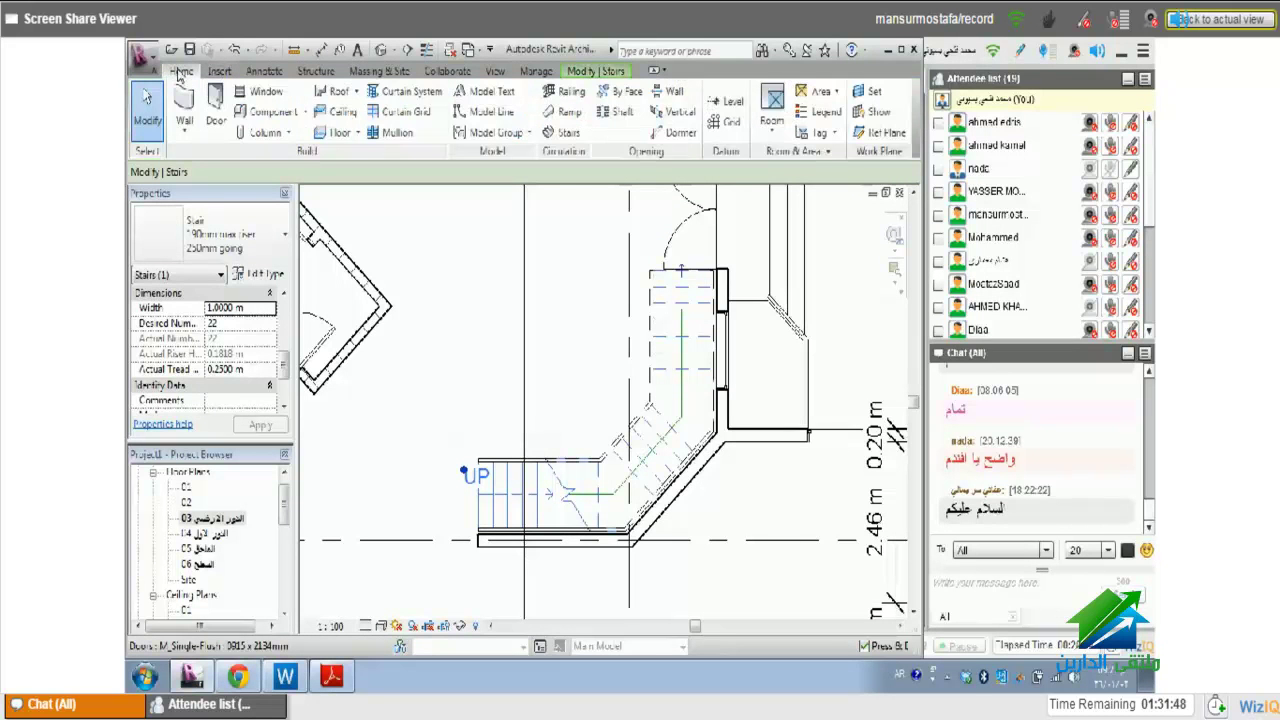
# - Start a shaft opening boundary line at the wall corner endpoint
pyautogui.click(615, 113)
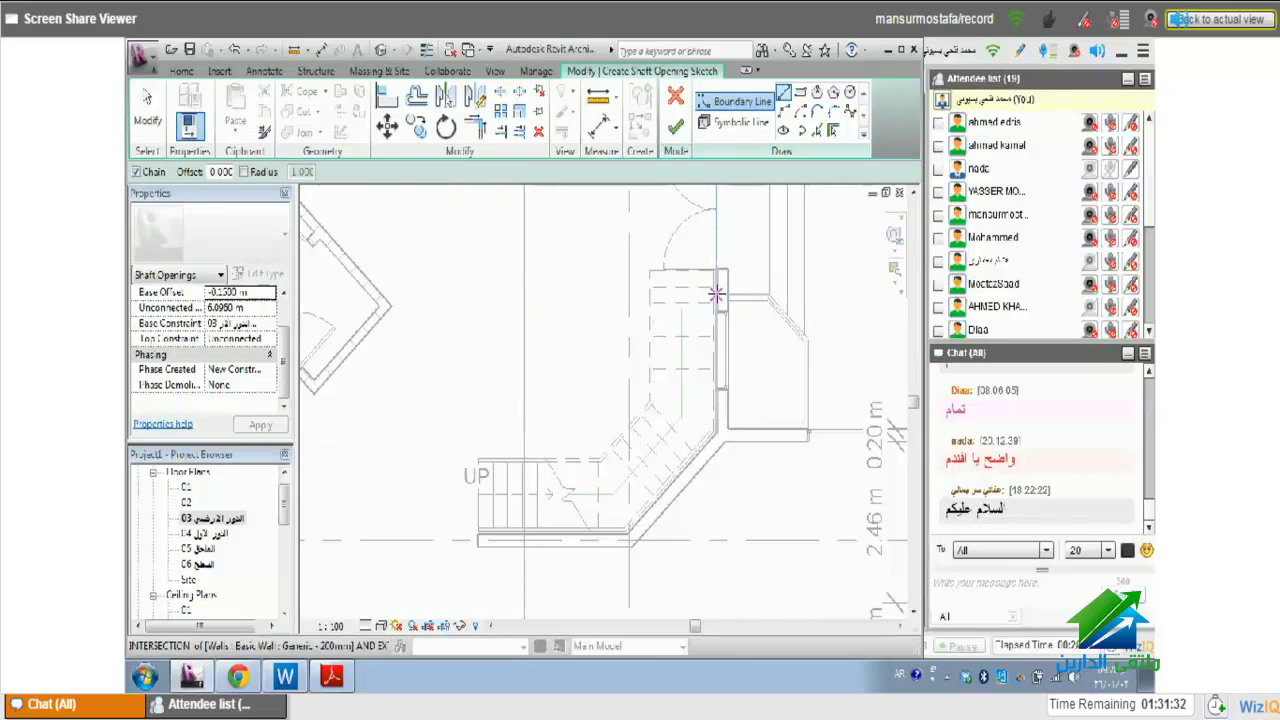
pyautogui.click(716, 293)
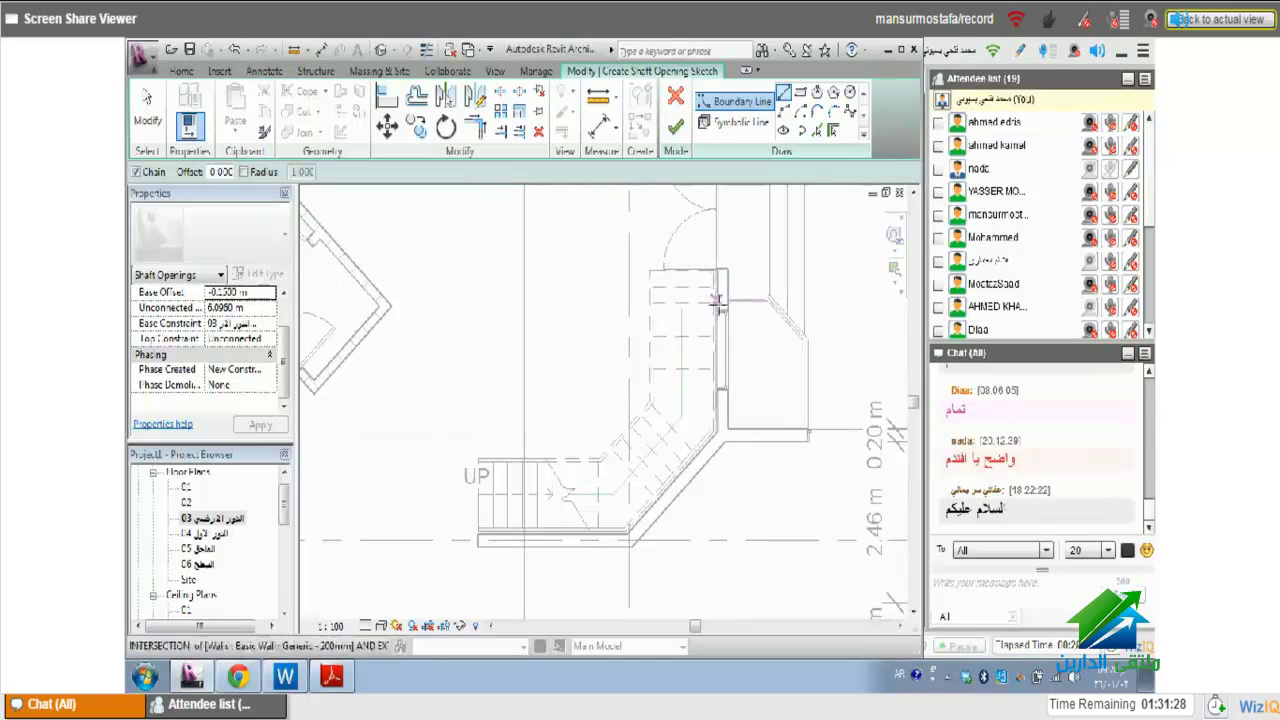
pyautogui.scroll(1, 718, 295)
pyautogui.scroll(1, 722, 252)
pyautogui.scroll(1, 716, 254)
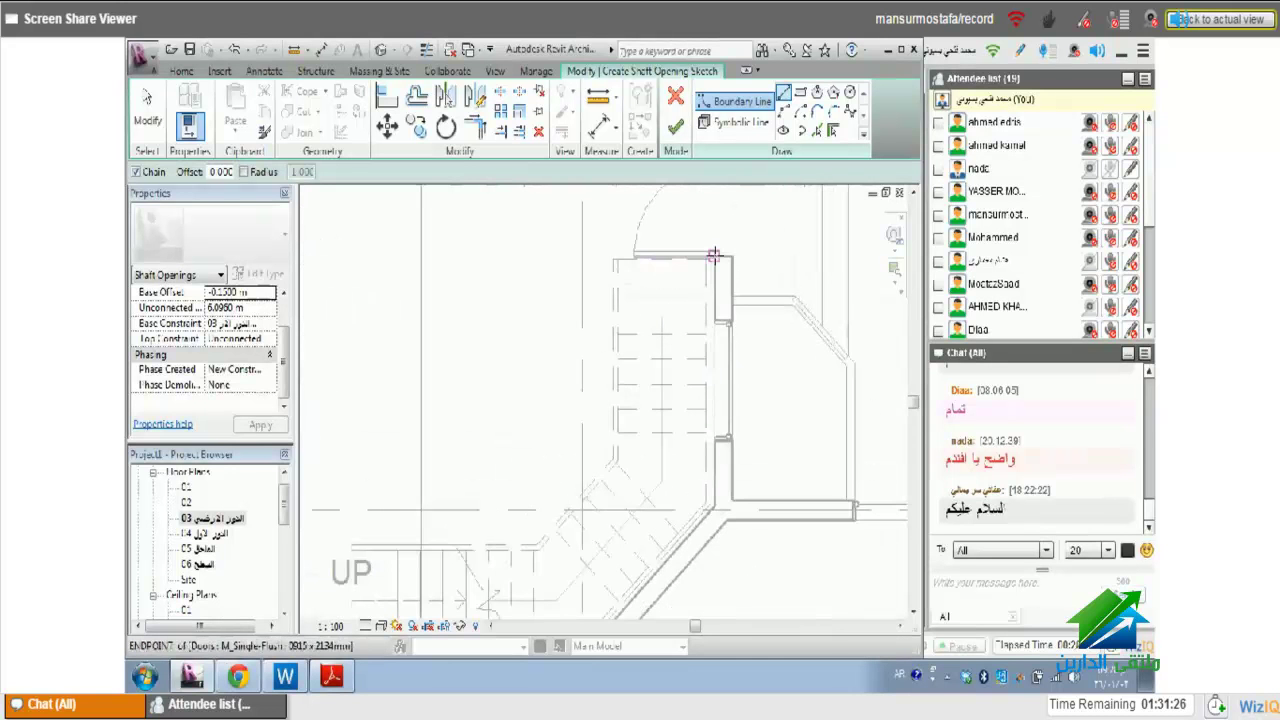
pyautogui.click(714, 255)
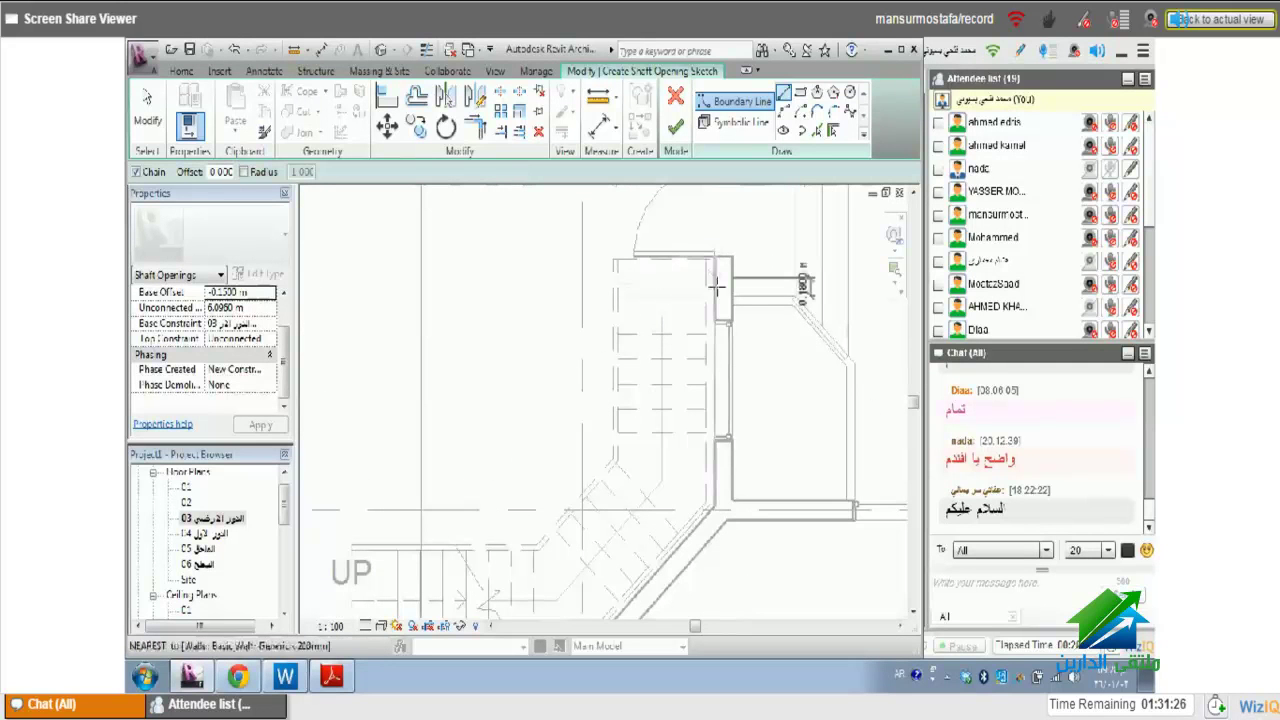
# - Check the stair layout in the reference PDF plan, then return to Revit
pyautogui.scroll(1, 715, 256)
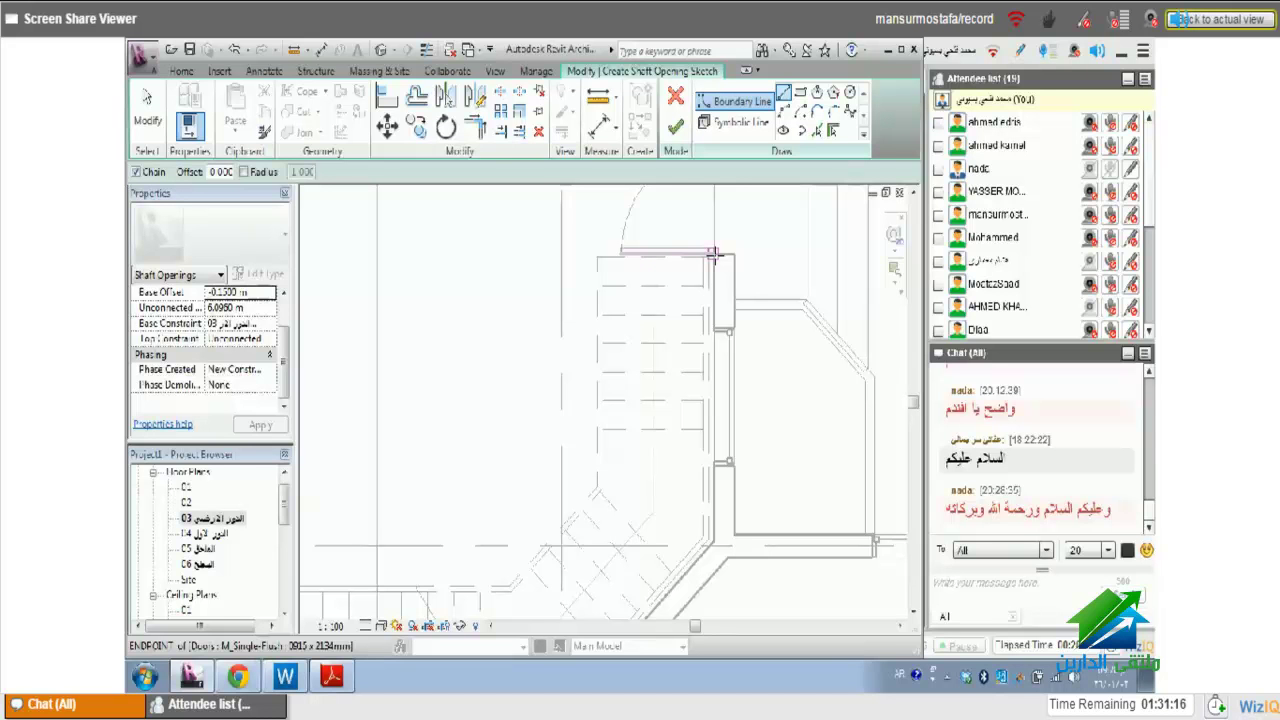
pyautogui.click(327, 678)
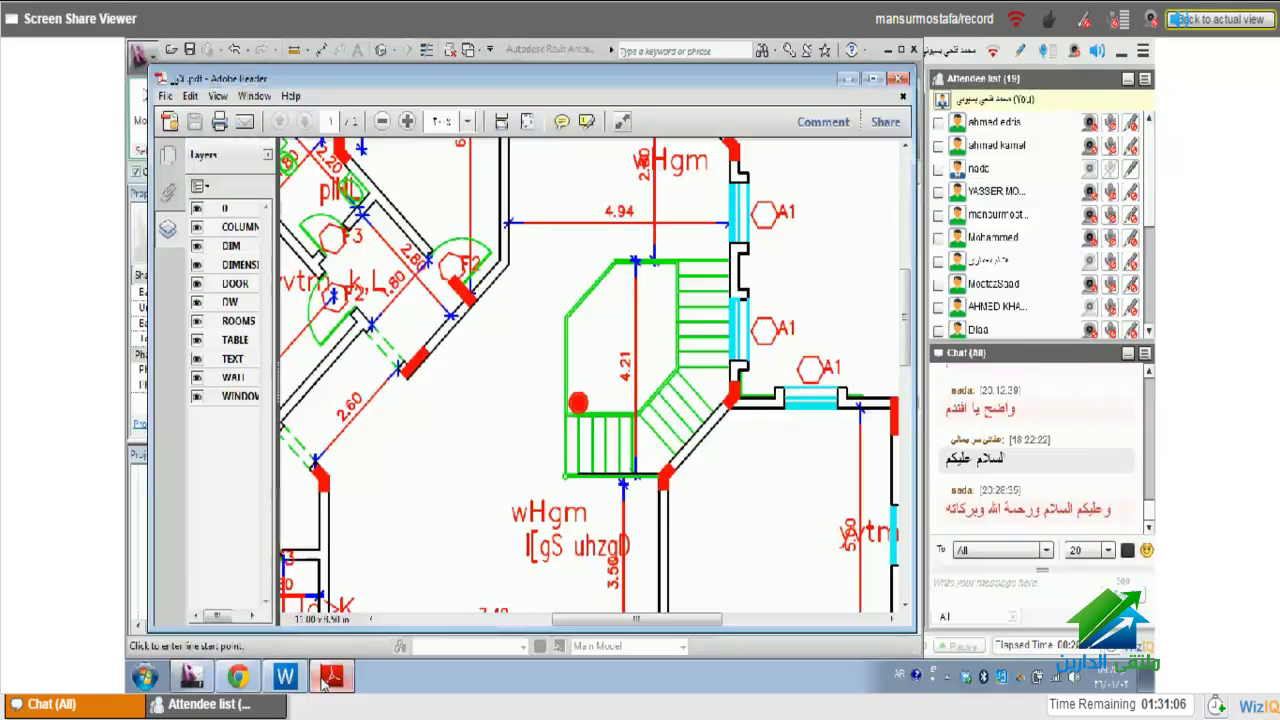
pyautogui.click(327, 678)
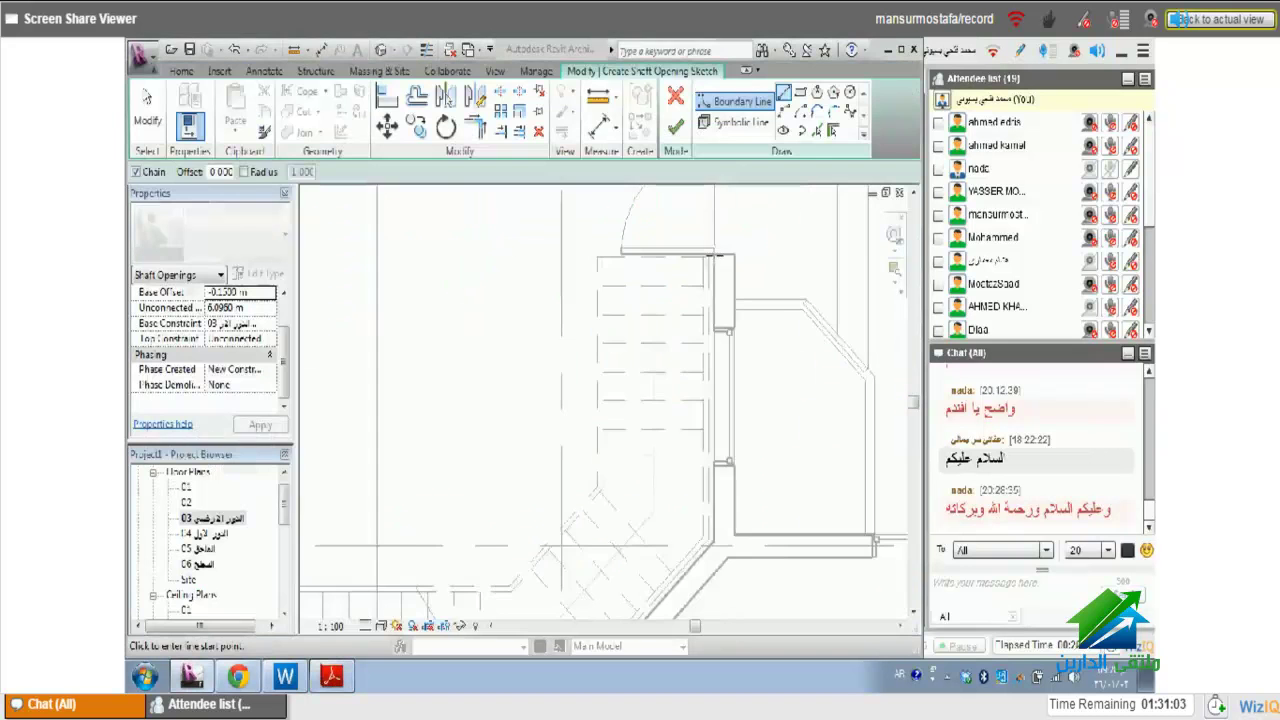
# - Trace the shaft boundary around the stair: top edge, 45° diagonal, vertical side, bottom and closing diagonal
pyautogui.moveTo(707, 291); pyautogui.dragTo(771, 251, button='middle')
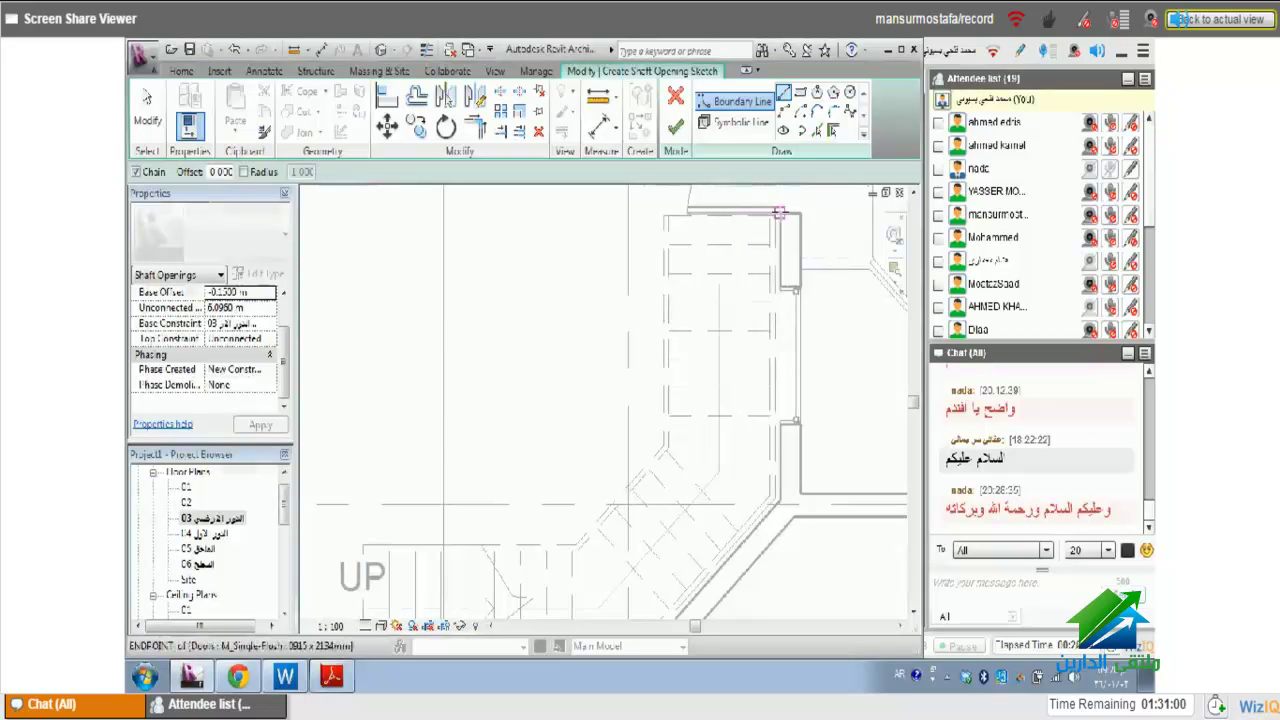
pyautogui.click(779, 212)
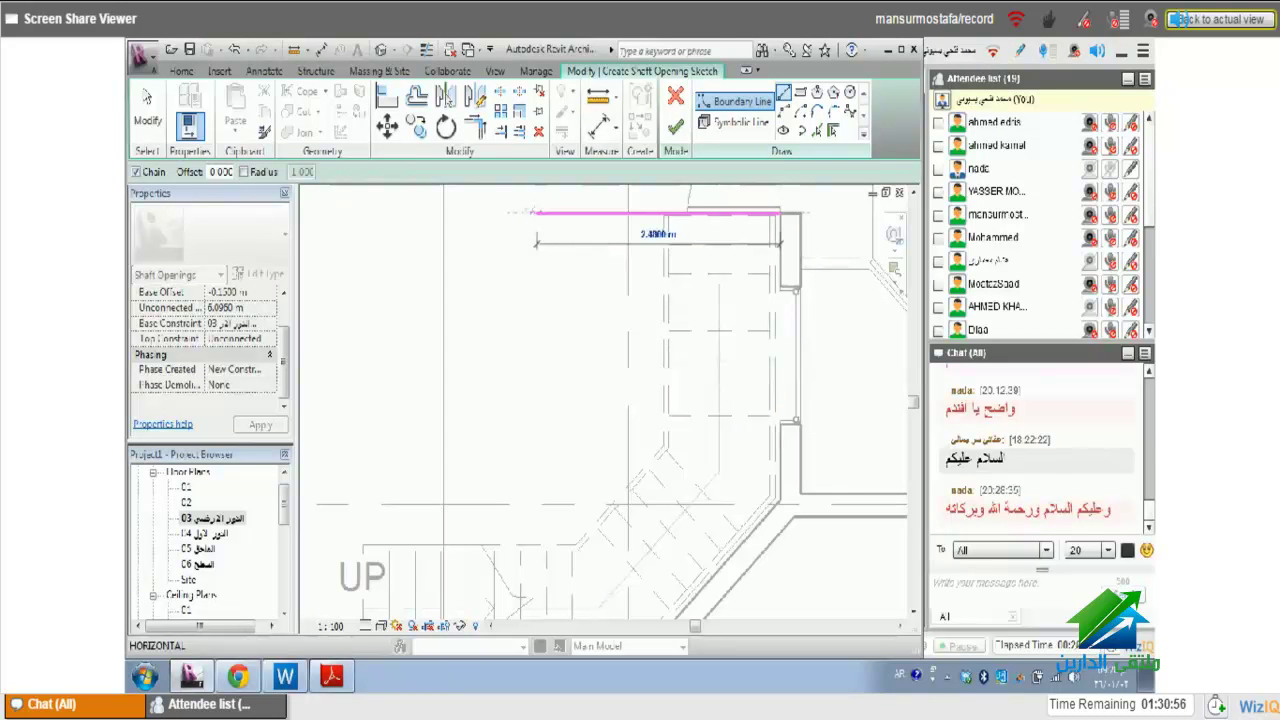
pyautogui.click(524, 209)
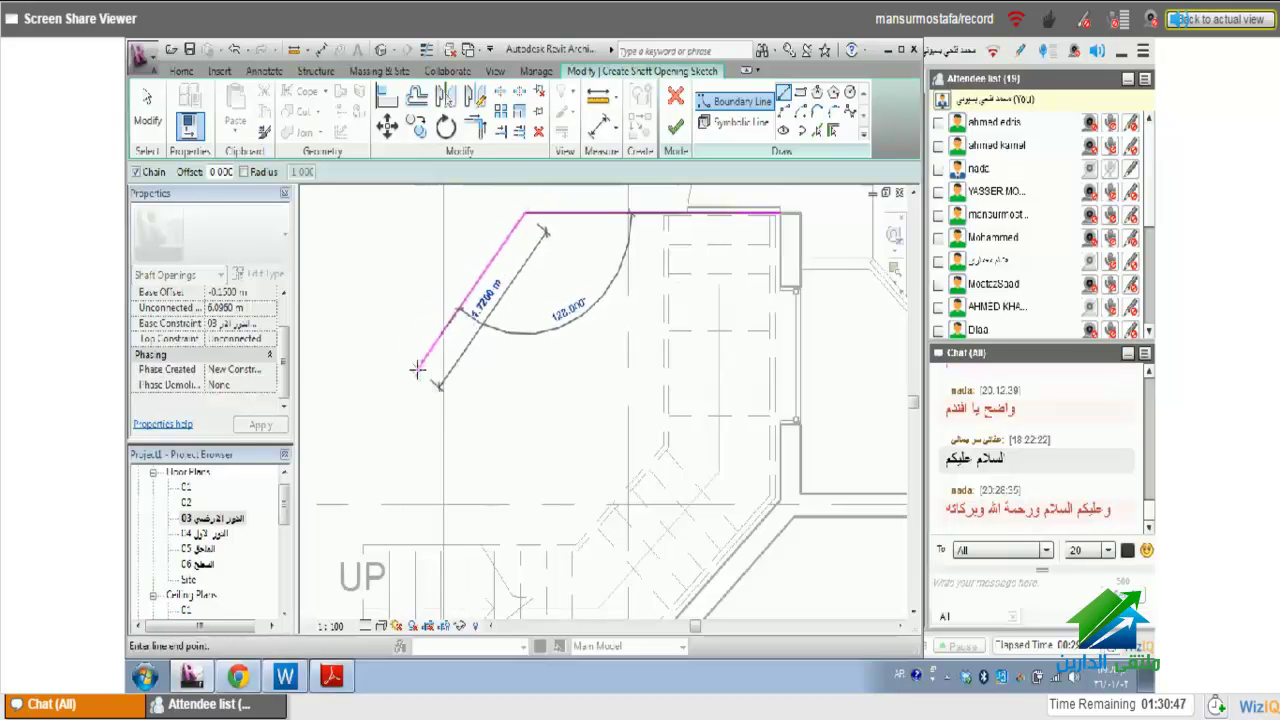
pyautogui.click(463, 212)
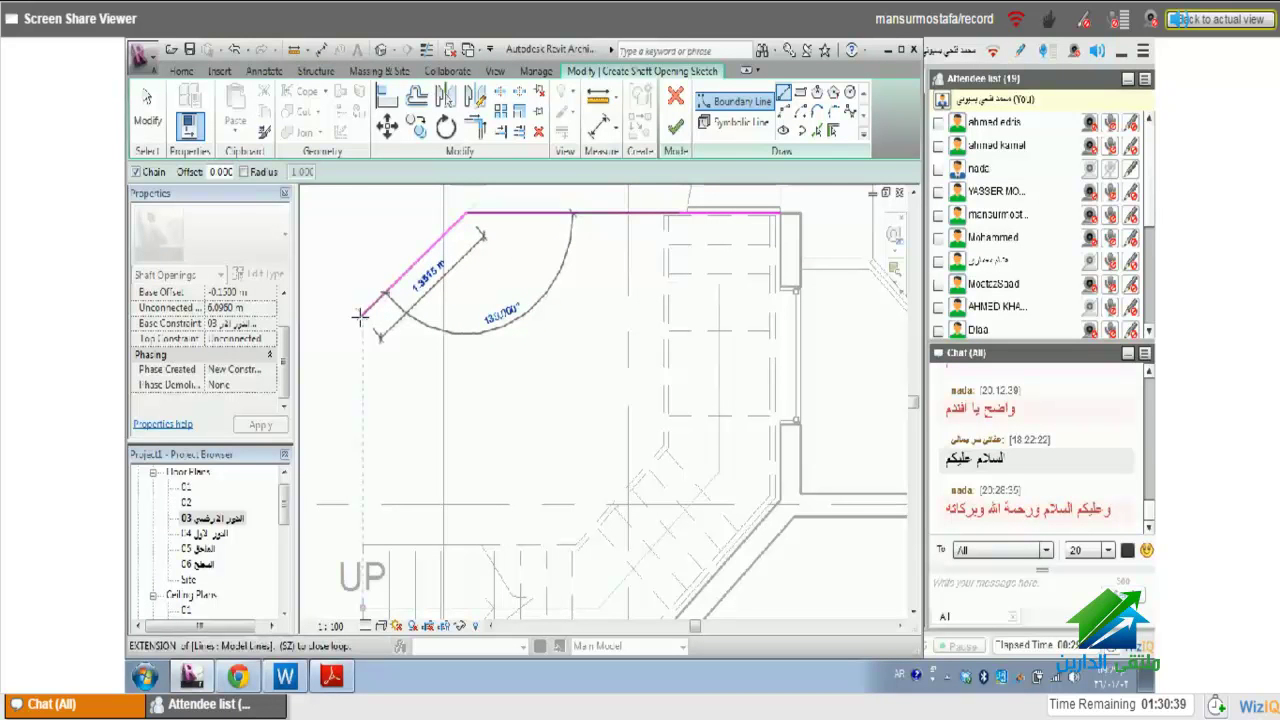
pyautogui.click(359, 316)
pyautogui.moveTo(362, 560); pyautogui.dragTo(396, 428, button='middle')
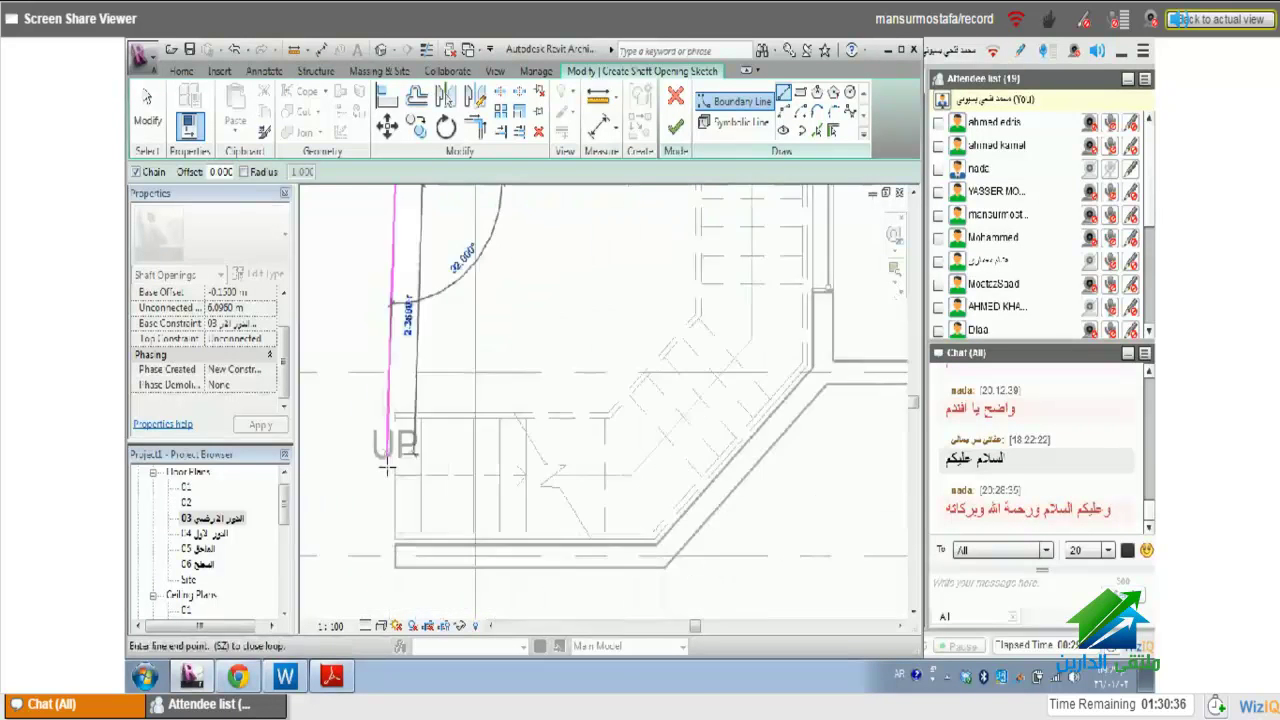
pyautogui.click(395, 543)
pyautogui.click(655, 544)
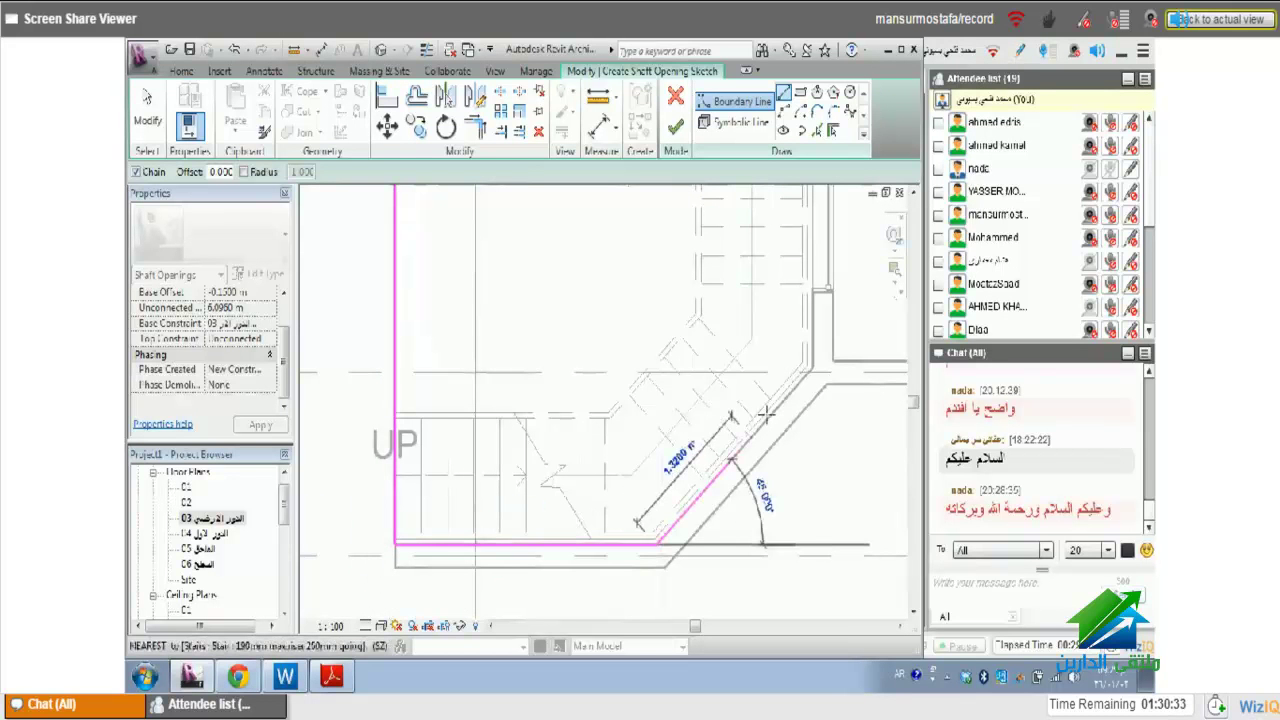
pyautogui.click(766, 413)
pyautogui.moveTo(766, 413); pyautogui.dragTo(420, 276, button='middle')
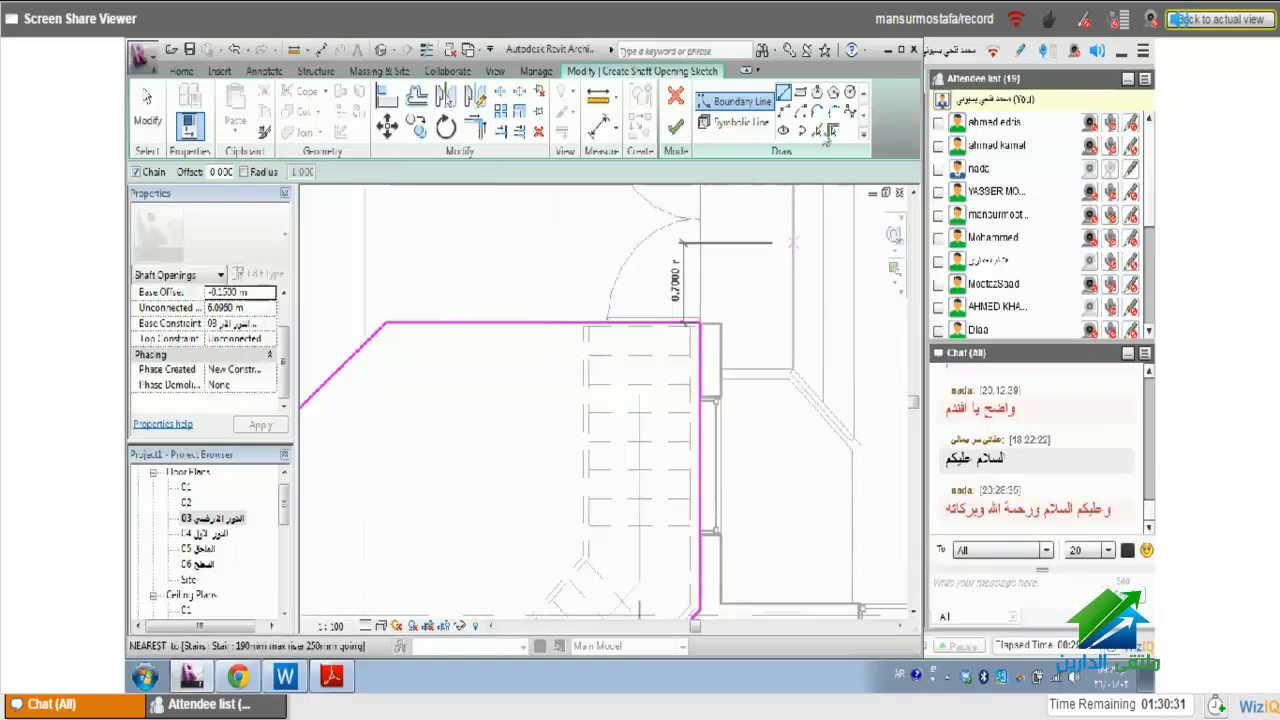
# - Finish the shaft opening, zoom to fit (ZF) and open Section 1
pyautogui.click(676, 128)
pyautogui.scroll(3, 708, 287)
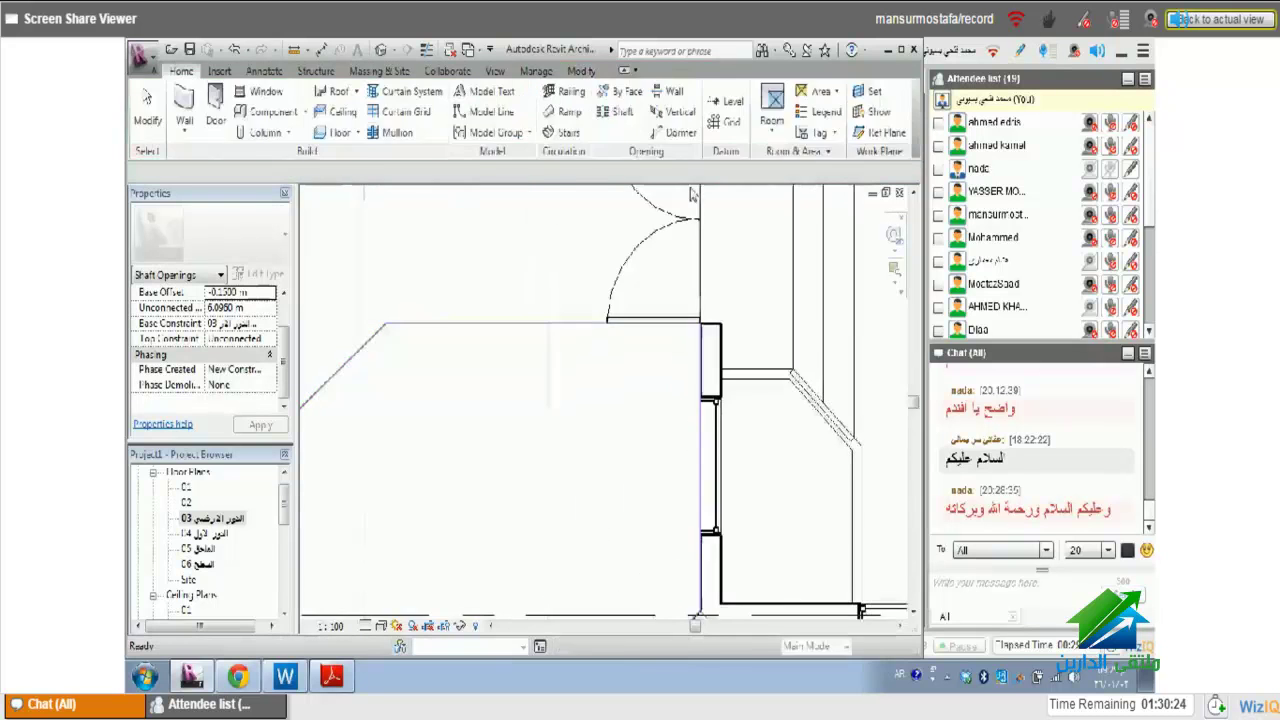
pyautogui.scroll(-2, 708, 287)
pyautogui.scroll(-2, 706, 295)
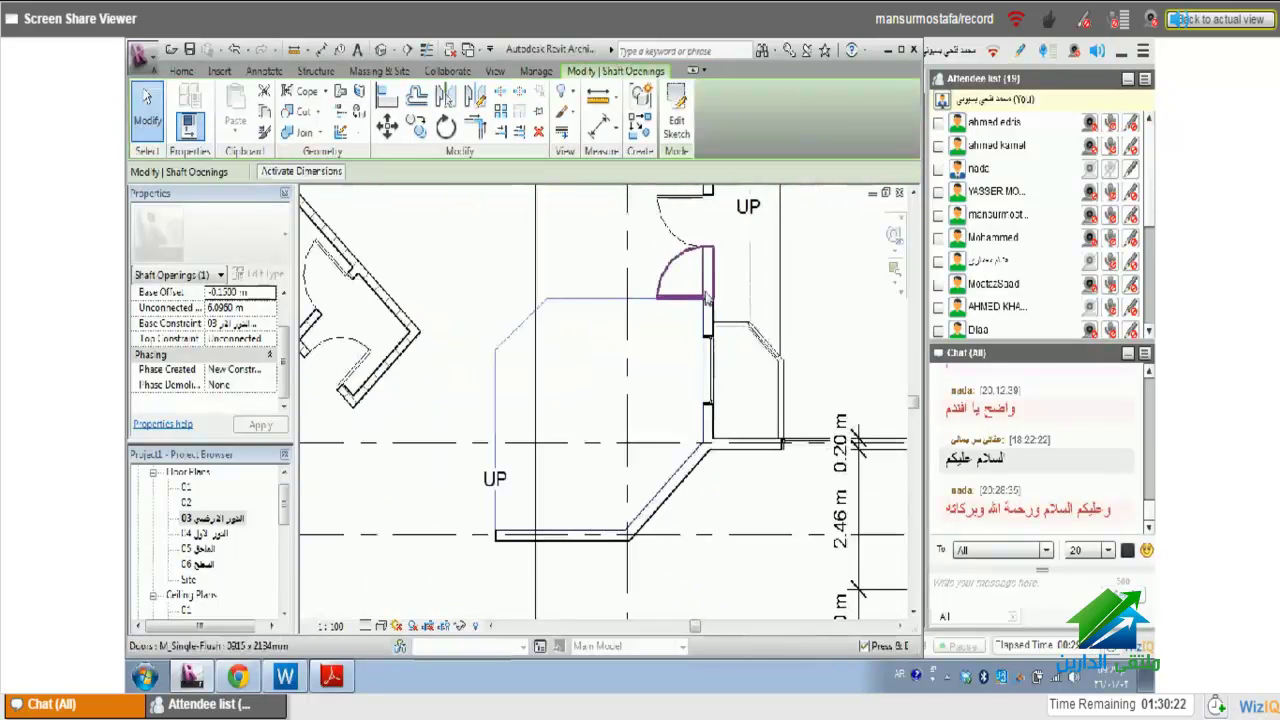
pyautogui.scroll(-1, 706, 296)
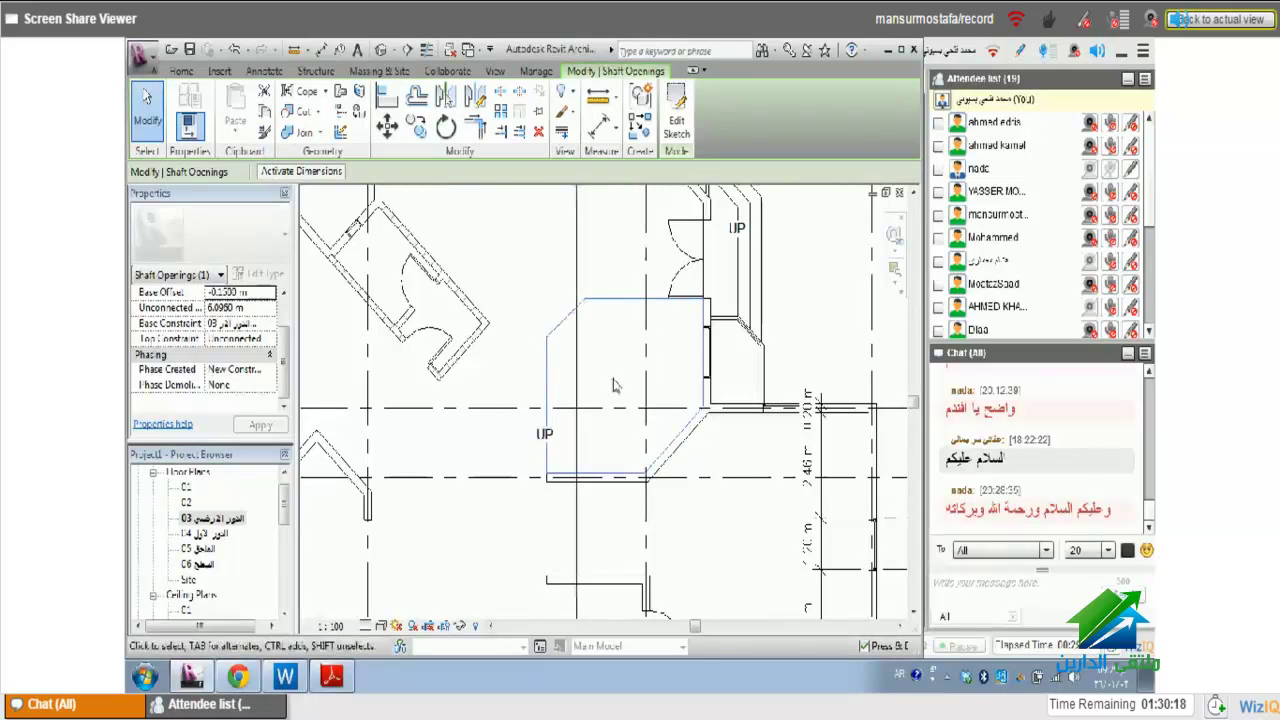
pyautogui.press('z')
pyautogui.press('f')
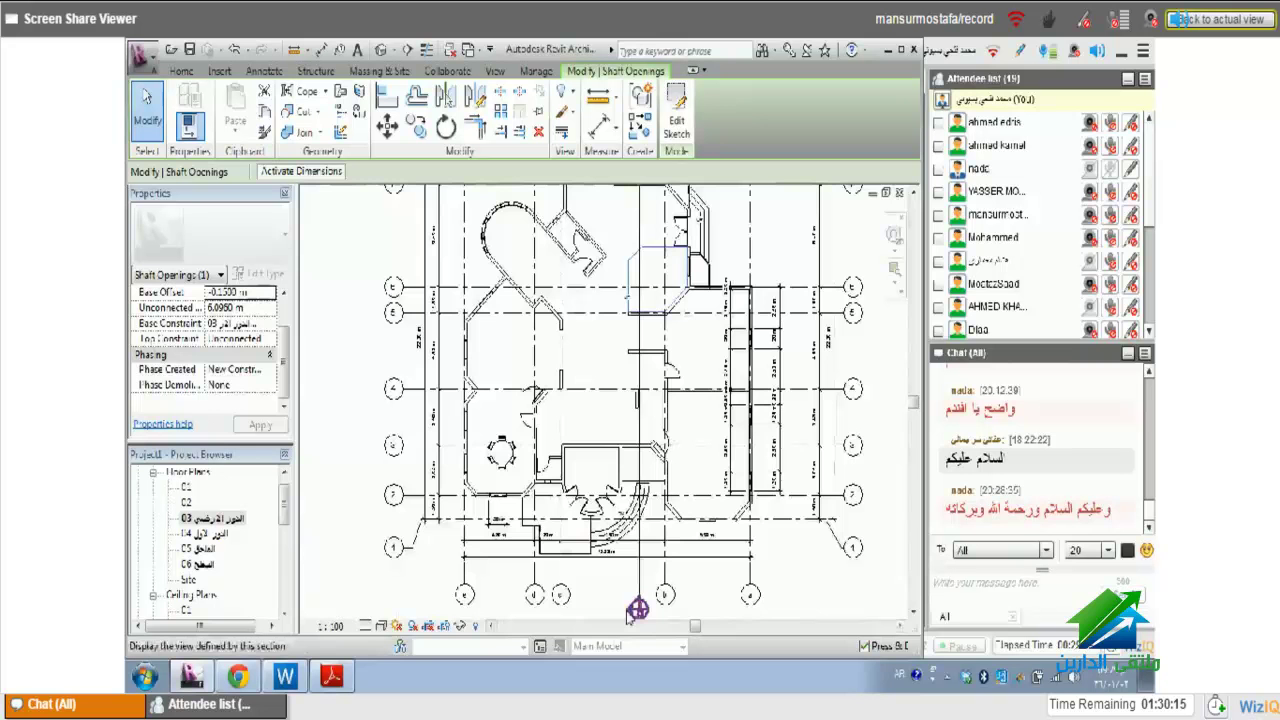
pyautogui.doubleClick(638, 608)
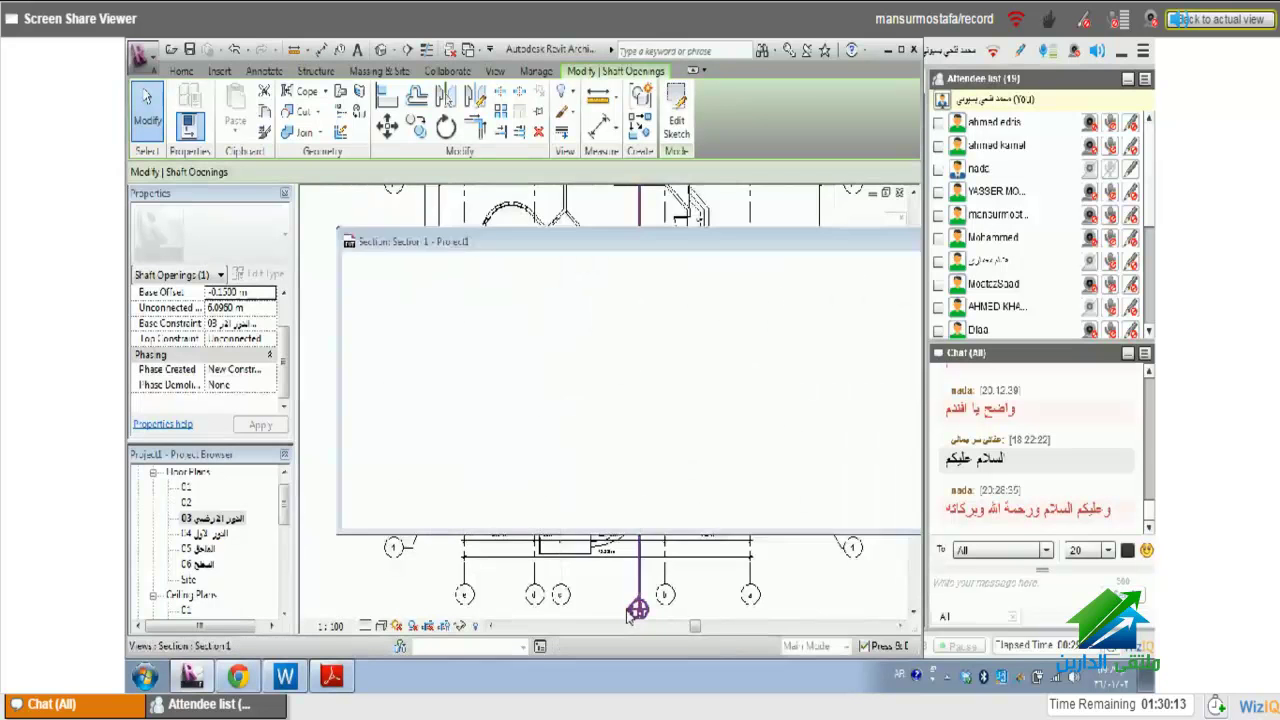
# - Drag the shaft's top grip to the upper floor, giving an 8.5853 m unconnected height
pyautogui.moveTo(840, 325); pyautogui.dragTo(650, 335, button='middle')
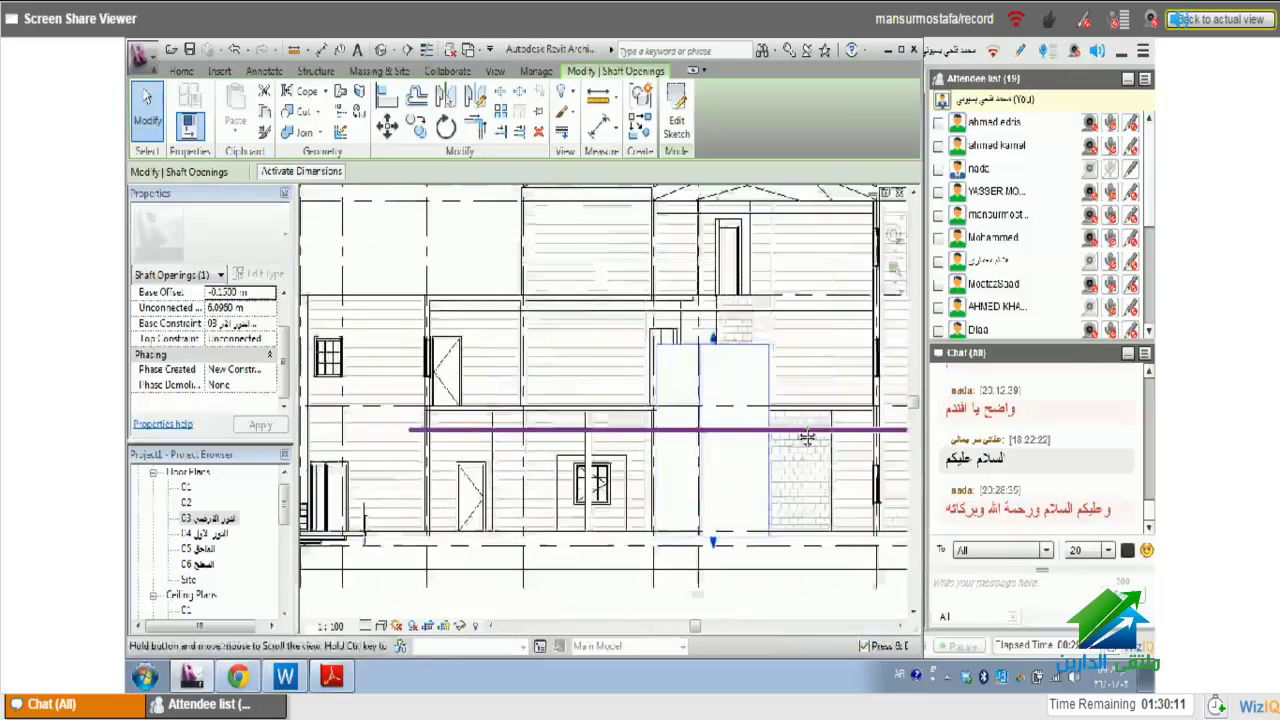
pyautogui.scroll(1, 650, 335)
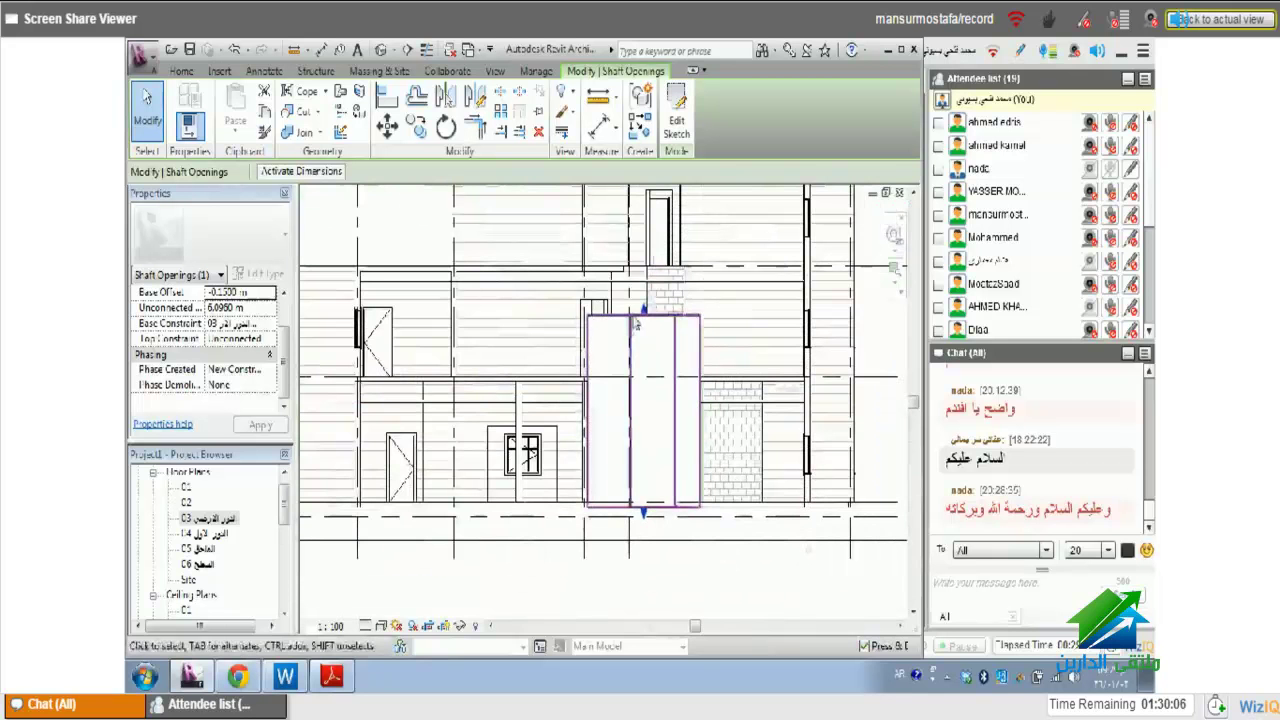
pyautogui.scroll(1, 640, 340)
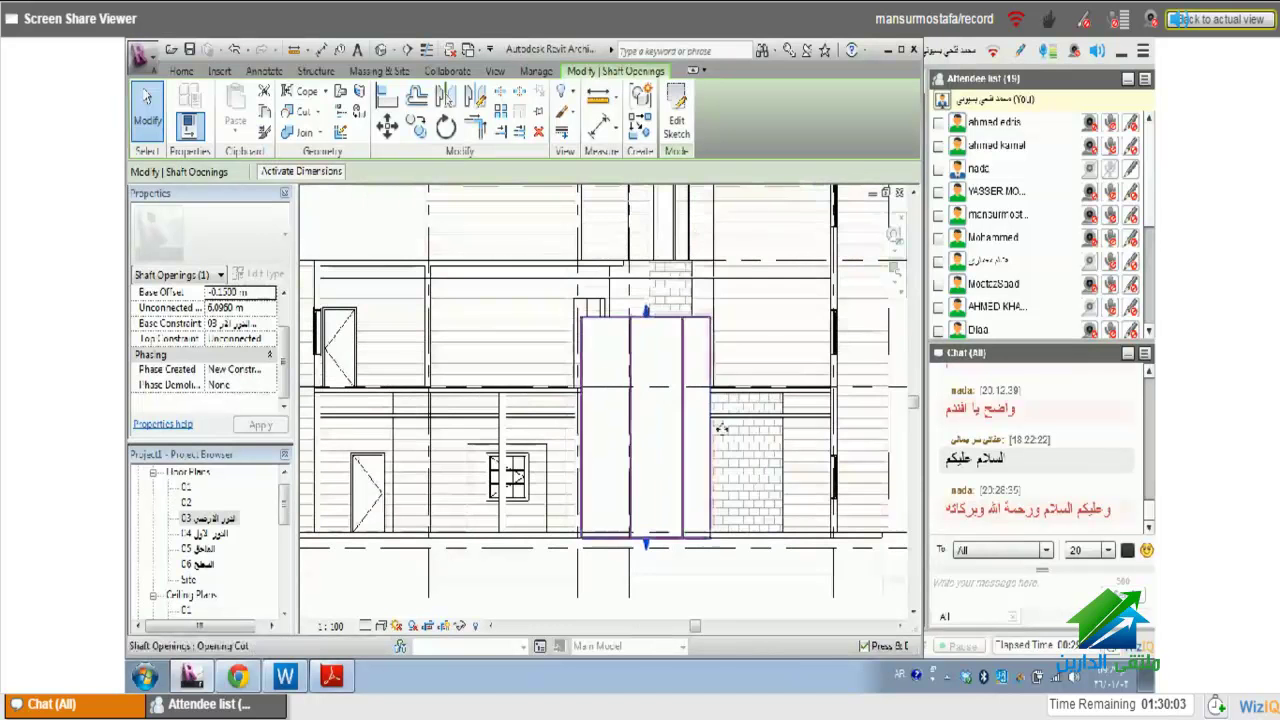
pyautogui.scroll(-3, 720, 428)
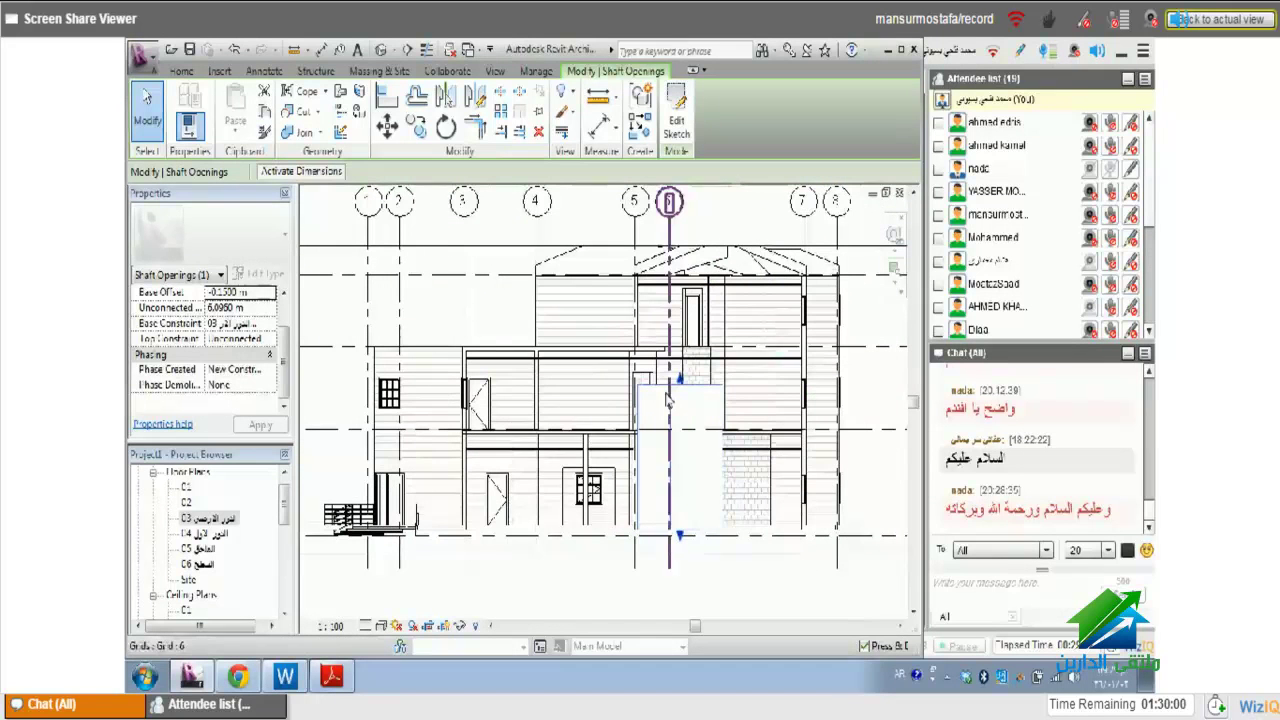
pyautogui.scroll(-1, 718, 389)
pyautogui.scroll(-1, 720, 389)
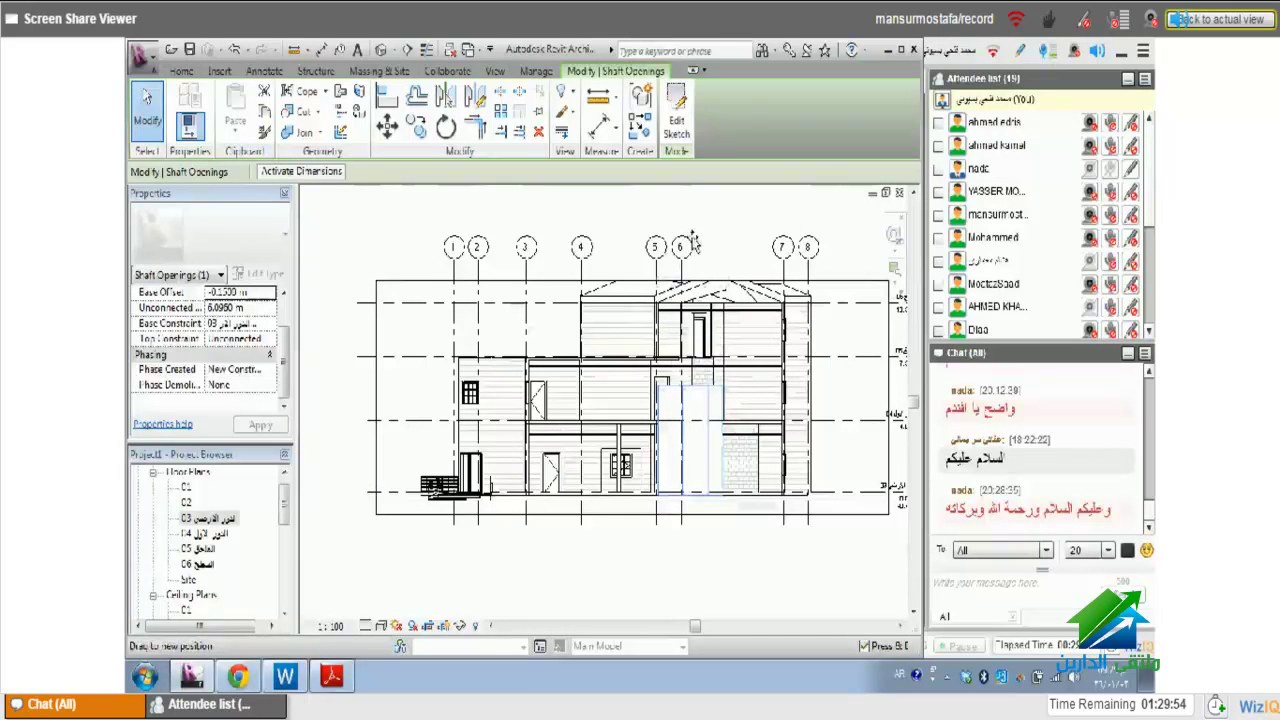
pyautogui.moveTo(694, 240); pyautogui.dragTo(690, 230)
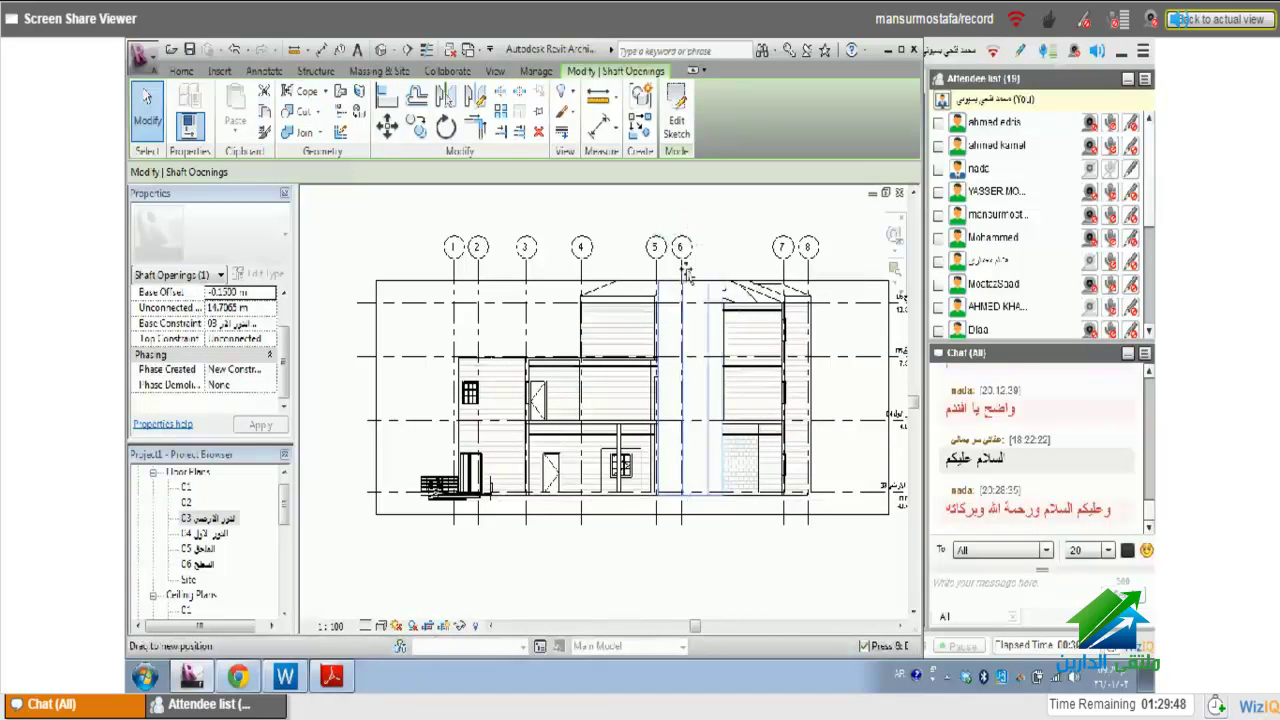
pyautogui.moveTo(686, 275)
pyautogui.mouseDown()
pyautogui.moveTo(692, 388)
pyautogui.moveTo(690, 342)
pyautogui.mouseUp()
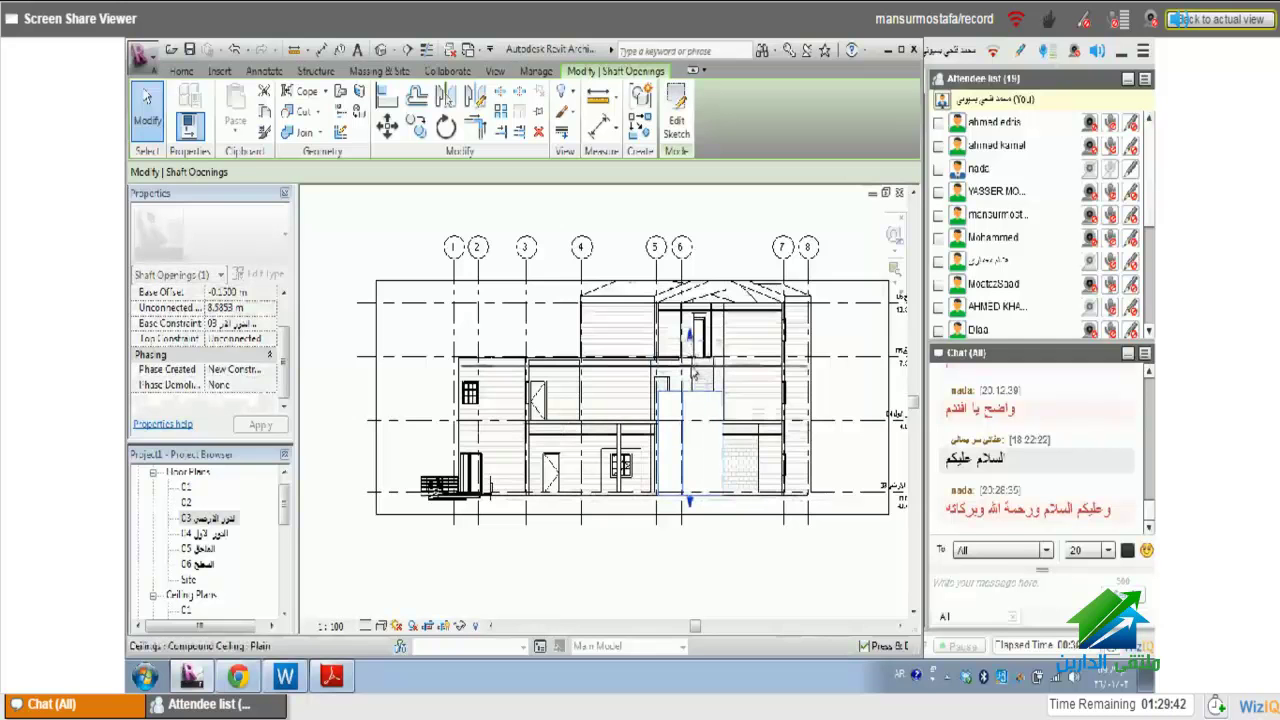
pyautogui.scroll(1, 695, 377)
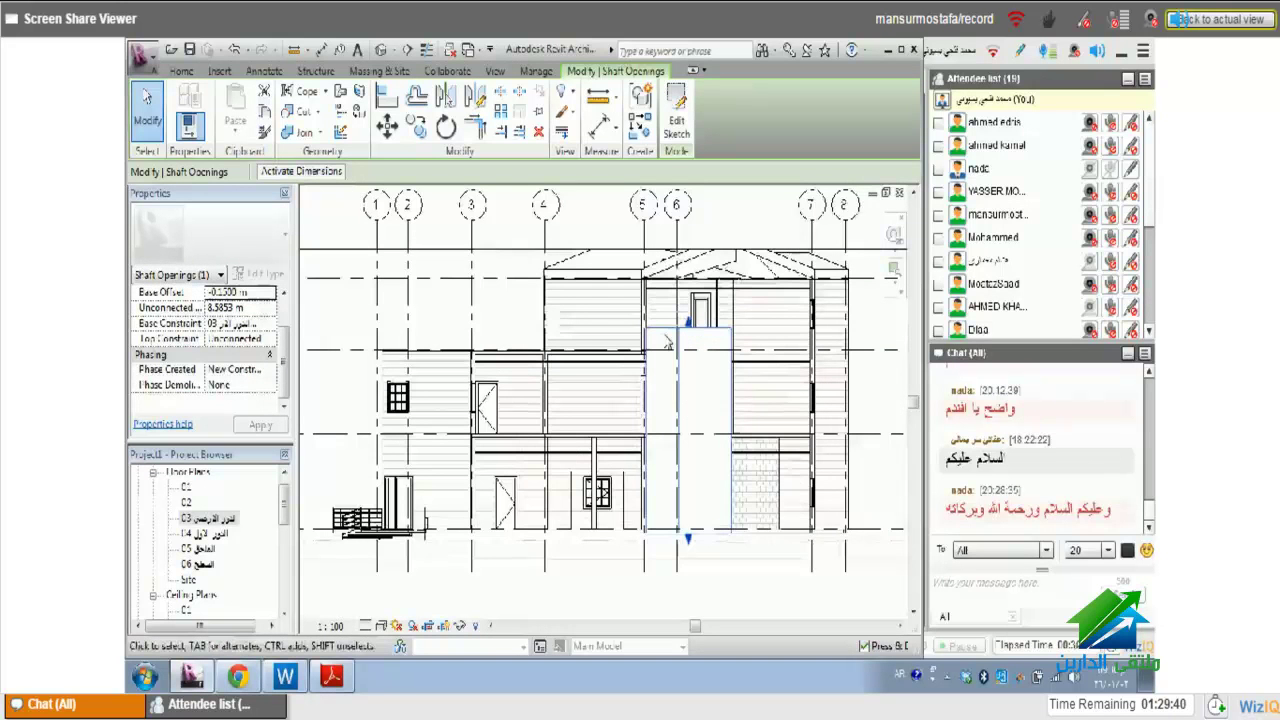
pyautogui.click(325, 680)
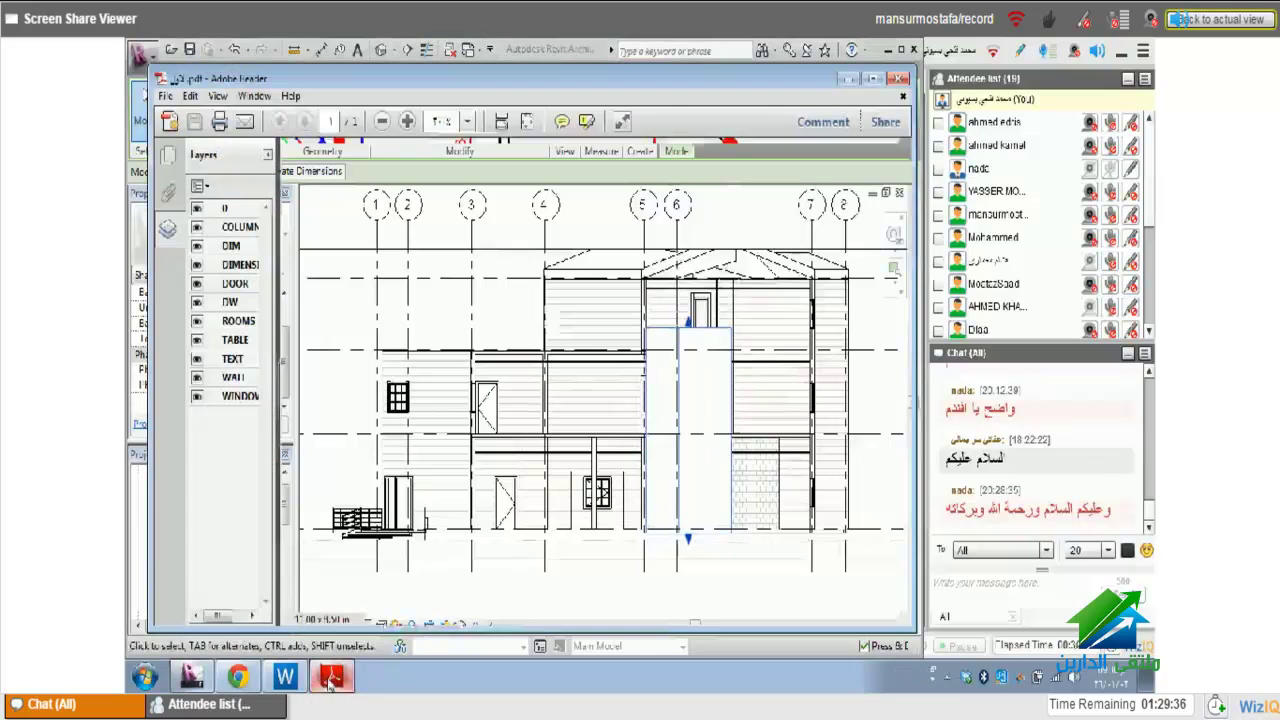
pyautogui.keyDown('ctrl'); pyautogui.scroll(-1, 583, 403); pyautogui.keyUp('ctrl')
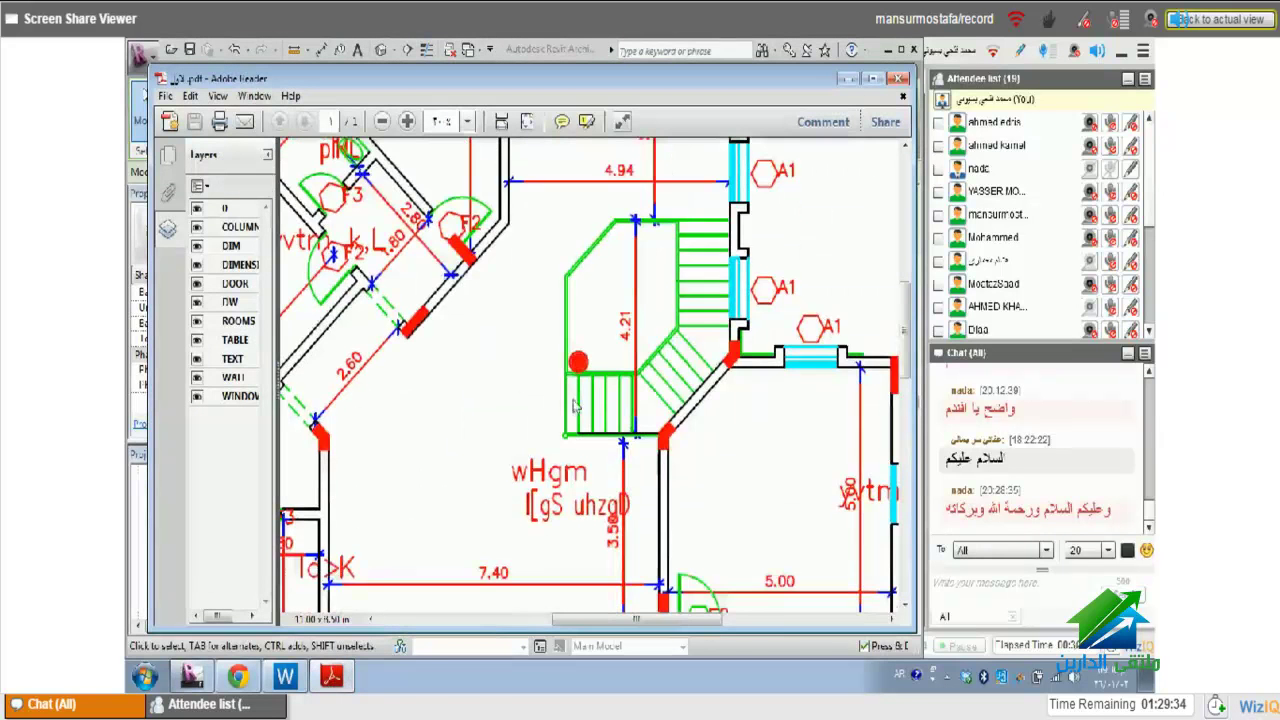
pyautogui.keyDown('ctrl'); pyautogui.scroll(-1, 583, 403); pyautogui.keyUp('ctrl')
pyautogui.keyDown('ctrl'); pyautogui.scroll(-1, 583, 403); pyautogui.keyUp('ctrl')
pyautogui.keyDown('ctrl'); pyautogui.scroll(-1, 583, 403); pyautogui.keyUp('ctrl')
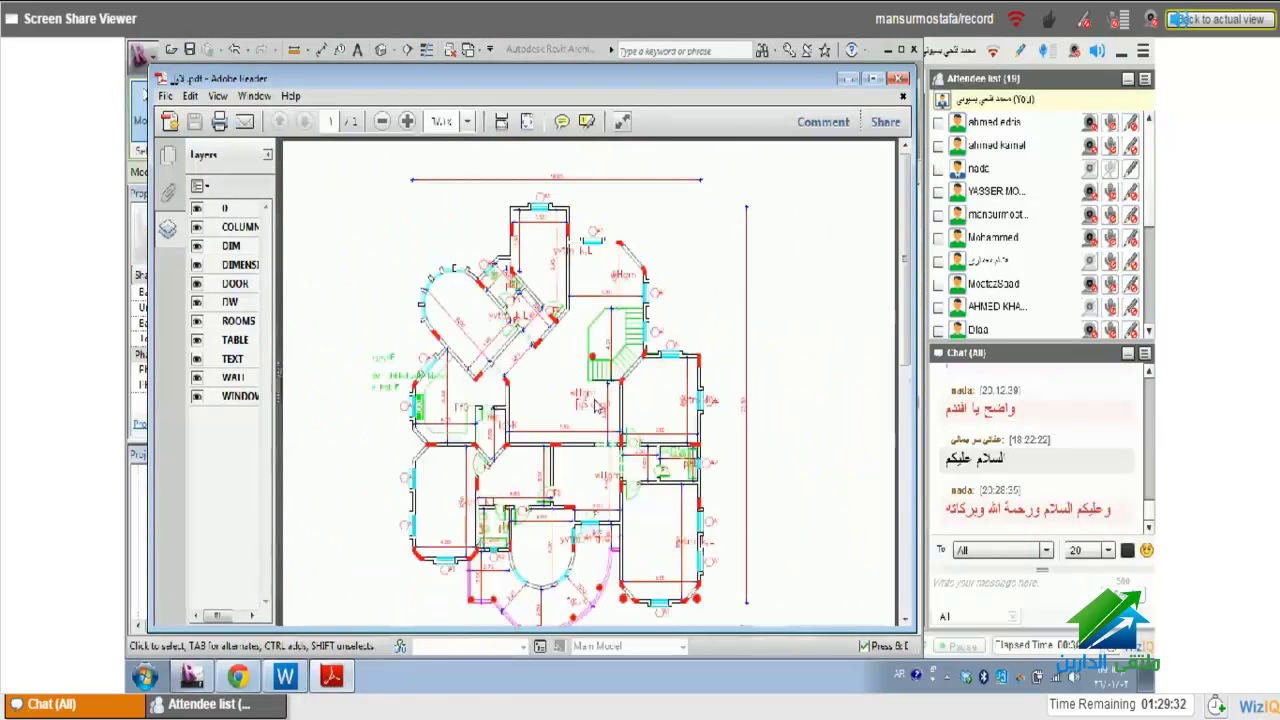
pyautogui.click(345, 680)
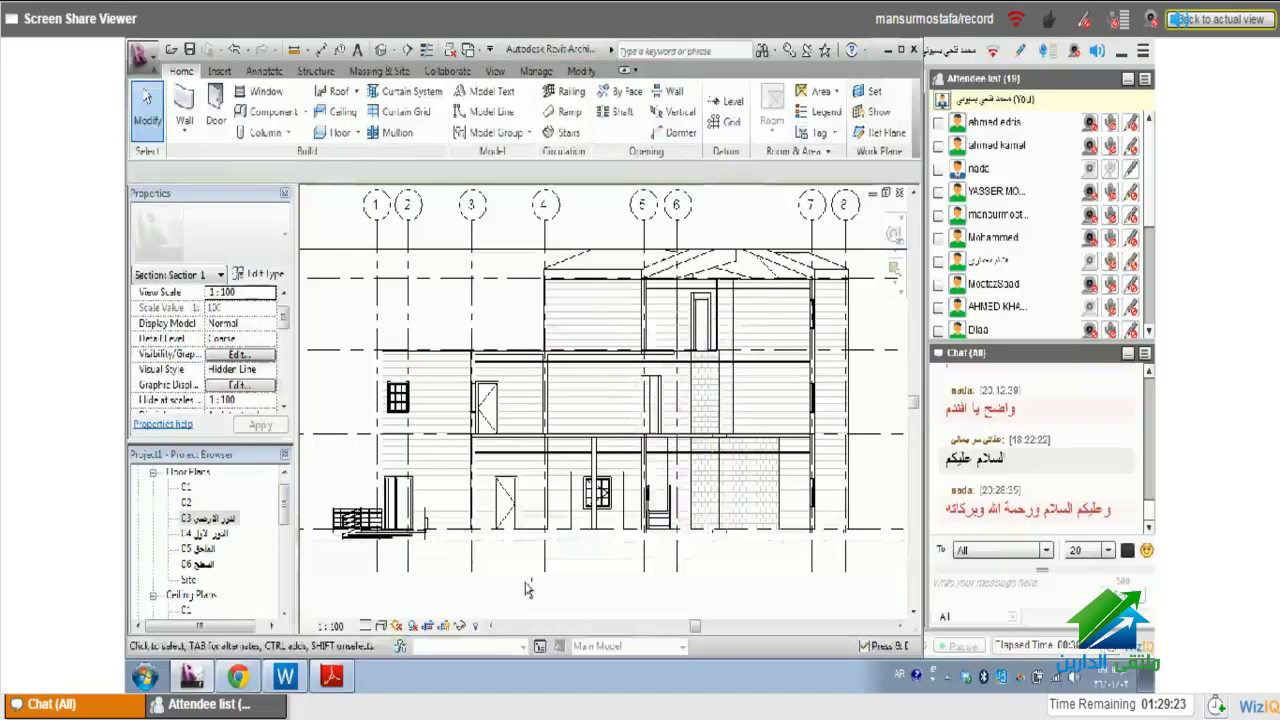
# - Return to floor plan 03 and open the 3D View dropdown from the View ribbon
pyautogui.hotkey('ctrl', 'Tab')
pyautogui.scroll(2, 600, 400)
pyautogui.scroll(2, 600, 400)
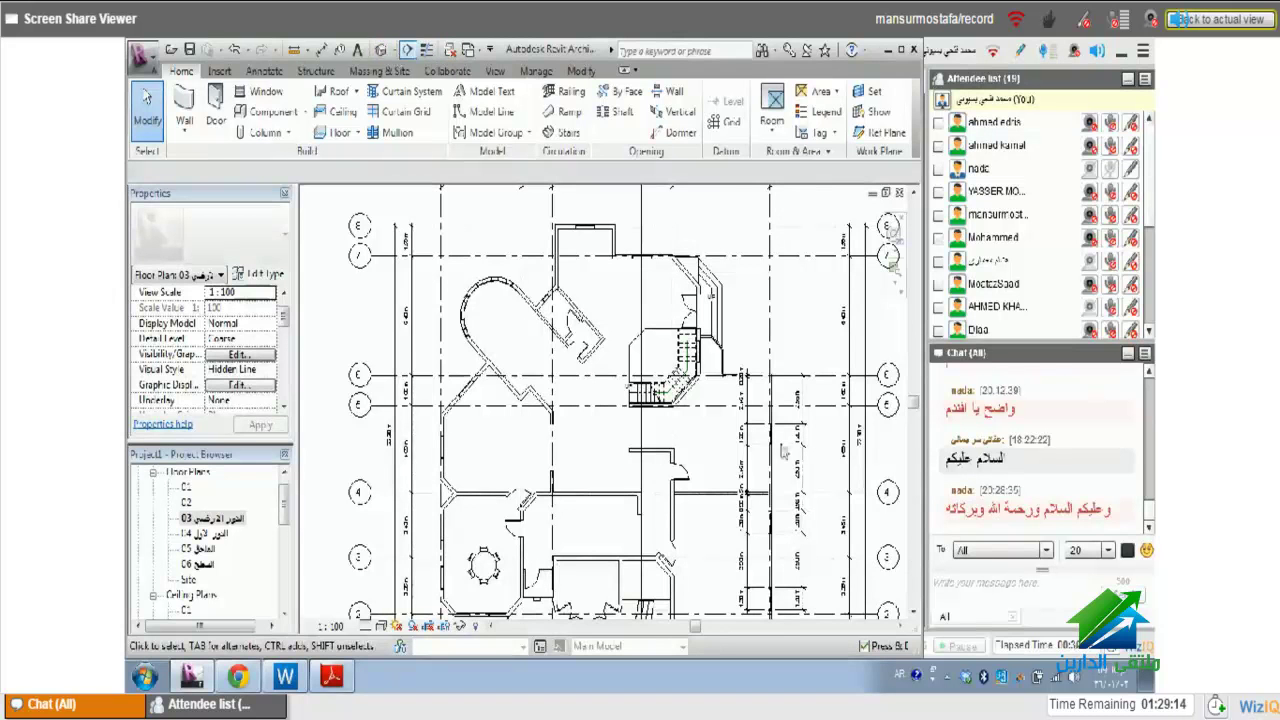
pyautogui.click(497, 71)
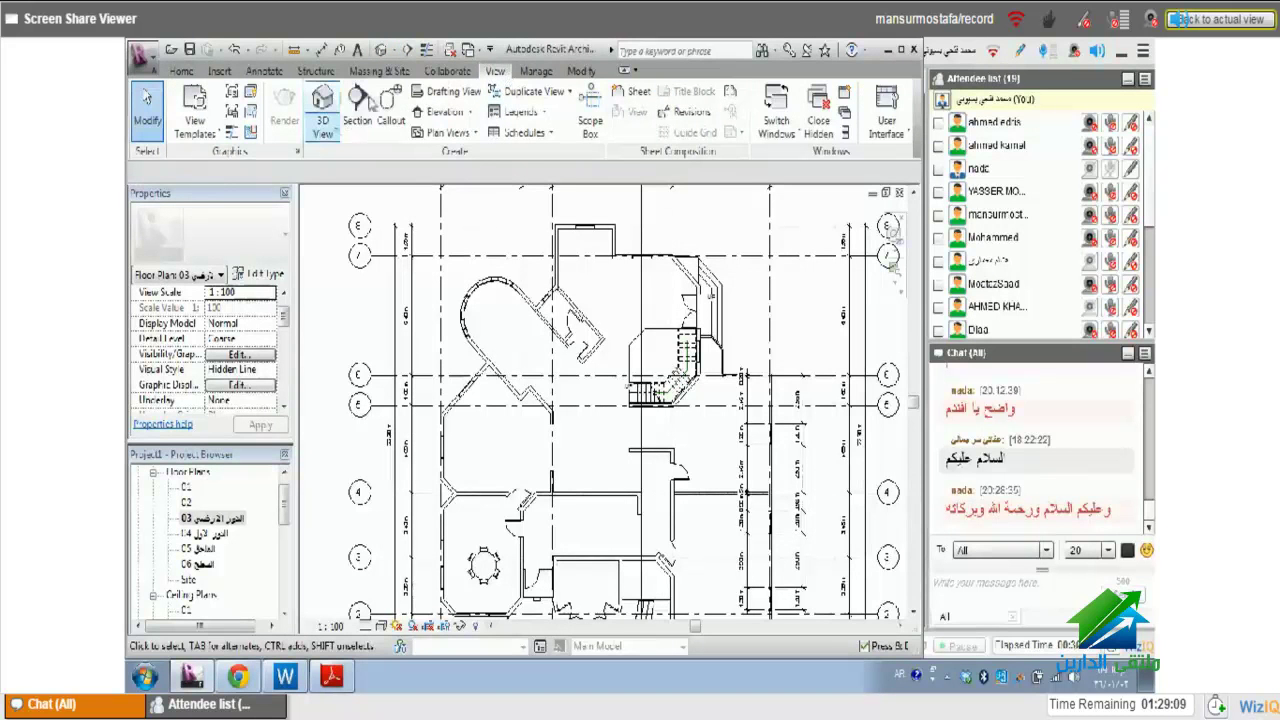
pyautogui.click(395, 51)
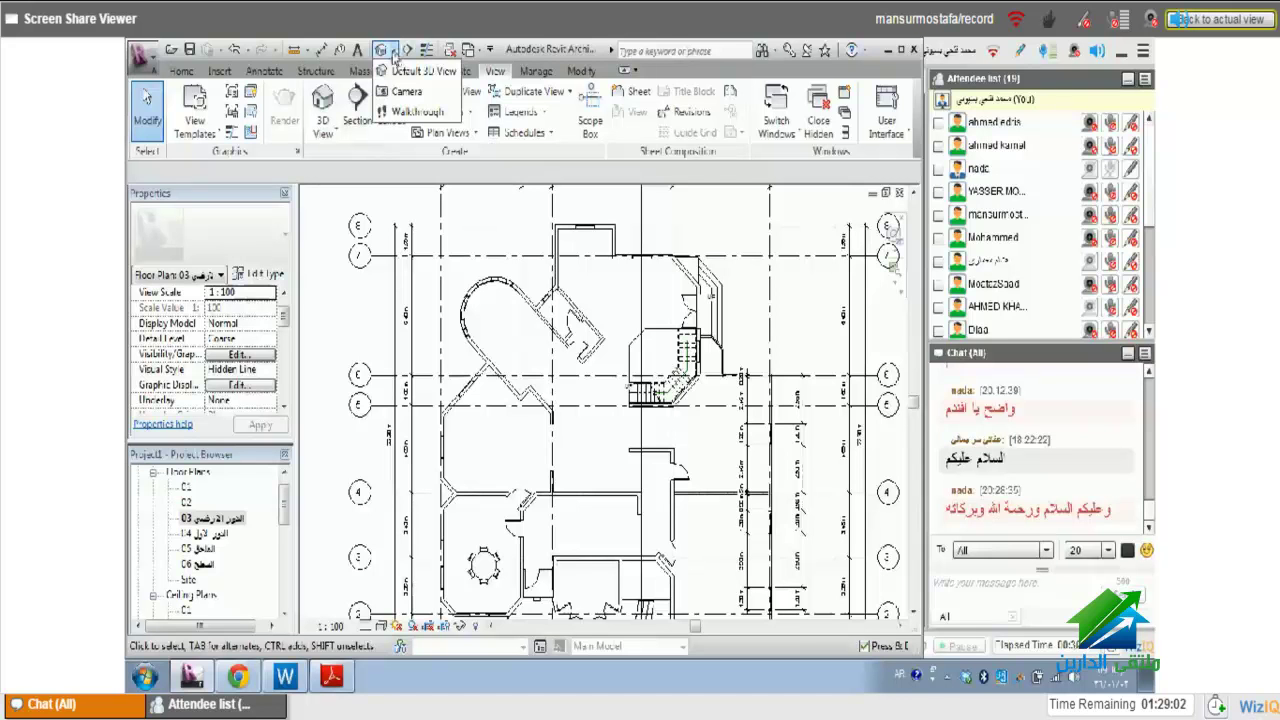
# - Place a perspective camera above the stair, aimed at the angled stair
pyautogui.click(405, 91)
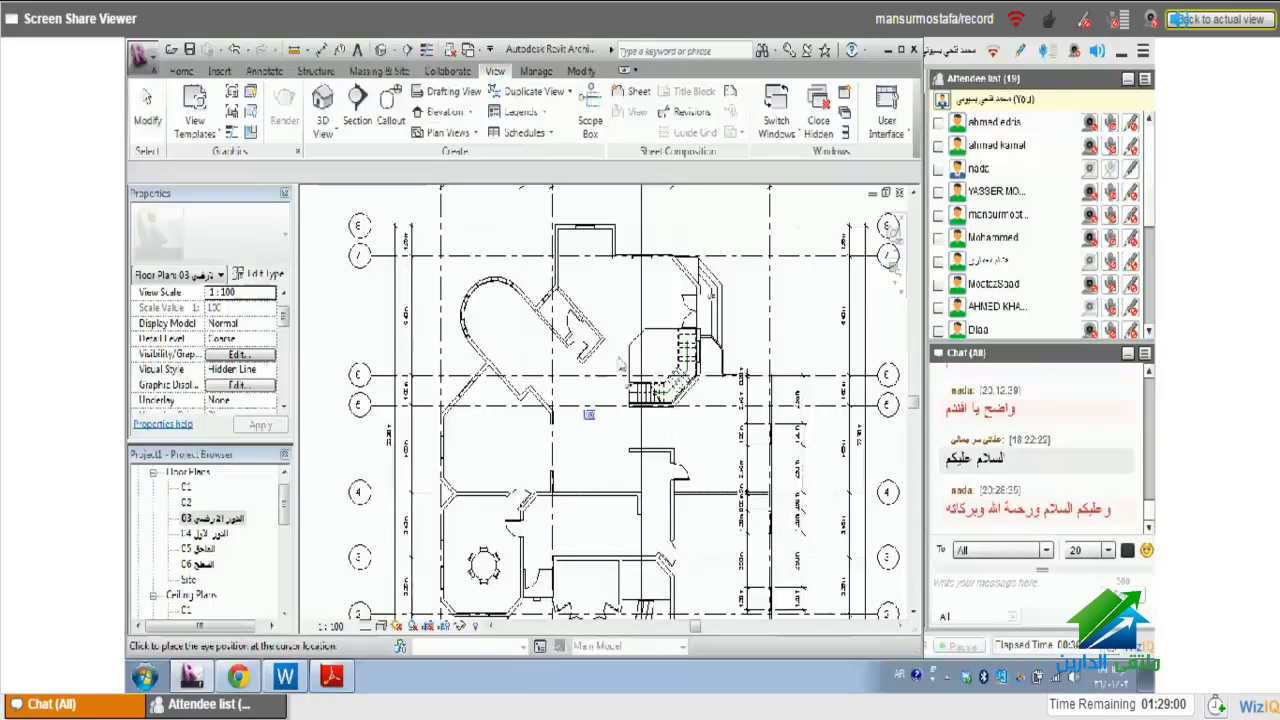
pyautogui.scroll(2, 578, 340)
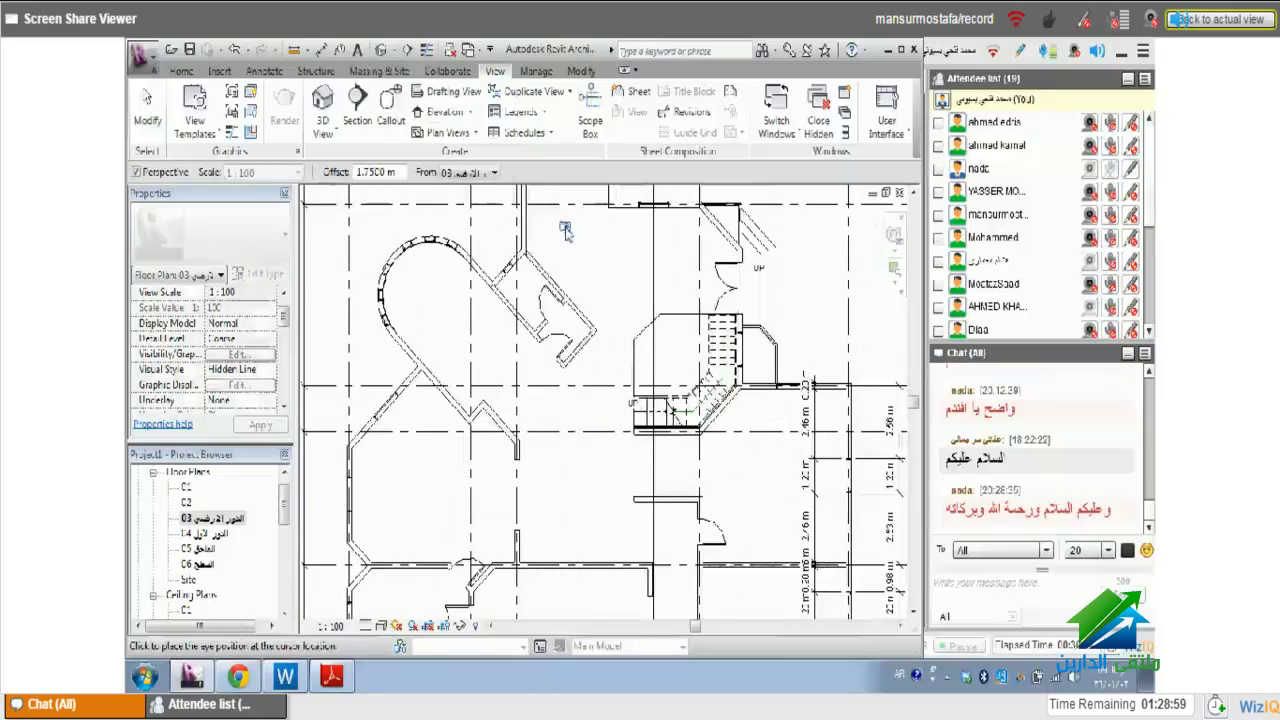
pyautogui.click(555, 218)
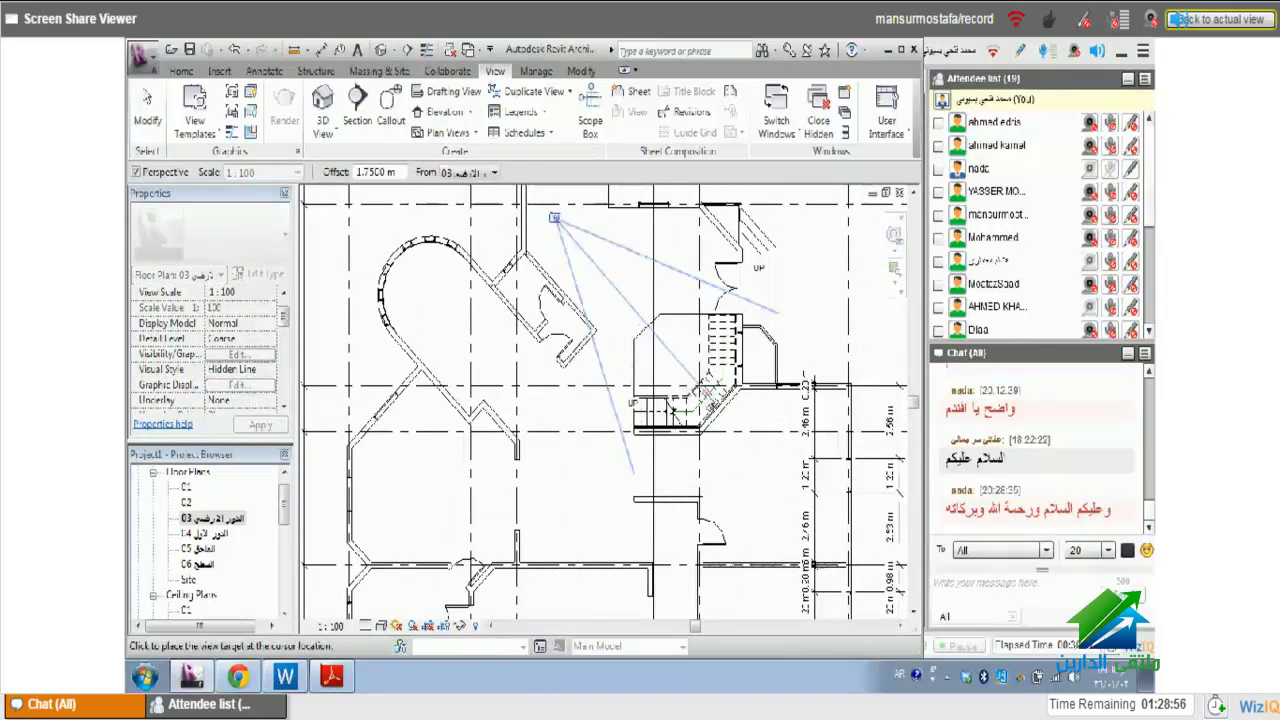
pyautogui.click(706, 388)
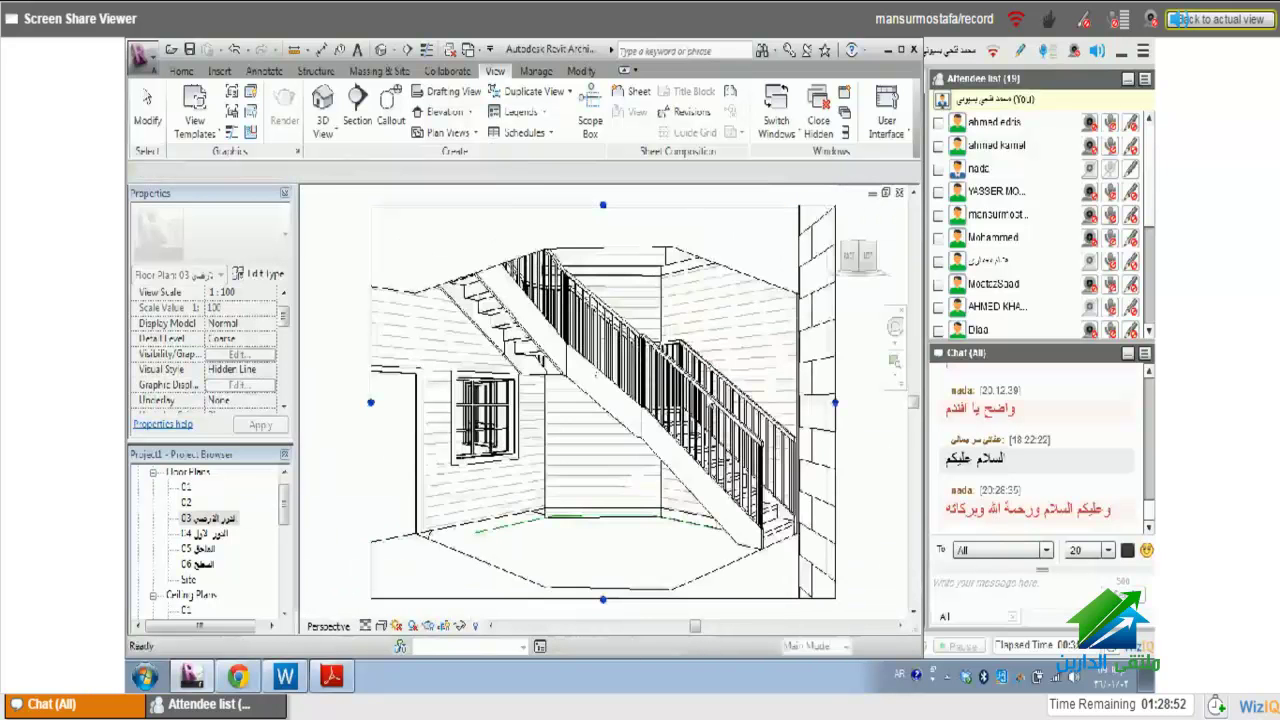
# - Stretch the perspective crop boundary upward, left and right, then select the stair railing
pyautogui.scroll(-3, 767, 511)
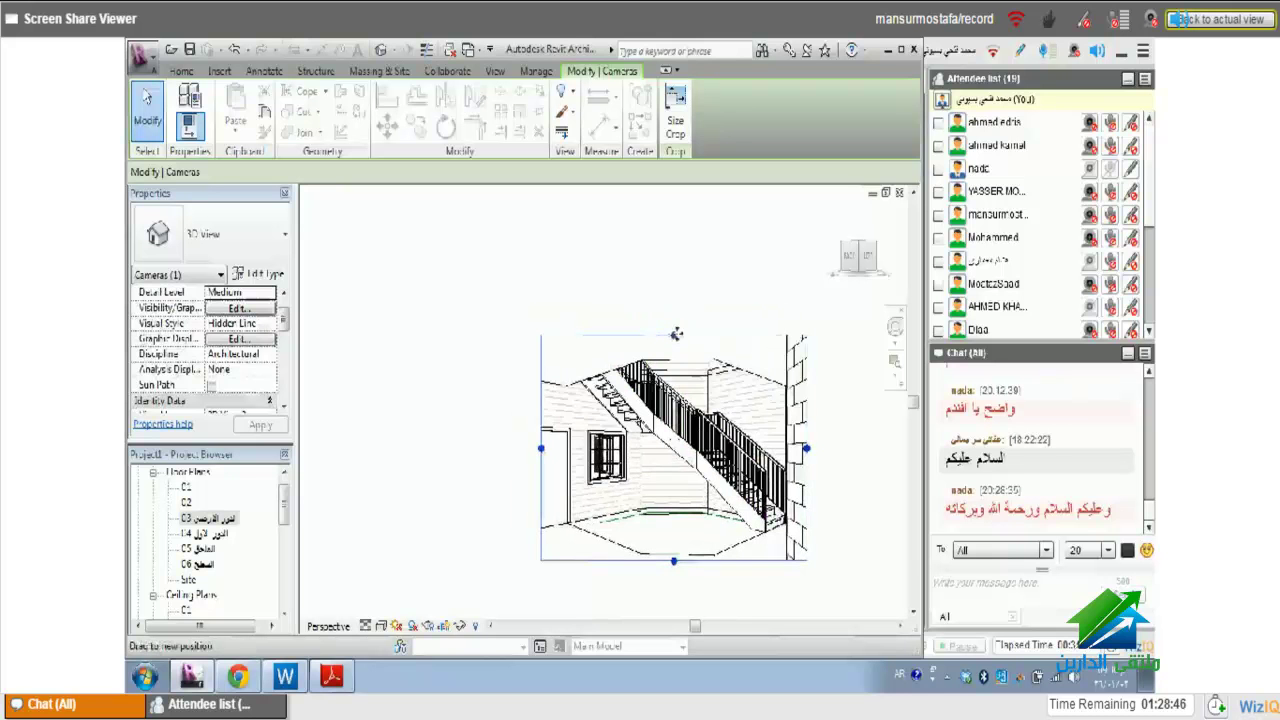
pyautogui.moveTo(676, 333); pyautogui.dragTo(674, 252)
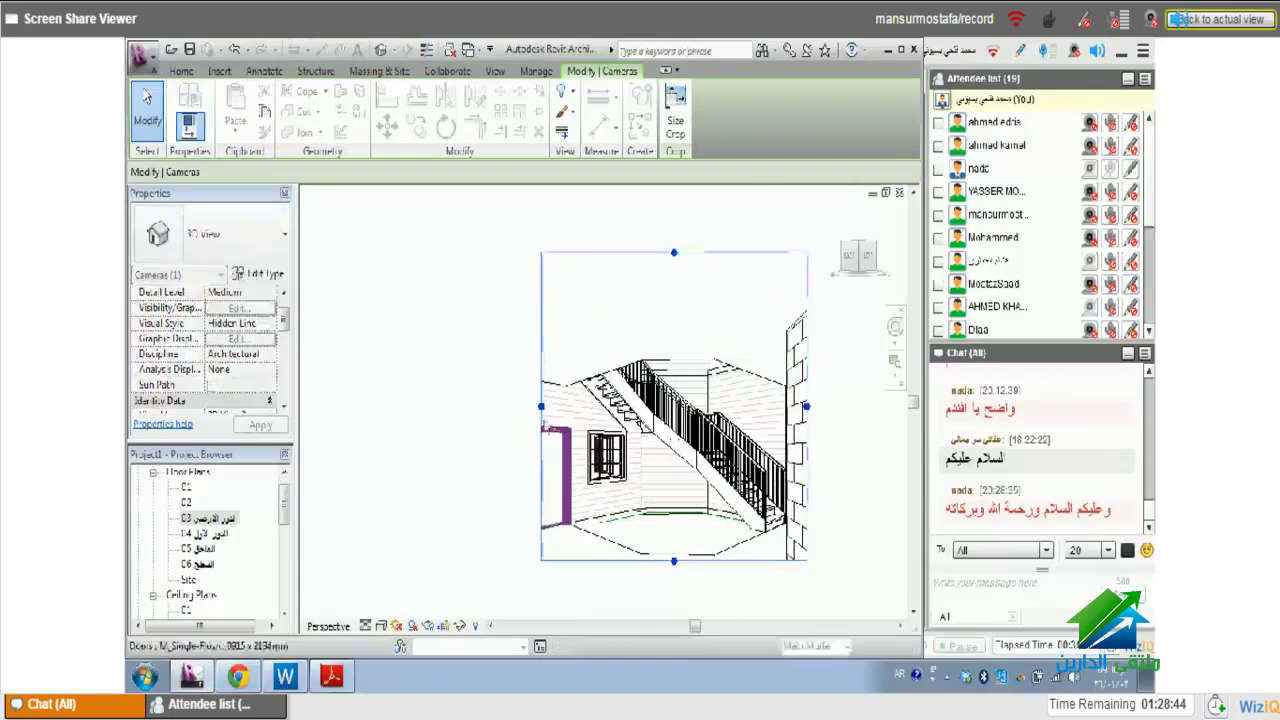
pyautogui.moveTo(541, 406); pyautogui.dragTo(473, 406)
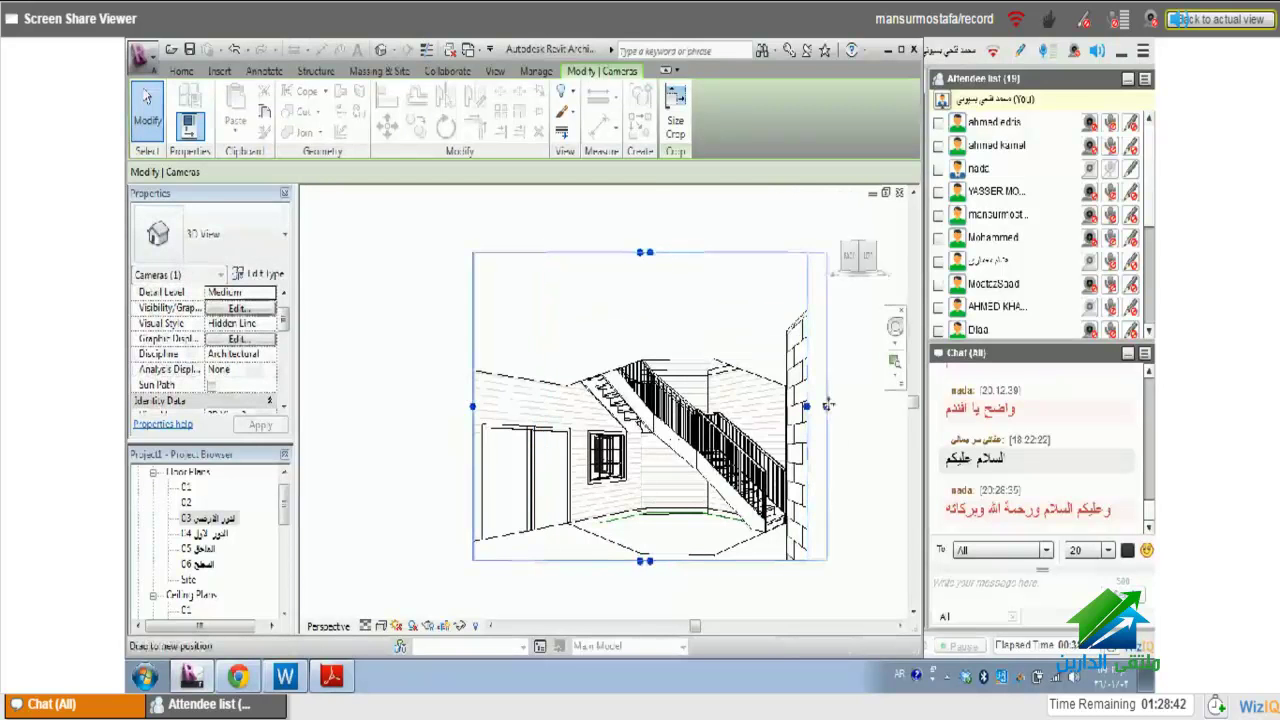
pyautogui.moveTo(807, 406); pyautogui.dragTo(838, 406)
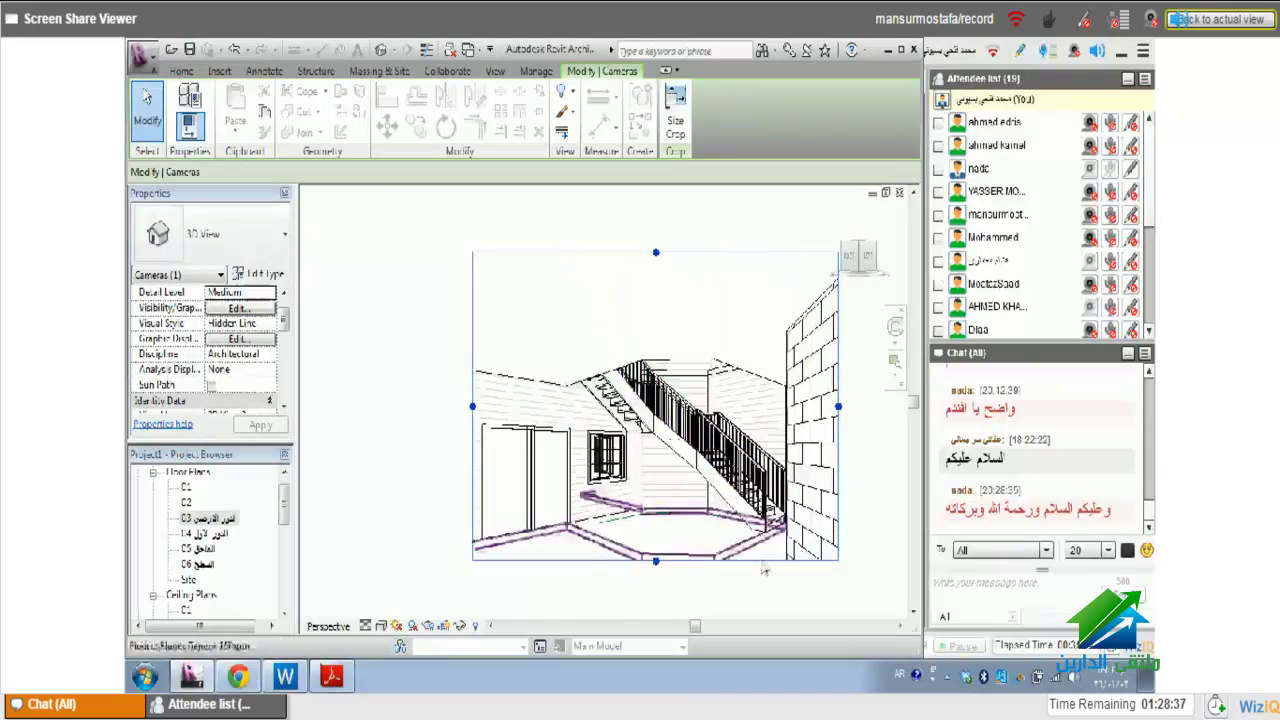
pyautogui.scroll(2, 762, 520)
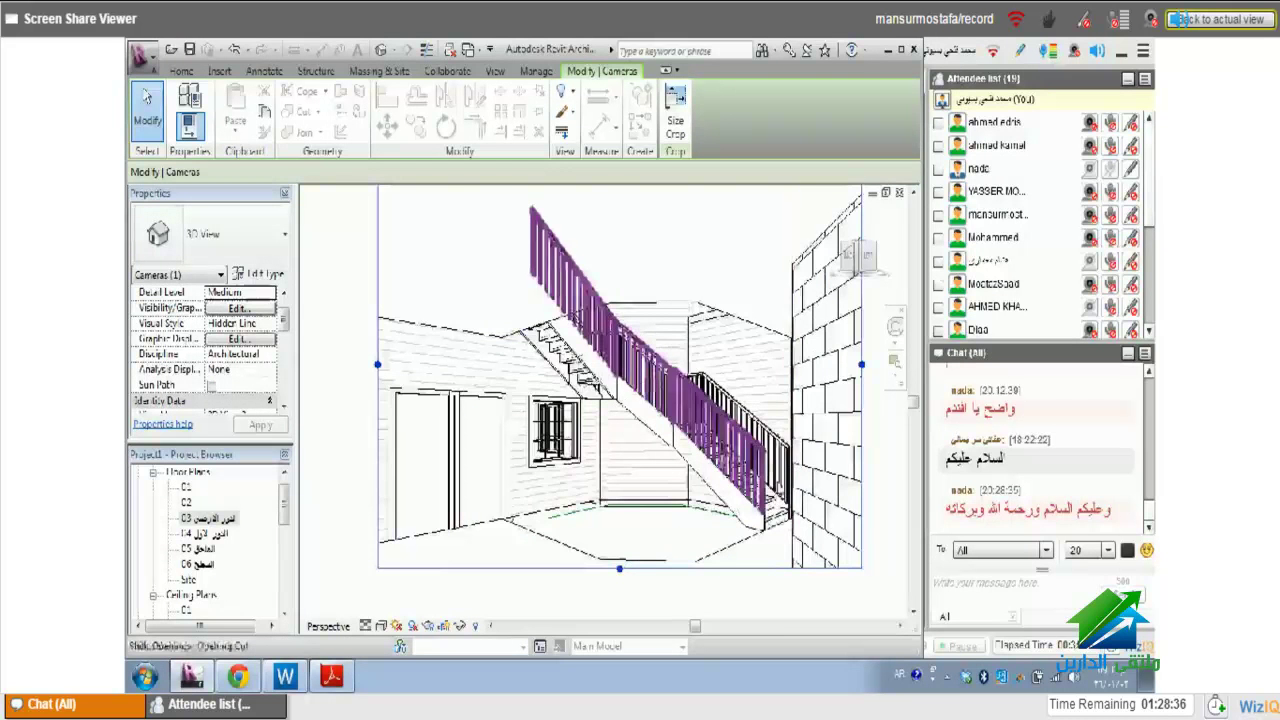
pyautogui.scroll(2, 778, 486)
pyautogui.click(755, 480)
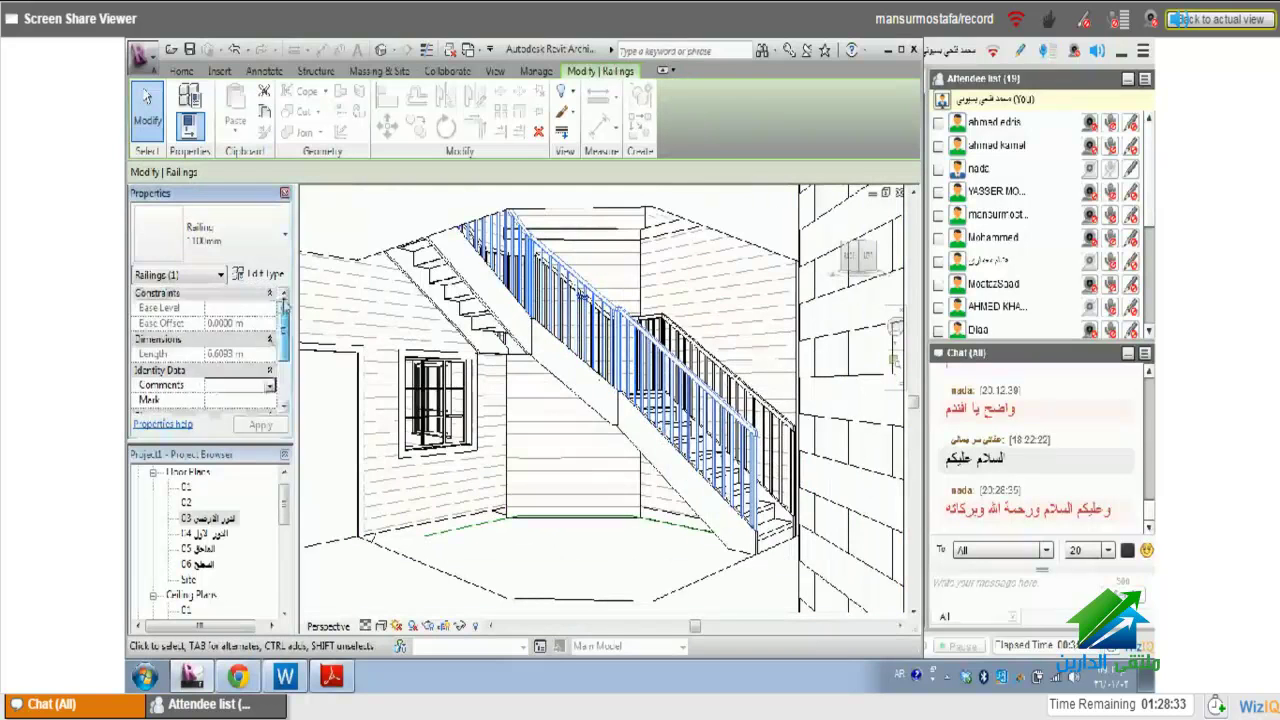
# - Select the floor in the zoomed-out perspective, then cycle with Ctrl+Tab back to floor plan 03
pyautogui.click(720, 600)
pyautogui.scroll(-2, 714, 541)
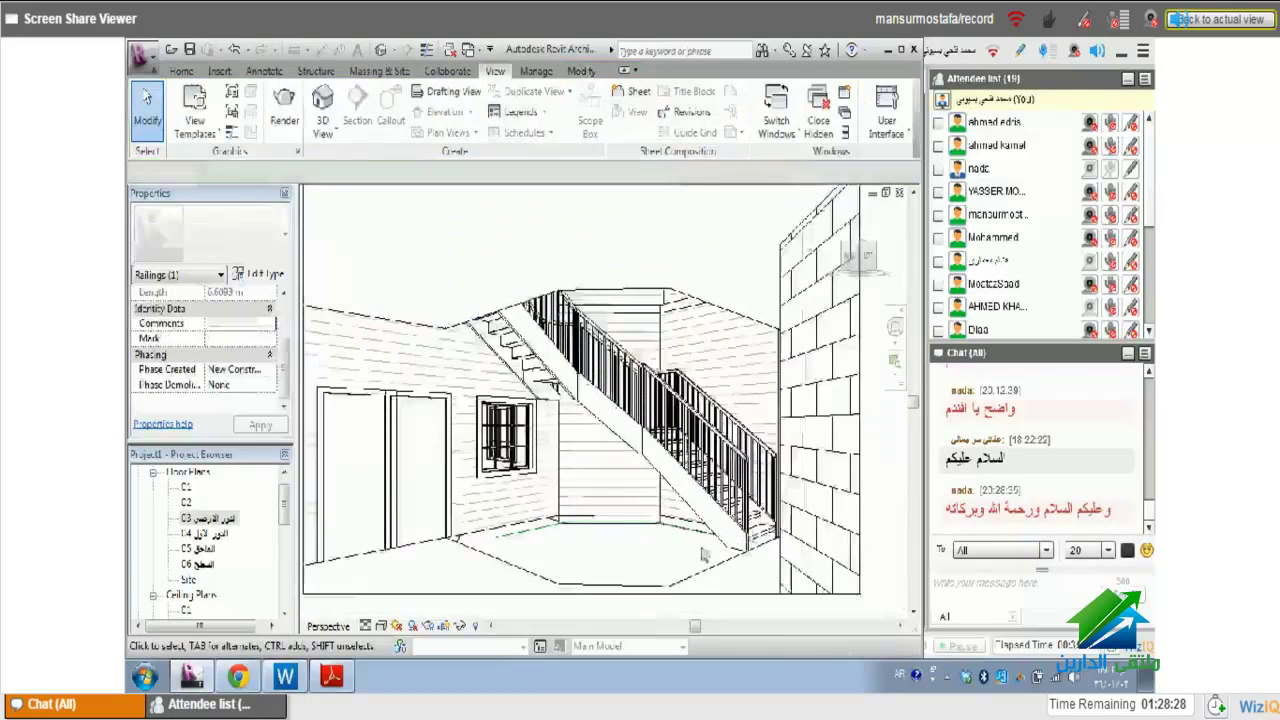
pyautogui.scroll(-2, 704, 554)
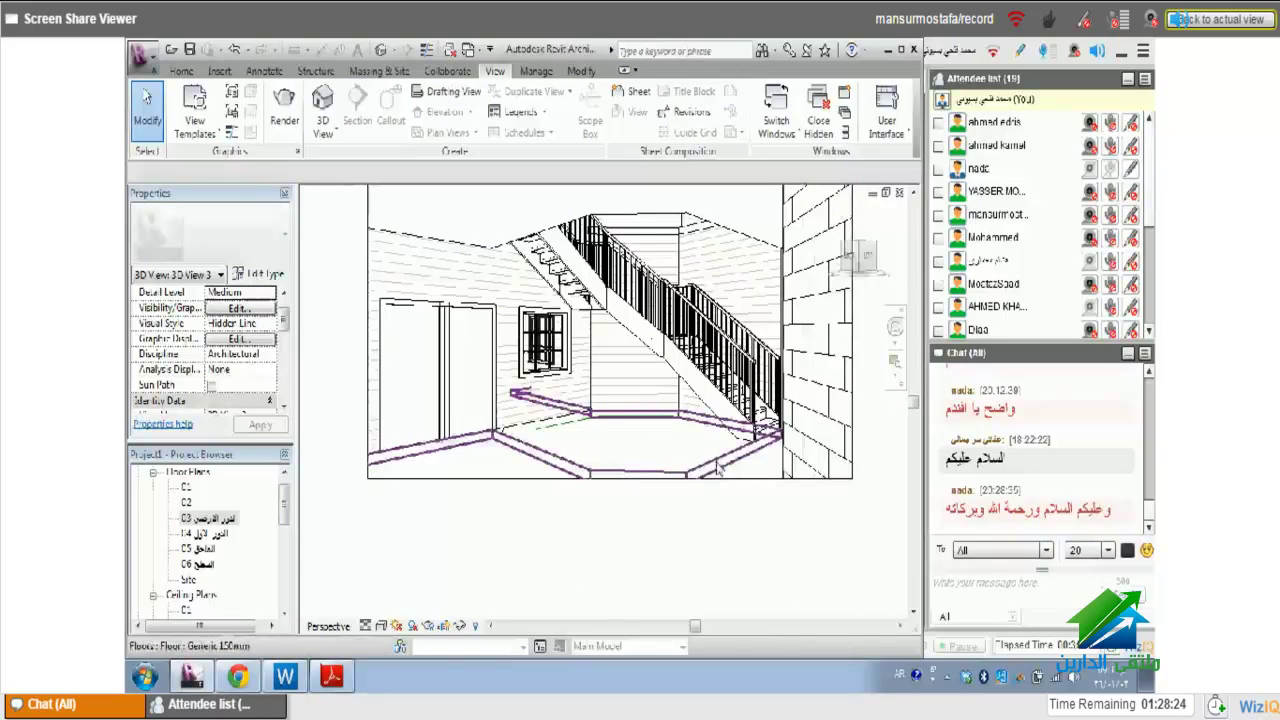
pyautogui.click(718, 469)
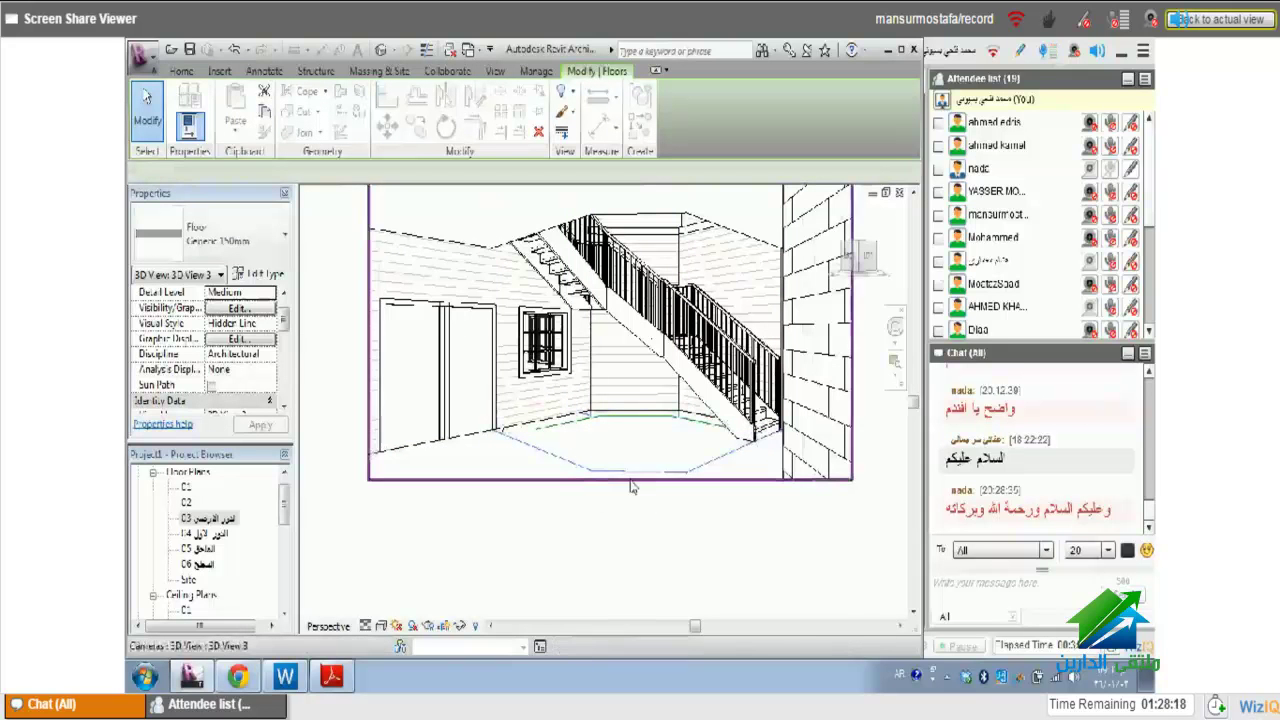
pyautogui.hotkey('ctrl', 'Tab')
pyautogui.hotkey('ctrl', 'Tab')
pyautogui.hotkey('ctrl', 'Tab')
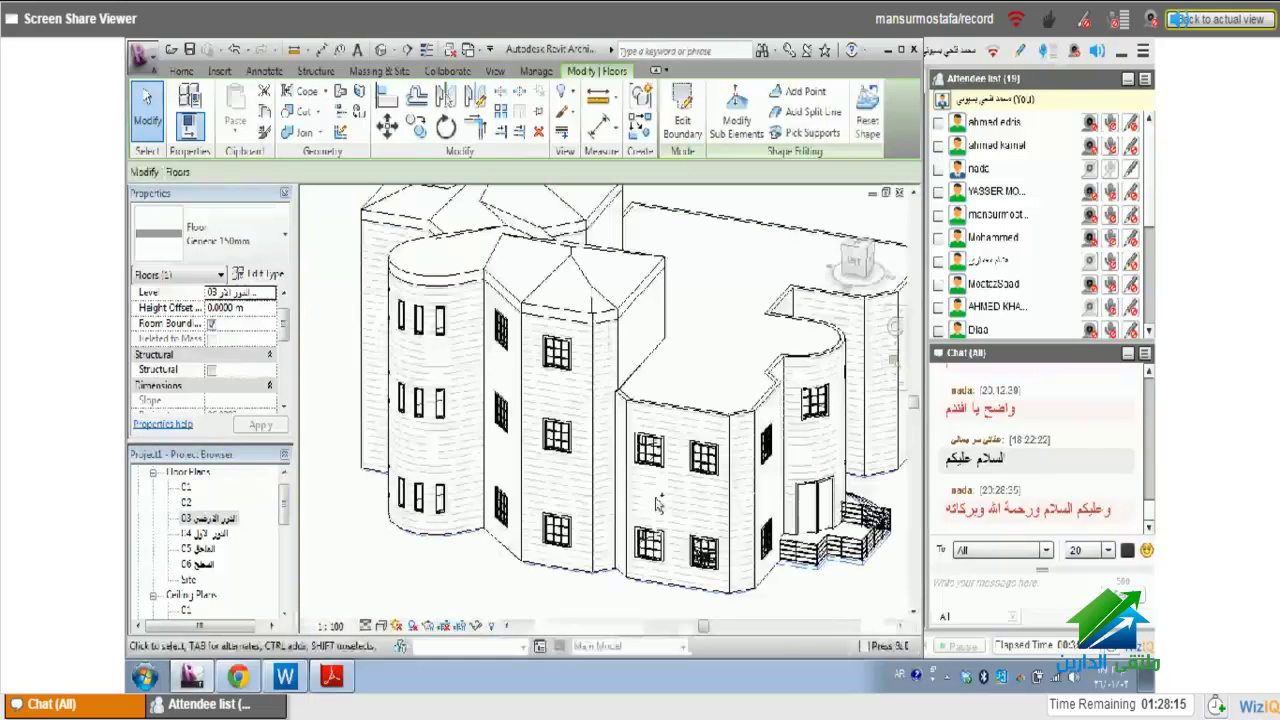
pyautogui.hotkey('ctrl', 'Tab')
pyautogui.hotkey('ctrl', 'Tab')
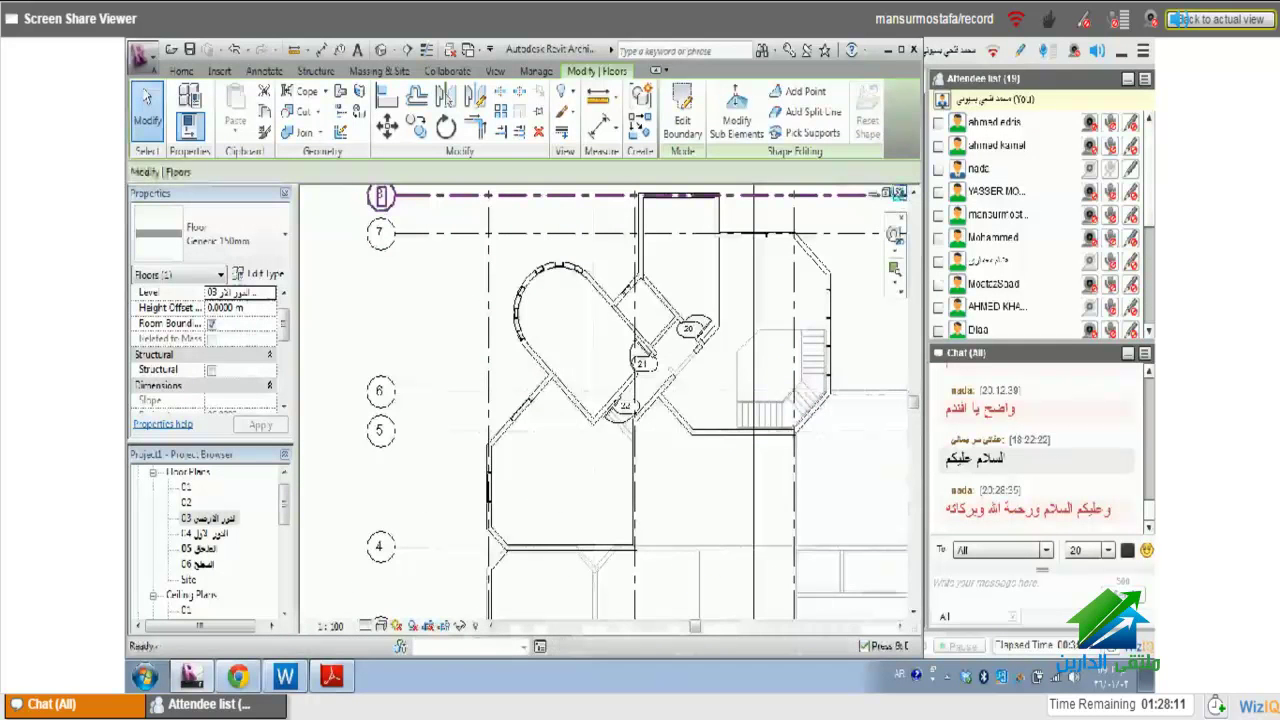
# - Raise the shaft opening's bottom in the section to a 0.1637 m base offset, then open Section 1
pyautogui.hotkey('ctrl', 'Tab')
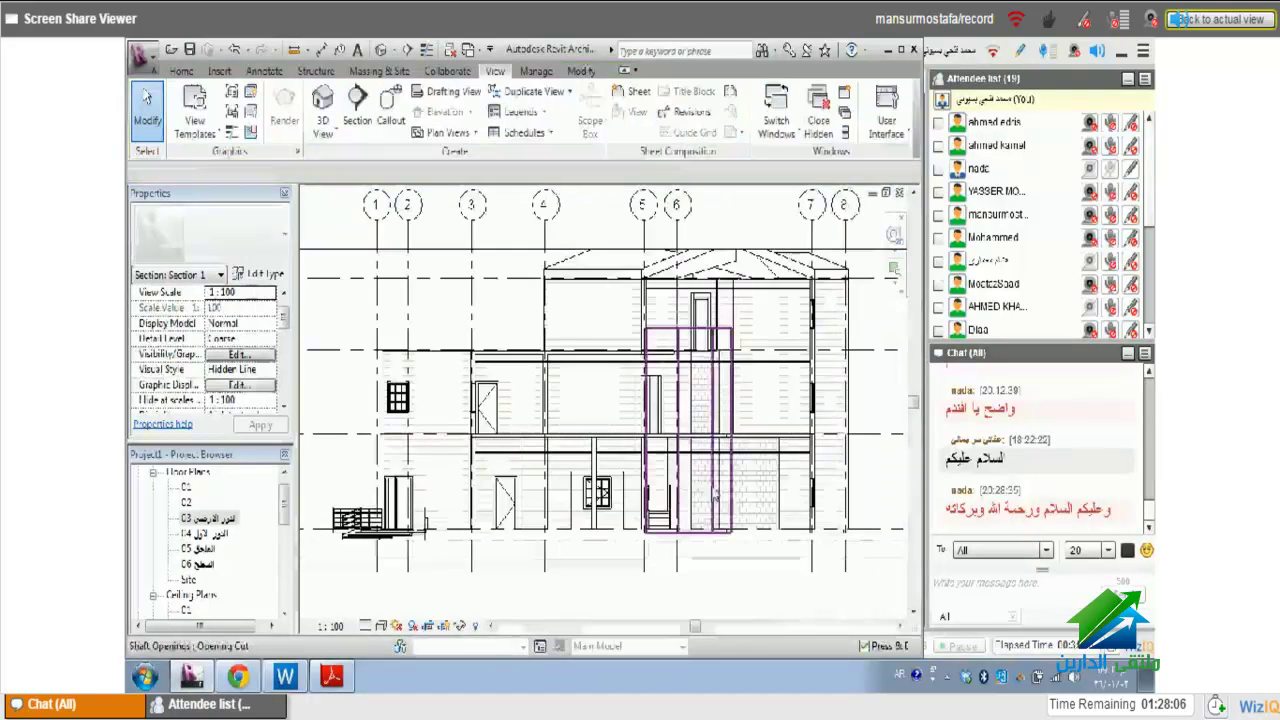
pyautogui.click(697, 535)
pyautogui.scroll(3, 690, 536)
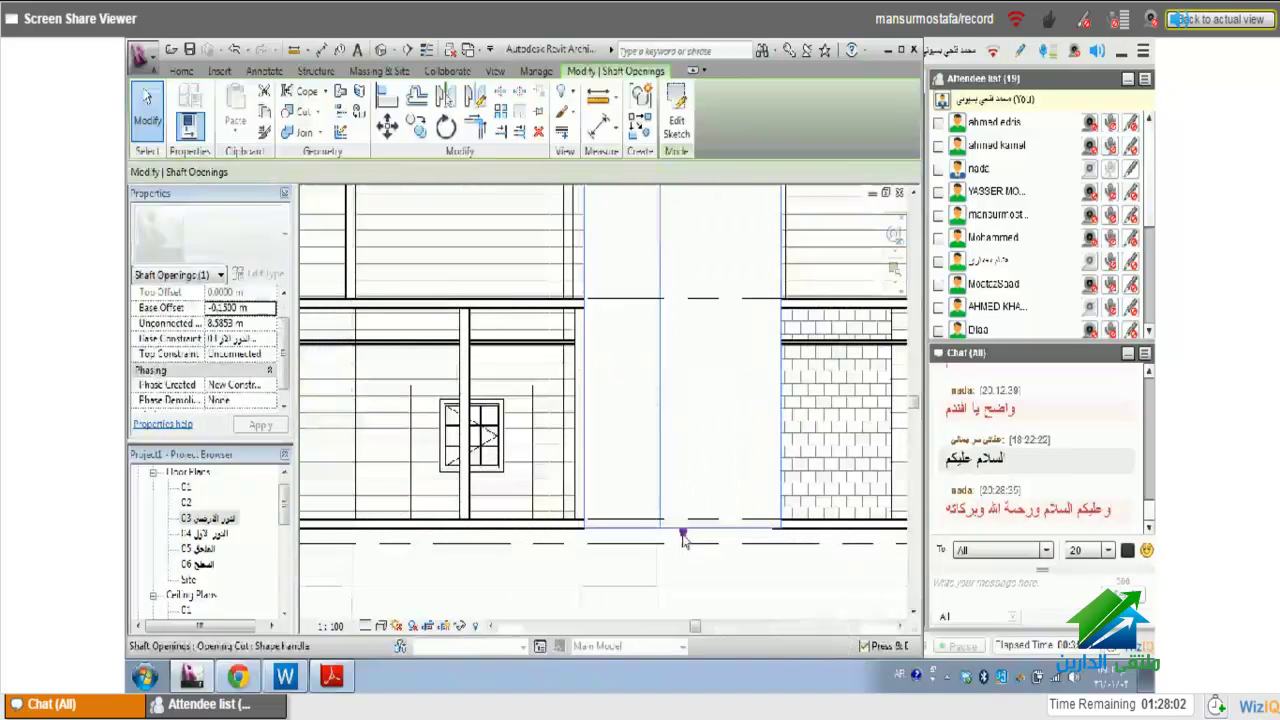
pyautogui.moveTo(683, 538); pyautogui.dragTo(683, 514)
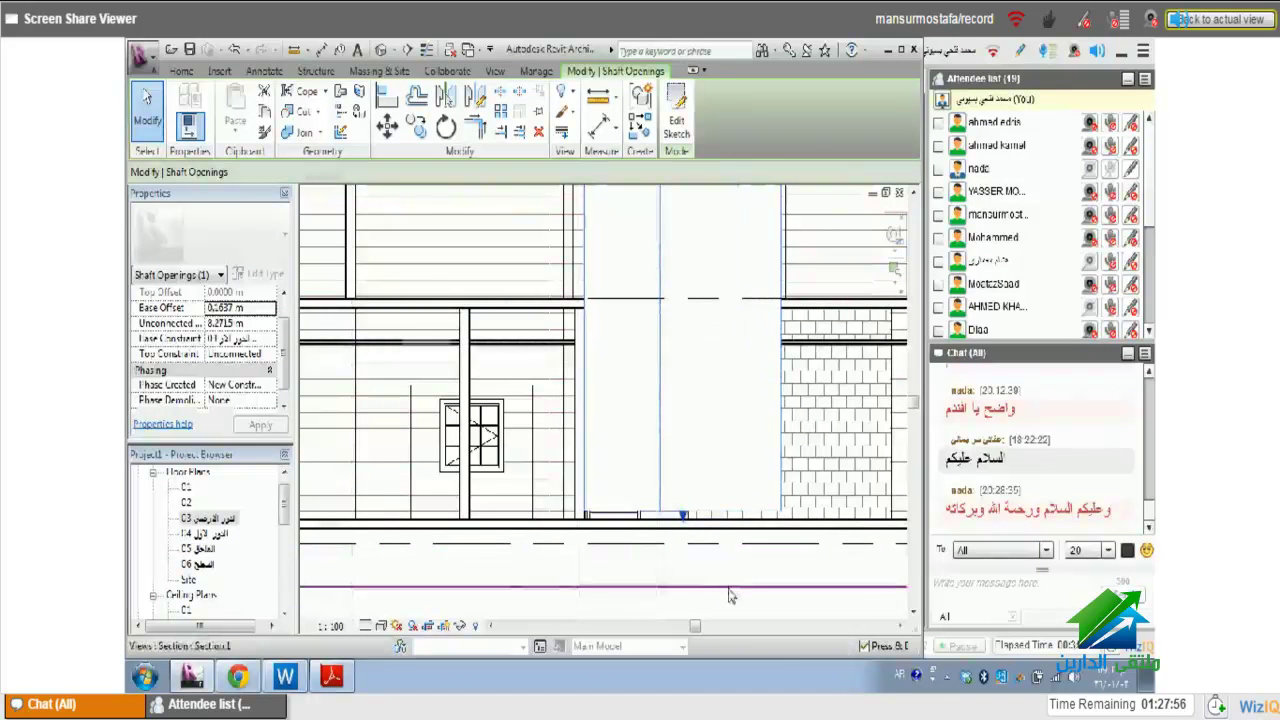
pyautogui.doubleClick(729, 594)
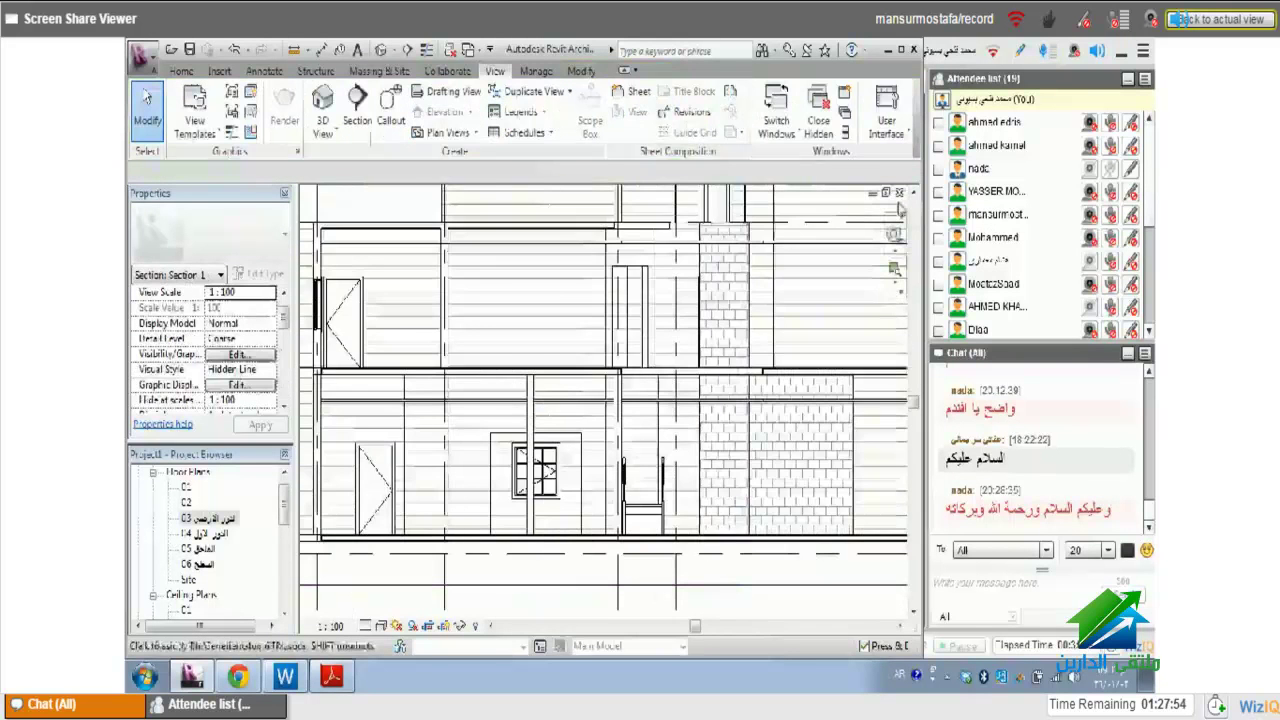
# - Return to 3D View 3 and delete the two stray floor lines at the stair's foot
pyautogui.click(899, 193)
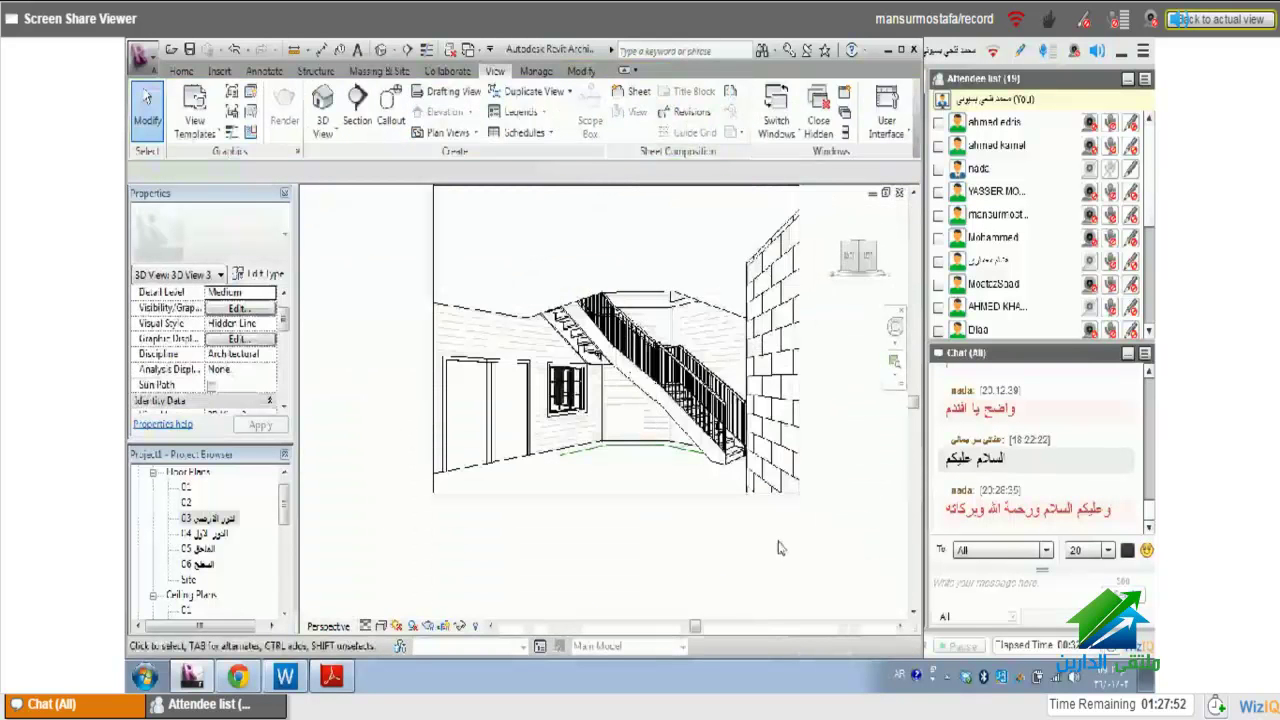
pyautogui.scroll(2, 650, 460)
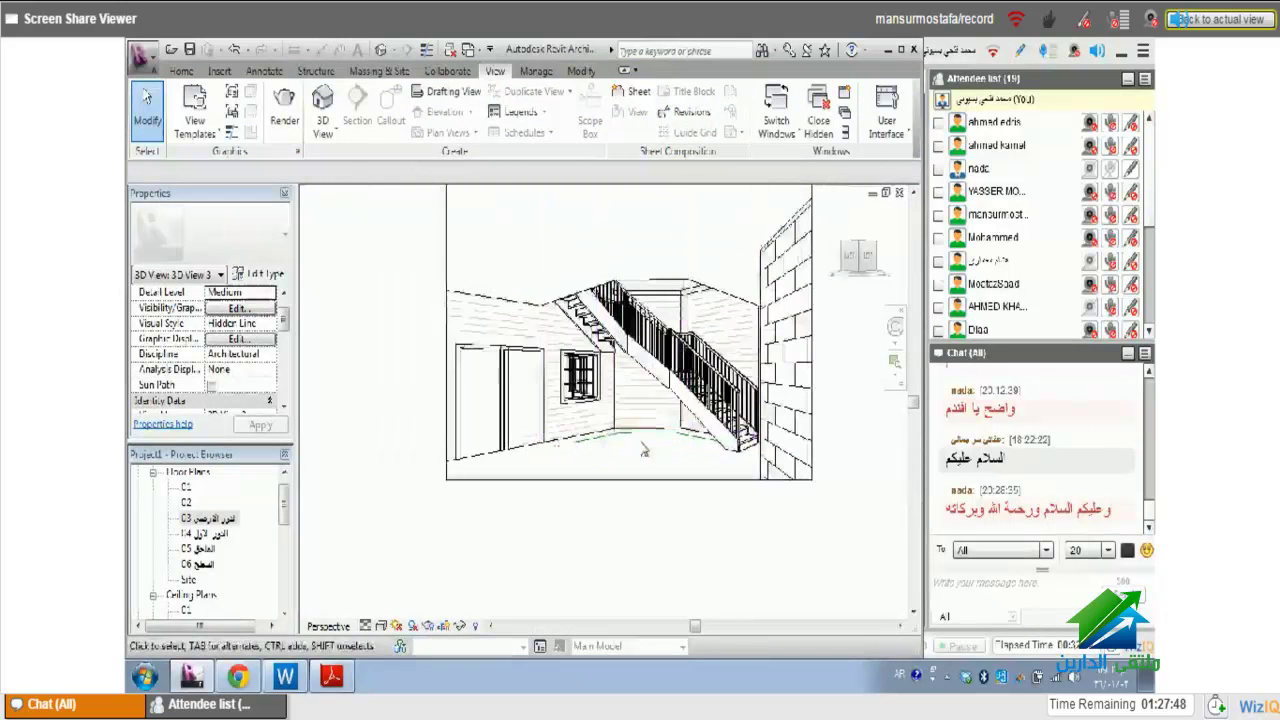
pyautogui.scroll(2, 624, 450)
pyautogui.click(629, 447)
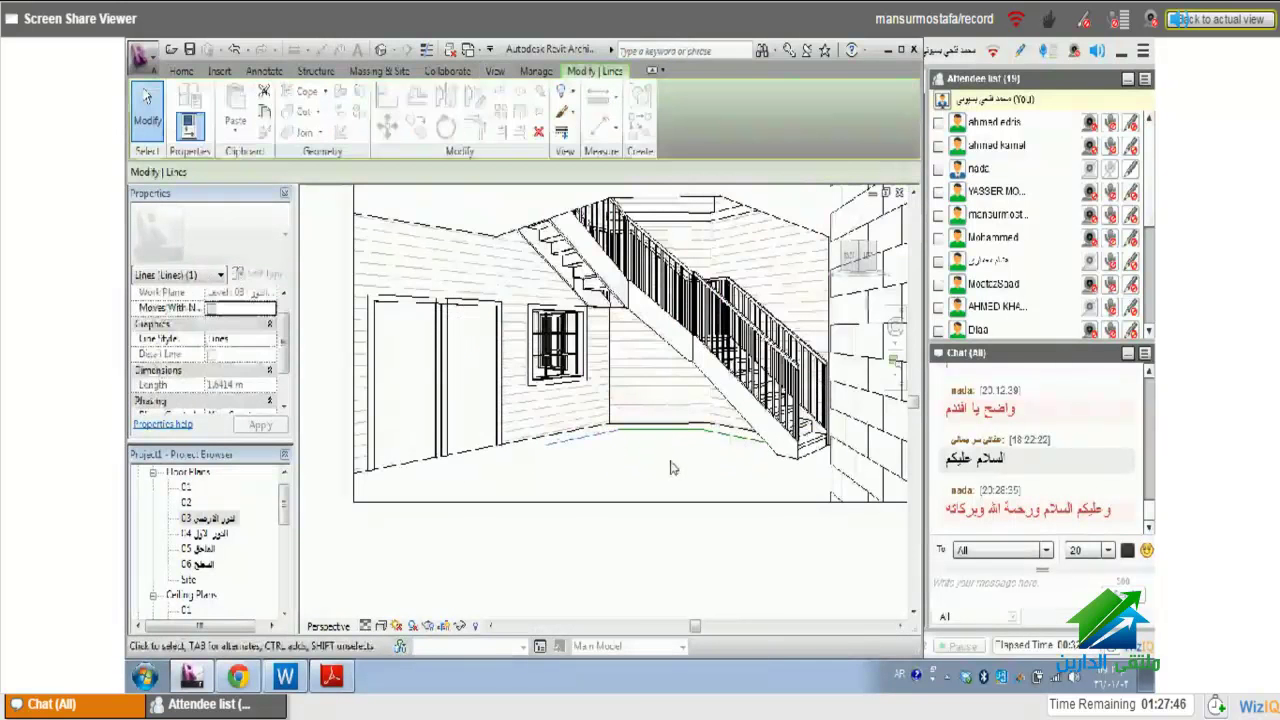
pyautogui.press('Delete')
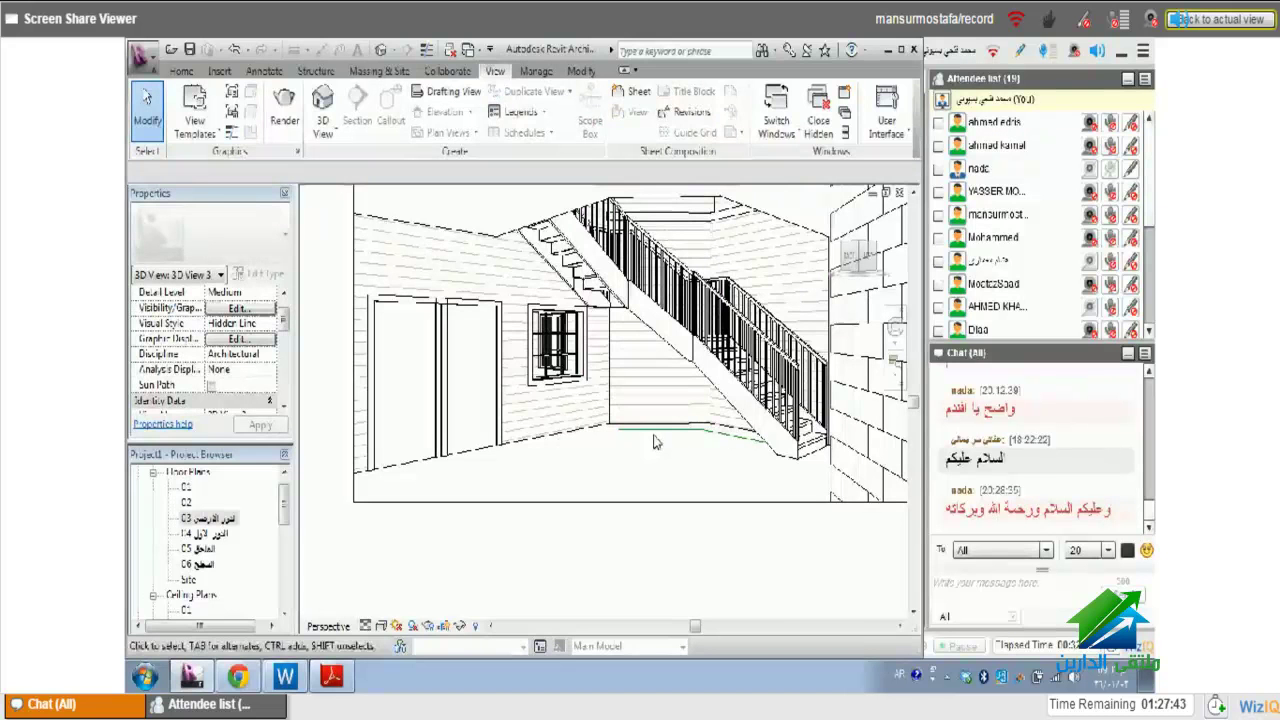
pyautogui.click(700, 430)
pyautogui.press('Delete')
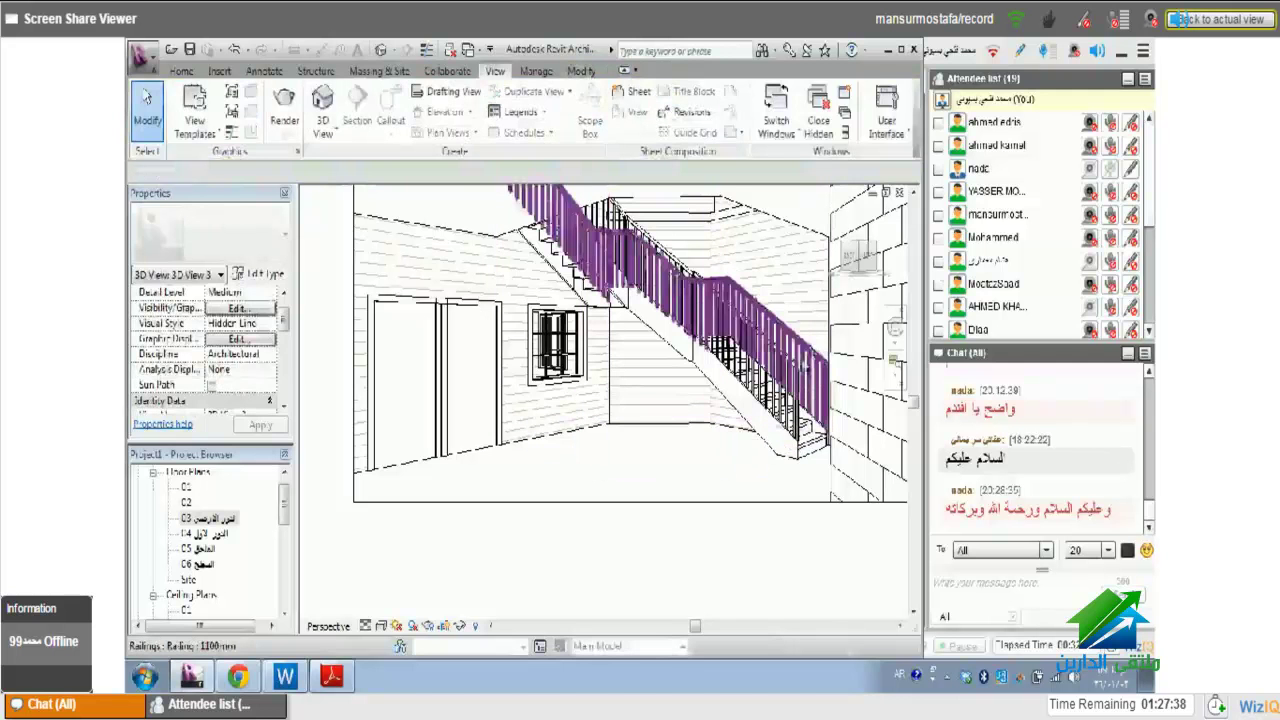
# - Swap the stair railing to another railing type with horizontal rails via the type selector
pyautogui.click(805, 367)
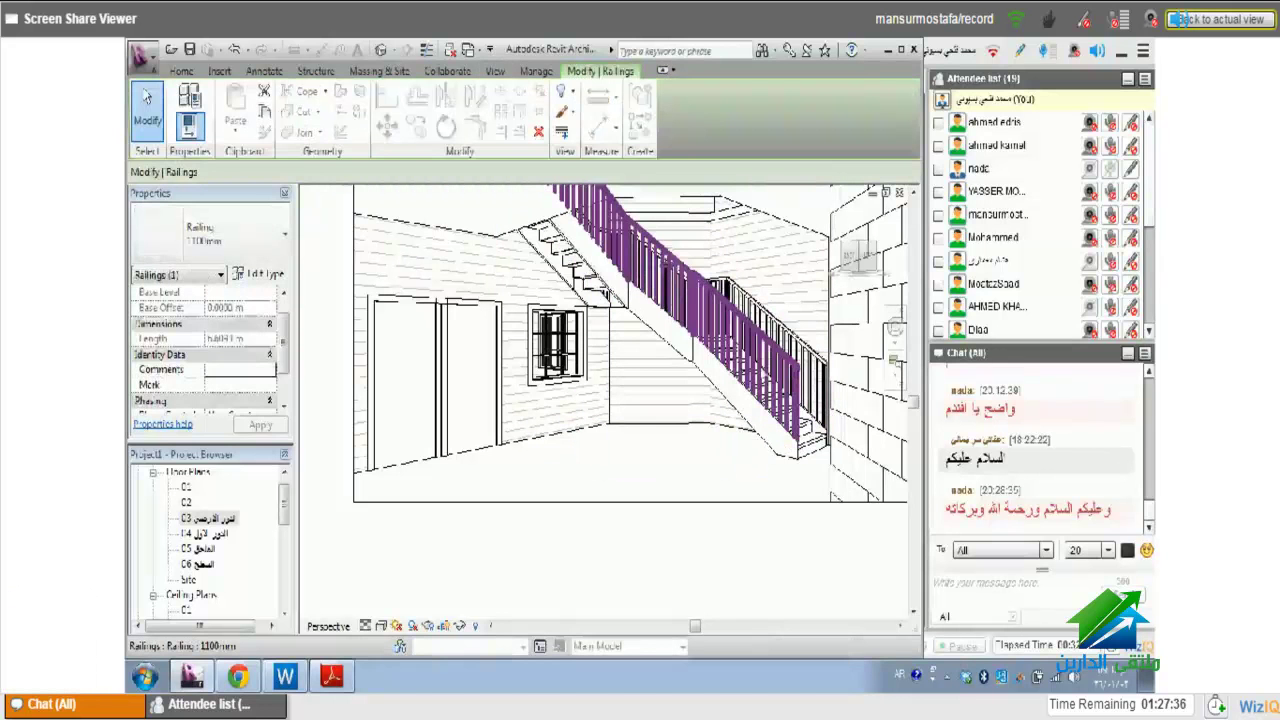
pyautogui.click(194, 277)
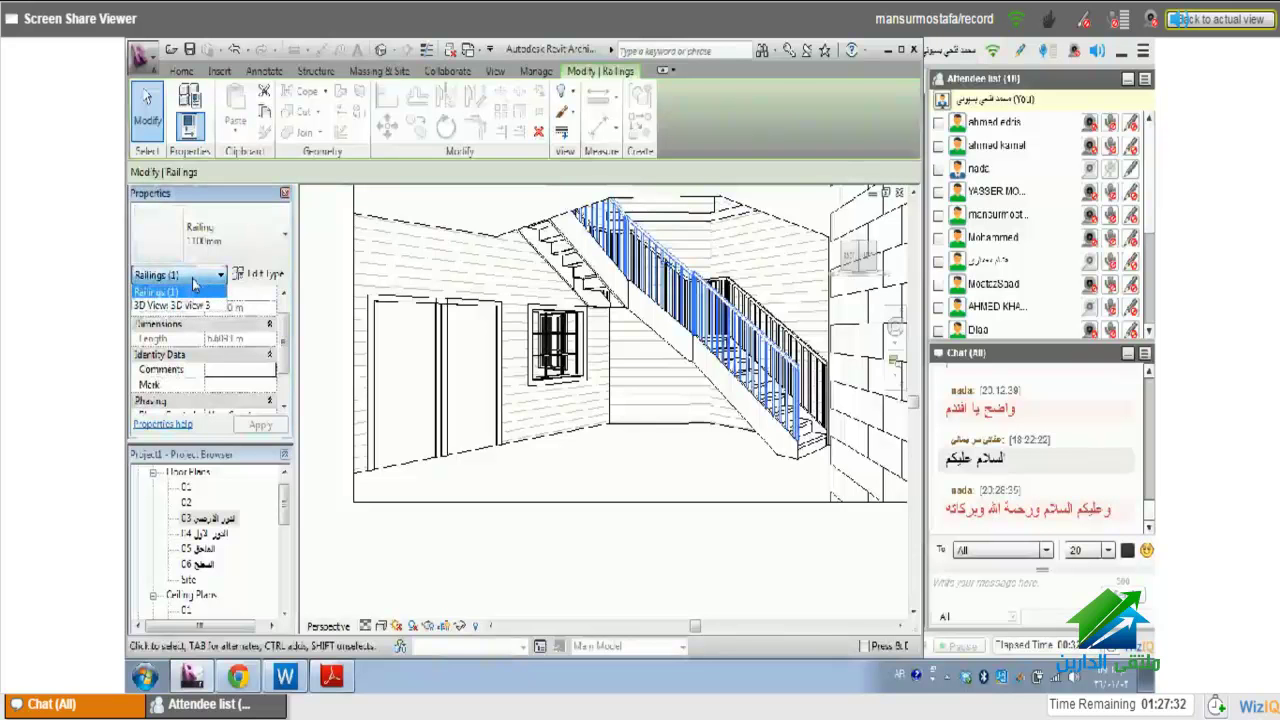
pyautogui.click(194, 285)
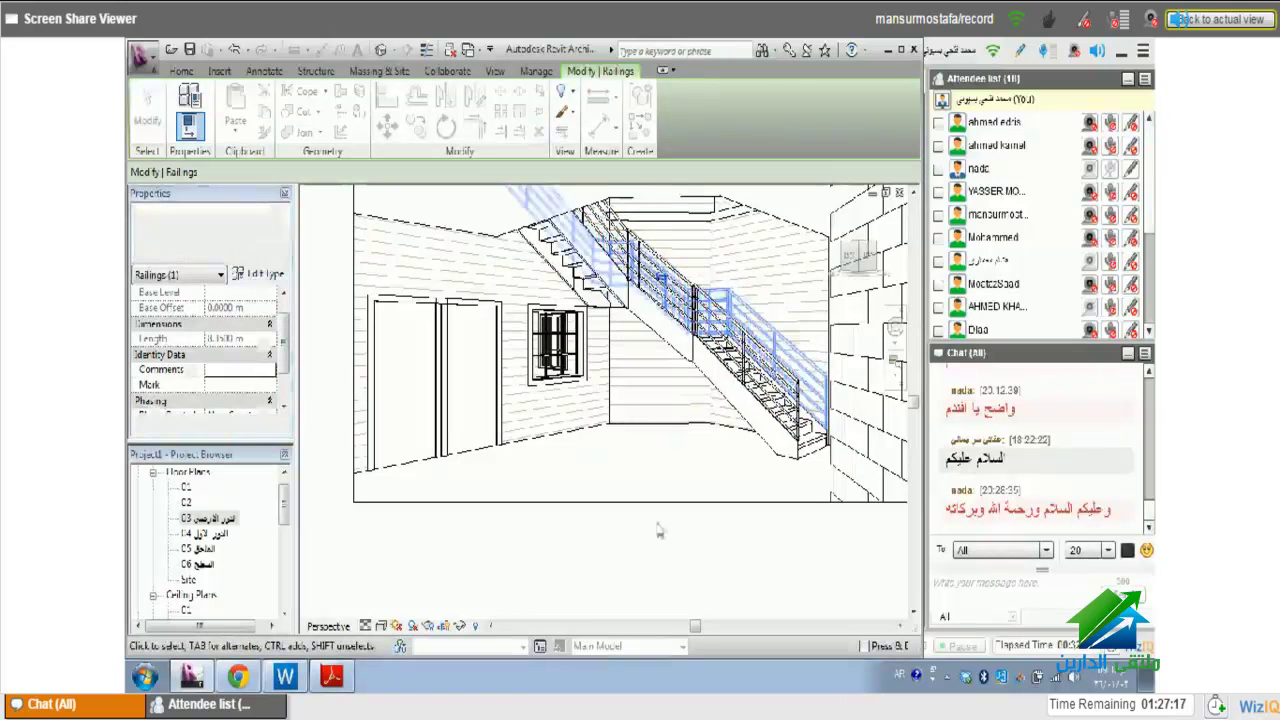
pyautogui.click(694, 562)
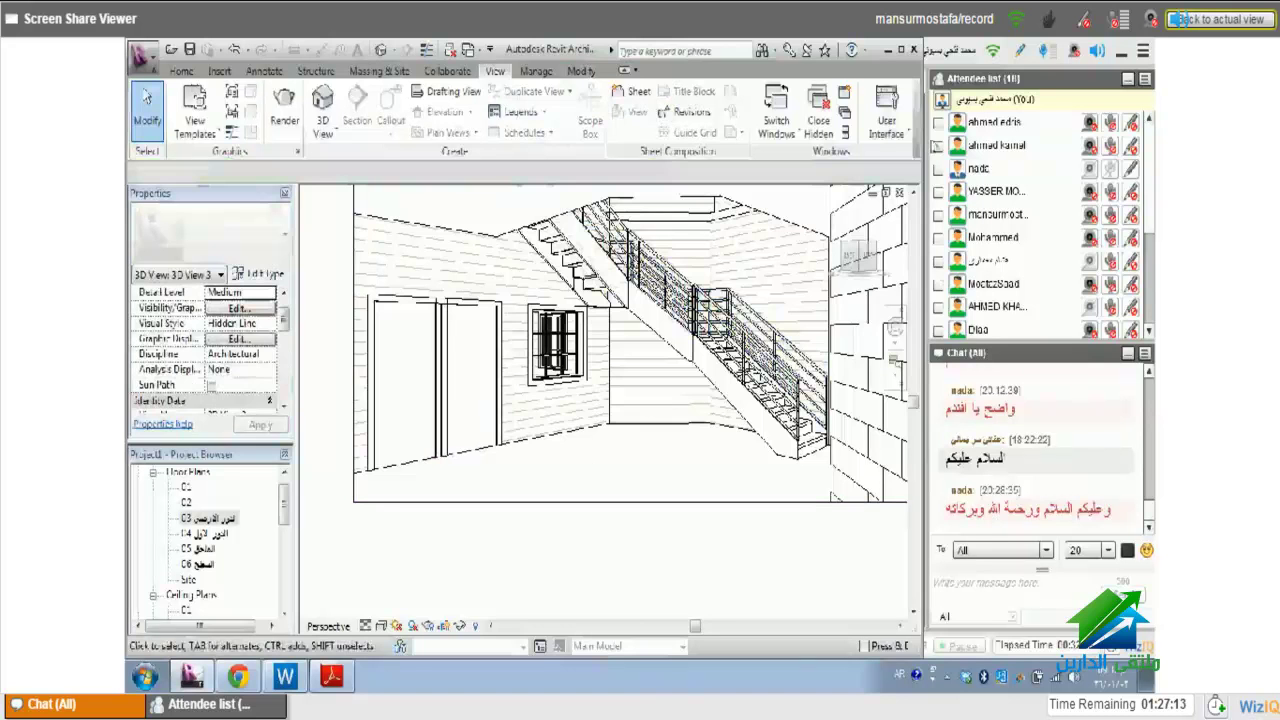
# - Close the perspective and zoom out to show the whole floor plan
pyautogui.click(899, 193)
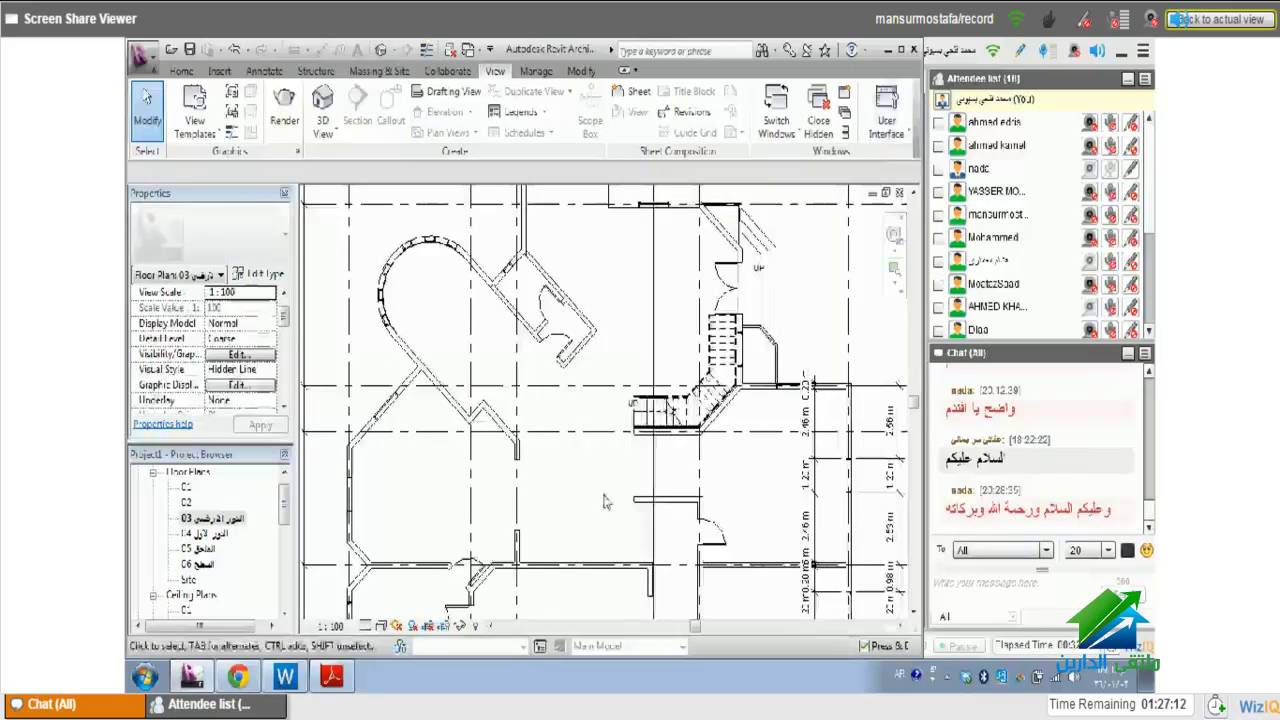
pyautogui.scroll(-1, 613, 408)
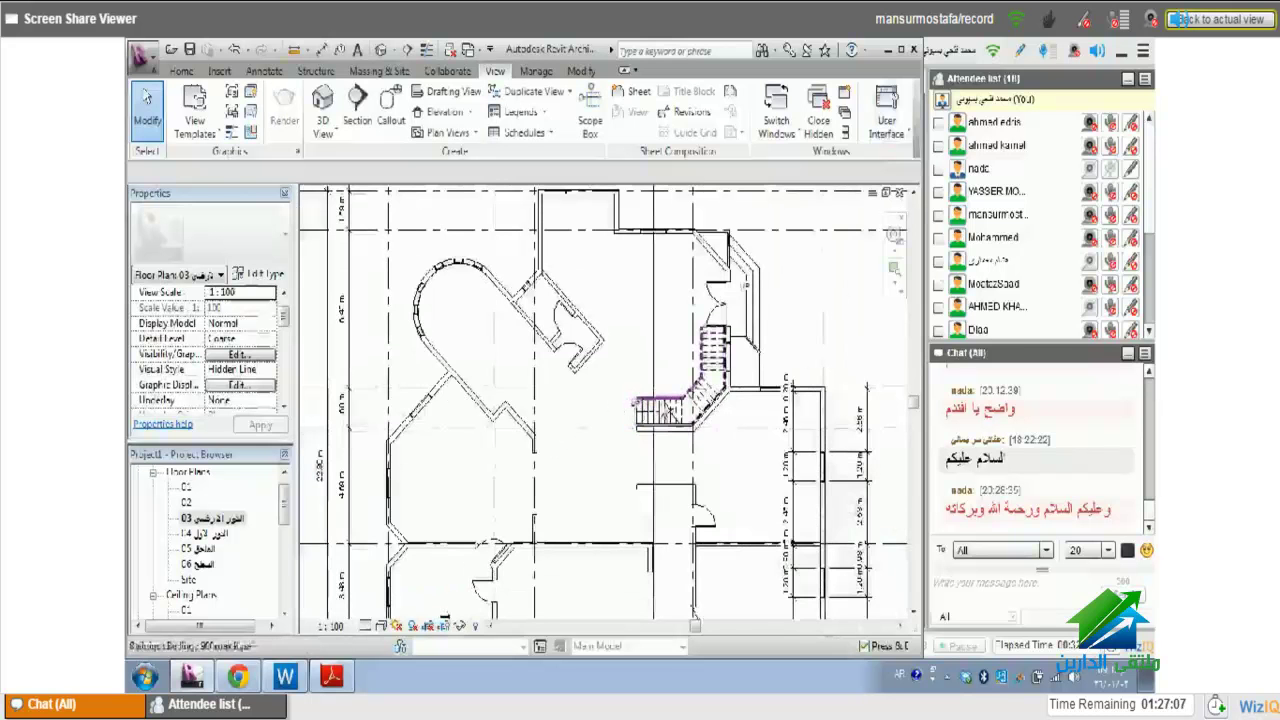
pyautogui.scroll(-1, 662, 415)
pyautogui.scroll(-1, 655, 425)
pyautogui.scroll(-1, 645, 438)
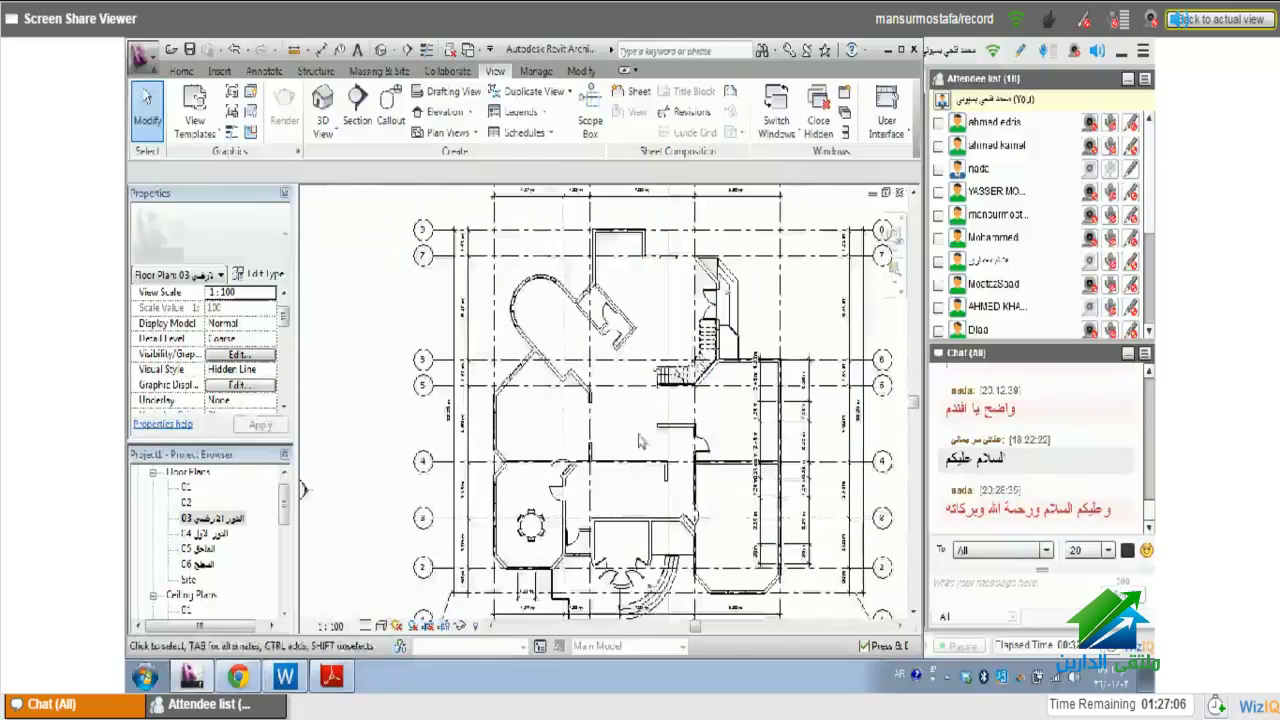
pyautogui.moveTo(640, 441); pyautogui.dragTo(652, 386, button='middle')
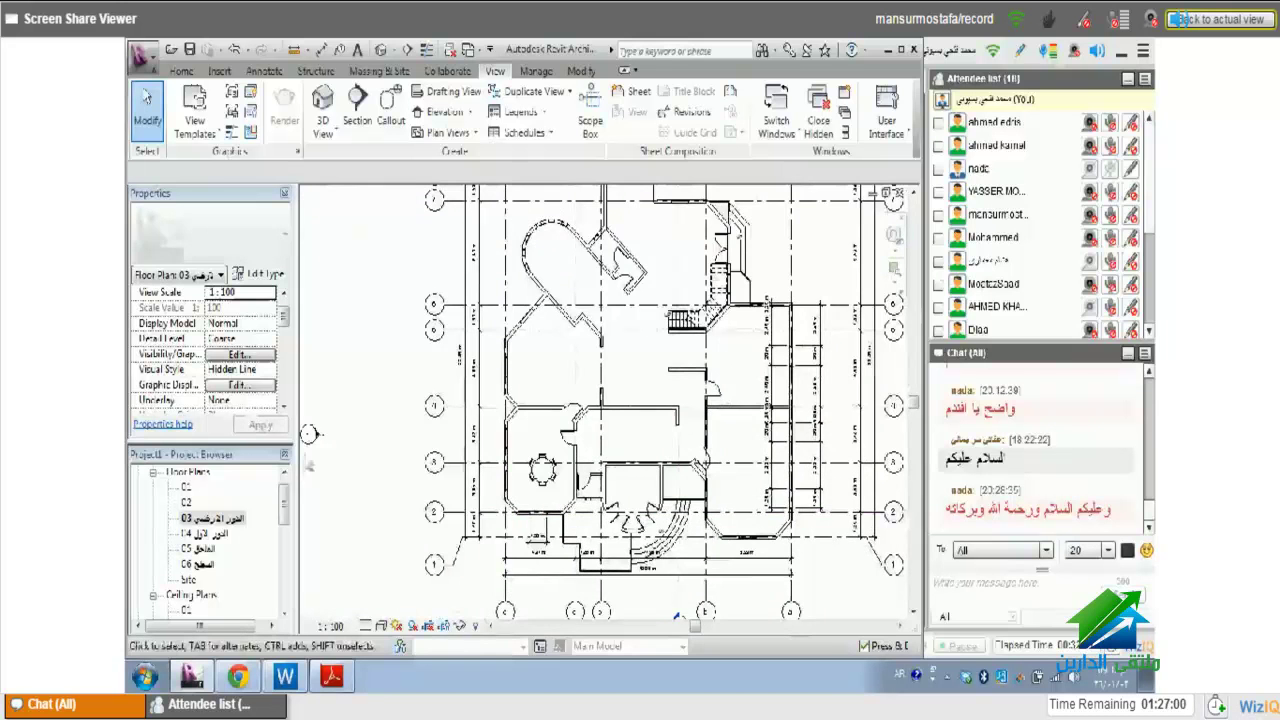
# - Open the first-floor plan and center the angled stair in the view
pyautogui.doubleClick(222, 535)
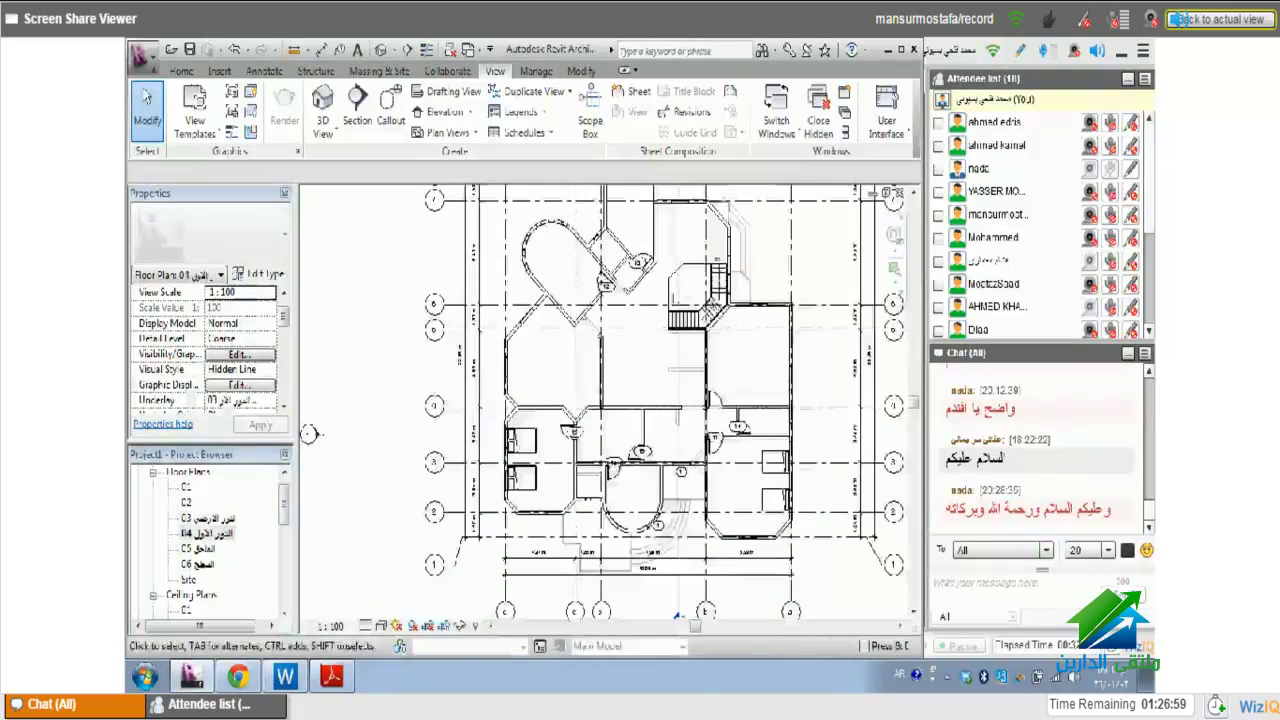
pyautogui.scroll(2, 706, 315)
pyautogui.scroll(1, 706, 315)
pyautogui.scroll(1, 706, 315)
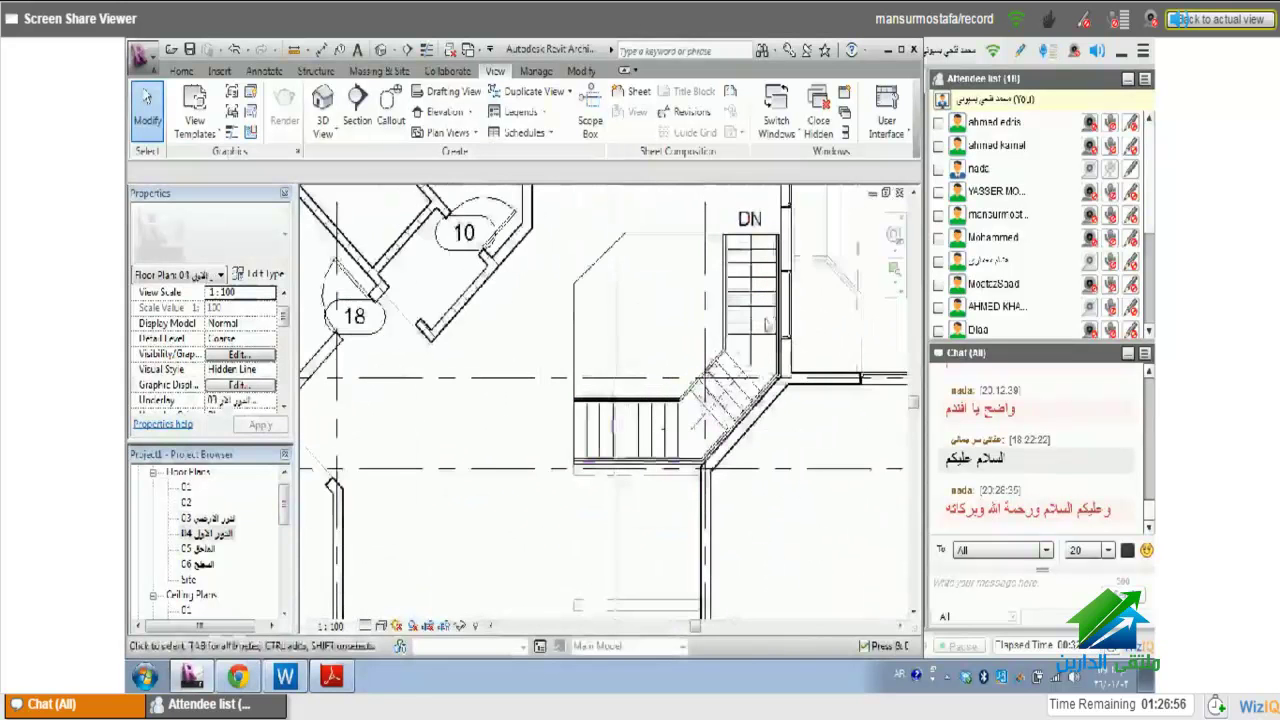
pyautogui.moveTo(775, 356); pyautogui.dragTo(775, 382, button='middle')
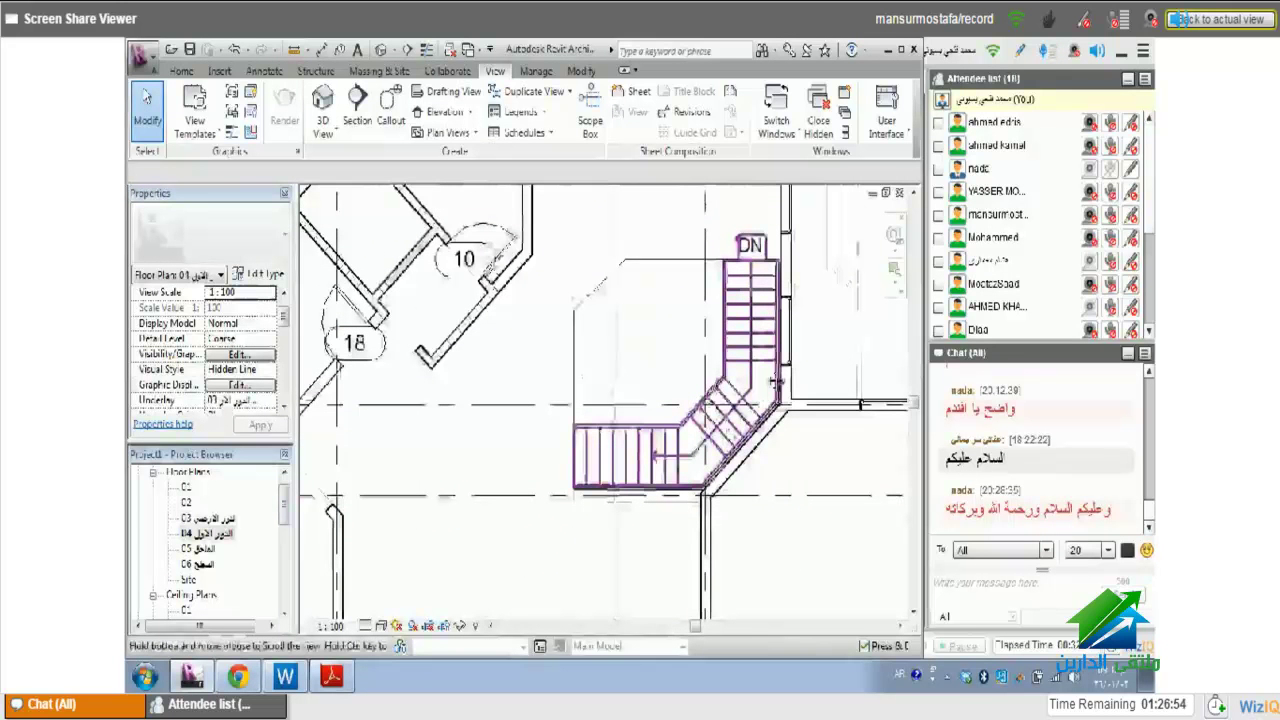
pyautogui.moveTo(775, 382); pyautogui.dragTo(775, 404, button='middle')
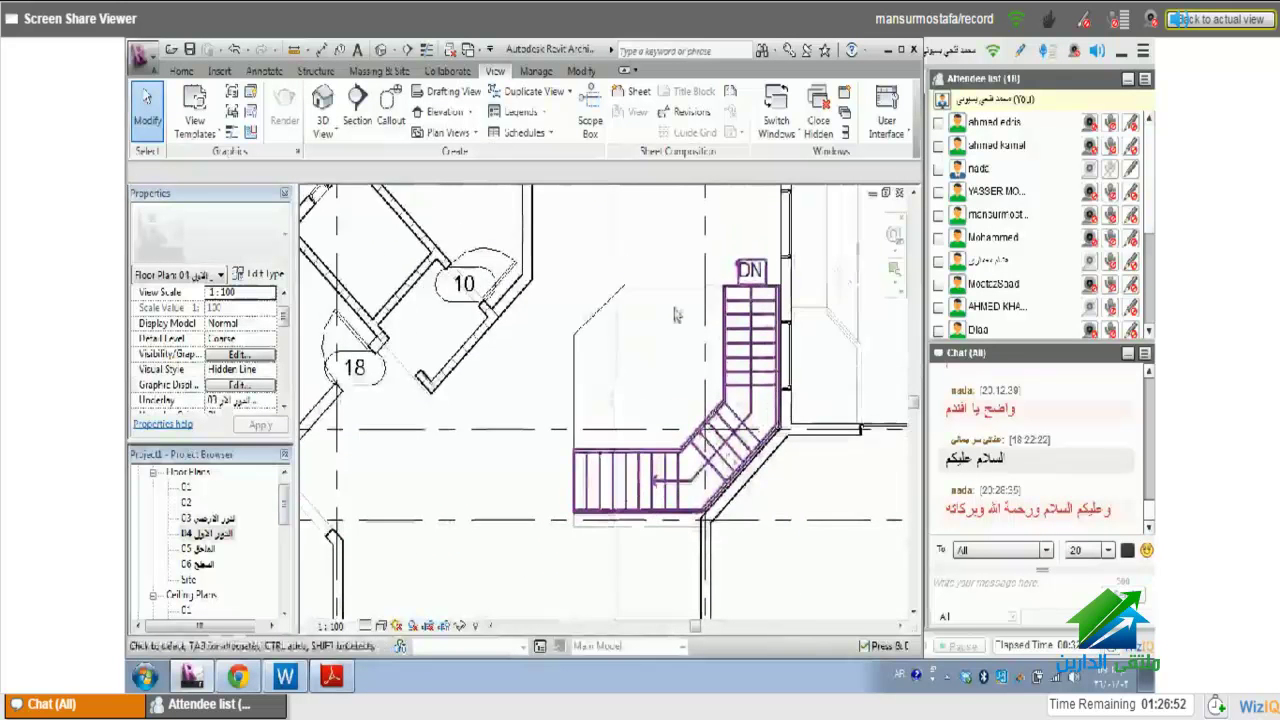
pyautogui.scroll(-1, 691, 500)
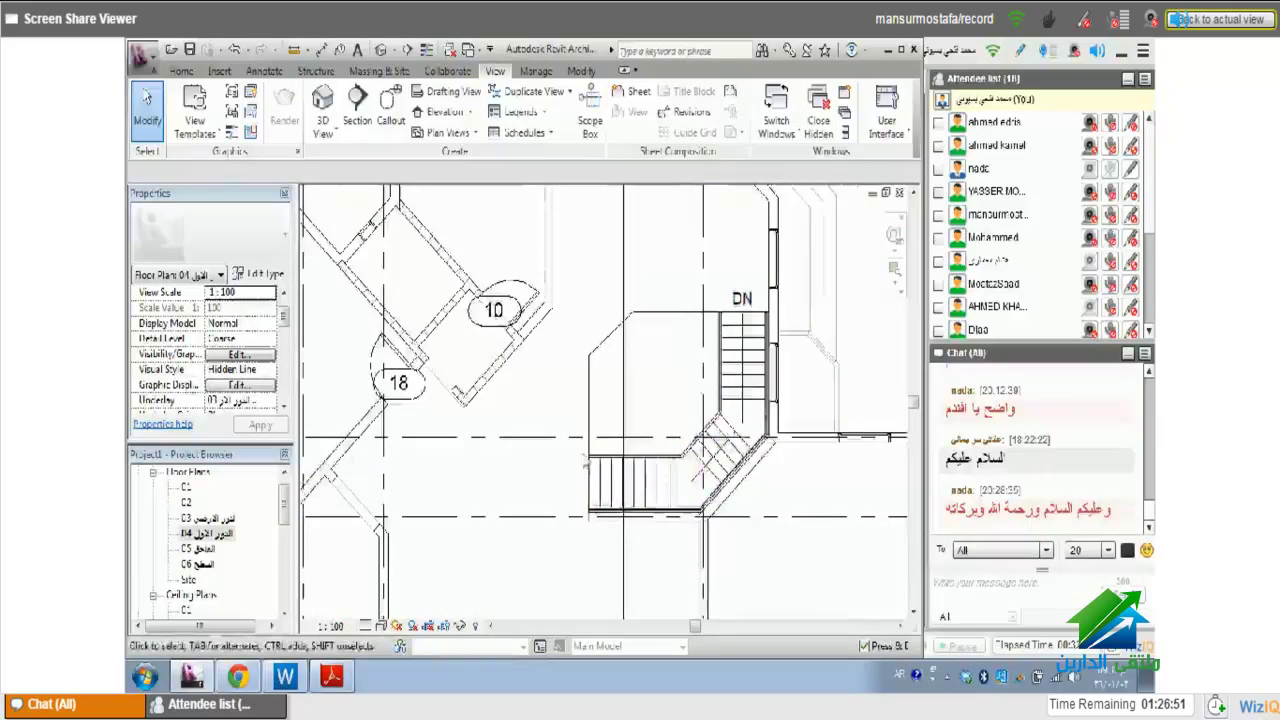
pyautogui.scroll(-2, 589, 492)
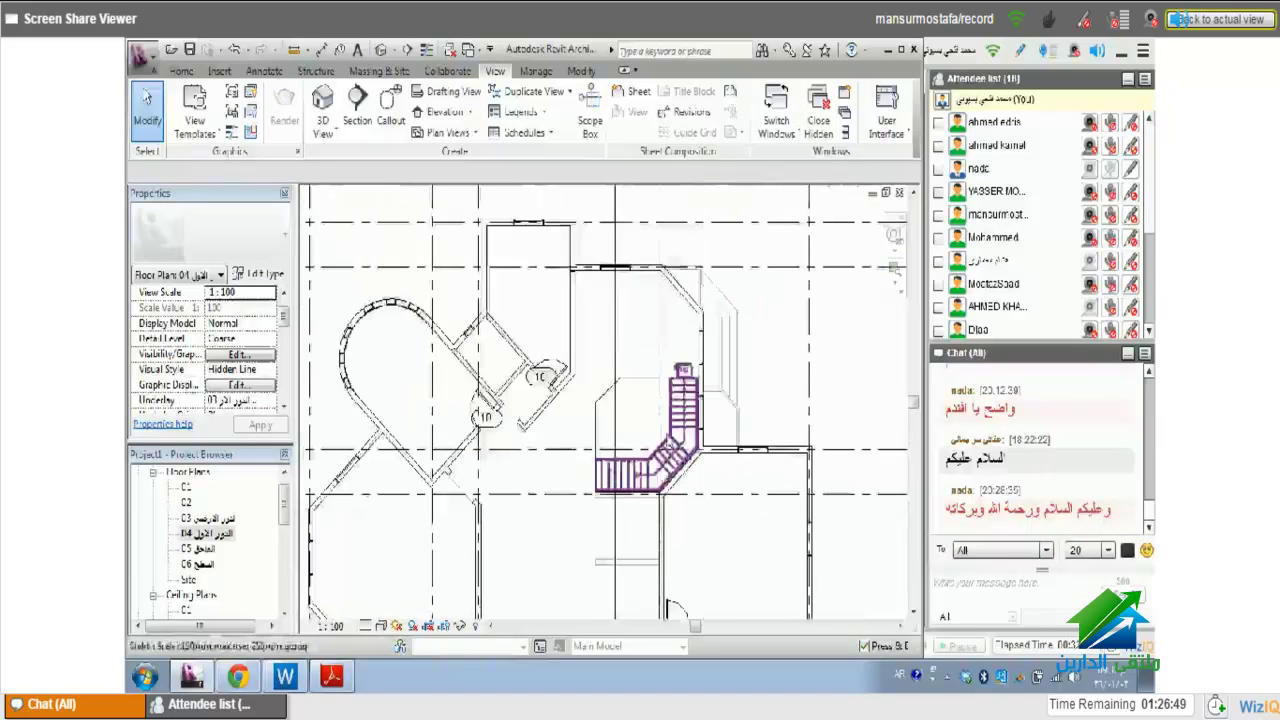
pyautogui.scroll(-3, 640, 470)
# - Pick the section line through the stair, then deselect it and open Section 1
pyautogui.scroll(1, 700, 480)
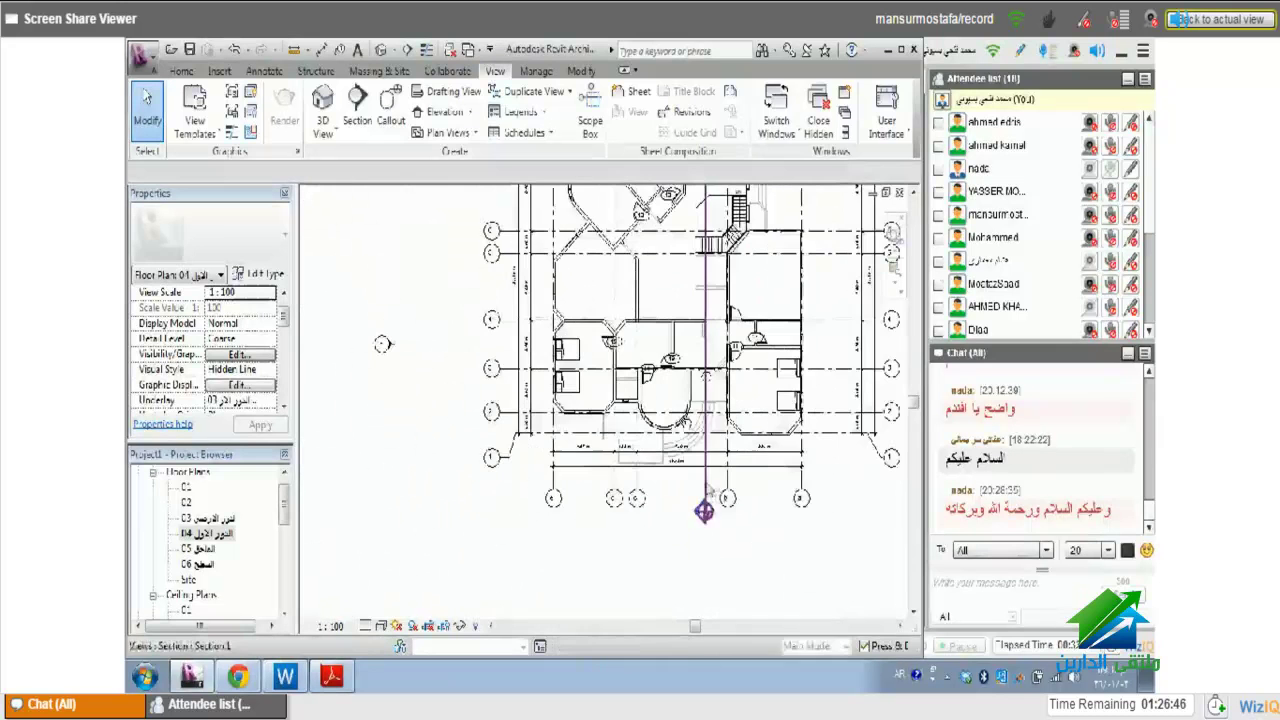
pyautogui.click(705, 500)
pyautogui.moveTo(714, 498); pyautogui.dragTo(711, 510, button='middle')
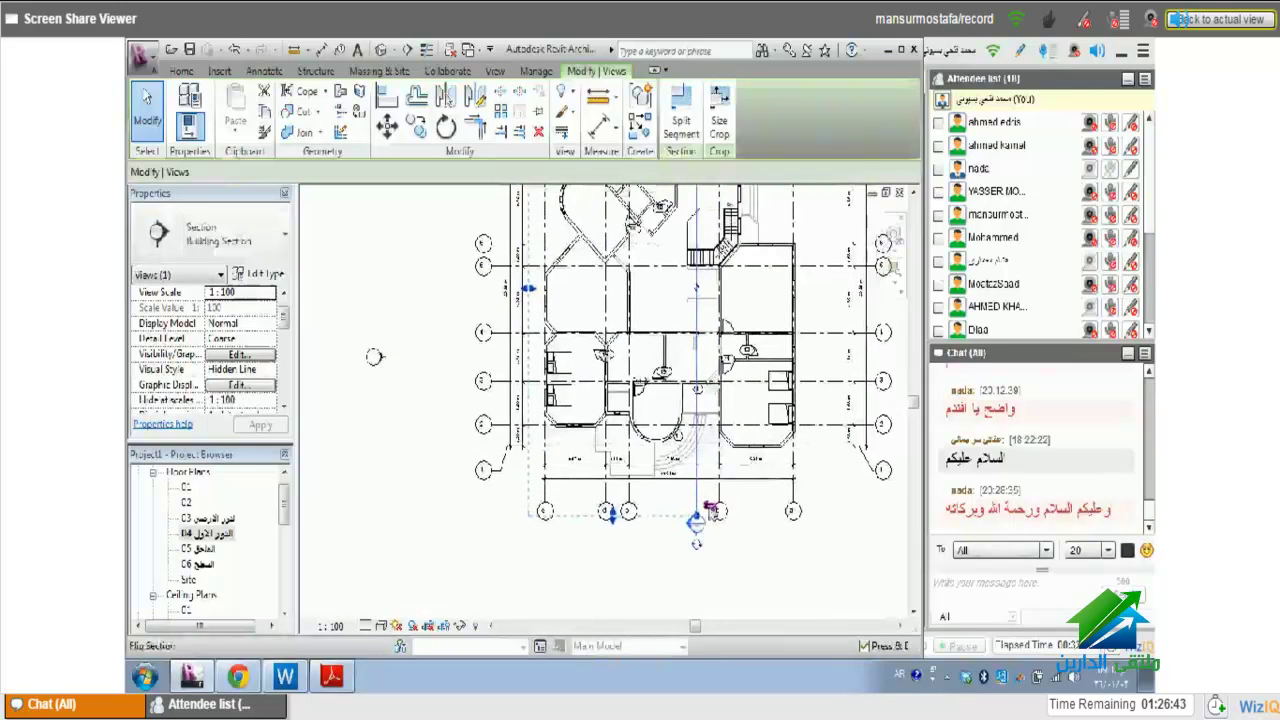
pyautogui.scroll(-2, 705, 520)
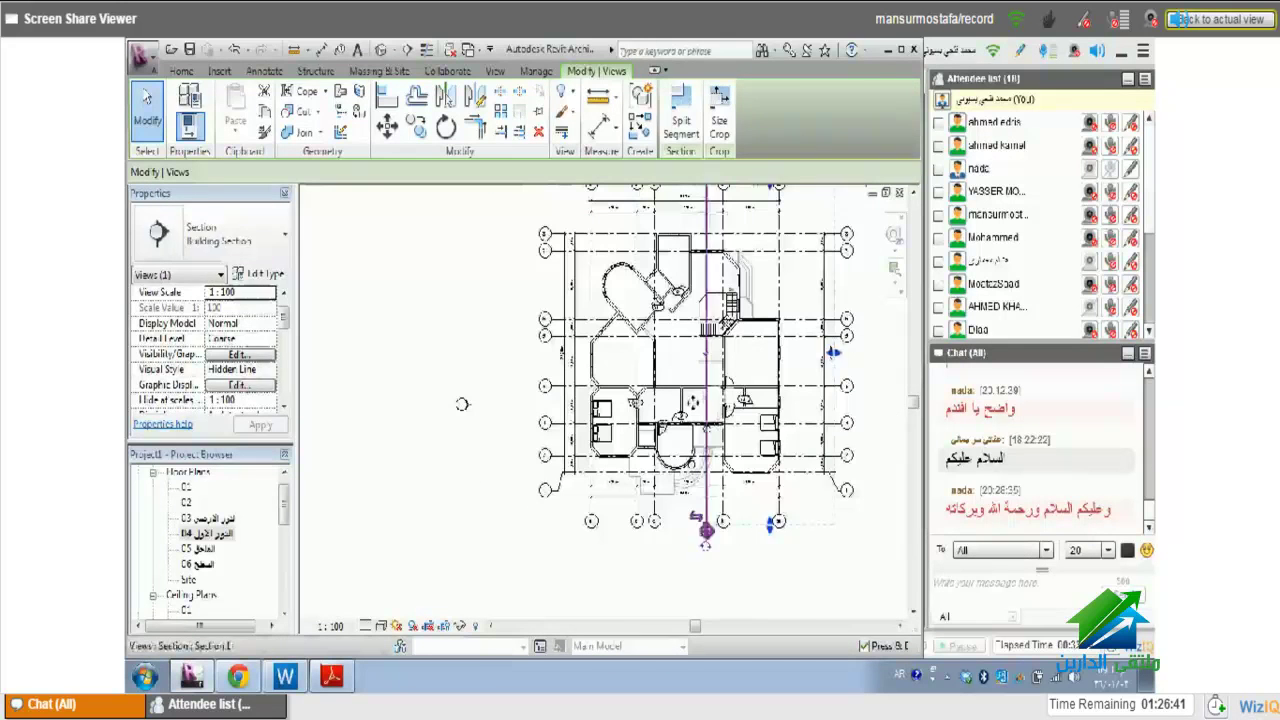
pyautogui.press('Escape')
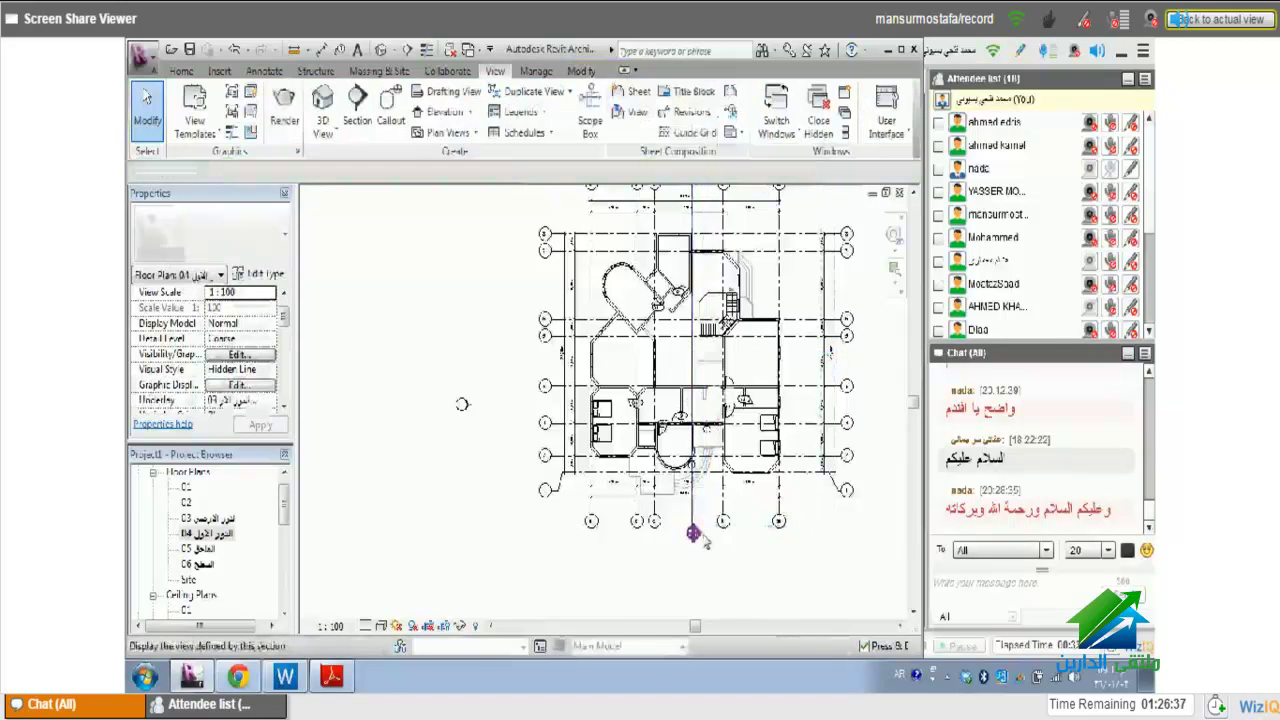
pyautogui.doubleClick(693, 533)
pyautogui.scroll(2, 630, 572)
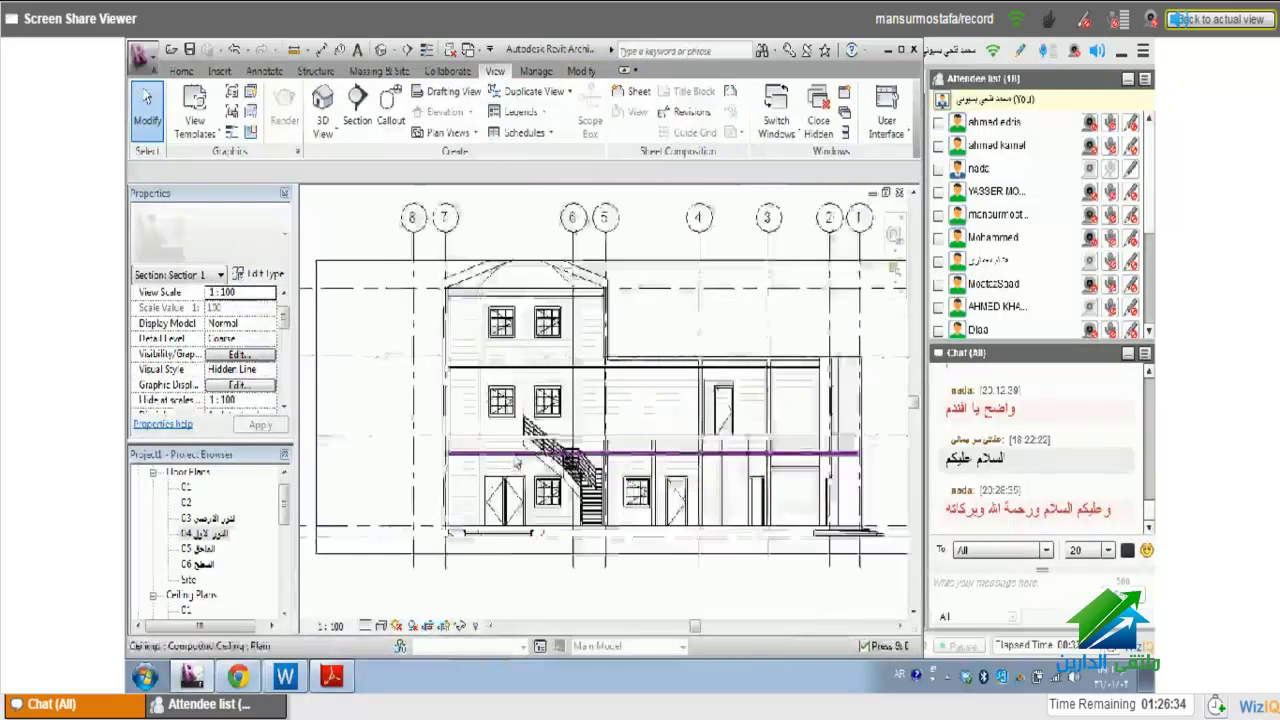
pyautogui.scroll(1, 630, 572)
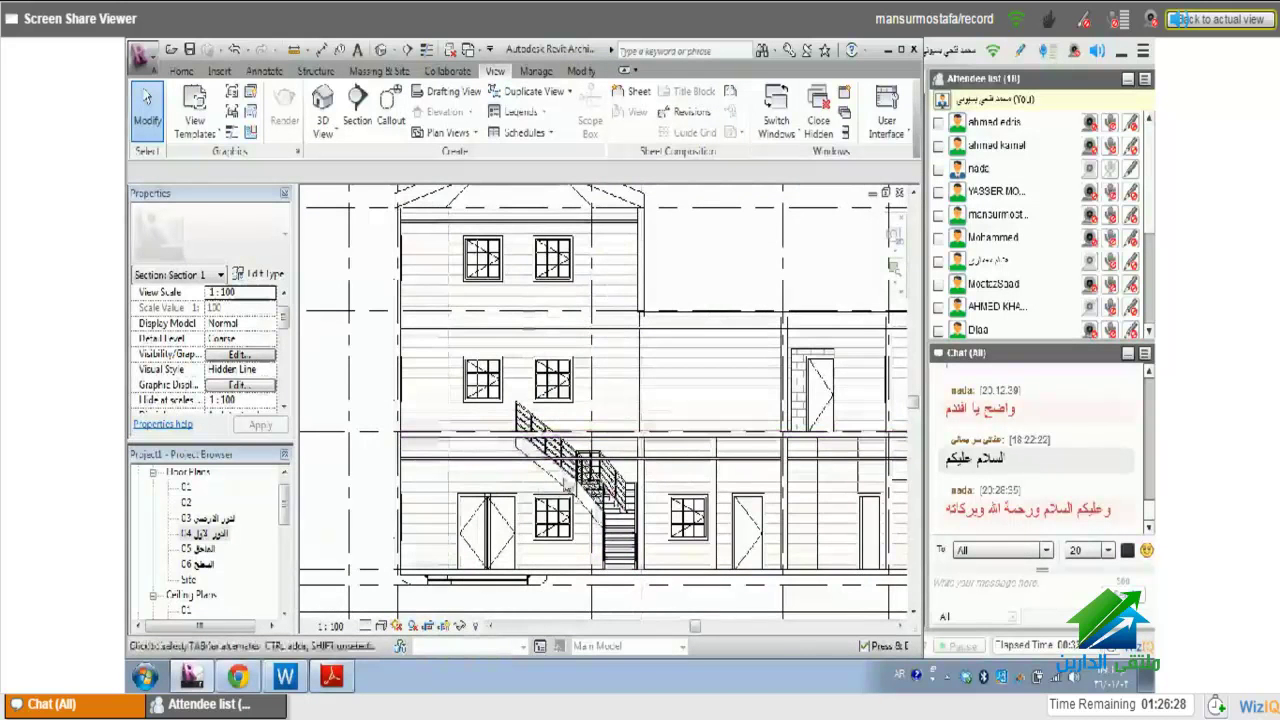
pyautogui.scroll(2, 530, 450)
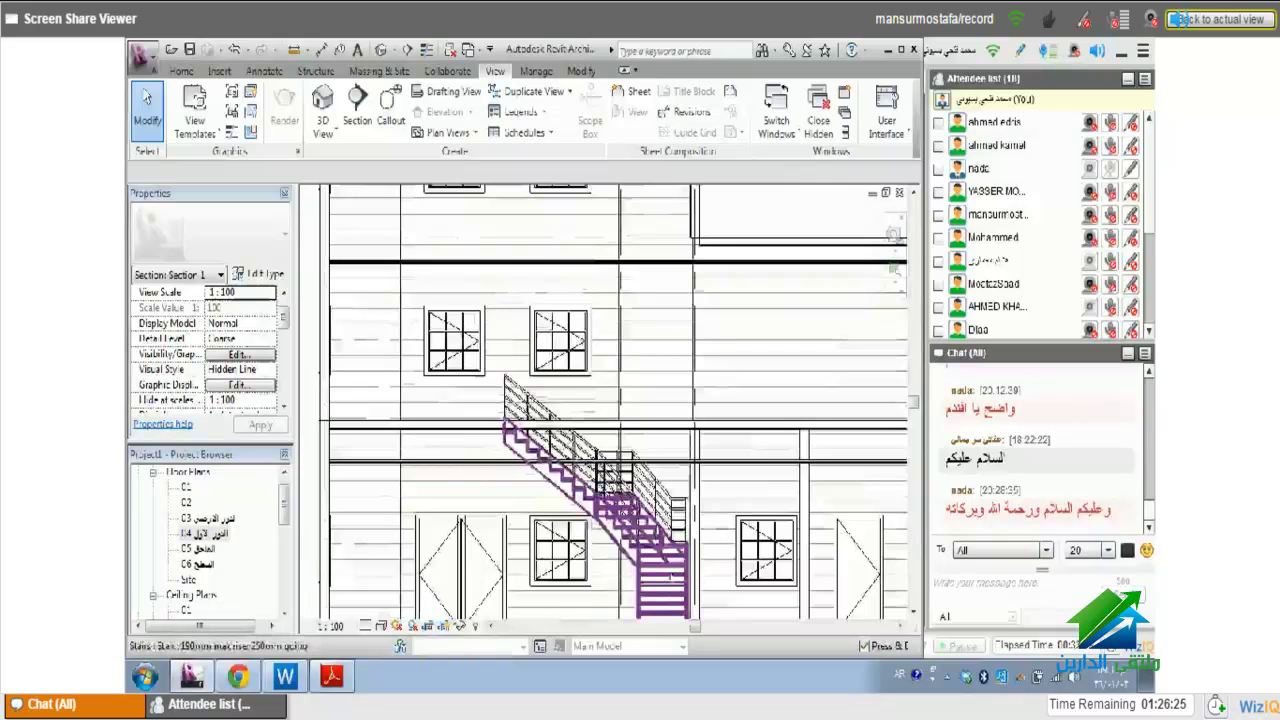
pyautogui.scroll(-1, 672, 575)
pyautogui.scroll(-1, 672, 560)
pyautogui.scroll(1, 676, 520)
pyautogui.click(676, 512)
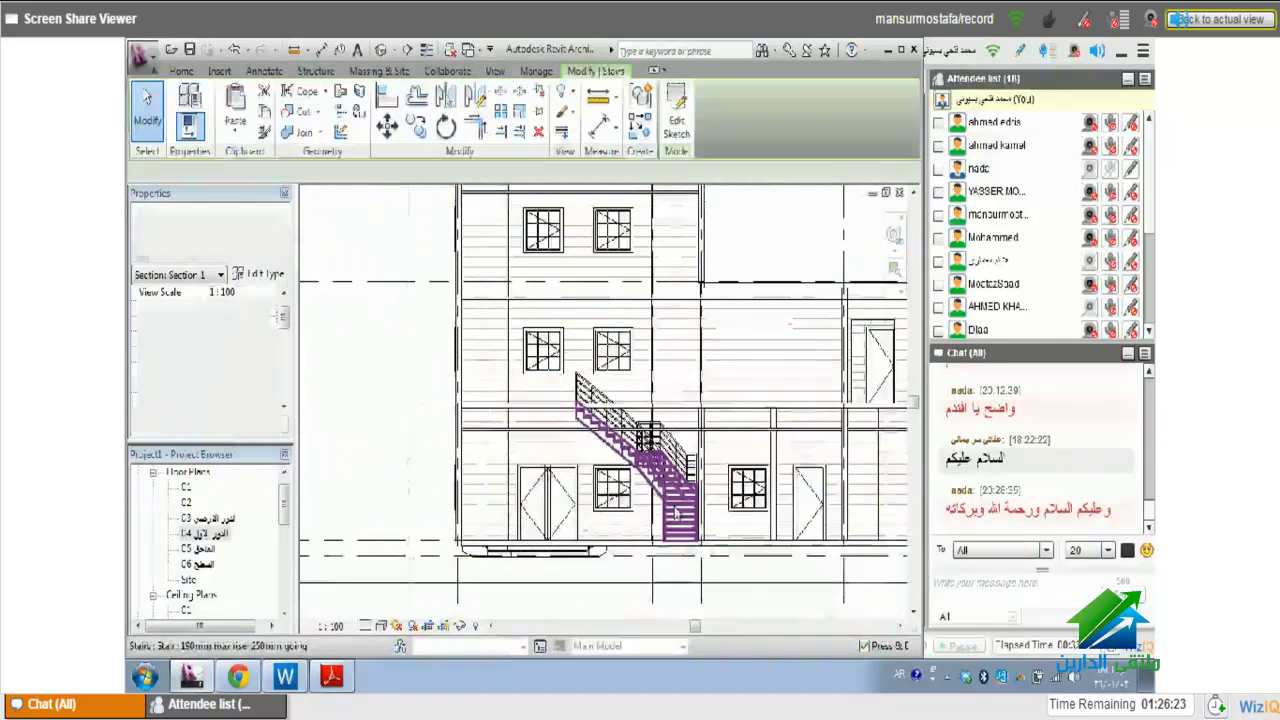
pyautogui.click(674, 604)
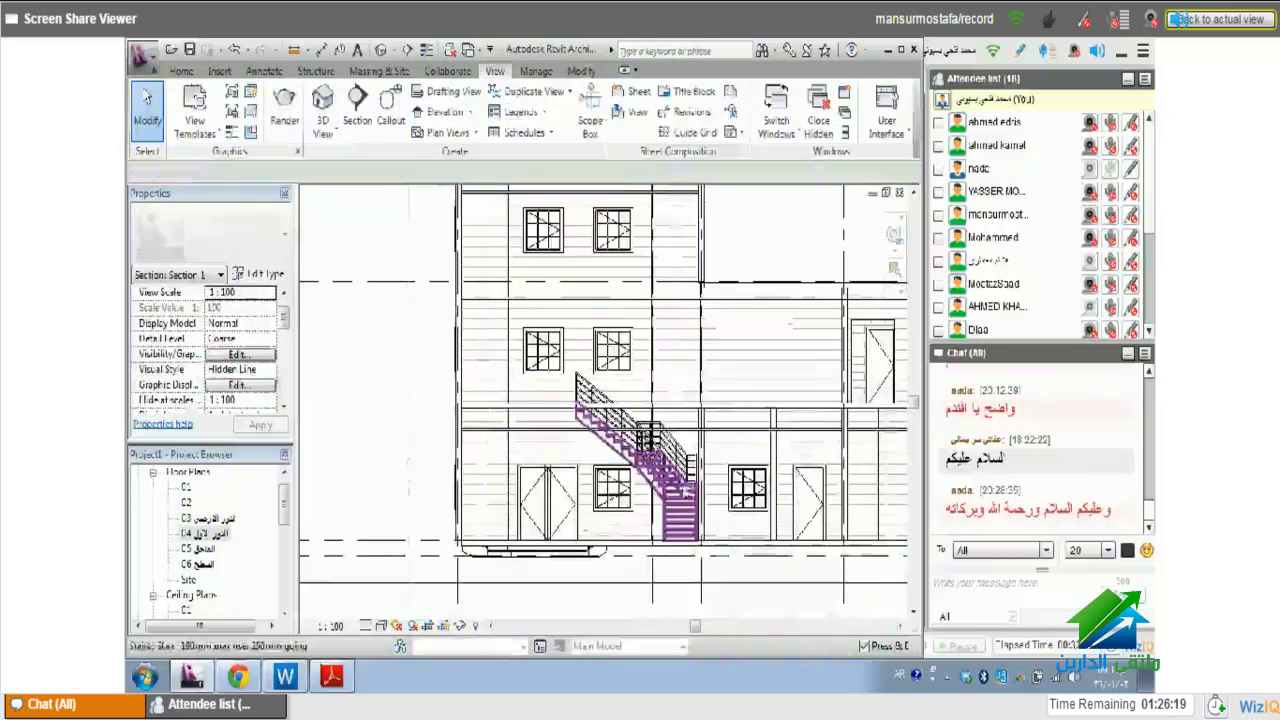
pyautogui.click(676, 516)
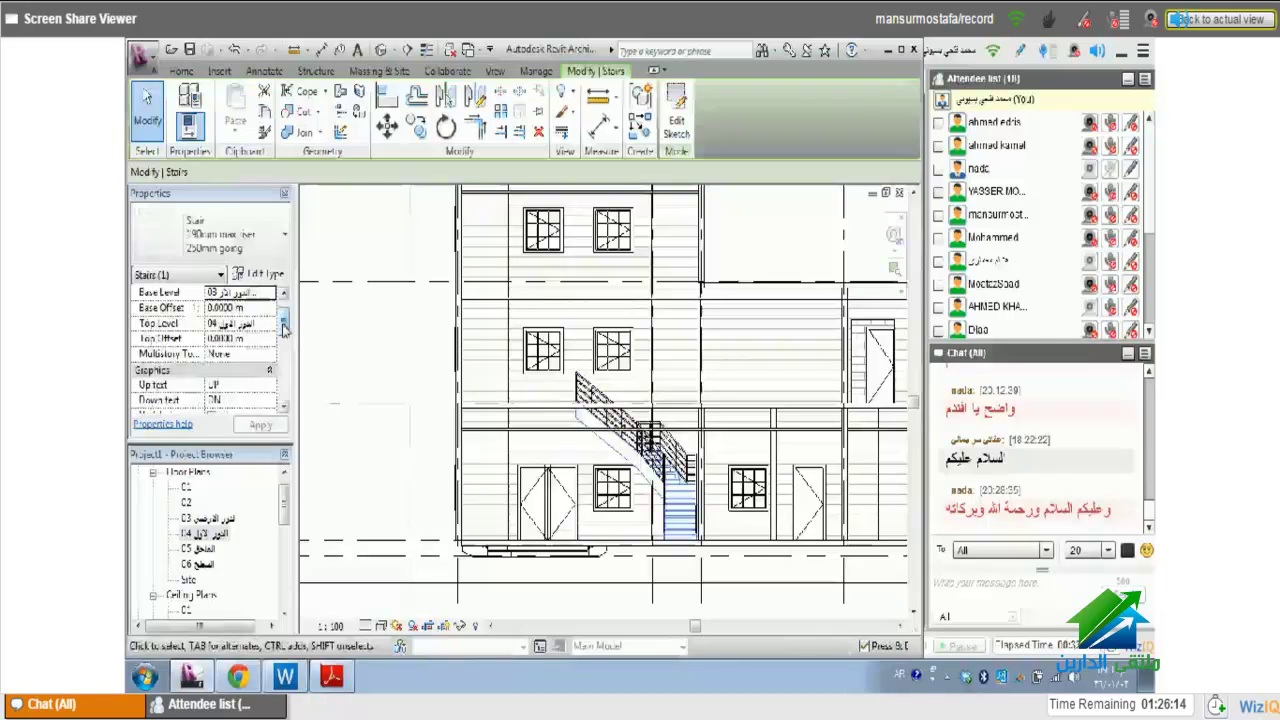
pyautogui.click(262, 354)
pyautogui.click(270, 355)
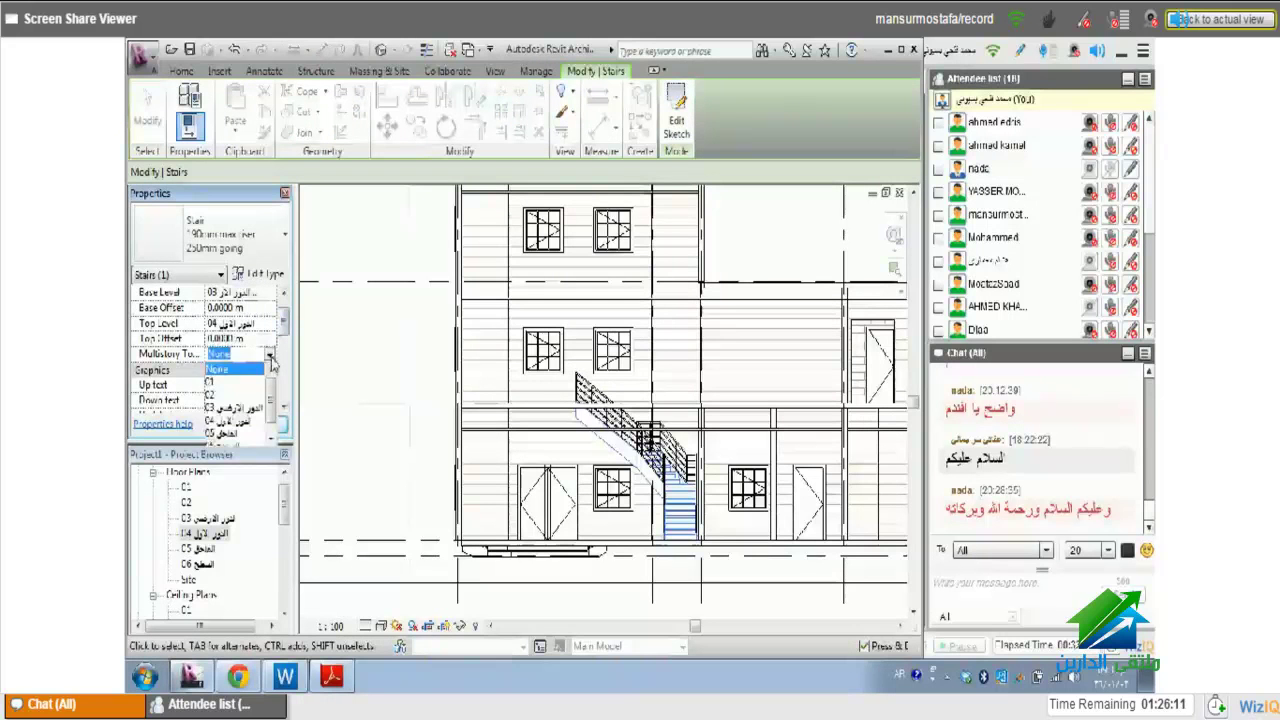
pyautogui.click(271, 365)
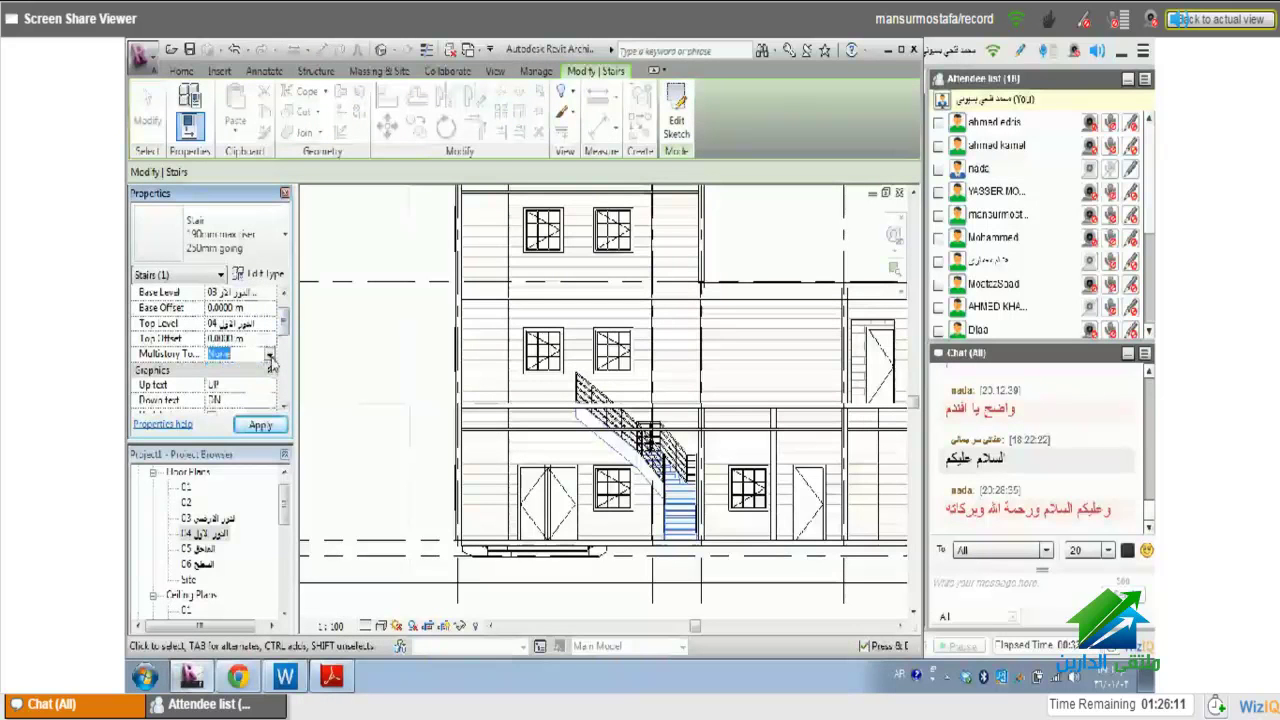
pyautogui.click(680, 598)
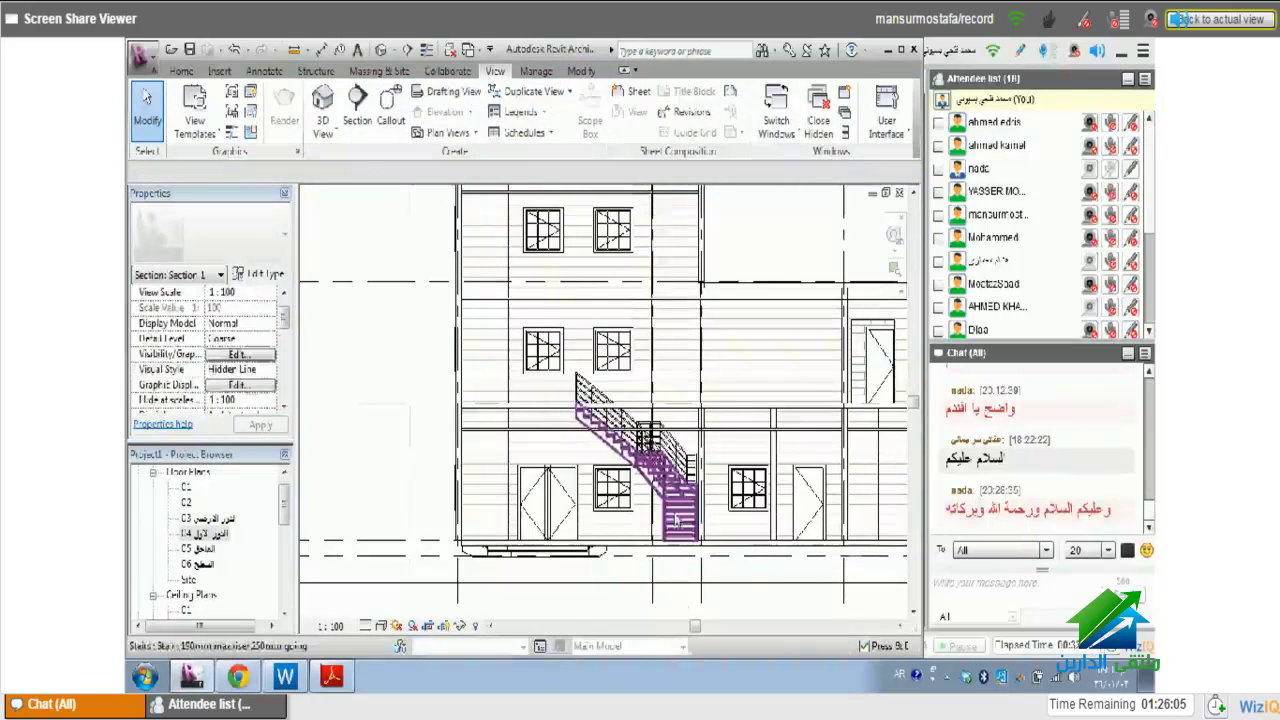
pyautogui.click(690, 463)
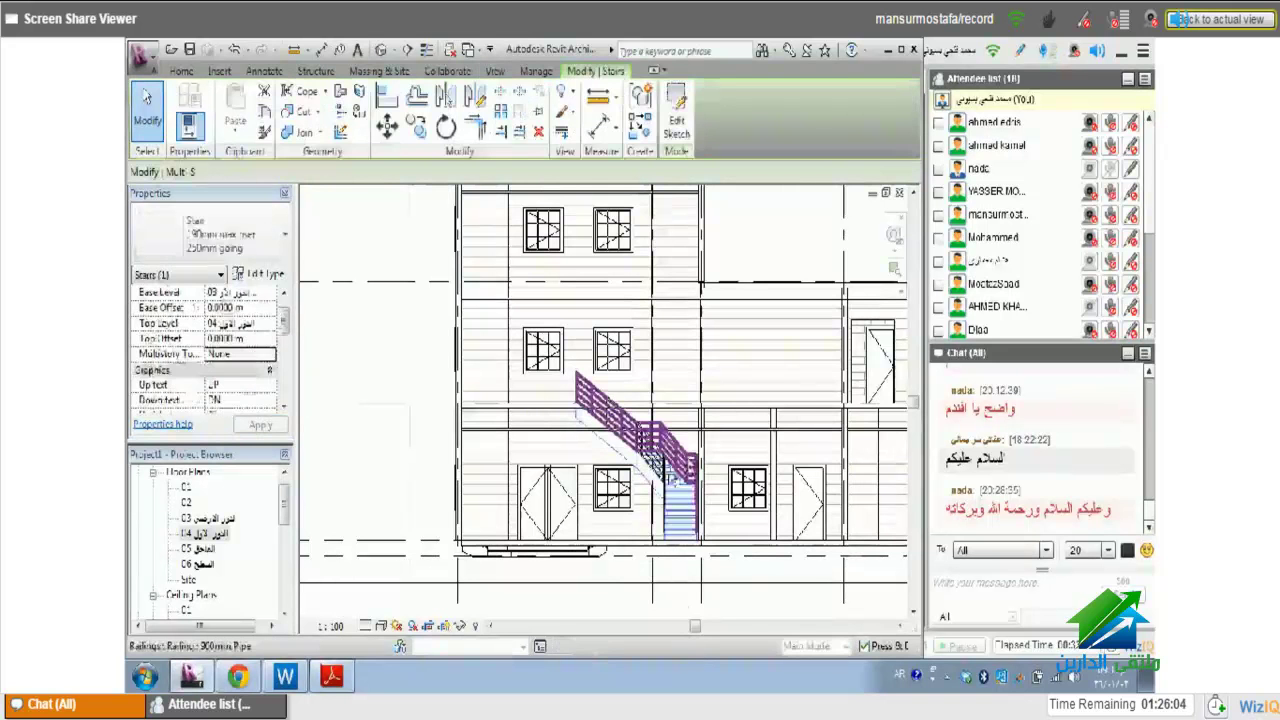
pyautogui.keyDown('ctrl'); pyautogui.click(650, 460); pyautogui.keyUp('ctrl')
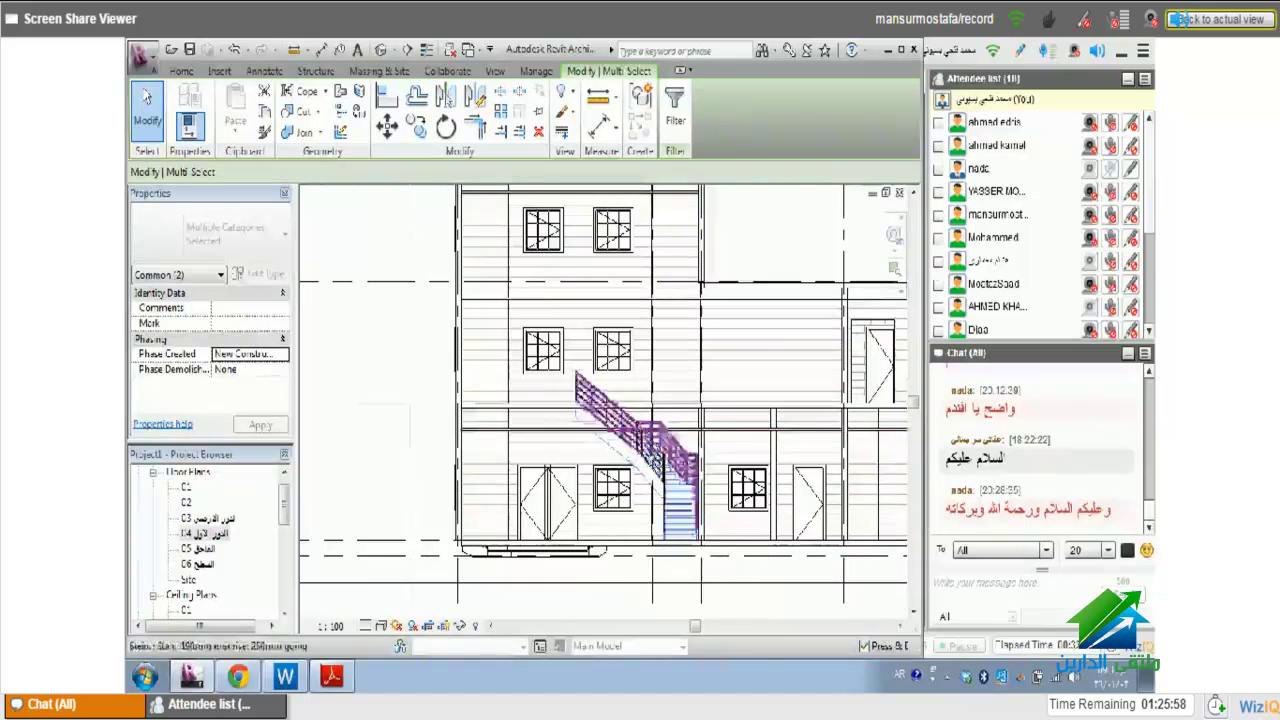
pyautogui.press('Escape')
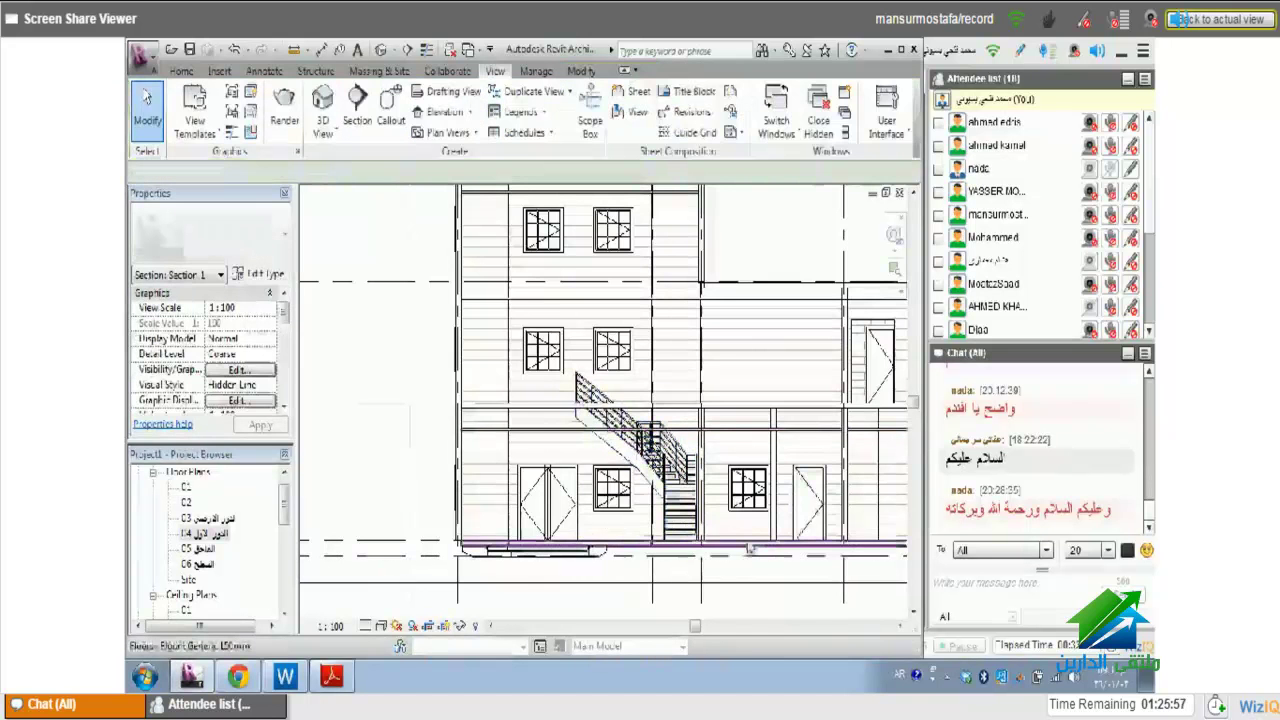
# - Pan and zoom onto the angled stair in Section 1 and select it
pyautogui.scroll(-1, 805, 550)
pyautogui.moveTo(810, 558); pyautogui.dragTo(756, 558, button='middle')
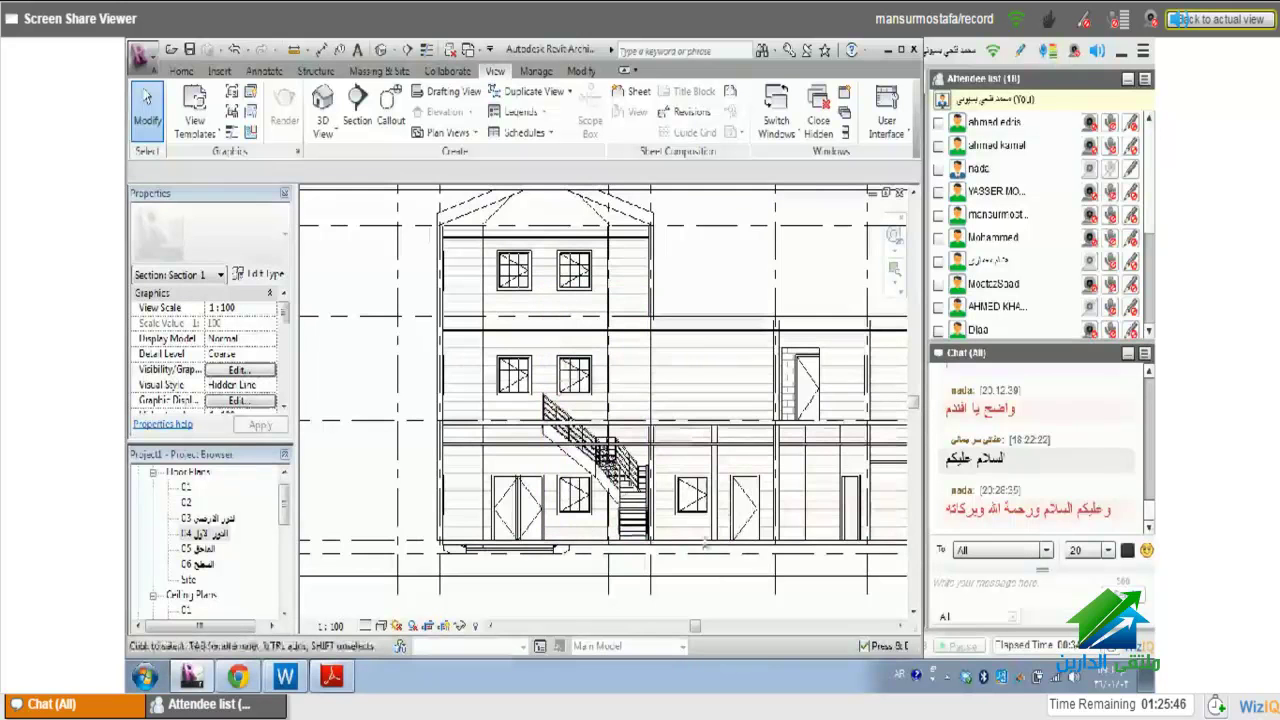
pyautogui.scroll(1, 703, 553)
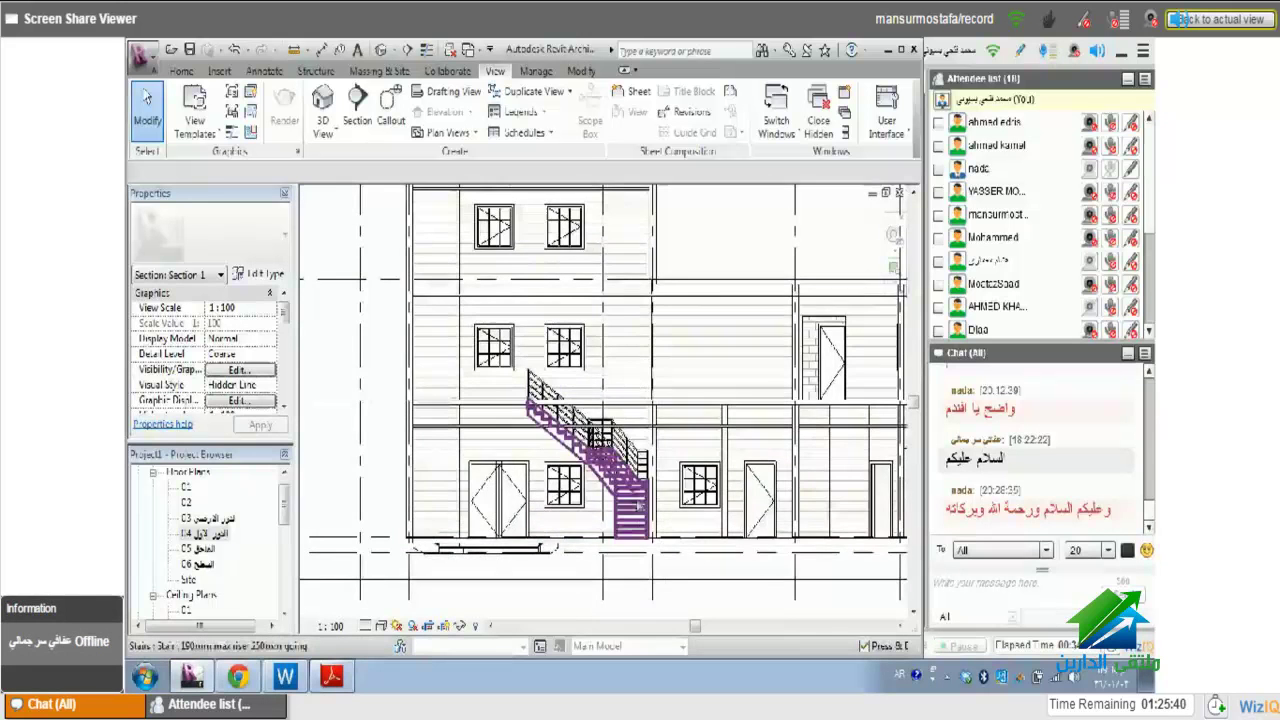
pyautogui.scroll(2, 638, 515)
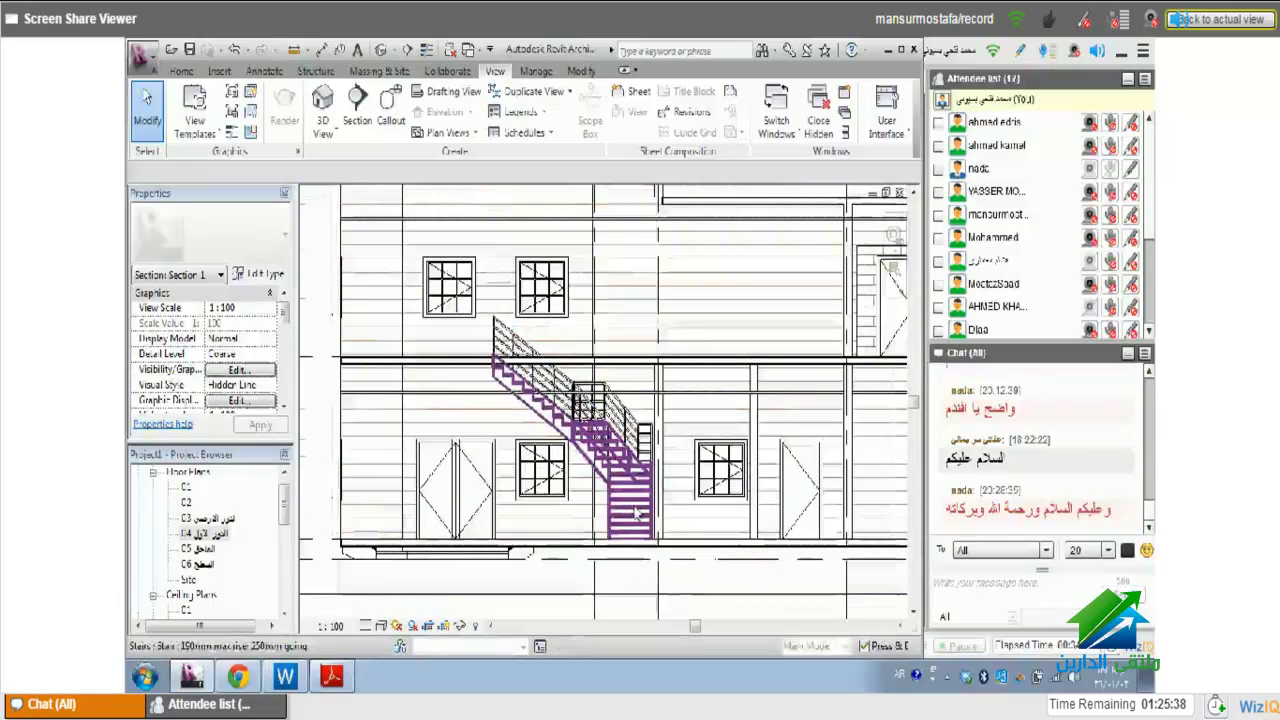
pyautogui.click(638, 515)
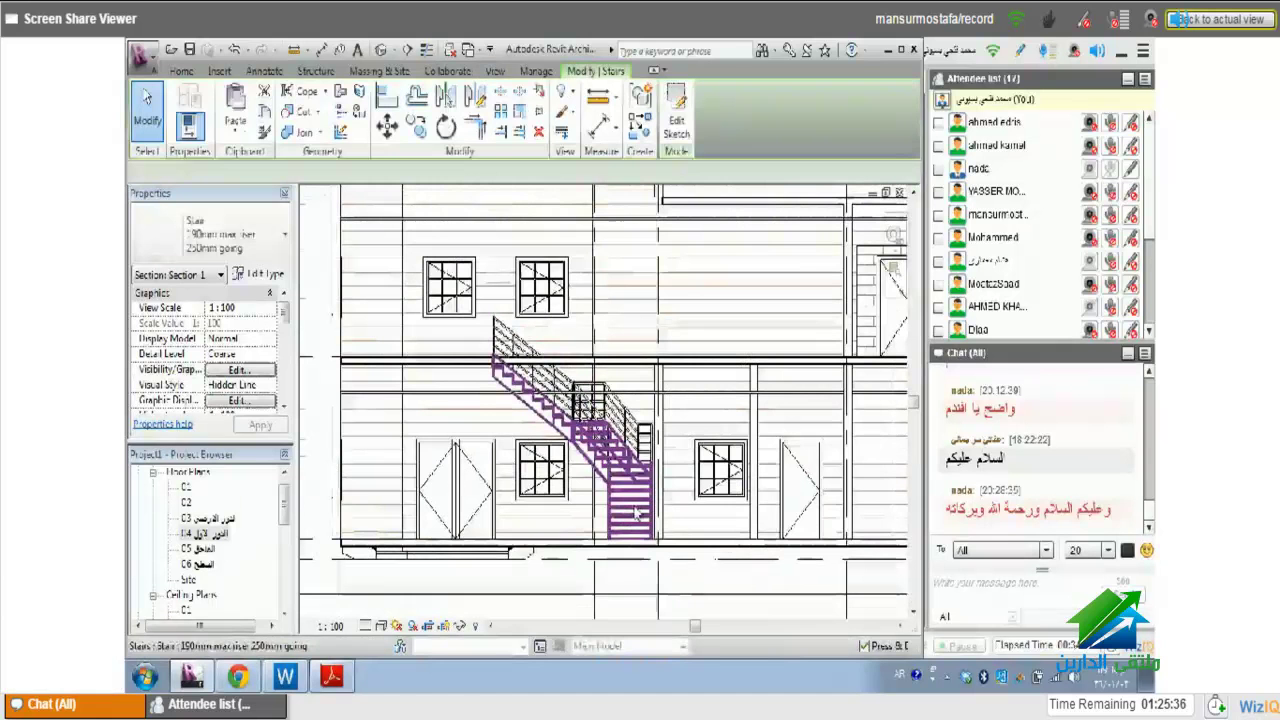